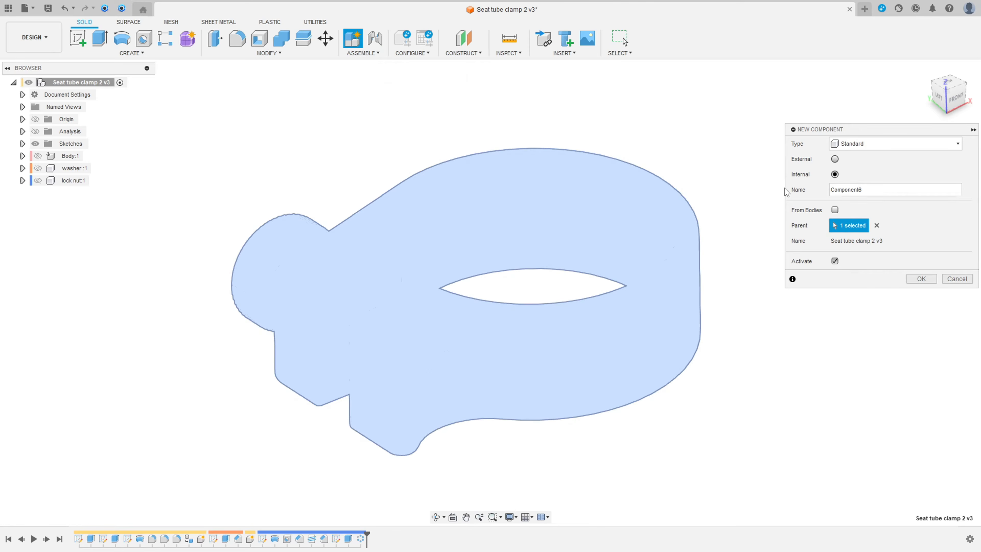
Create an internal standard component named "nylon gasket" and show Sketch1 as reference geometry.
type("nylon gasket")
left_click(921, 279)
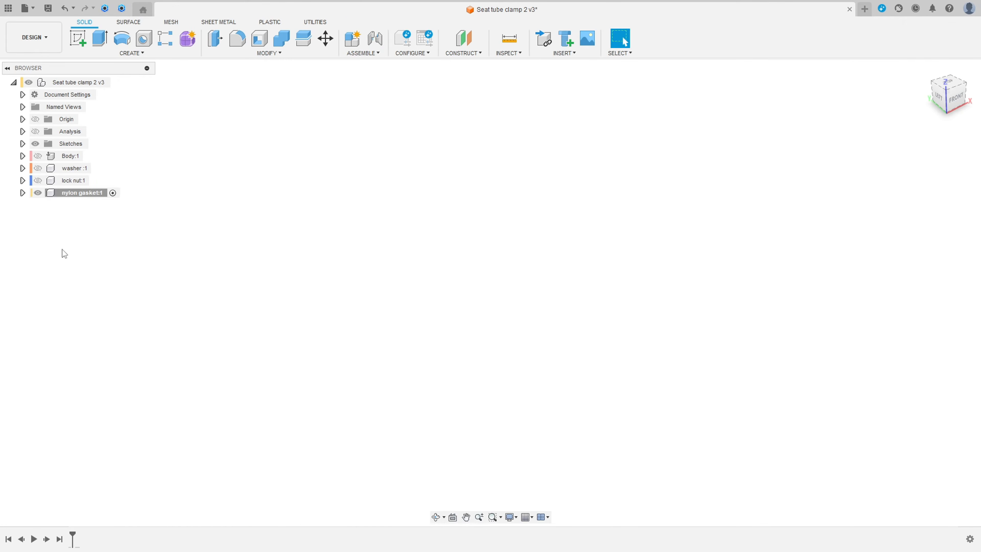
left_click(22, 144)
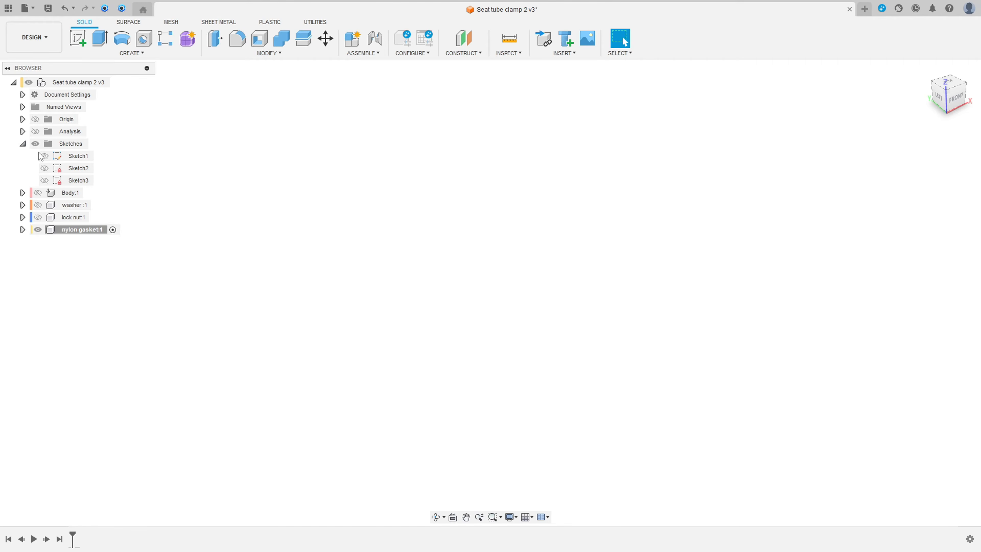
left_click(44, 156)
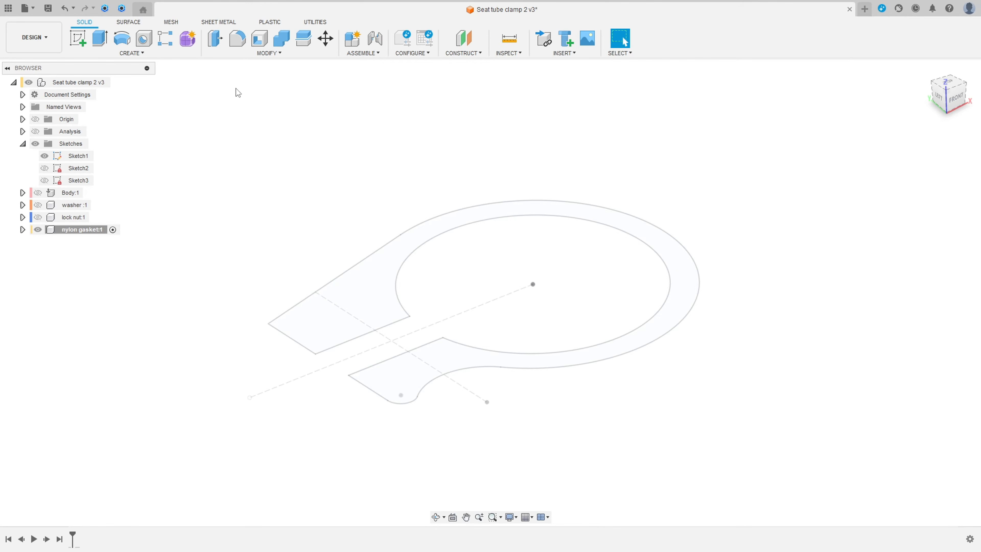
Start a sketch on the horizontal XY origin plane and project Sketch1's concave arc with its endpoints and centre point.
left_click(78, 38)
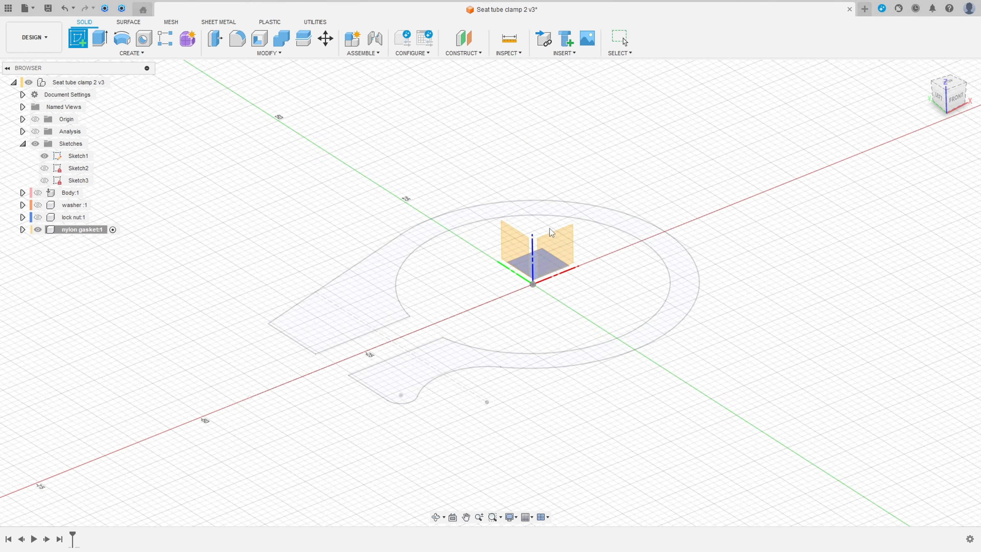
left_click(539, 263)
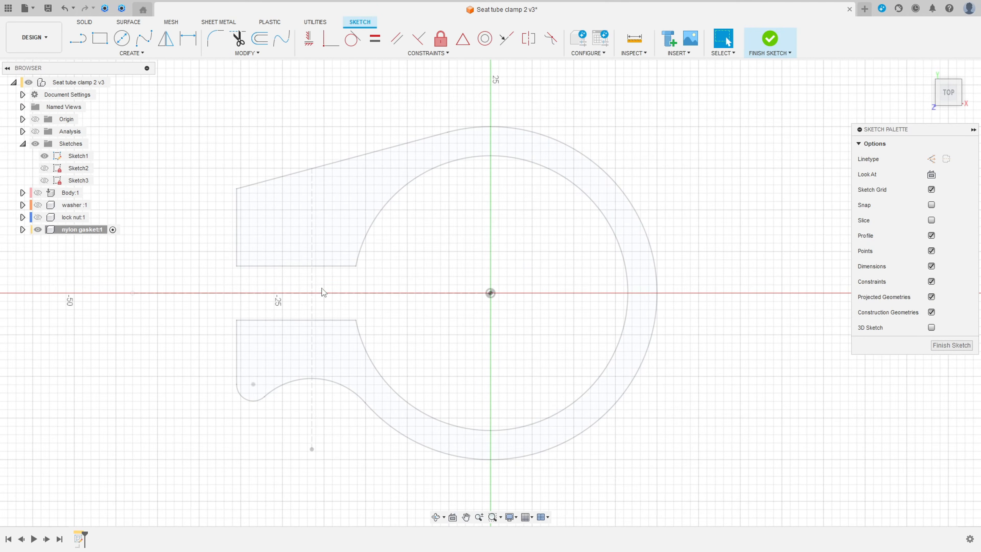
left_click(138, 53)
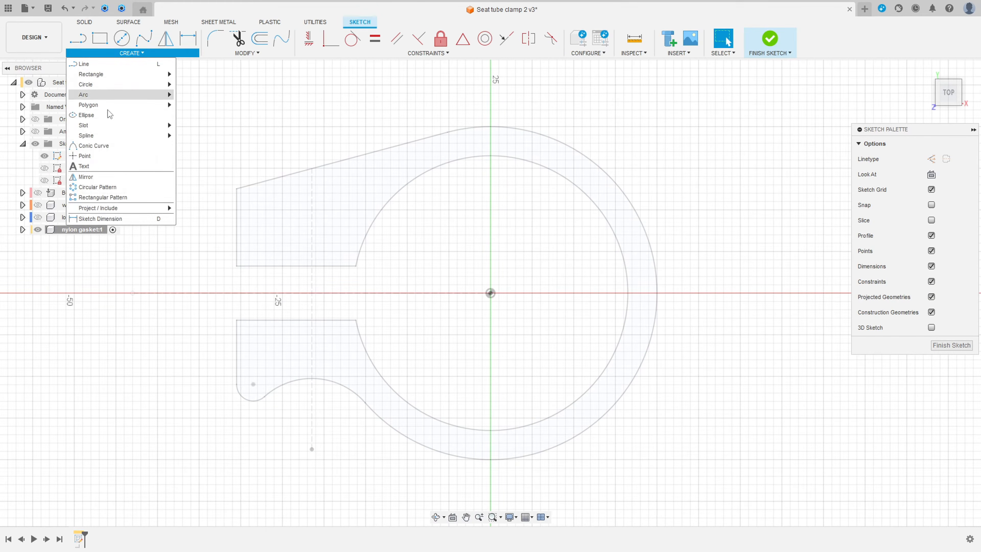
mouse_move(111, 211)
left_click(185, 208)
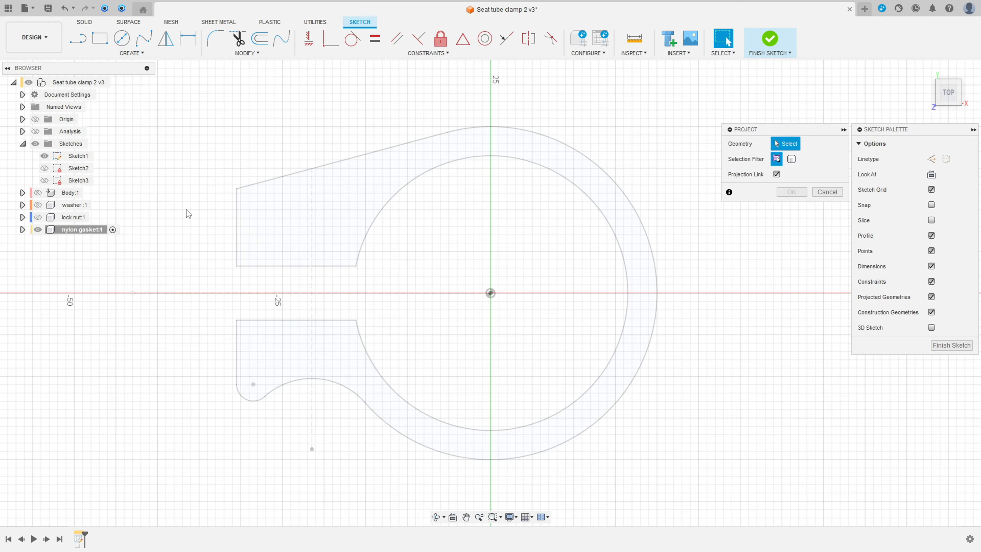
left_click(312, 449)
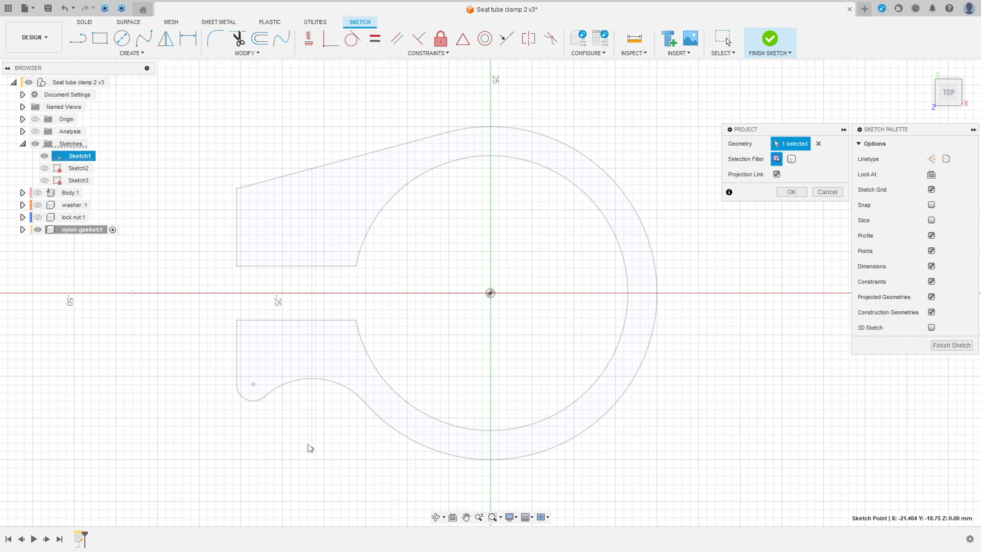
left_click(272, 388)
left_click(264, 397)
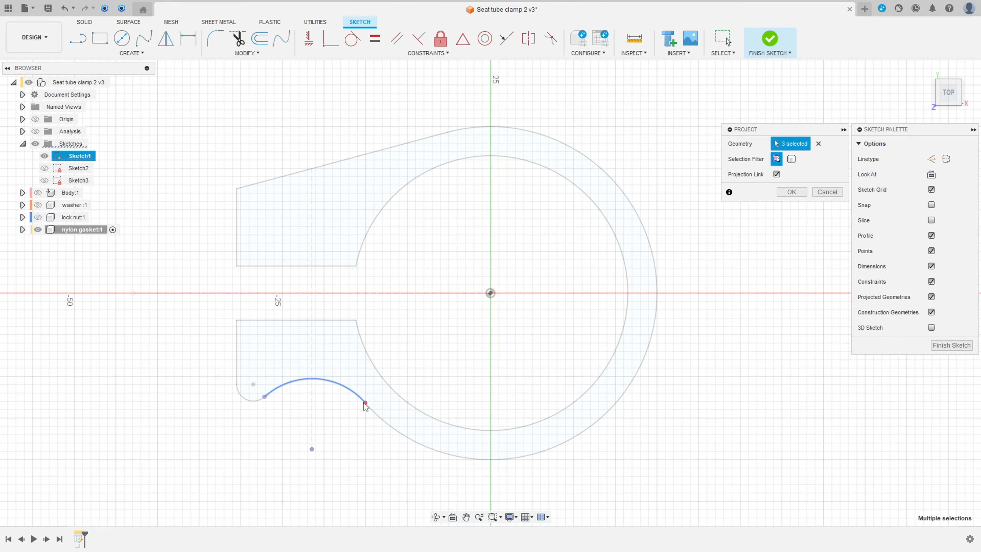
left_click(790, 193)
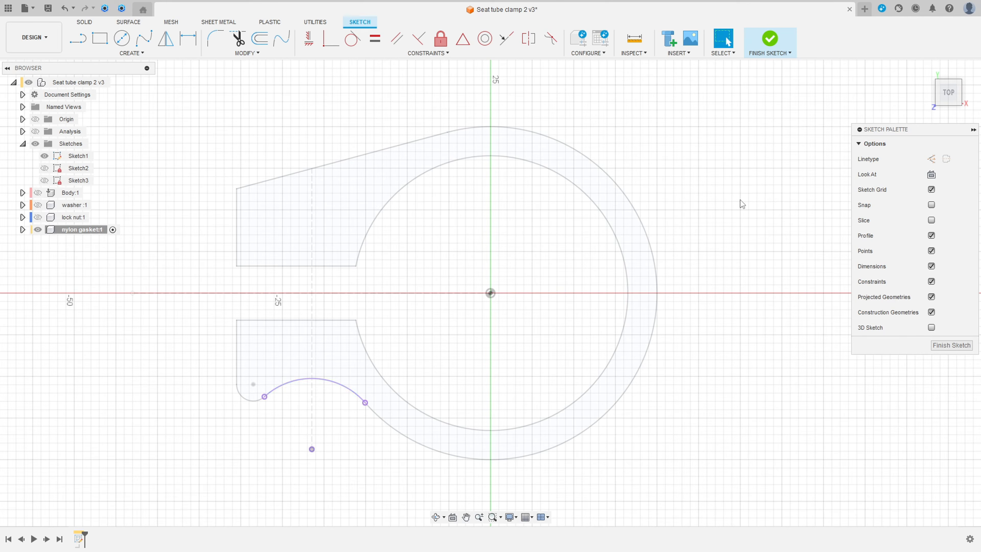
Hide Sketch1 and draw a centre point arc over the projected arc, from its right endpoint to beyond its left endpoint.
left_click(45, 156)
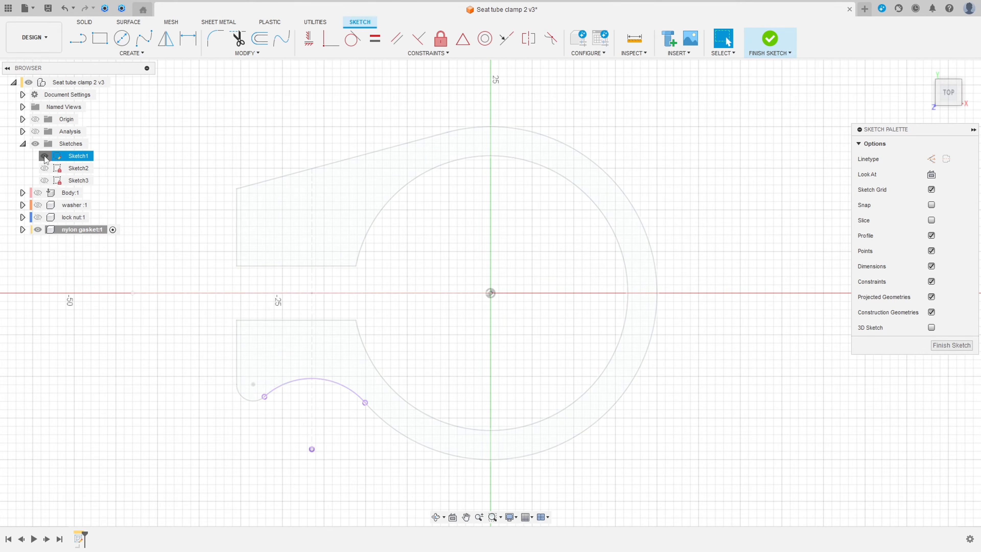
mouse_move(429, 341)
middle_mouse_down()
mouse_move(462, 274)
mouse_move(457, 254)
middle_mouse_up()
scroll(449, 261, "up", 2)
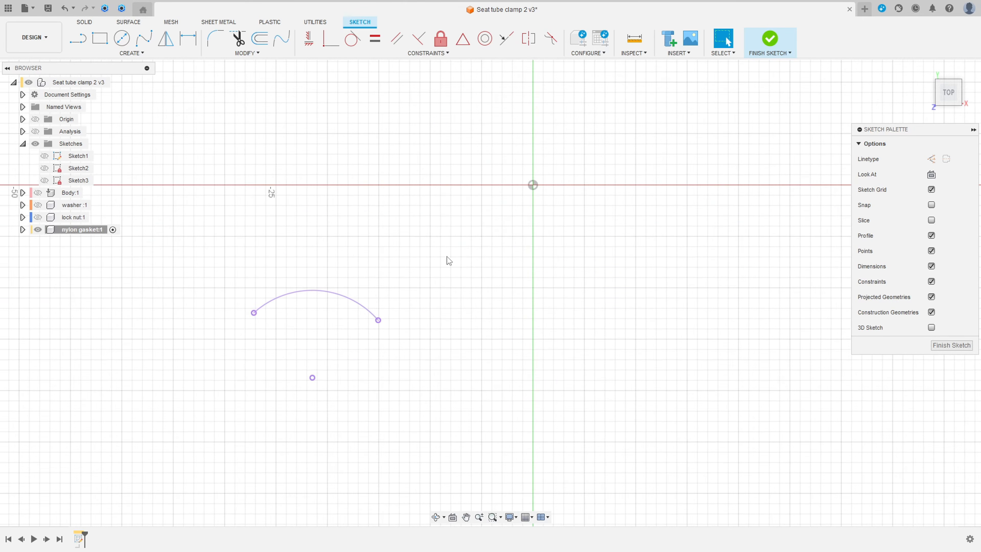
left_click(131, 53)
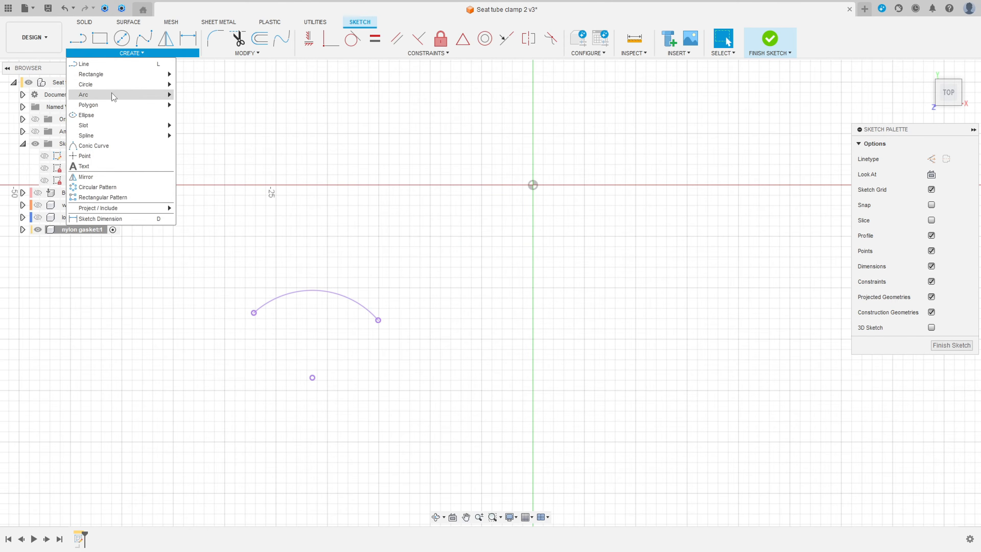
mouse_move(154, 95)
left_click(204, 105)
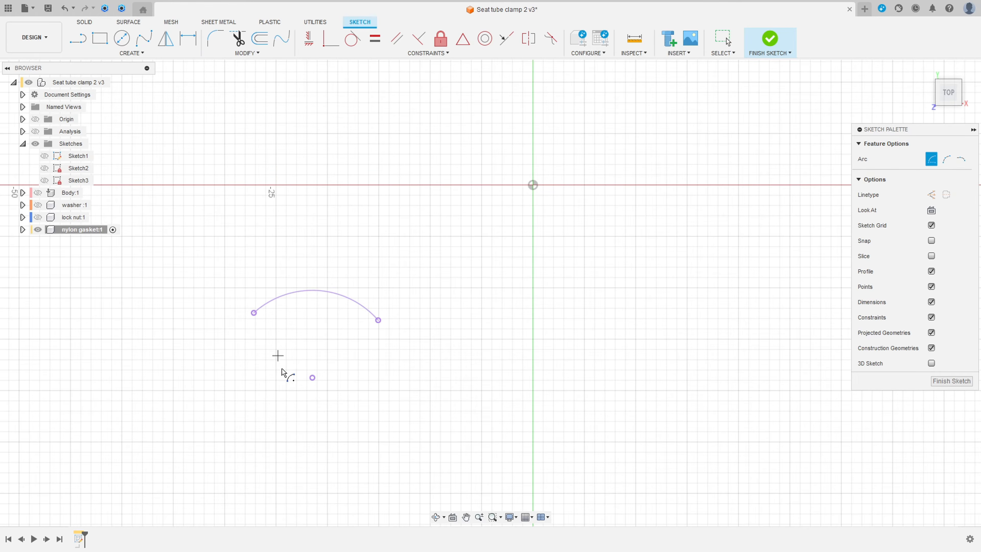
left_click(312, 377)
left_click(378, 320)
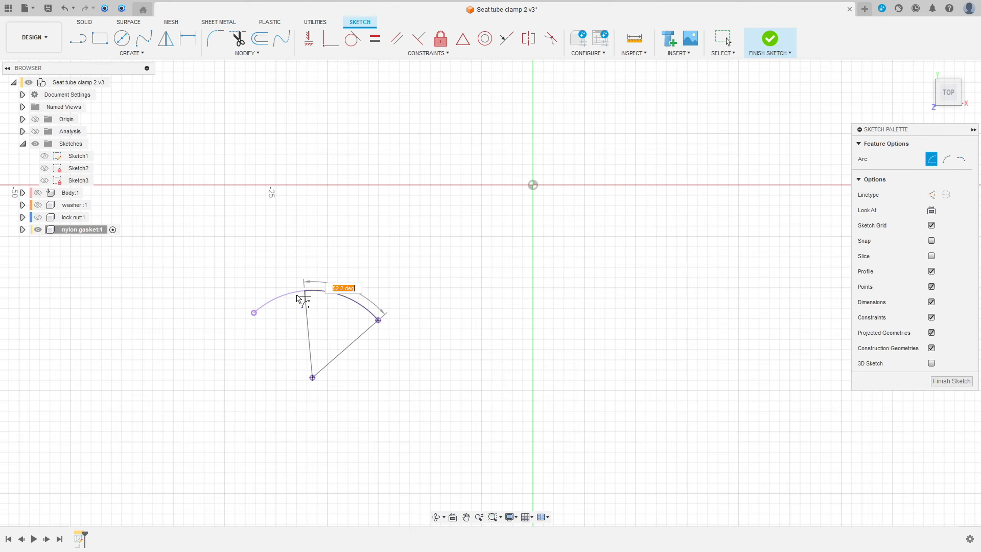
left_click(185, 327)
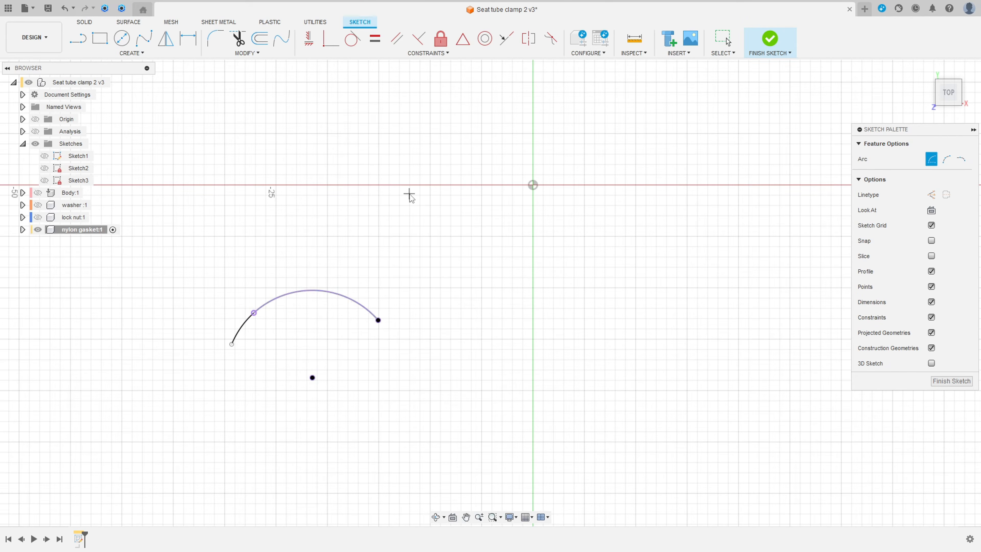
key("Escape")
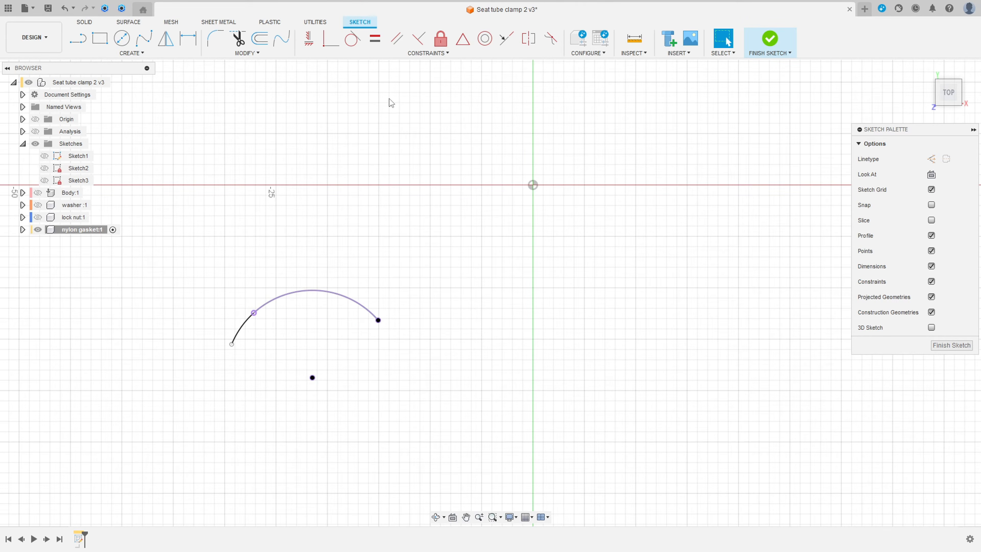
Align the new arc's two endpoints with a horizontal/vertical constraint and finish the sketch.
left_click(309, 42)
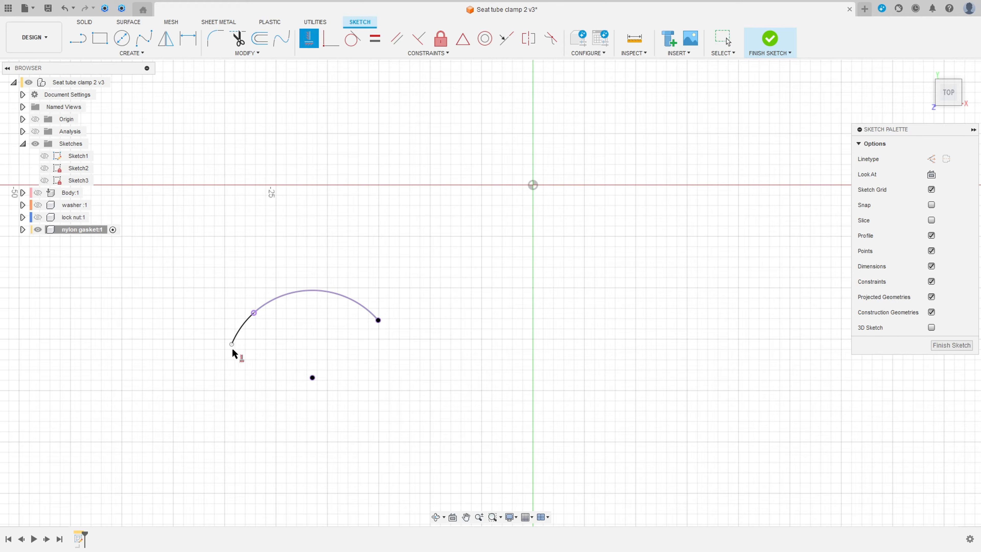
left_click(232, 345)
left_click(378, 322)
left_click(769, 38)
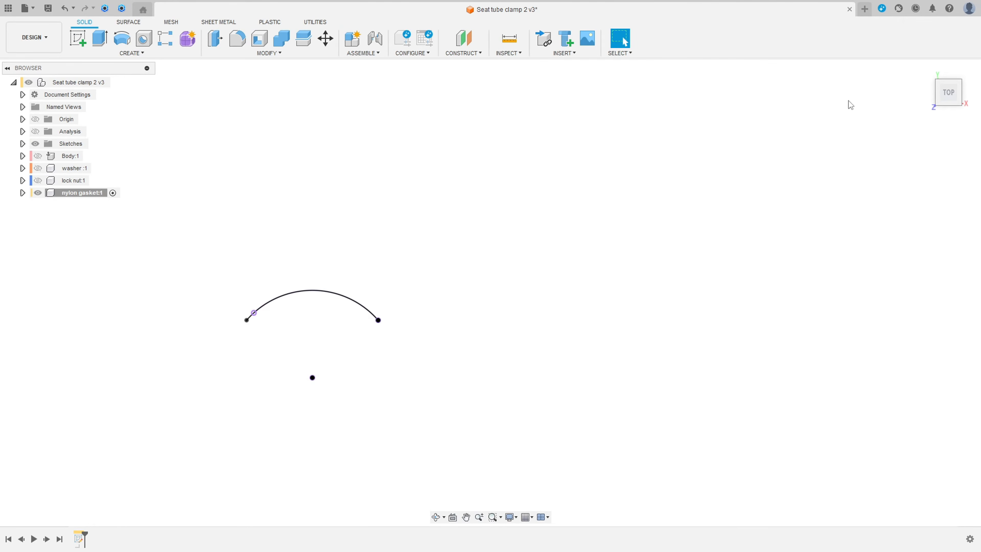
Thin-extrude the arc symmetrically to a whole length of 14 mm with a 1 mm wall on Side 1 as a new body.
middle_click_drag(850, 102, 926, 131, "shift")
left_click(927, 70)
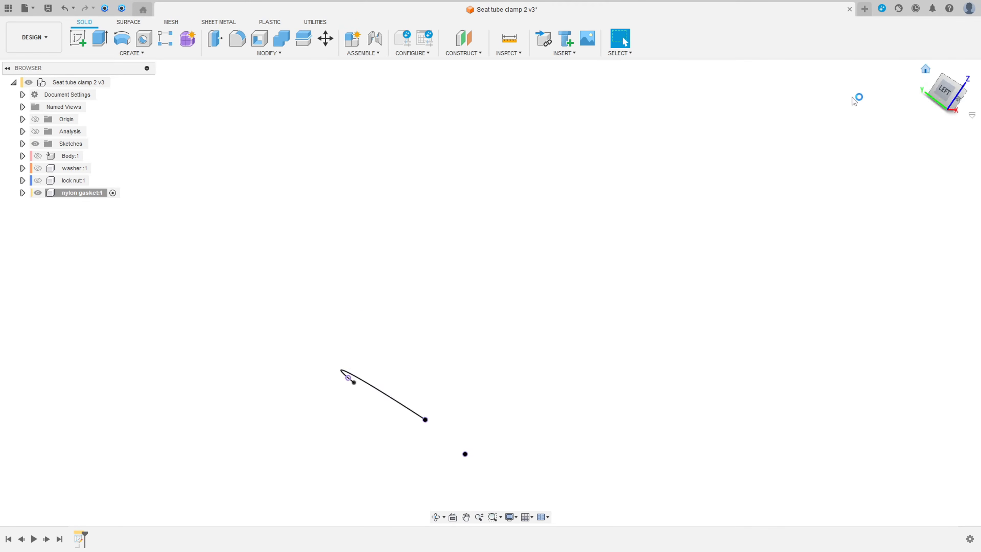
scroll(489, 300, "down", 3)
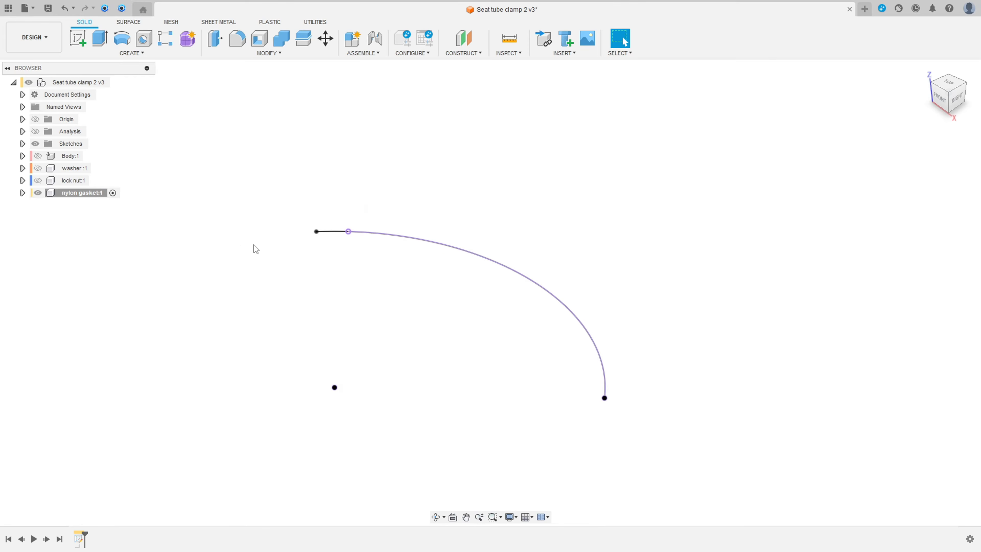
scroll(252, 248, "down", 1)
left_click(100, 39)
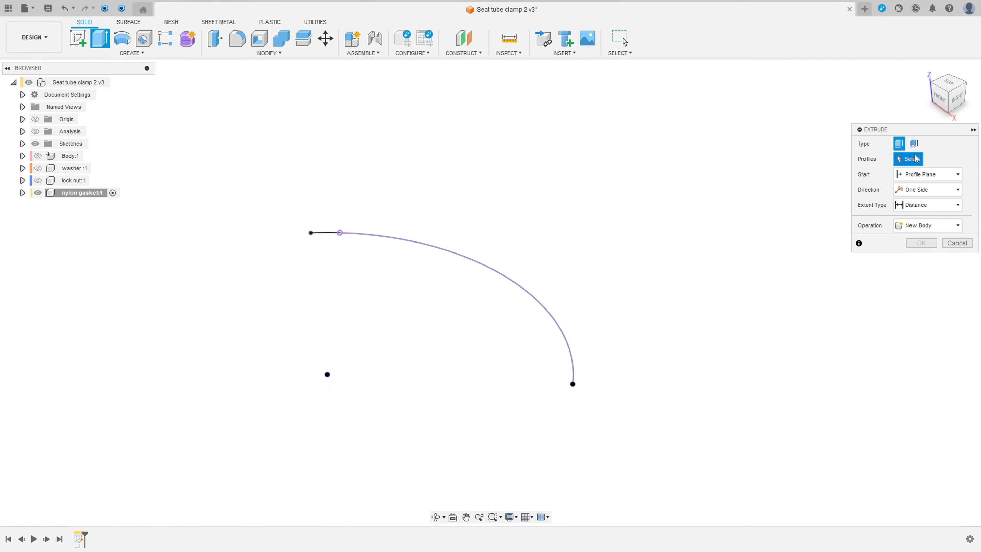
left_click(915, 144)
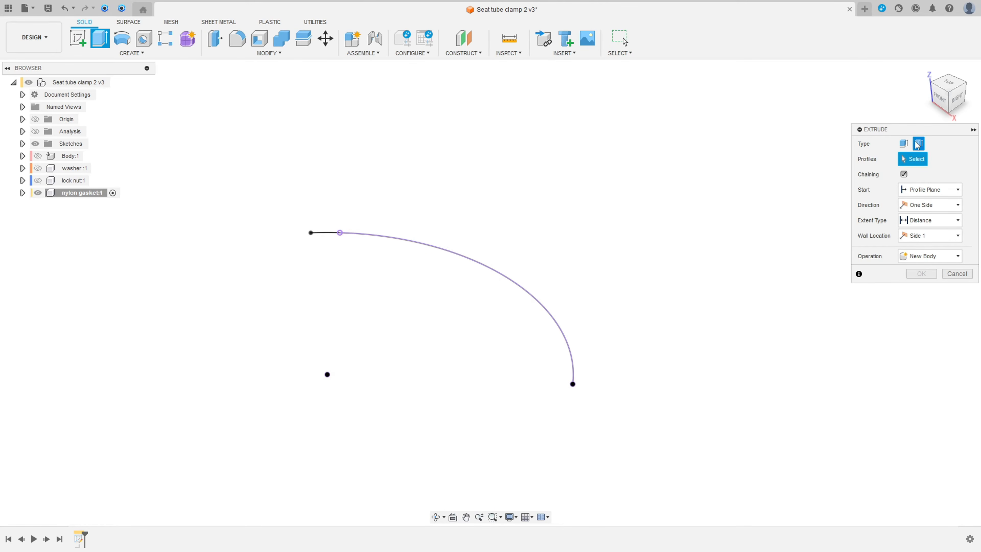
left_click(320, 232)
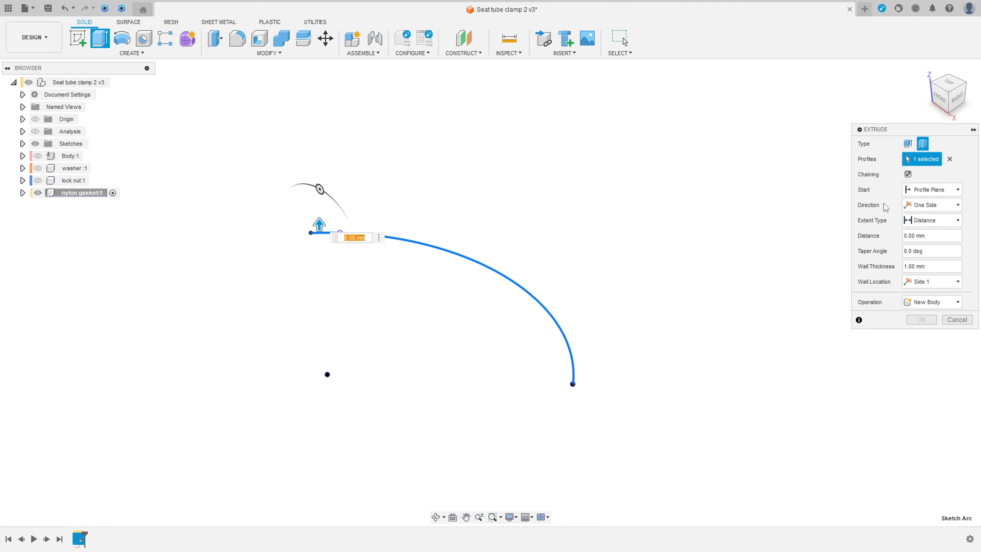
left_click(931, 205)
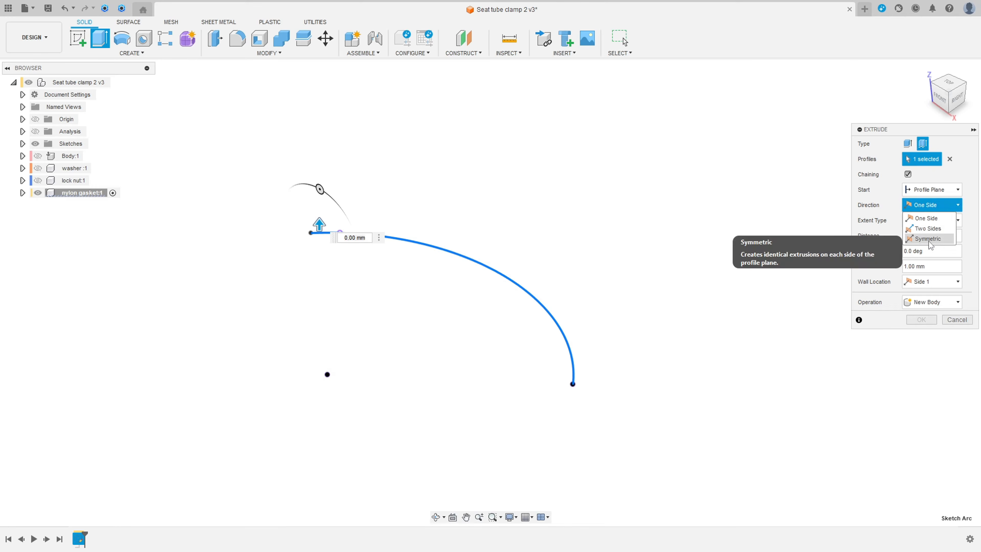
left_click(929, 239)
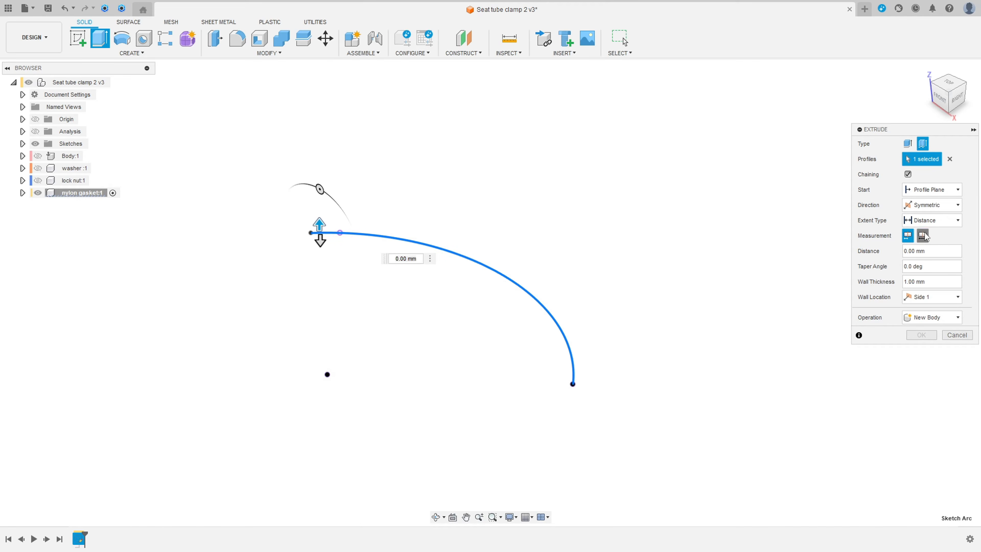
left_click(923, 235)
type("14")
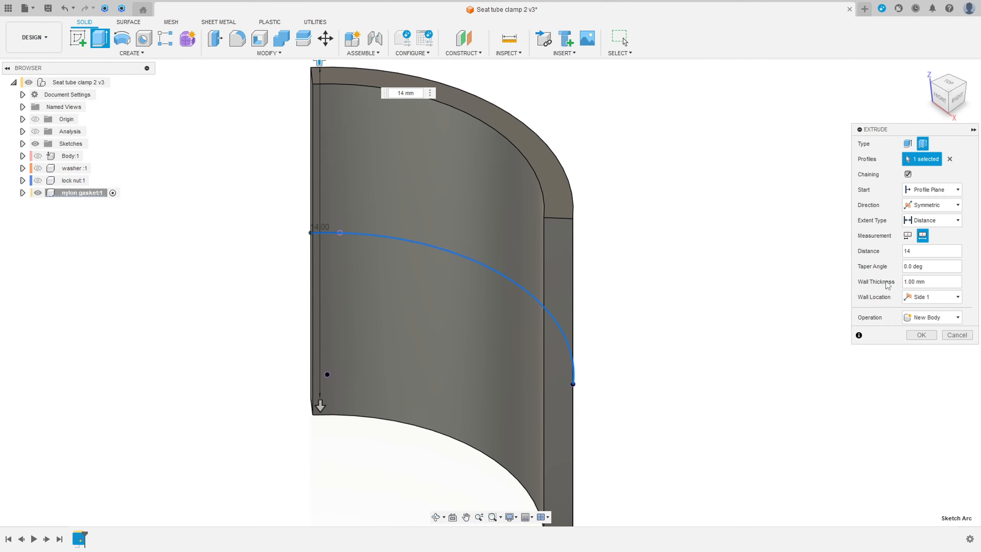
left_click(921, 334)
Fillet the four short corner edges of the curved gasket plate with a 2 mm radius.
scroll(657, 340, "down", 3)
middle_click_drag(608, 343, 516, 317)
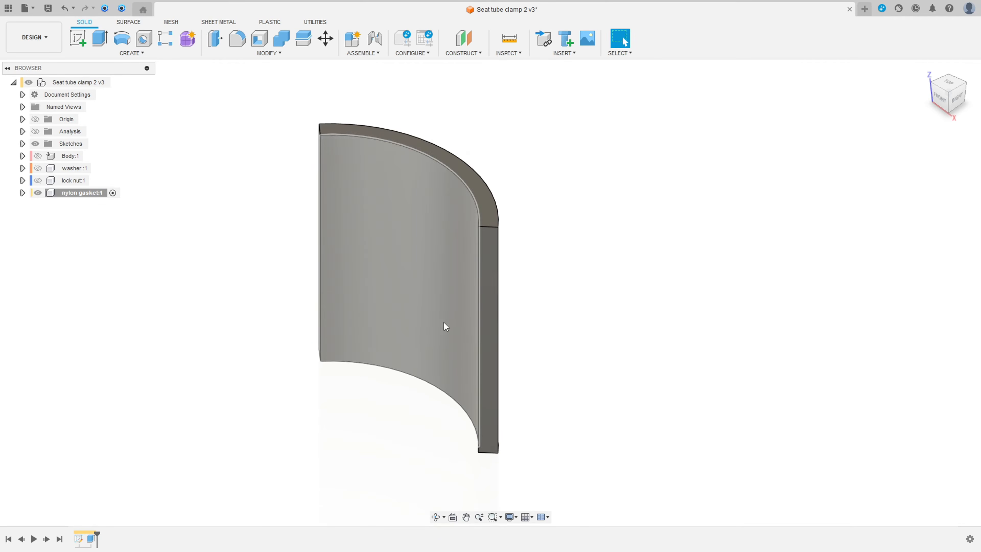
mouse_move(445, 326)
middle_mouse_down("shift")
mouse_move(519, 320)
mouse_move(460, 327)
mouse_move(477, 333)
middle_mouse_up("shift")
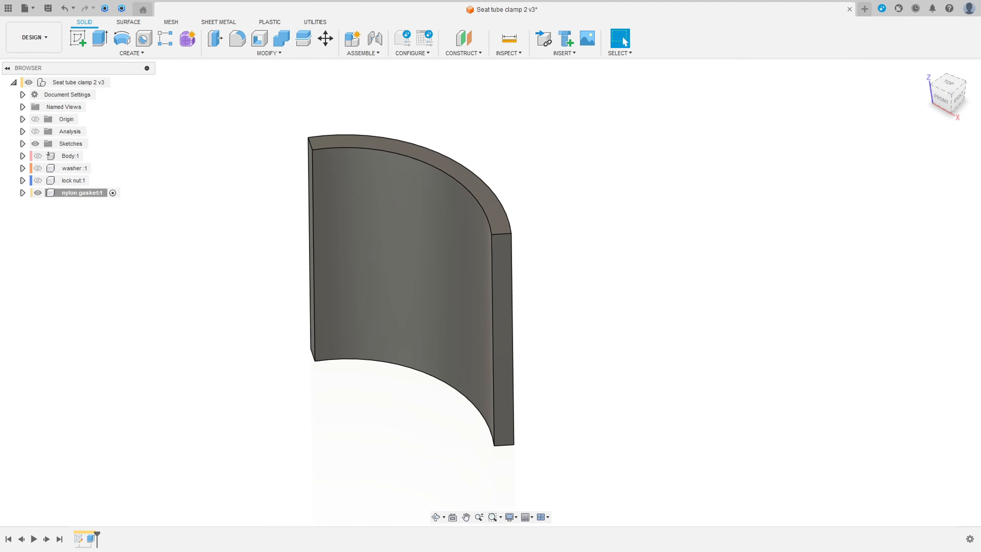
left_click(238, 39)
left_click(502, 233)
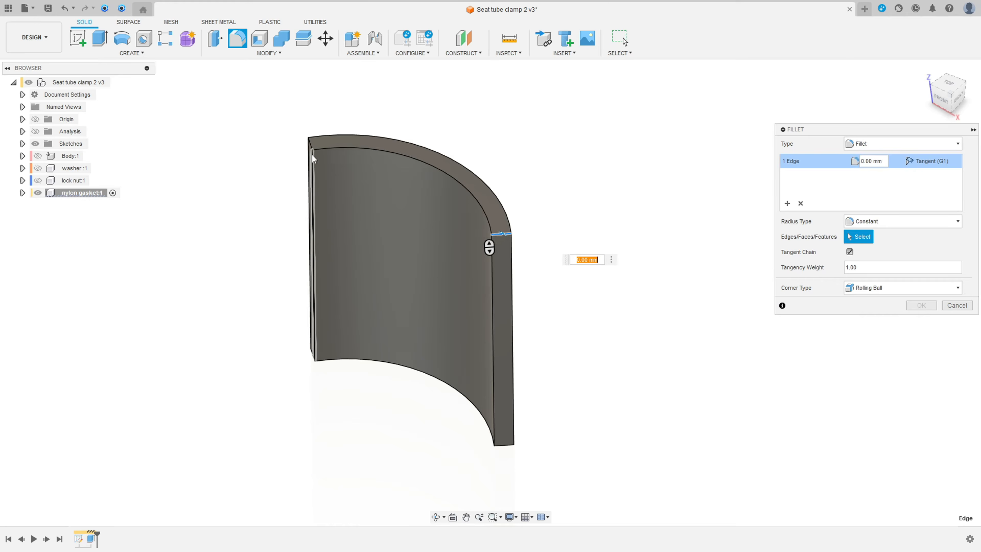
left_click(310, 145)
left_click(505, 445)
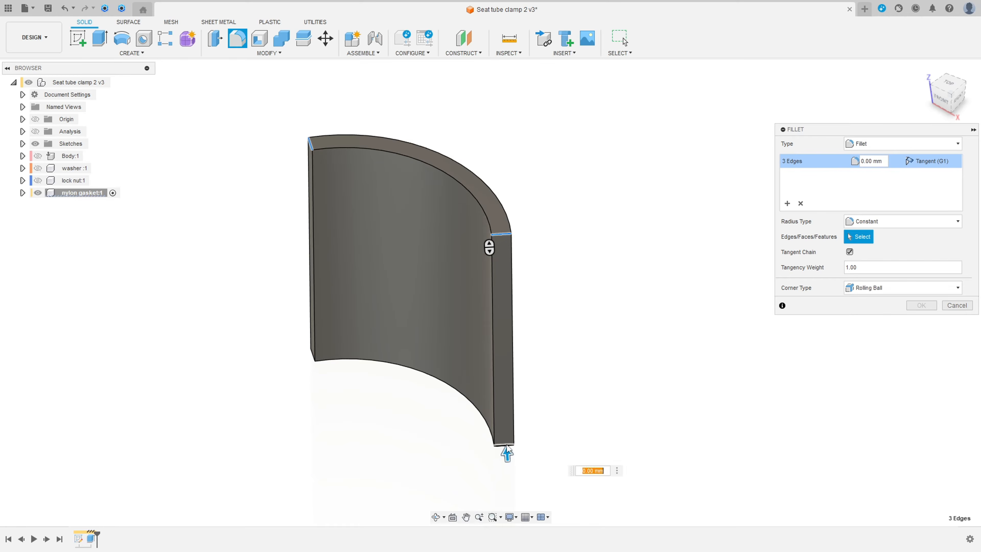
middle_click_drag(507, 453, 438, 442, "shift")
left_click(430, 442)
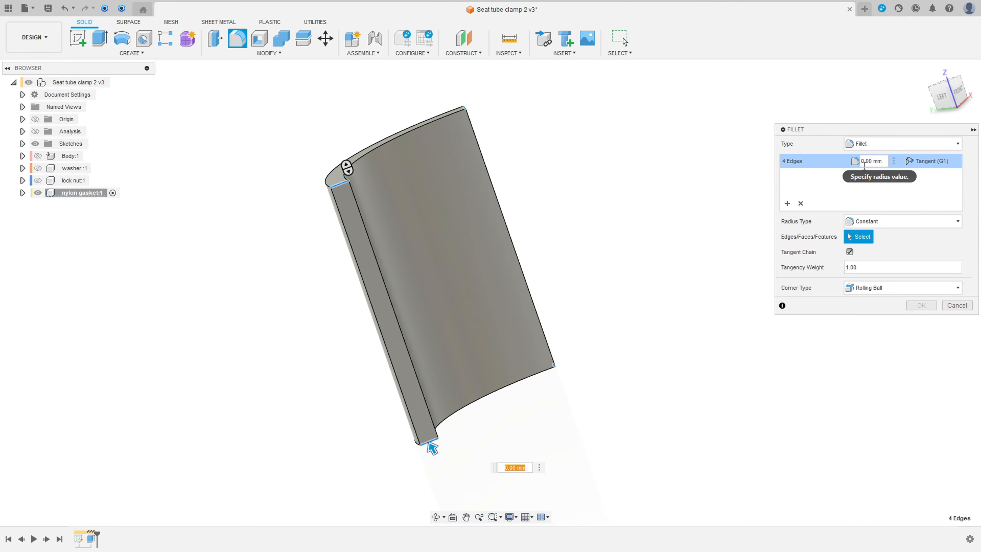
type("2")
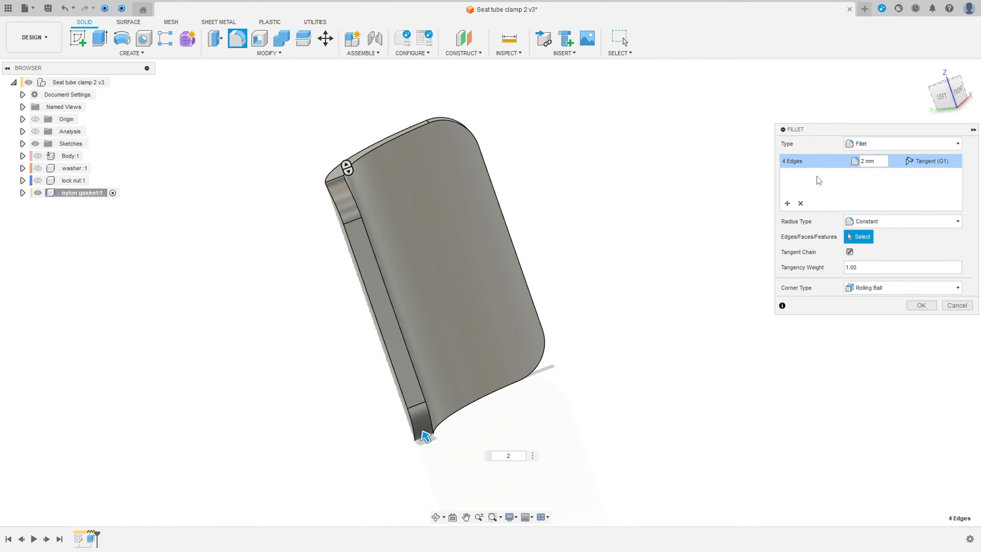
middle_click_drag(640, 201, 554, 210, "shift")
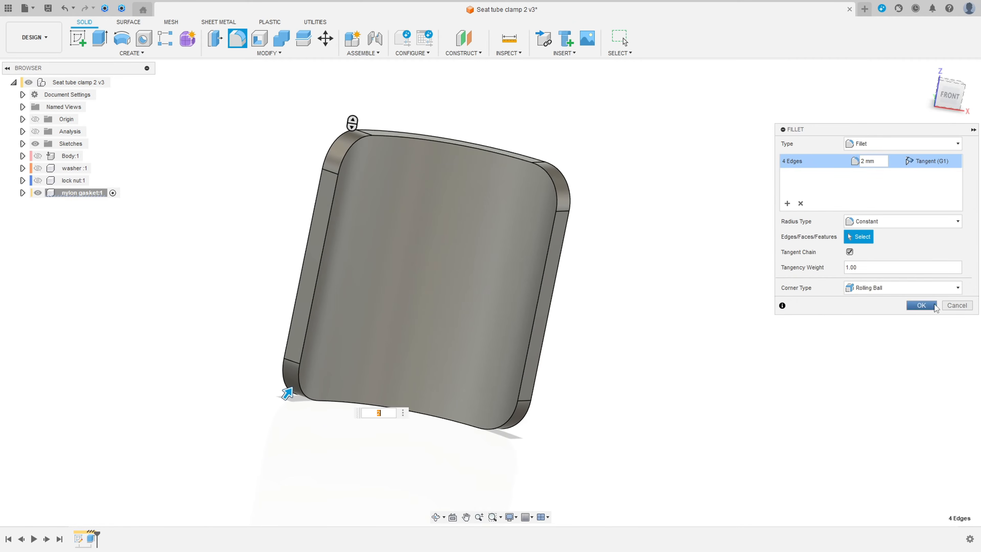
left_click(921, 305)
scroll(602, 289, "down", 3)
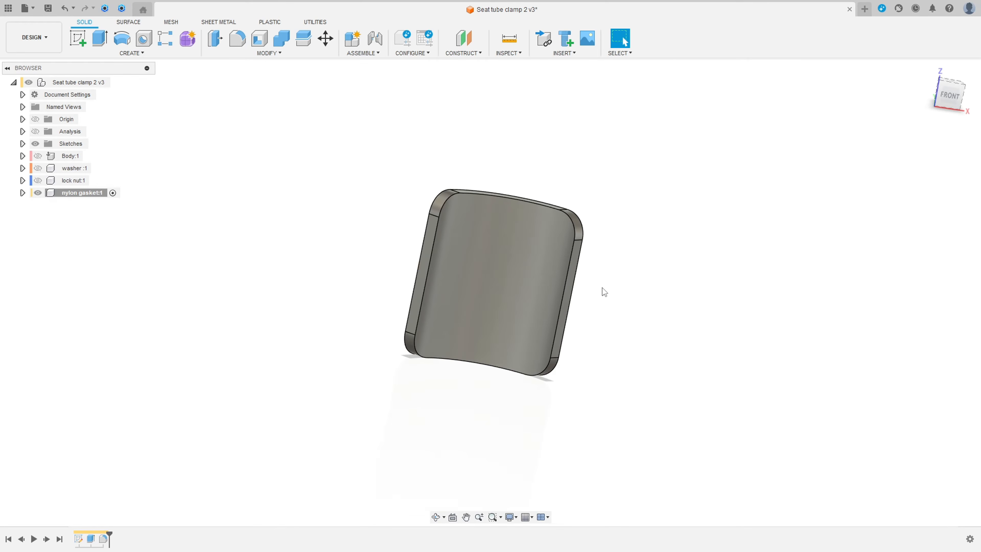
Show Sketch1 and start a new sketch on the front origin plane inside the nylon gasket component.
middle_click_drag(602, 289, 579, 318, "shift")
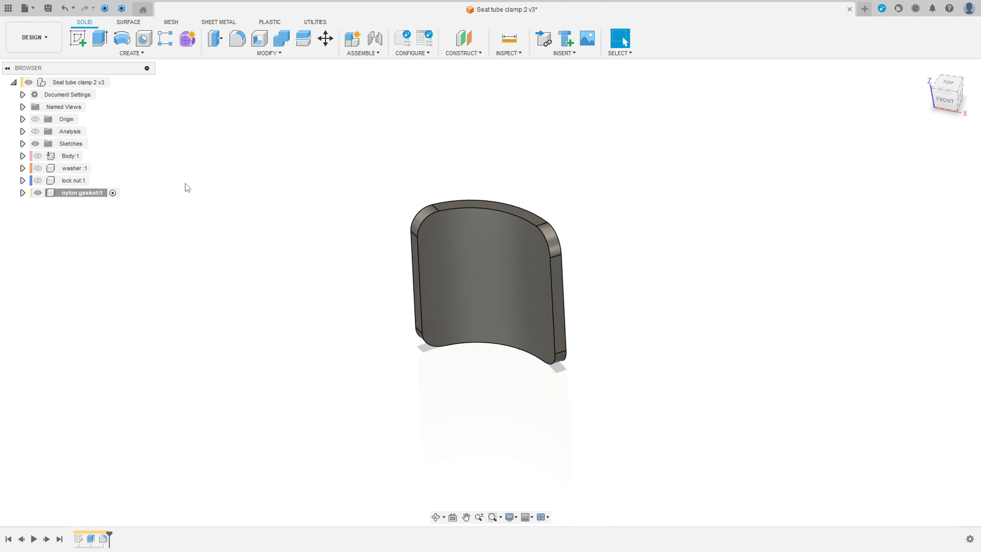
left_click(926, 69)
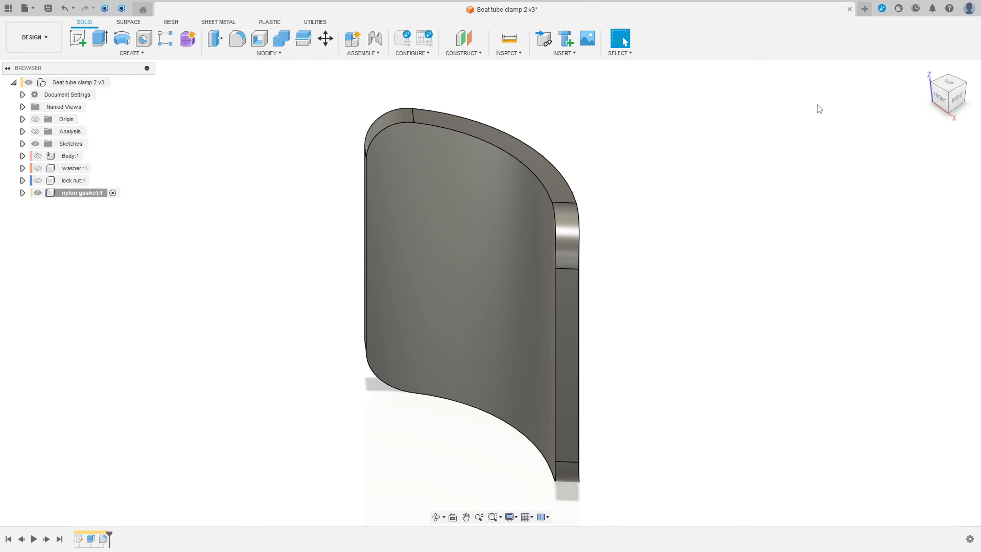
left_click(23, 143)
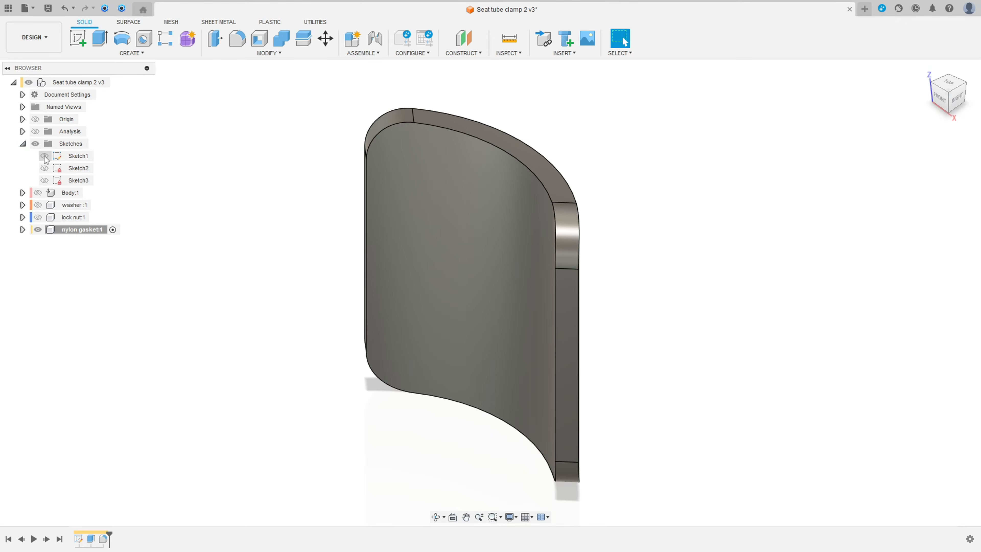
left_click(44, 156)
scroll(561, 309, "down", 5)
middle_click_drag(711, 351, 532, 337)
left_click(77, 38)
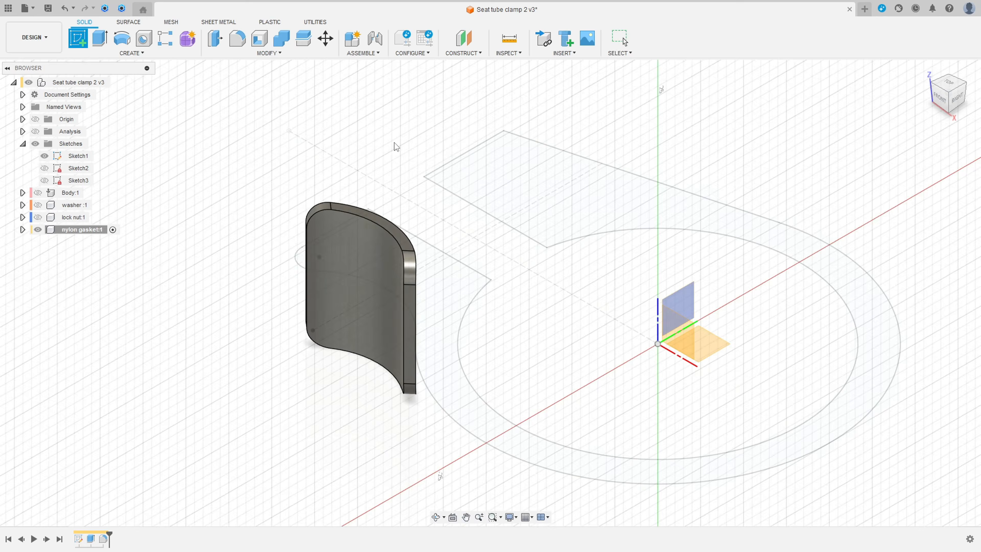
left_click(677, 336)
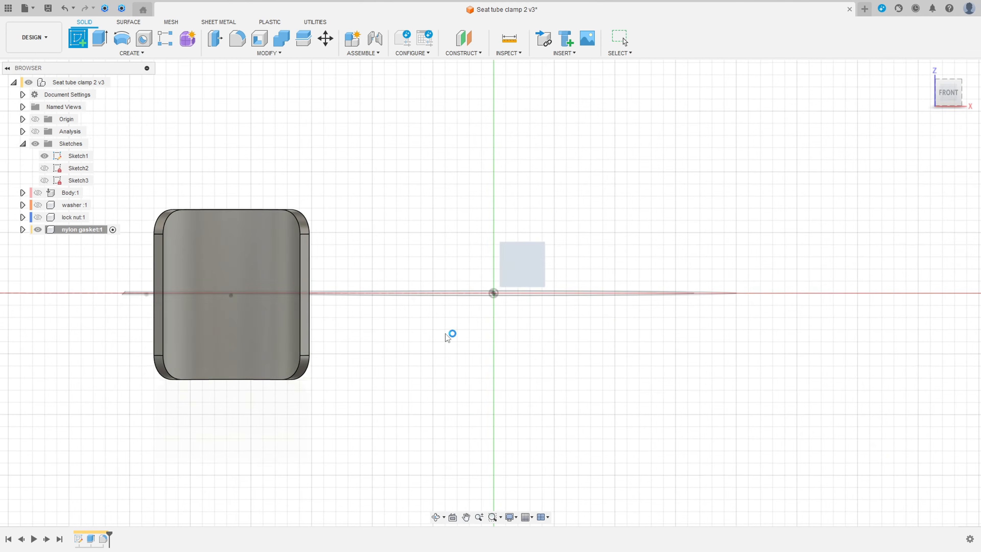
Project the front endpoint of Sketch1's construction centreline into the new sketch, then hide Sketch1.
left_click(131, 53)
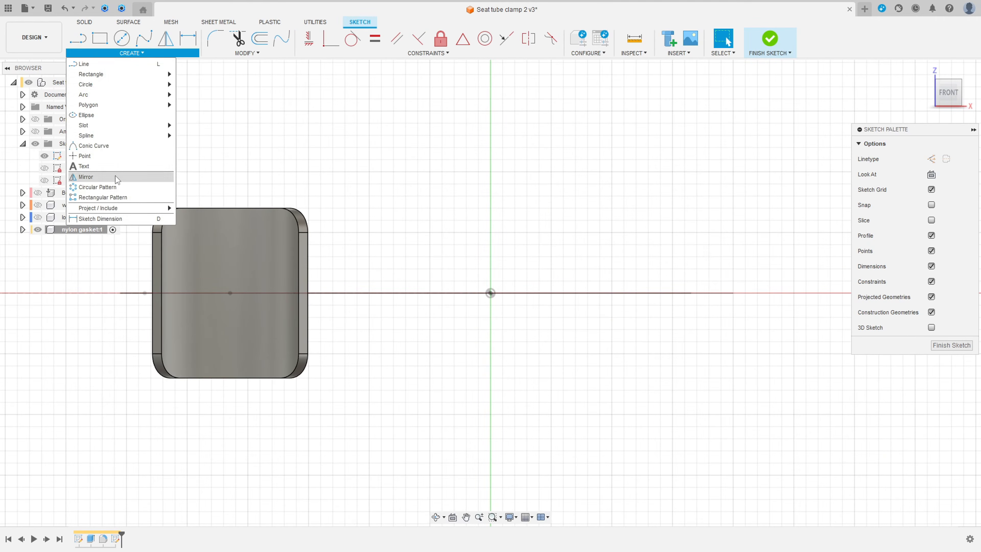
left_click(194, 208)
middle_click_drag(259, 217, 217, 404, "shift")
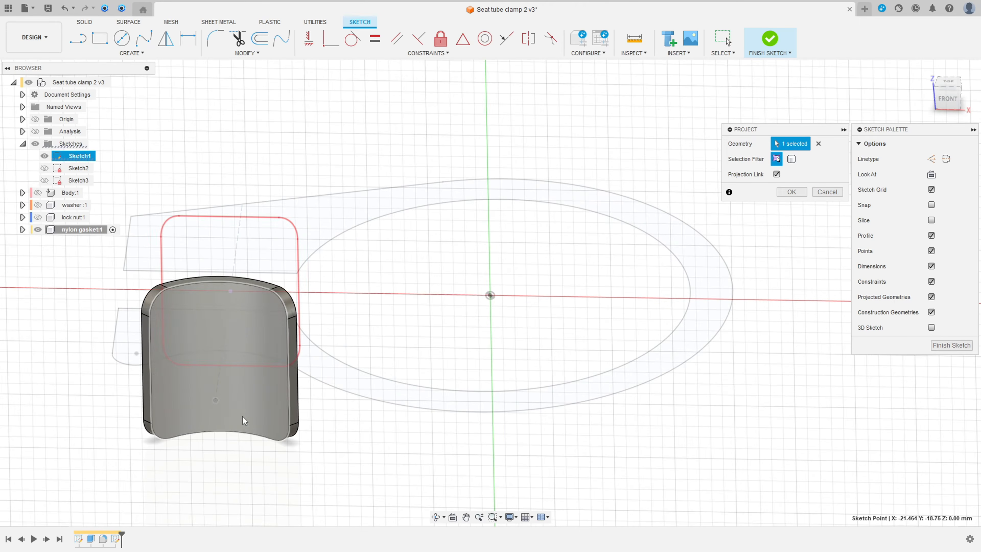
left_click(215, 405)
left_click(791, 192)
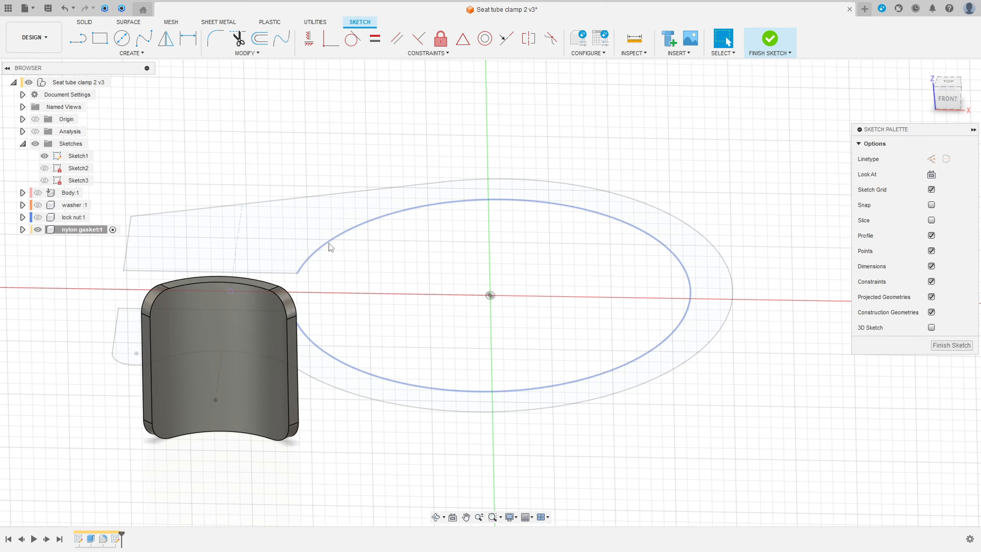
left_click(941, 102)
left_click(44, 156)
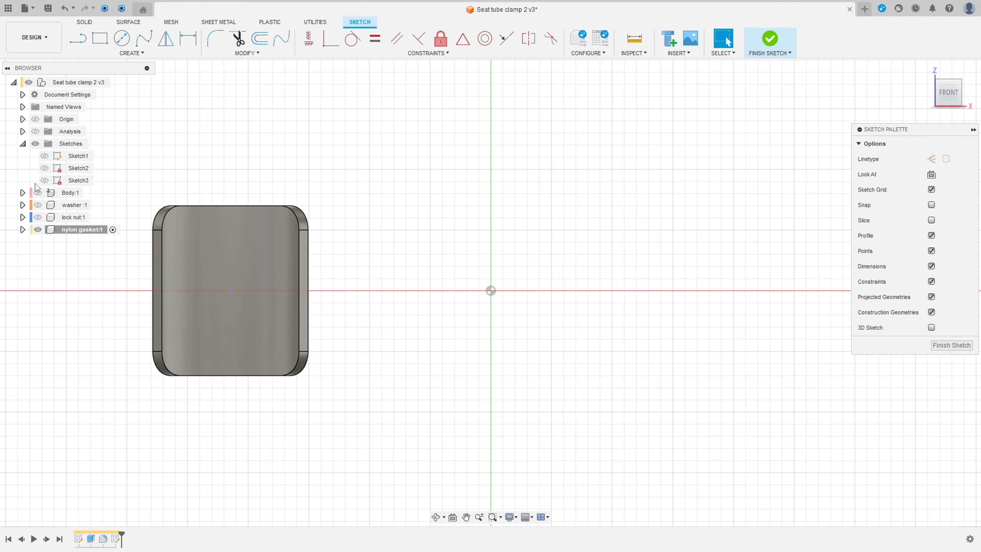
With the gasket body temporarily hidden, draw a 5.5 mm diameter circle centred on the projected point, and finish the sketch.
left_click(23, 230)
left_click(44, 254)
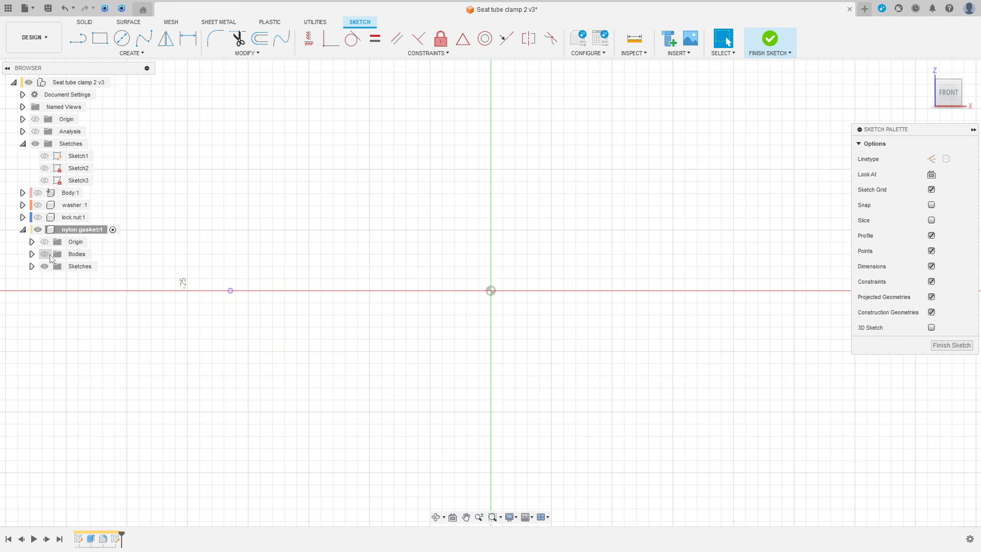
left_click(121, 38)
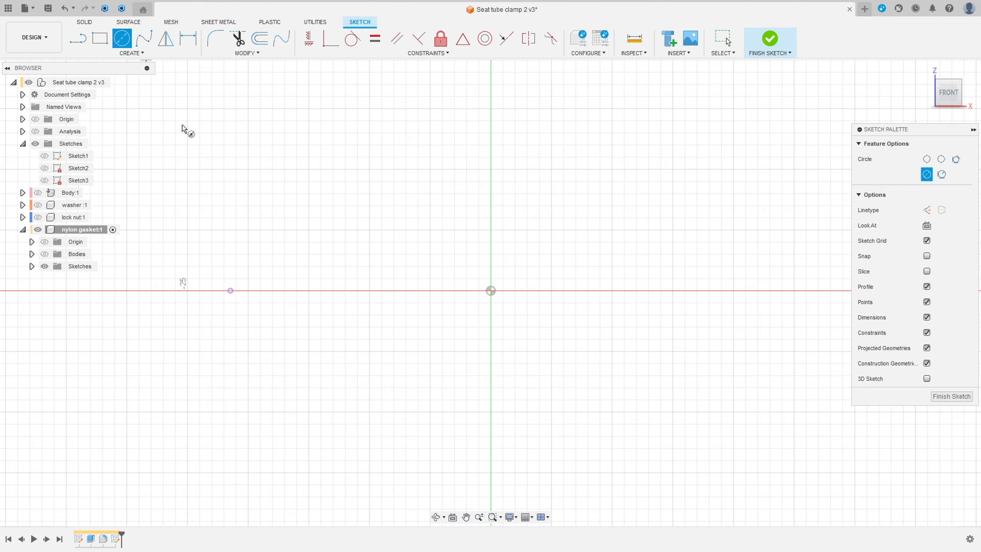
left_click(231, 291)
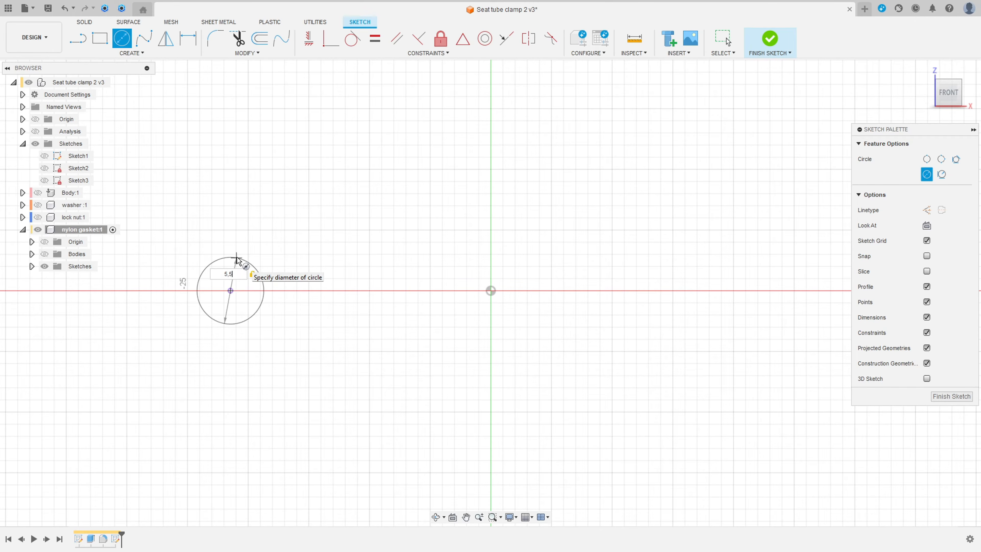
key("Return")
key("Escape")
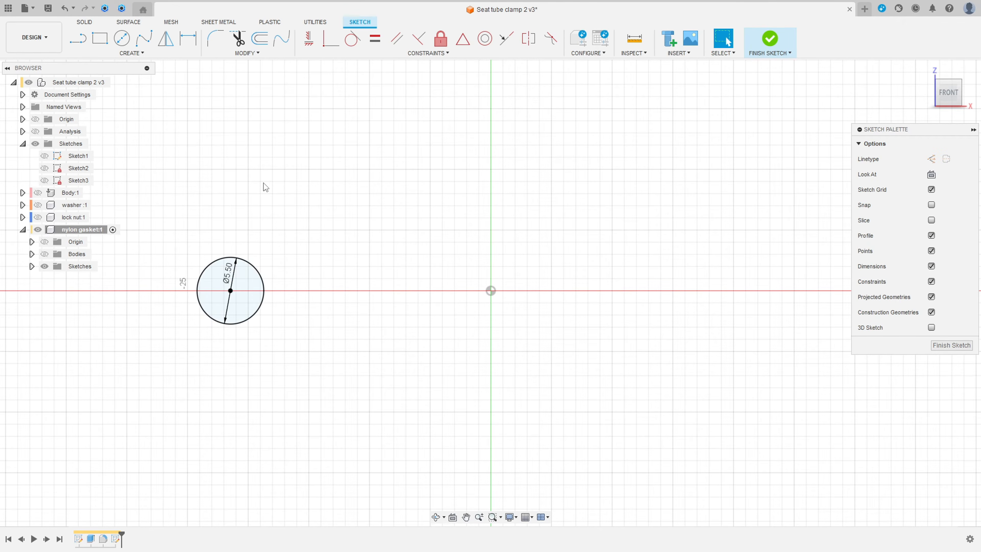
left_click(44, 254)
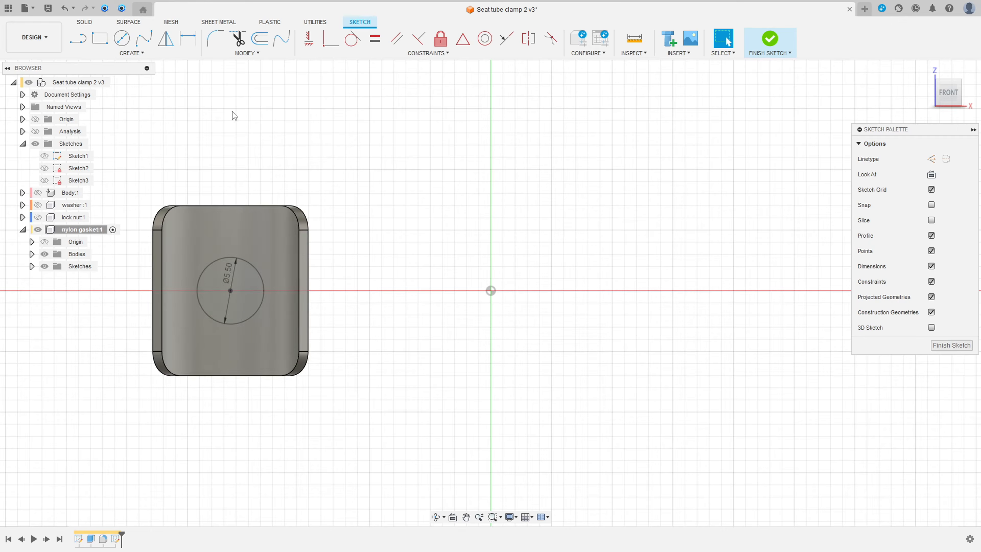
left_click(769, 38)
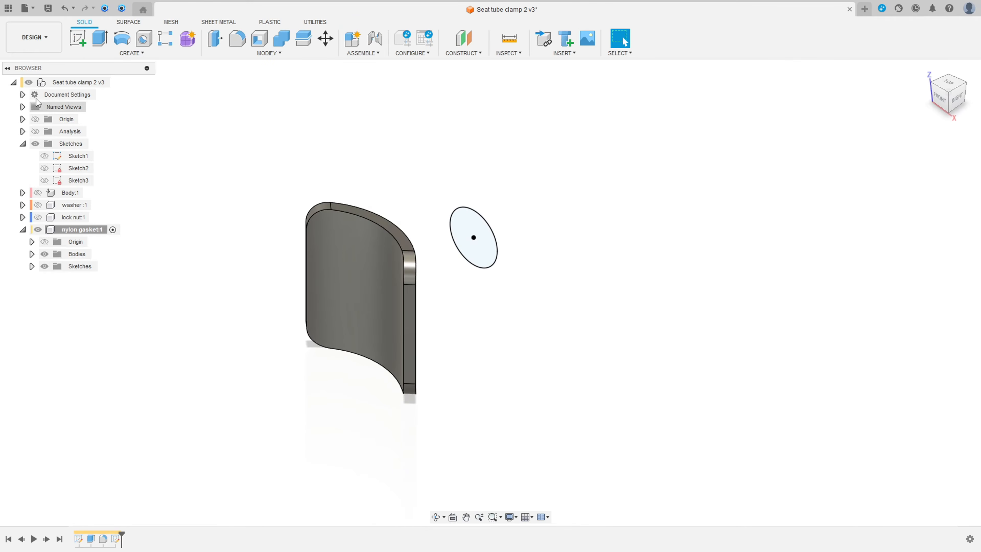
Extrude the circle -19 mm as a cut to make a hole through the gasket.
left_click(100, 45)
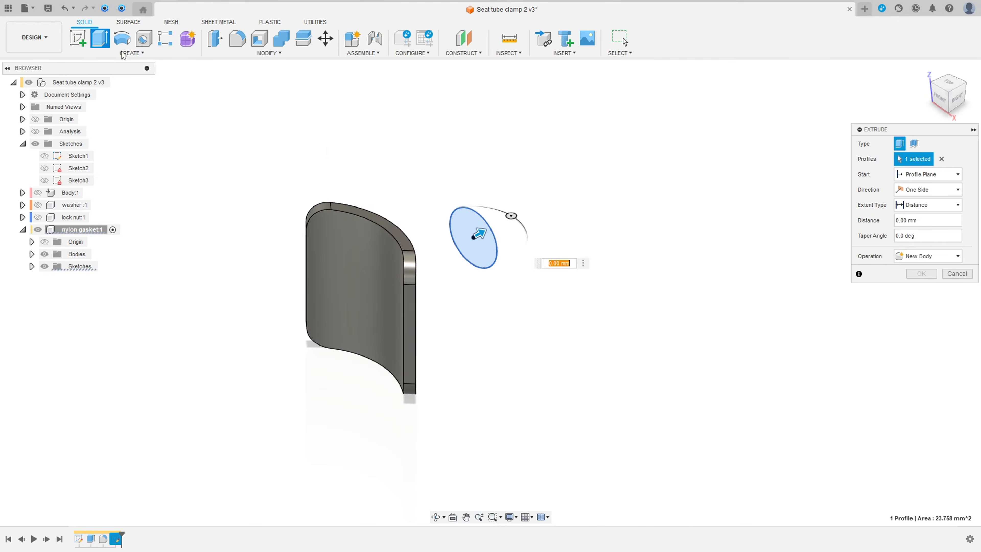
left_click(936, 265)
left_click(922, 280)
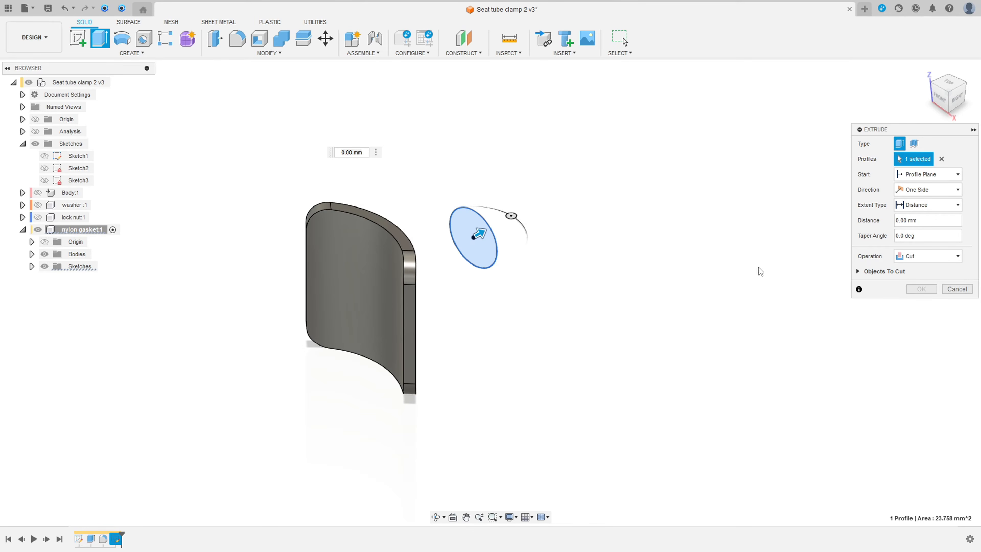
left_click_drag(478, 235, 304, 336)
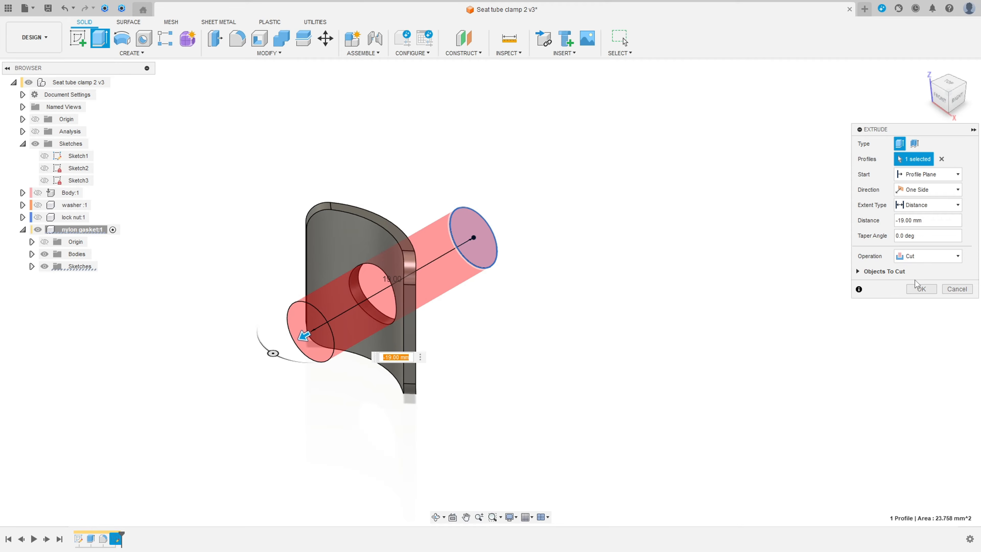
left_click(921, 289)
Fillet the edges of the hole's inner face and the gasket's outer side faces with a 0.1 mm radius.
middle_click_drag(456, 299, 413, 299, "shift")
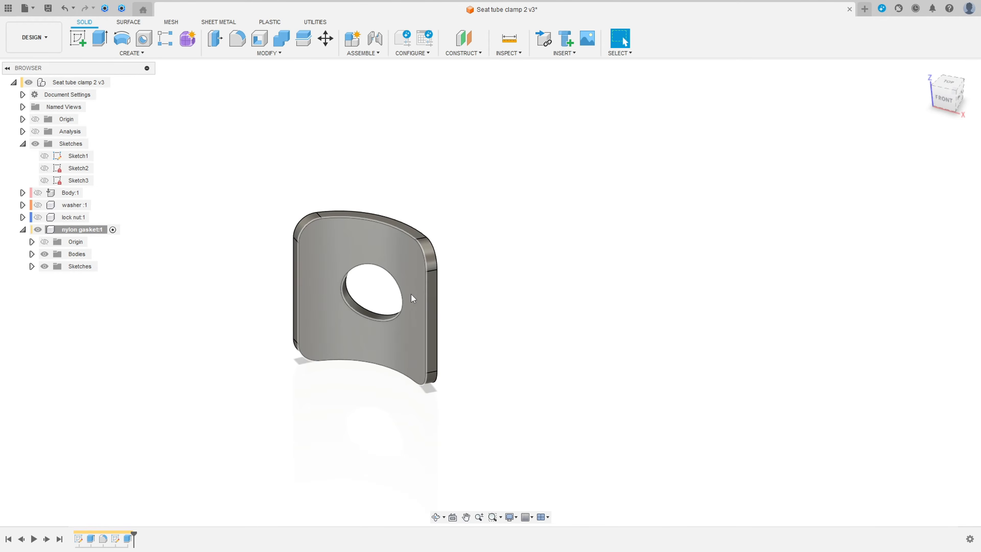
middle_click_drag(527, 294, 635, 287)
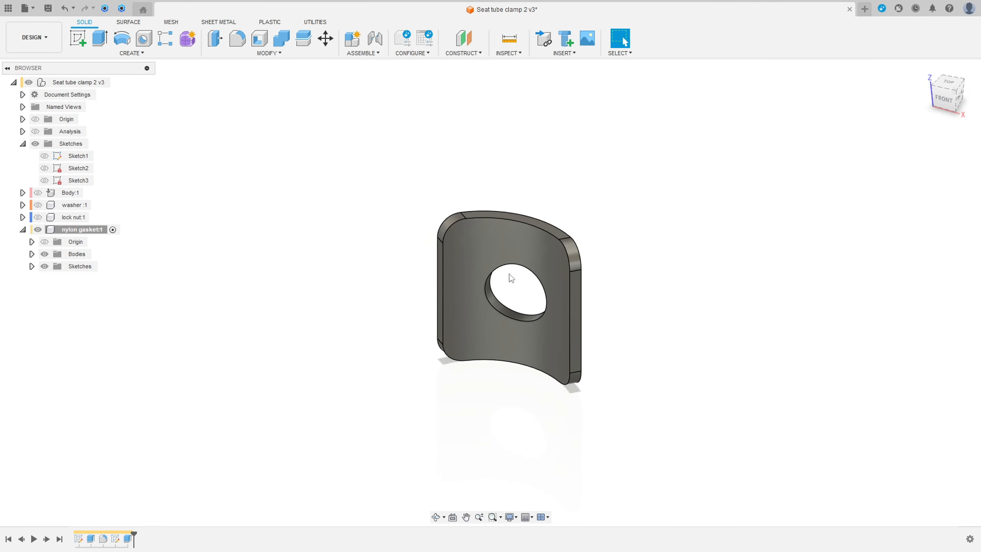
scroll(510, 278, "up", 2)
scroll(405, 243, "up", 3)
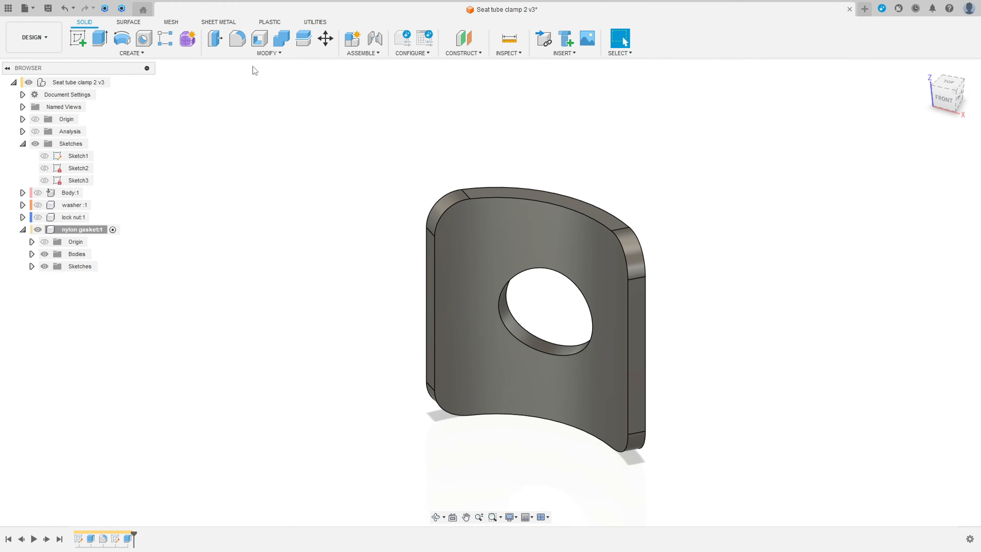
left_click(237, 38)
left_click(512, 325)
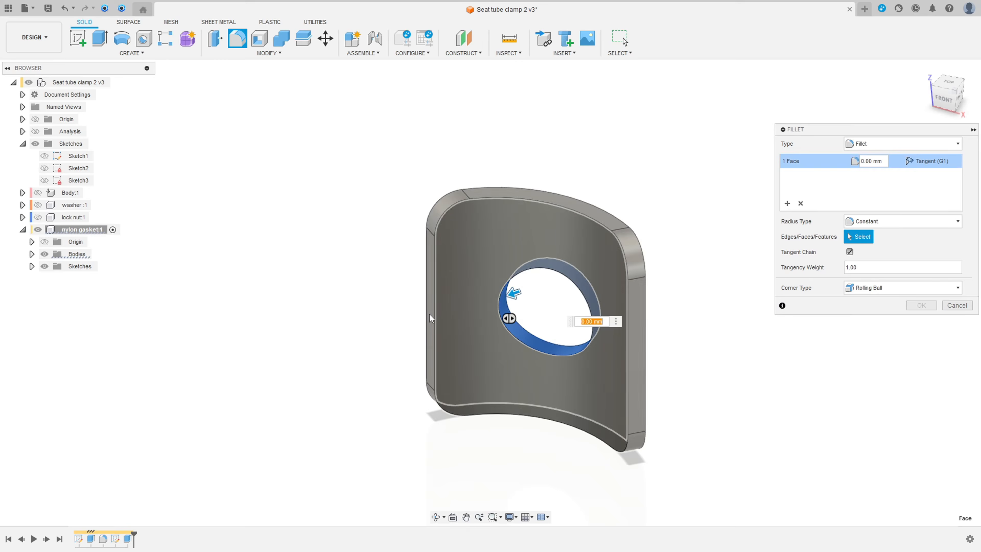
left_click(431, 313)
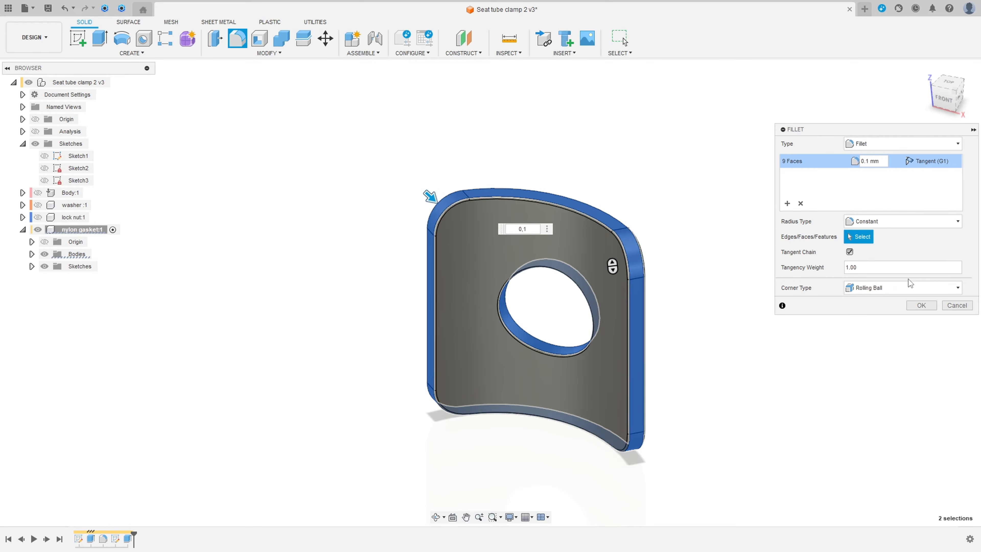
key("Return")
Show the Body, washer and lock nut components around the gasket and collapse the root sketches folder.
middle_click_drag(312, 299, 502, 286, "shift")
left_click(38, 192)
left_click(38, 205)
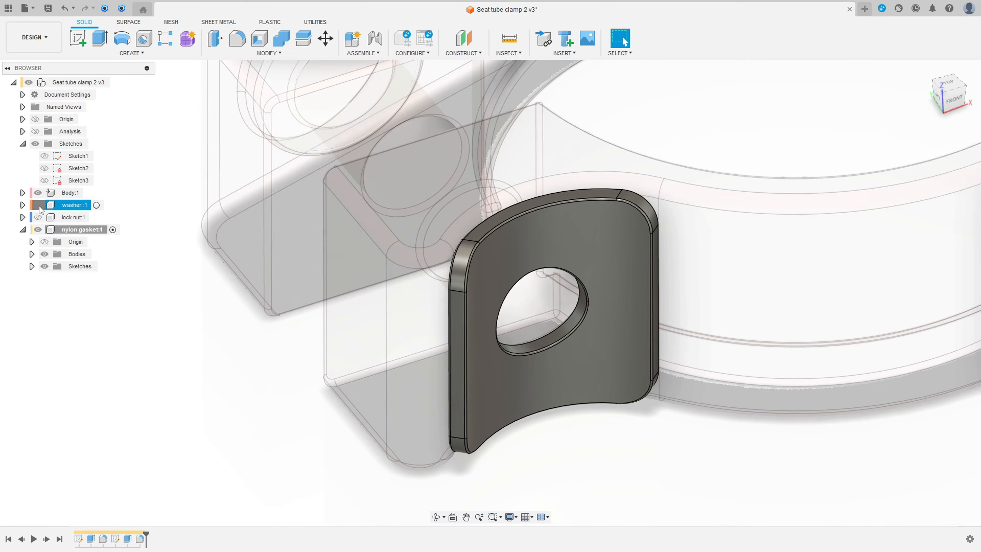
left_click(38, 217)
left_click(22, 143)
scroll(216, 237, "down", 5)
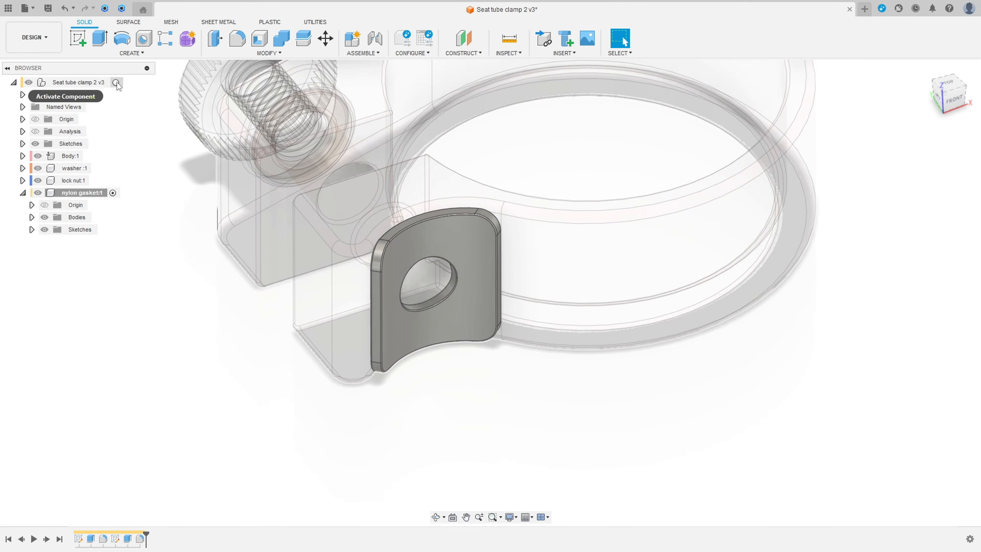
Activate the top-level Seat tube clamp component and bring the whole assembly into view.
left_click(120, 82)
left_click(23, 194)
left_click(158, 245)
scroll(284, 290, "down", 5)
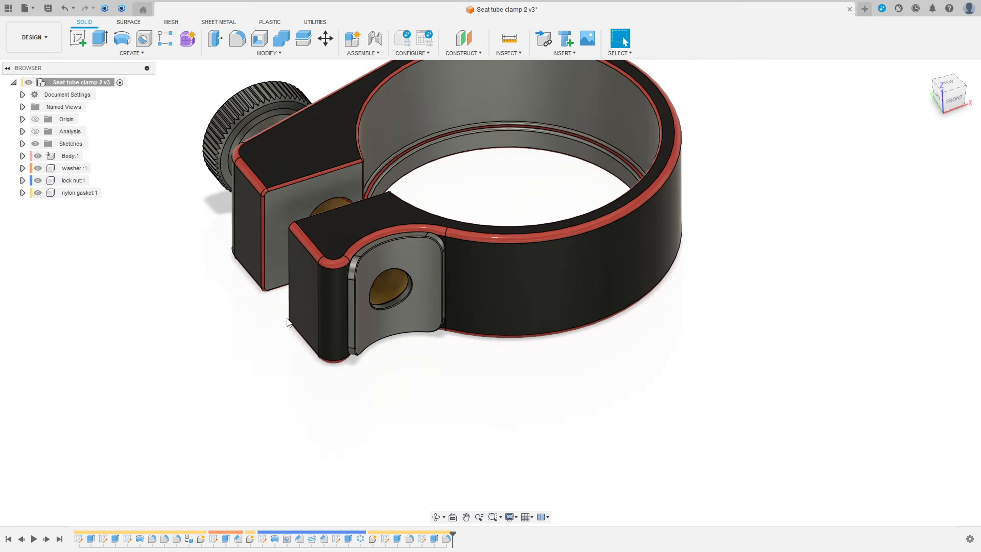
middle_click_drag(287, 296, 366, 378)
middle_click_drag(365, 377, 415, 357, "shift")
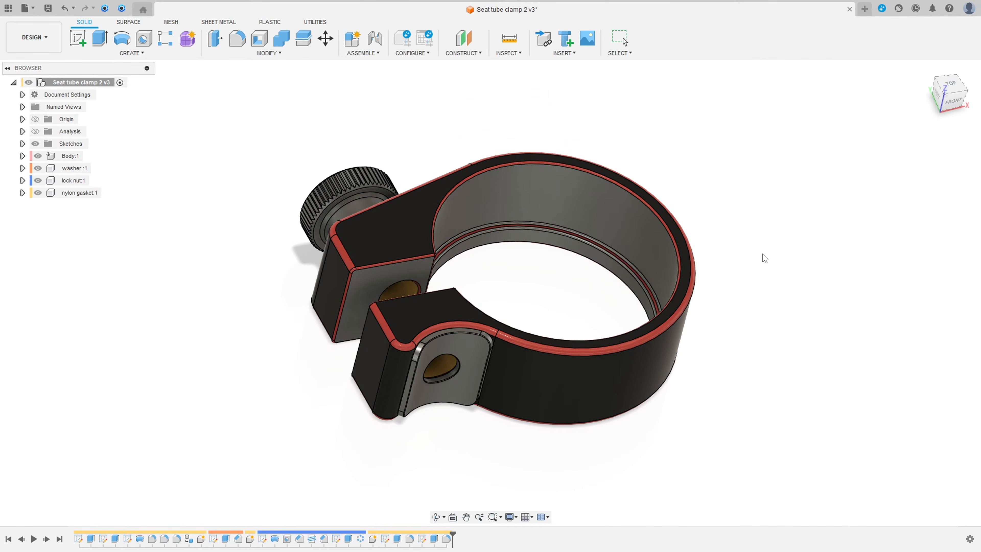
Apply the design's yellow glossy appearance to the nylon gasket.
key("a")
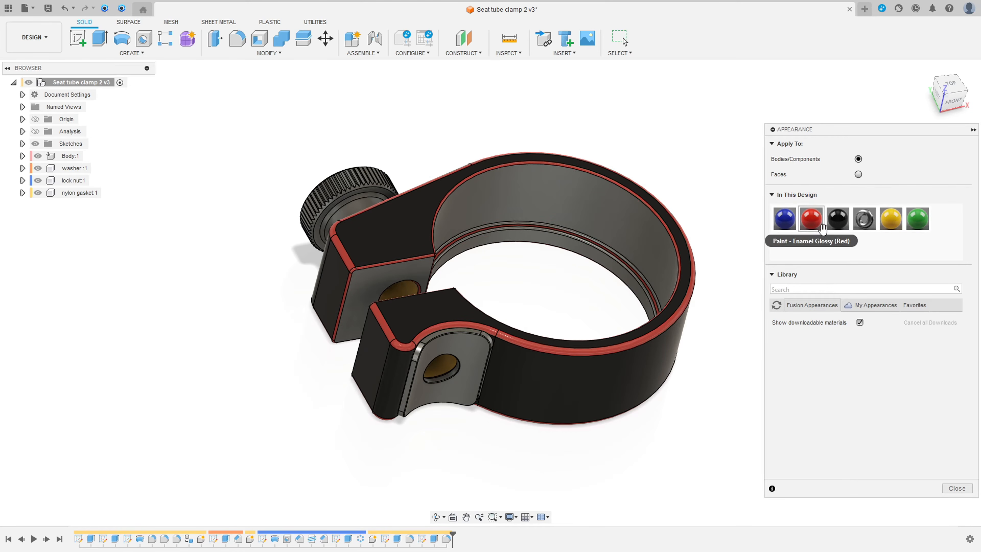
left_click_drag(891, 219, 464, 358)
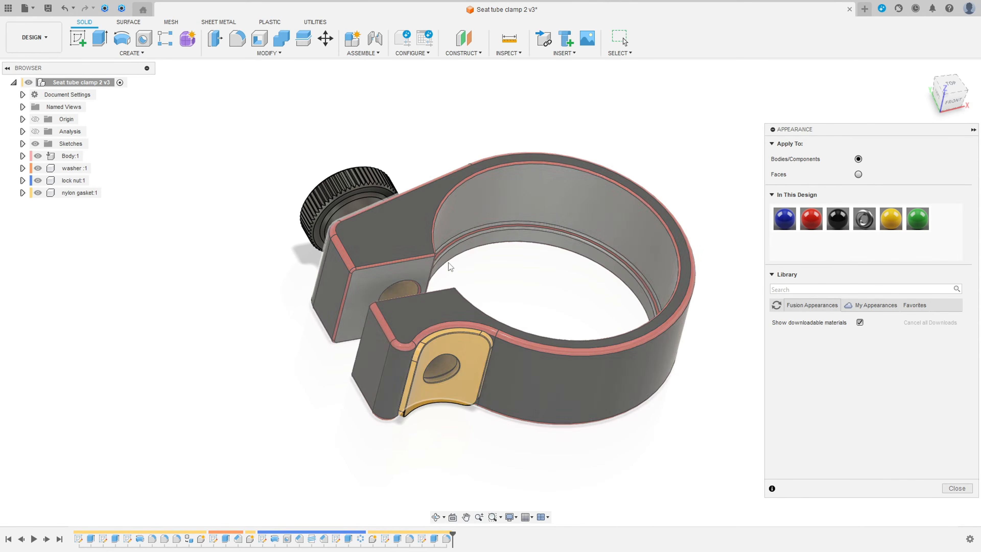
middle_click_drag(448, 267, 508, 258, "shift")
key("Escape")
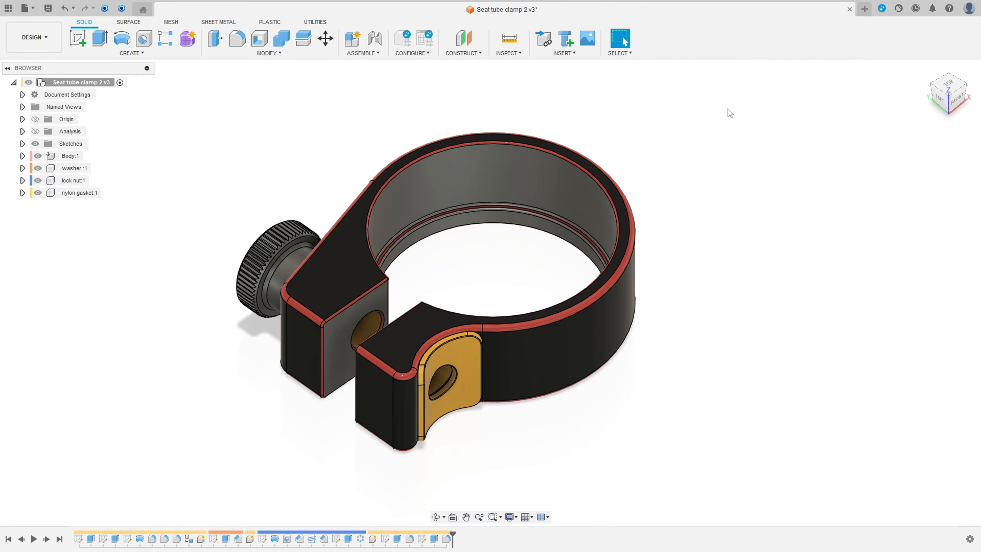
middle_click_drag(739, 229, 762, 239)
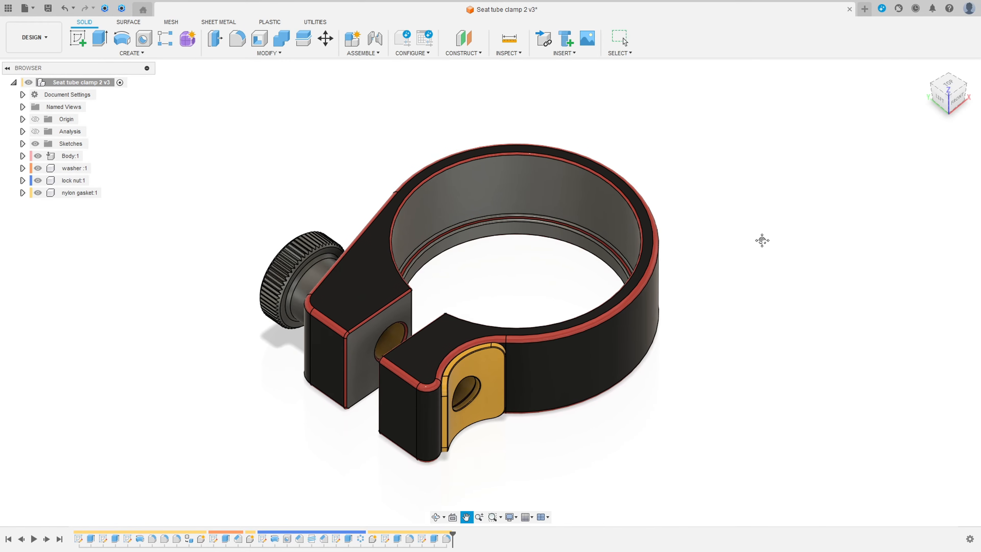
Create an internal, active standard component named "aluminium wrench" under the top-level assembly.
left_click(365, 53)
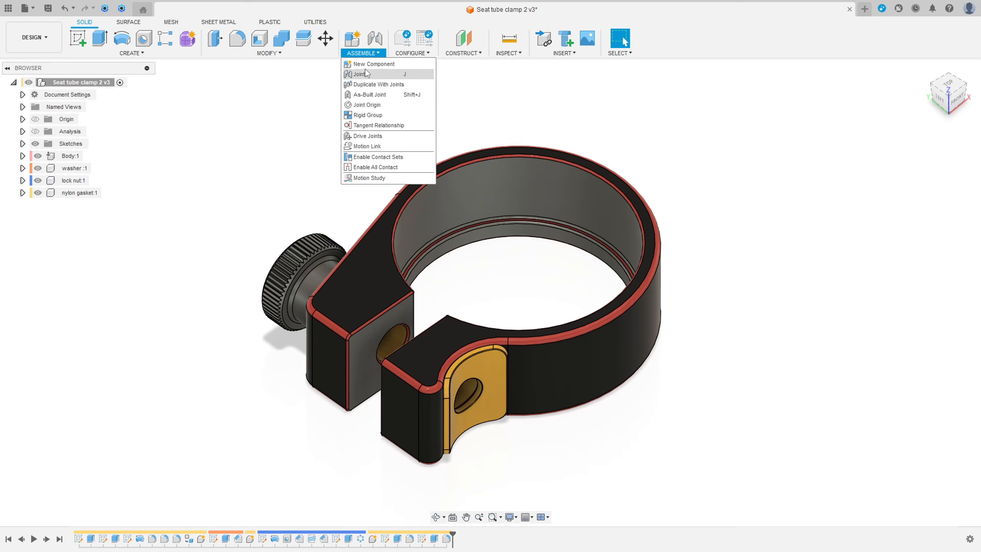
left_click(374, 64)
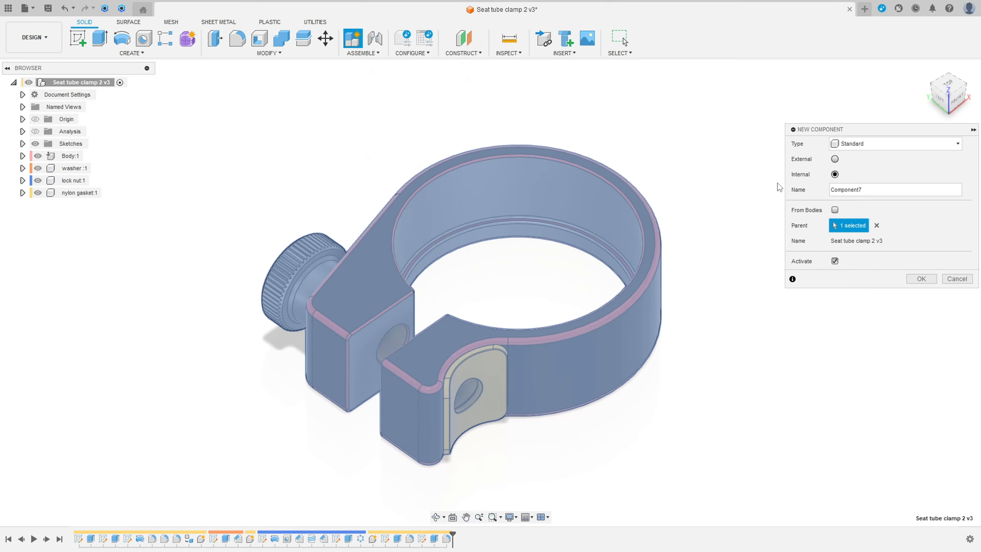
left_click_drag(870, 189, 771, 190)
type("aluminium wrench")
left_click(922, 279)
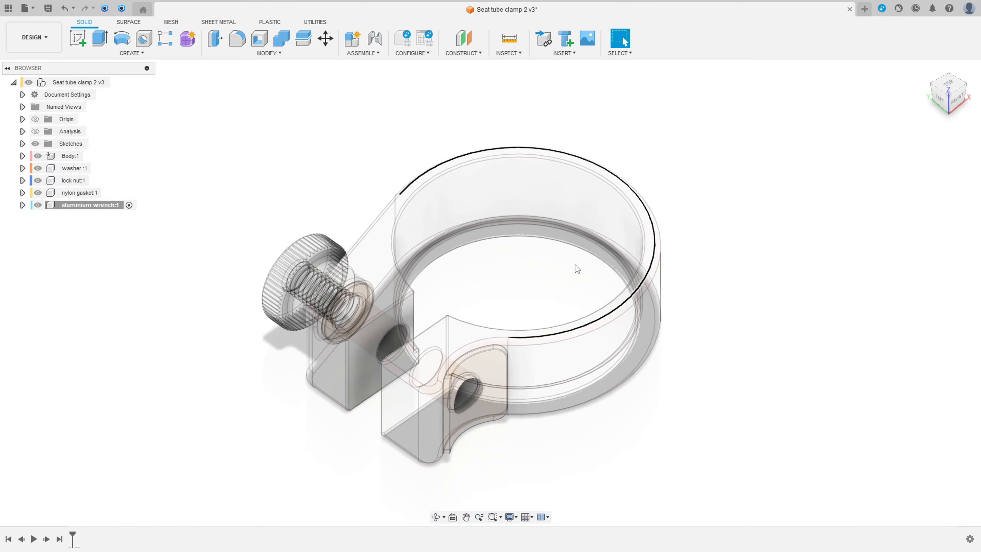
Hide the nylon gasket, lock nut, washer and Body components, and show the root Sketch1 clamp profile.
left_click(37, 193)
left_click(37, 180)
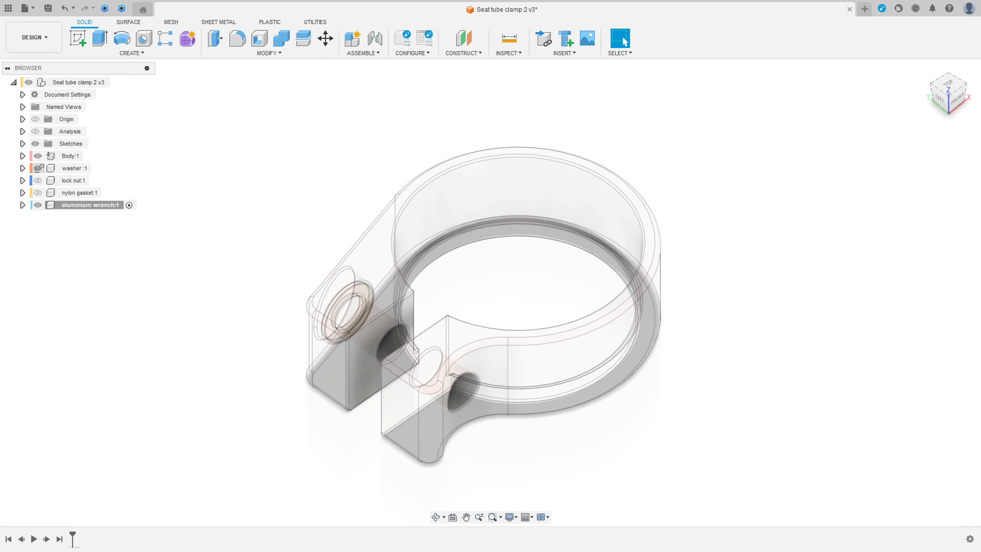
left_click(37, 167)
left_click(38, 155)
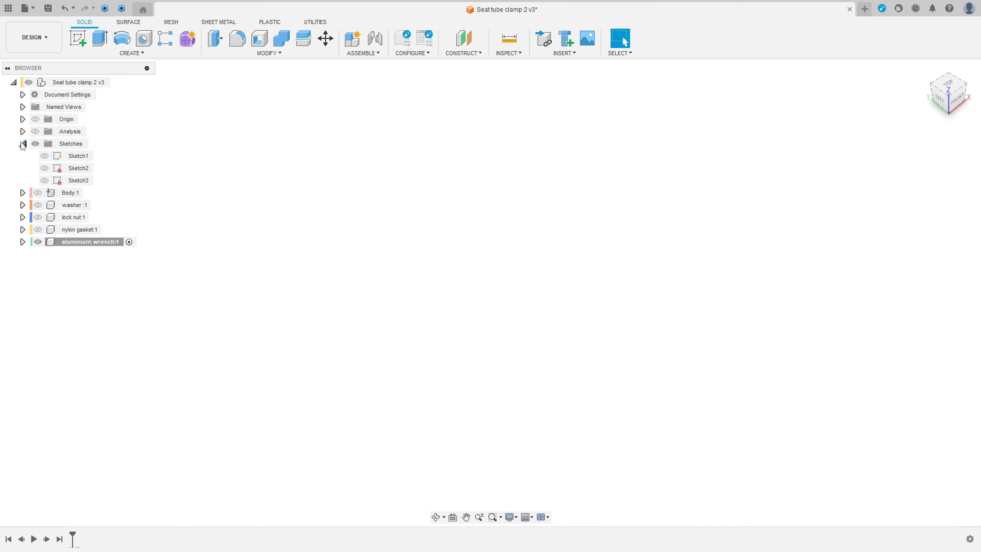
left_click(45, 155)
Start a new sketch for the aluminium wrench on the horizontal origin plane, the same plane as the clamp profile.
left_click(80, 46)
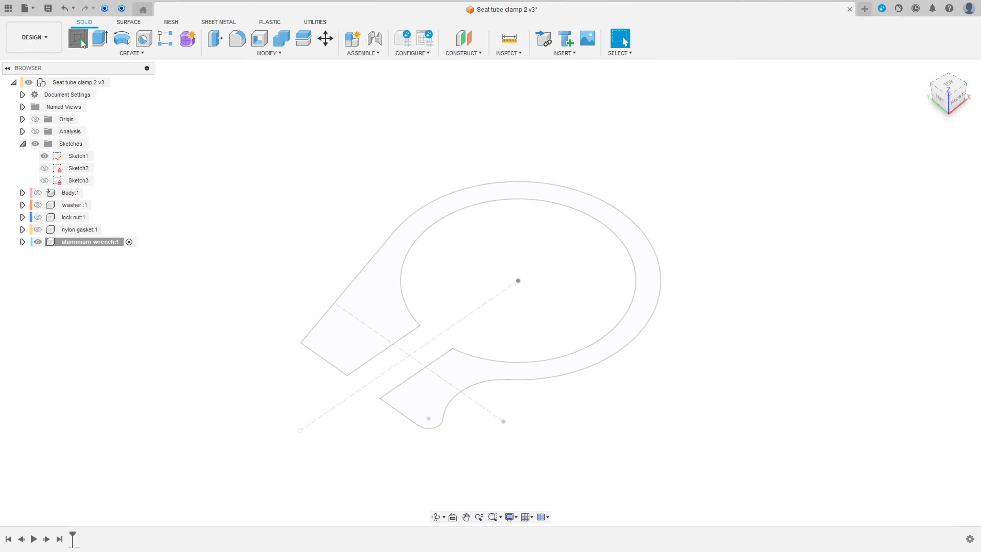
mouse_move(487, 247)
middle_mouse_down("shift")
mouse_move(454, 254)
mouse_move(483, 263)
middle_mouse_up("shift")
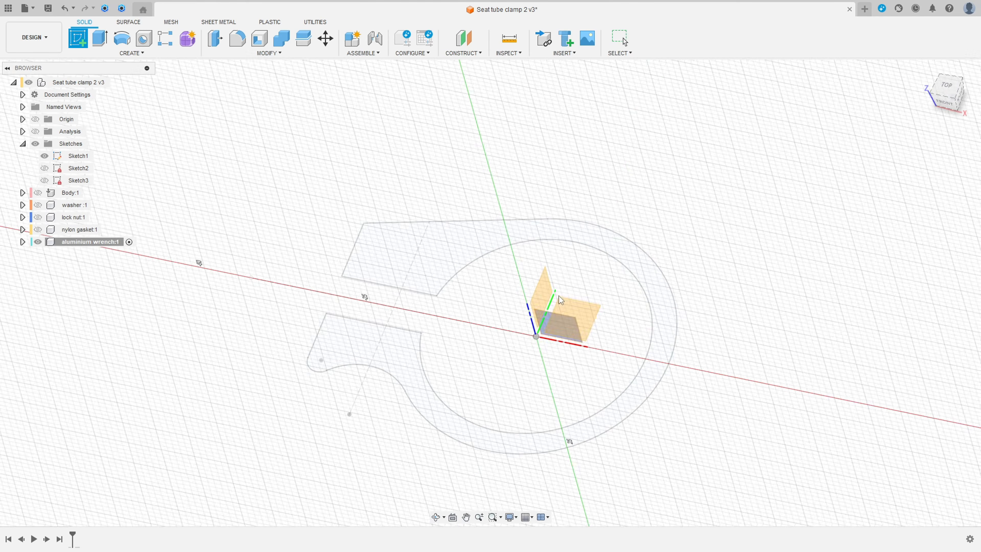
left_click(574, 310)
scroll(409, 435, "up", 3)
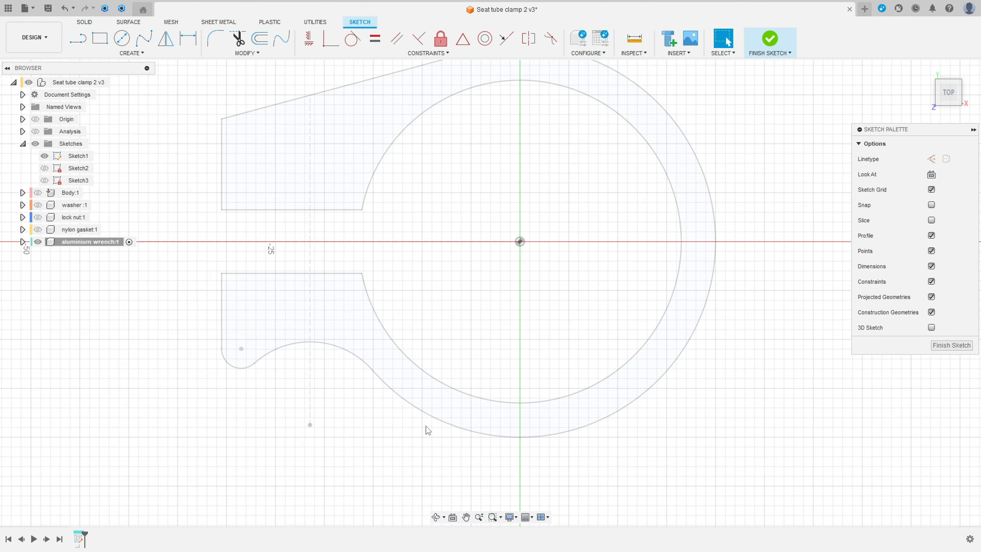
Project the bolt axis line and its lower endpoint from Sketch1 into the wrench sketch with the projection link kept on.
left_click(131, 53)
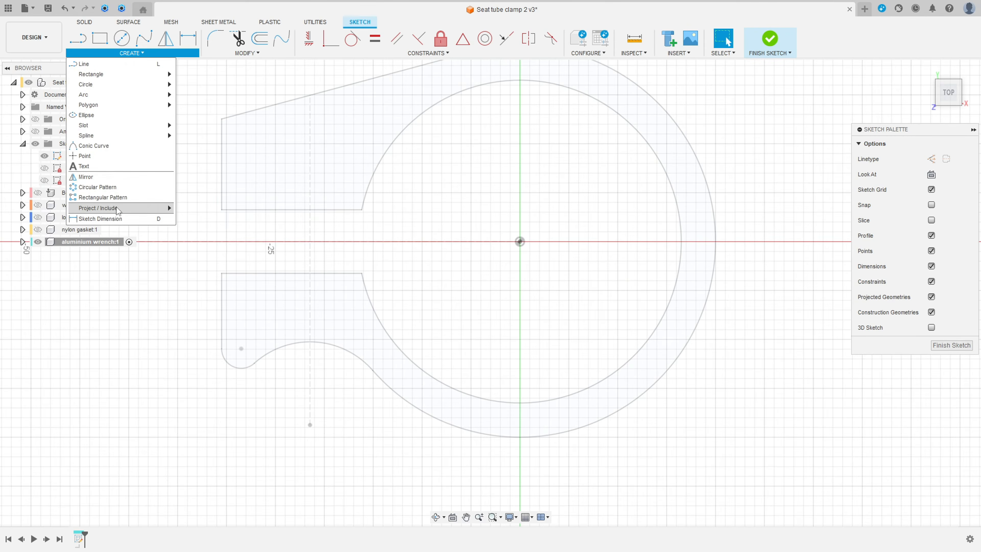
mouse_move(162, 208)
left_click(193, 209)
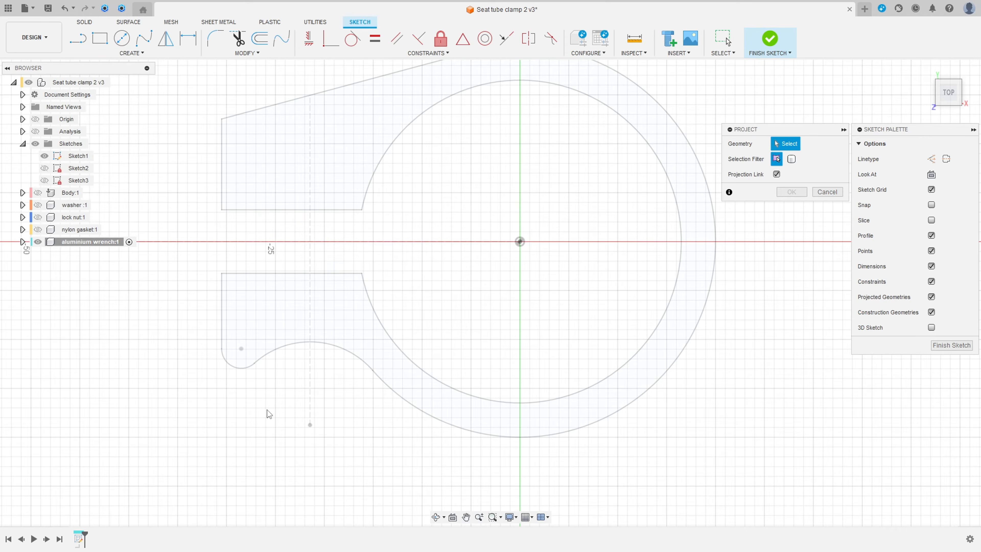
left_click(311, 426)
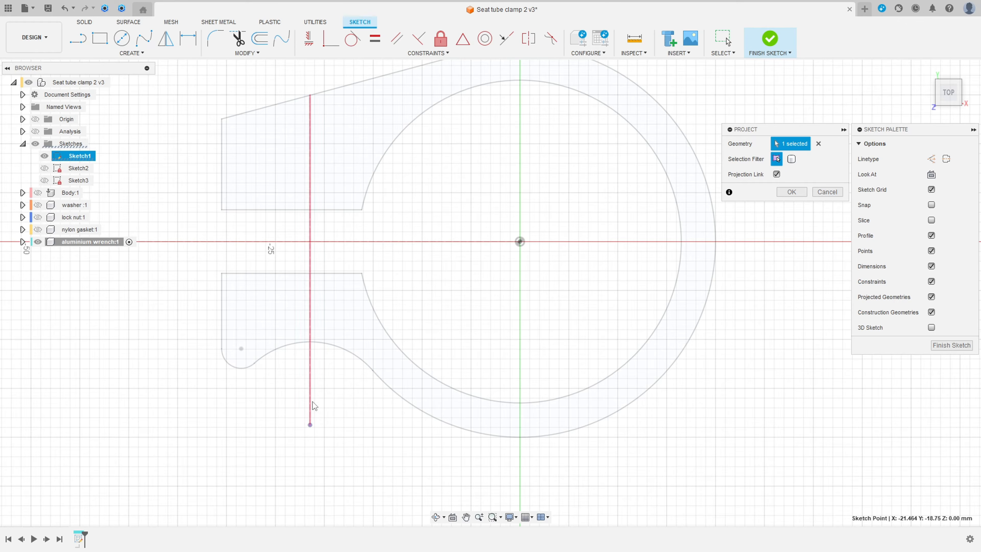
left_click(312, 388)
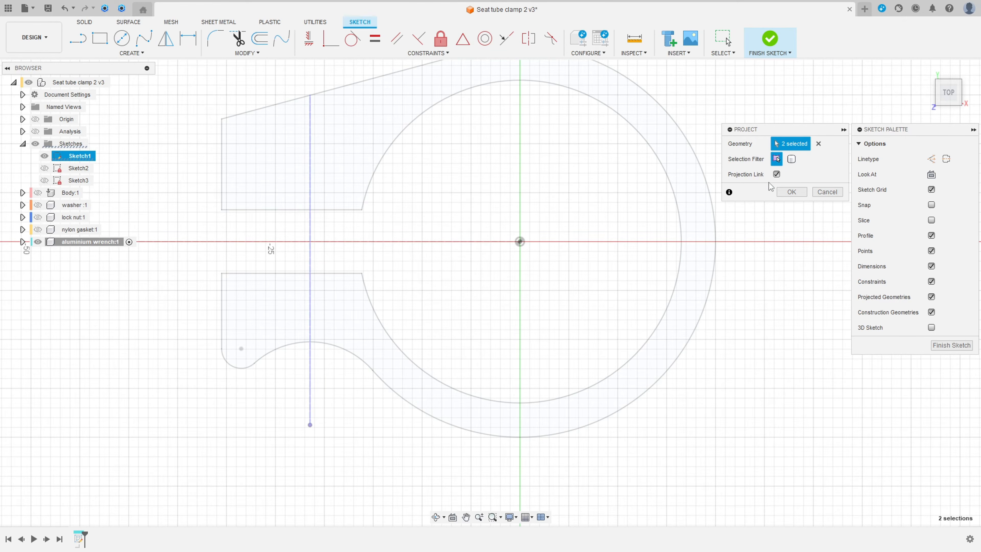
left_click(792, 192)
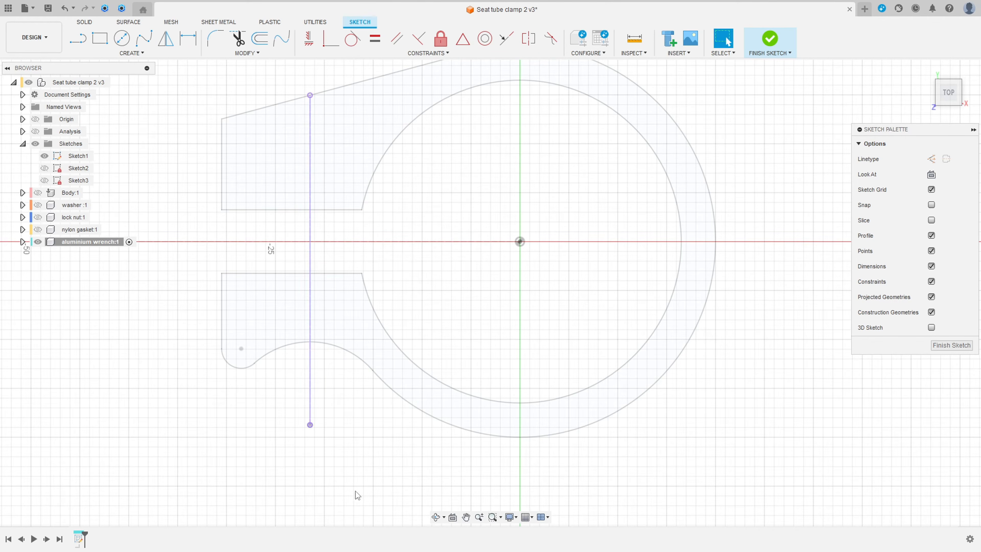
Sketch a long horizontal construction line through the lower endpoint of the projected bolt axis, extending to both sides of it.
key("l")
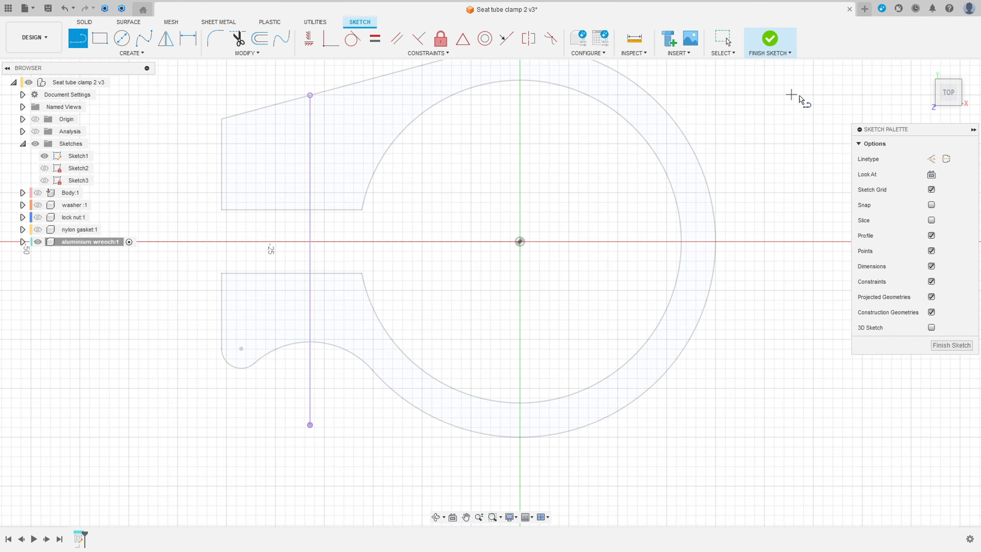
left_click(931, 159)
left_click(214, 425)
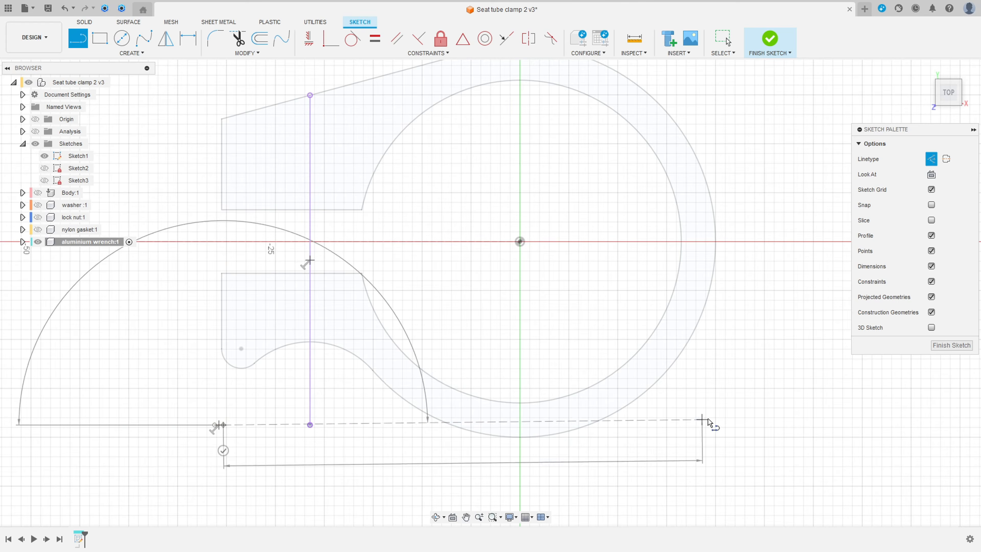
left_click(748, 425)
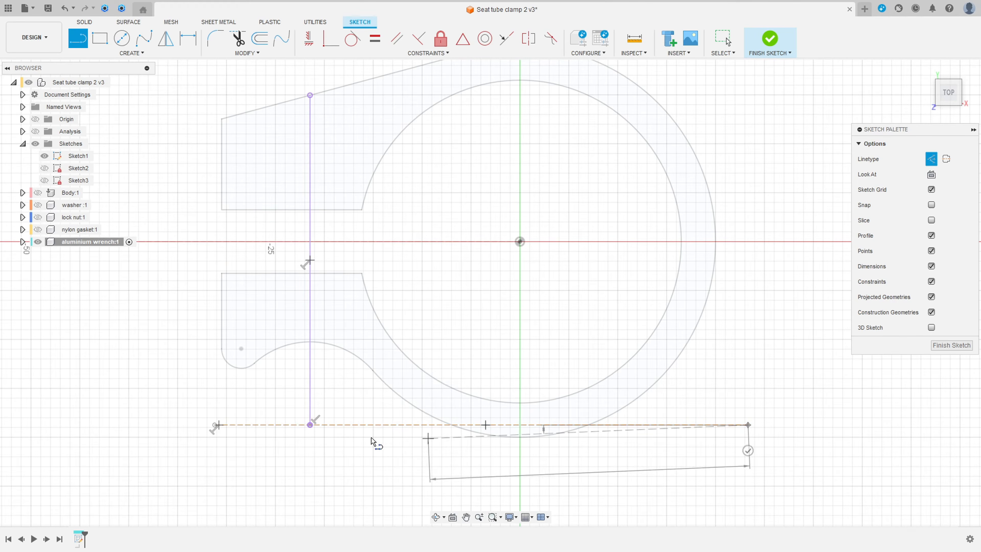
key("Escape")
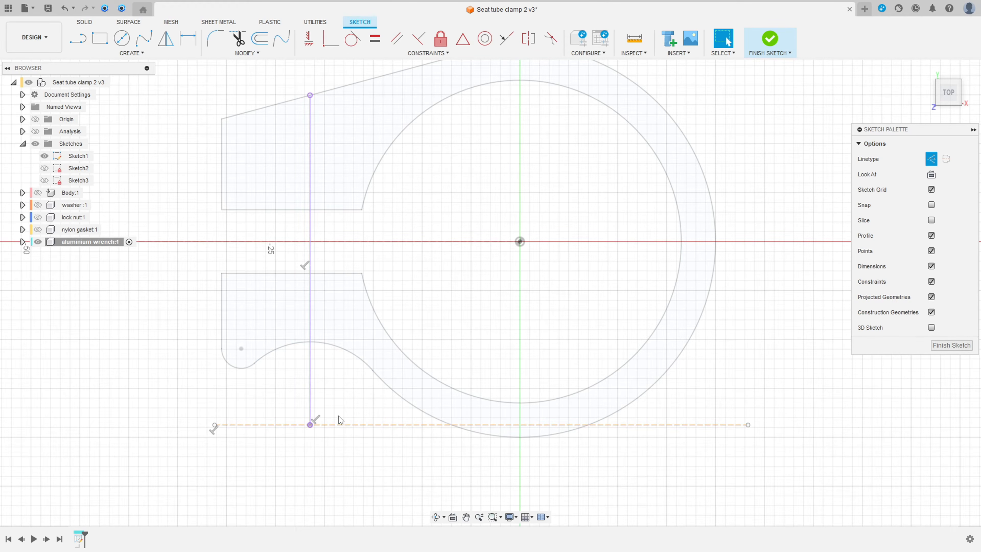
Check whether the construction line moves freely, and constrain it coincident with the lower endpoint of the projected axis.
left_click_drag(340, 425, 340, 415)
left_click(335, 434)
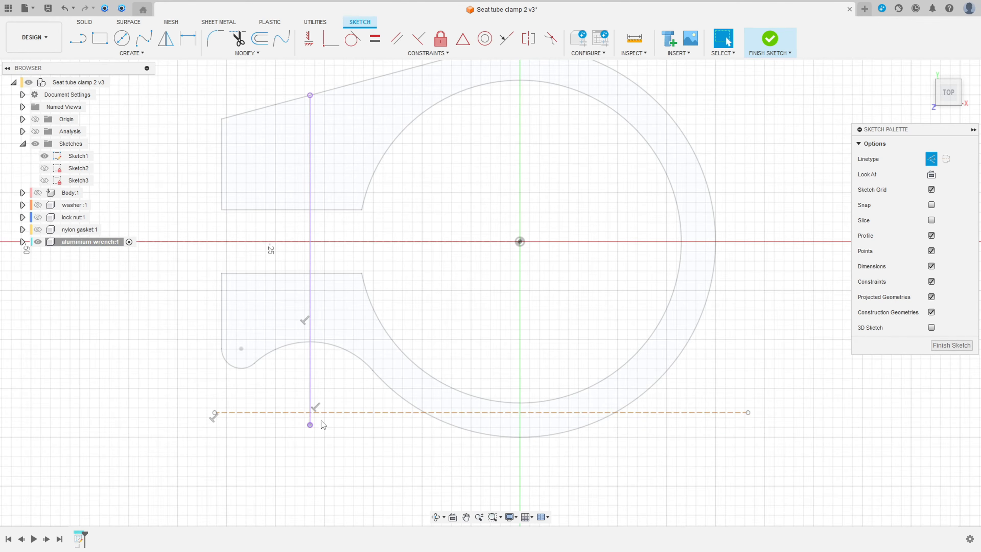
left_click(330, 44)
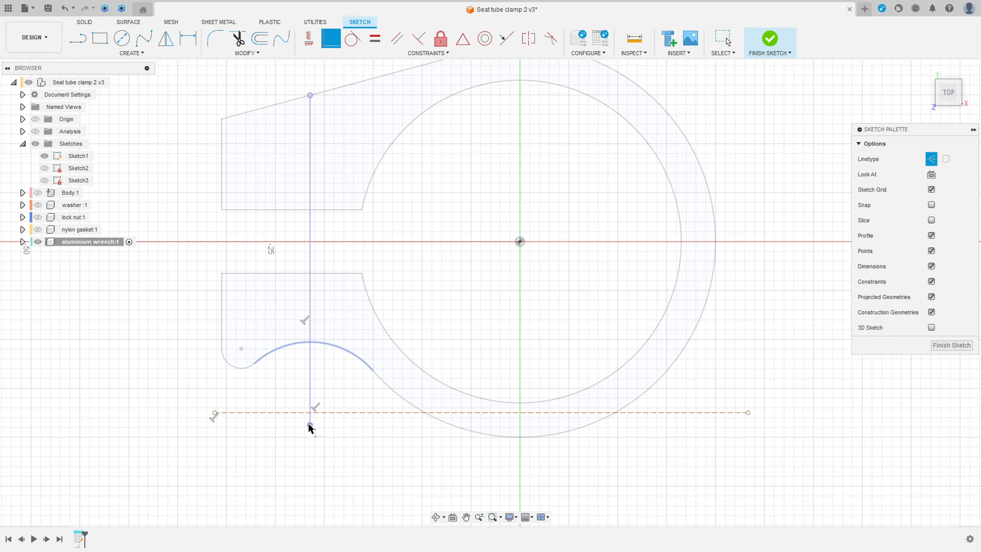
left_click(310, 425)
left_click(292, 412)
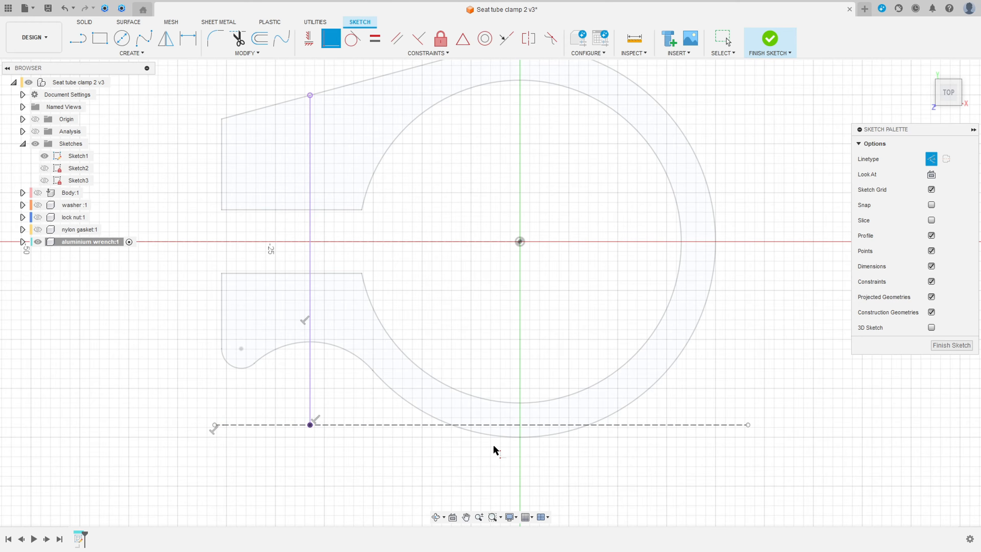
Draw a 15 mm diameter circle centred on the lower endpoint of the projected bolt axis.
scroll(497, 450, "up", 1)
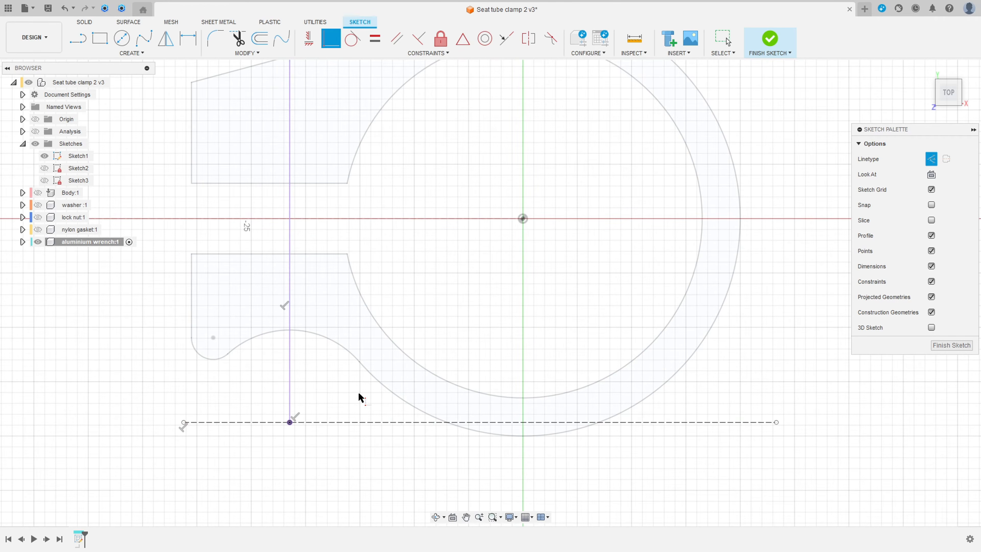
middle_click_drag(765, 337, 770, 255)
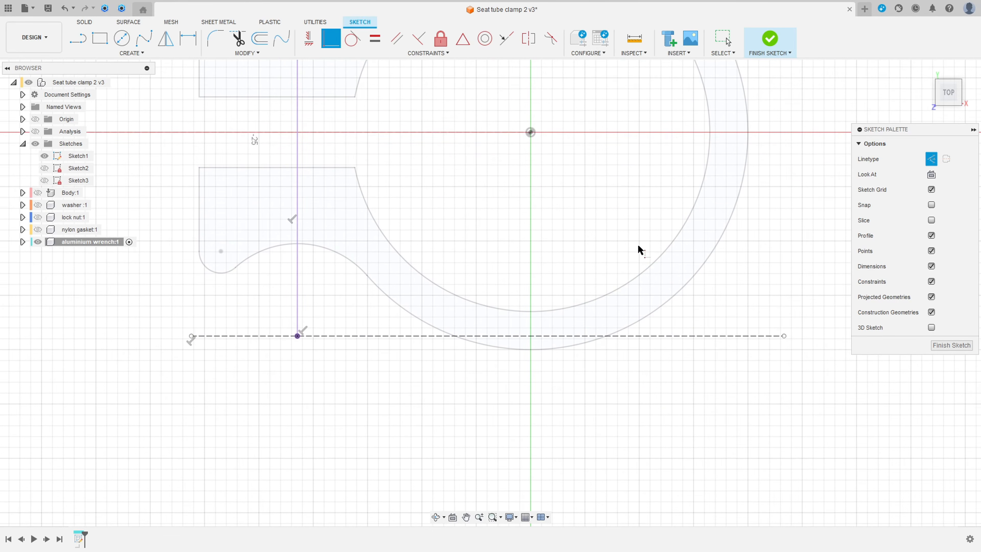
left_click(121, 38)
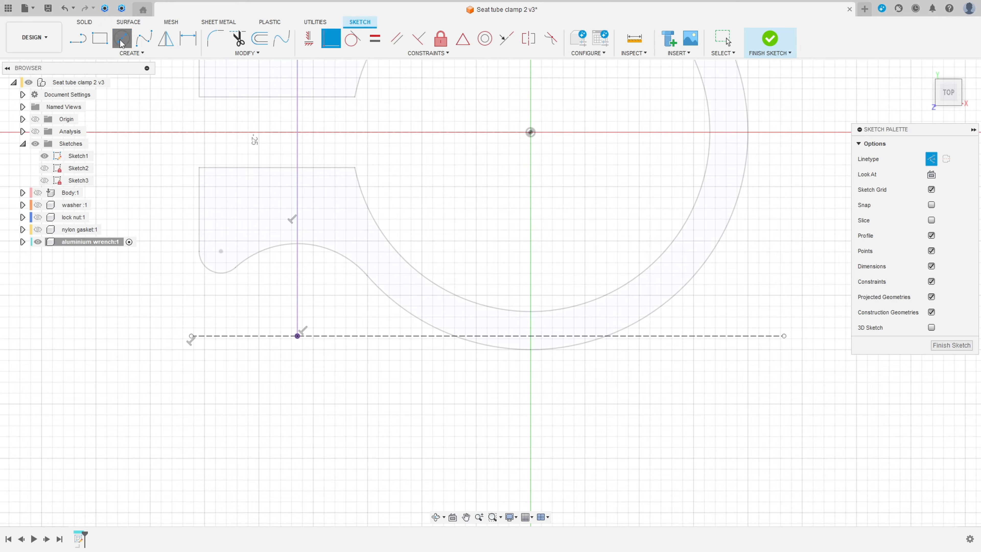
left_click(298, 336)
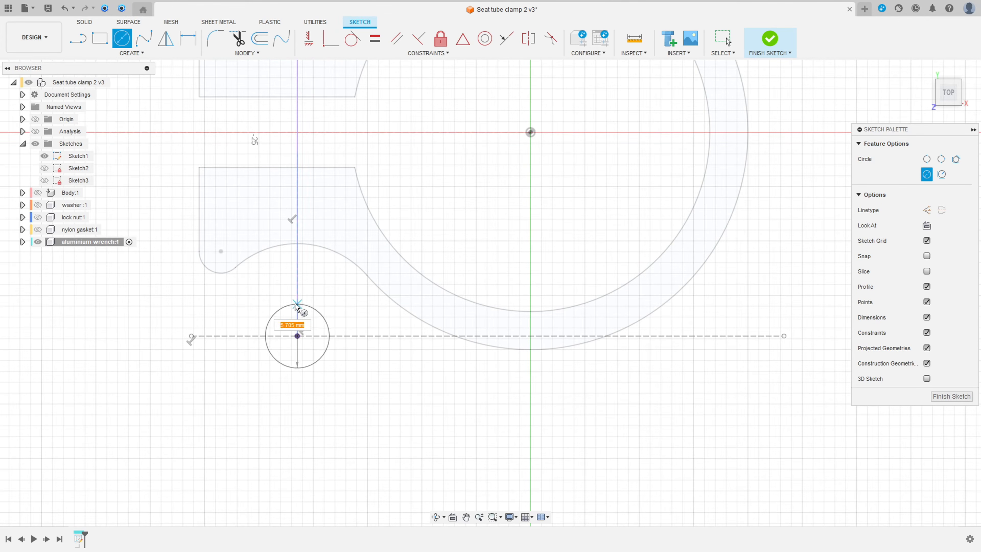
type("15")
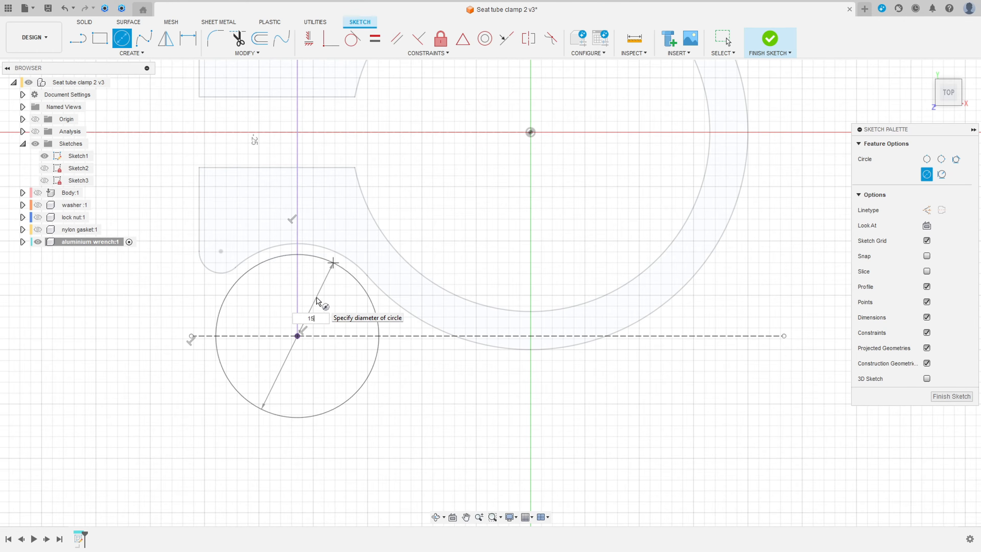
key("Return")
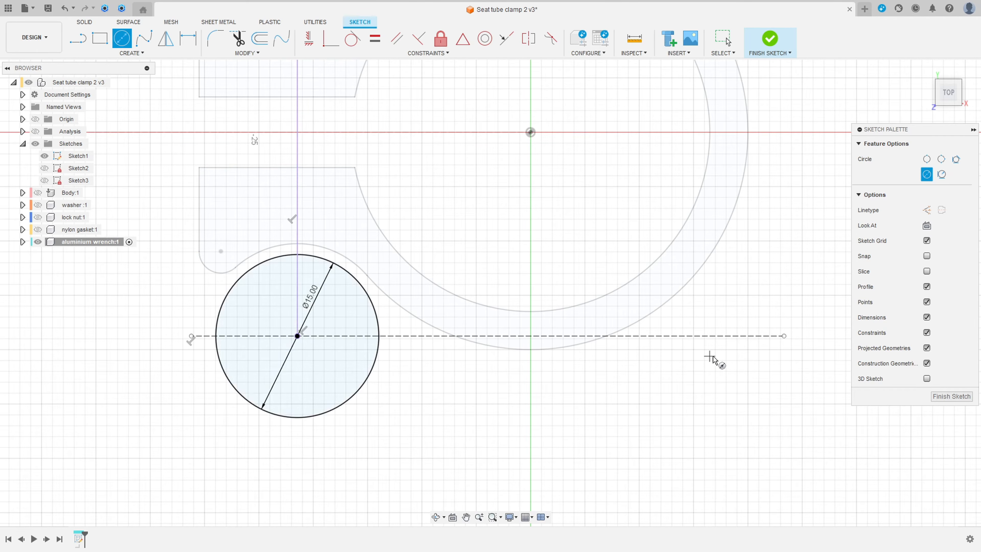
Draw a 2 mm diameter circle centred on the right-hand end of the construction line.
left_click(784, 335)
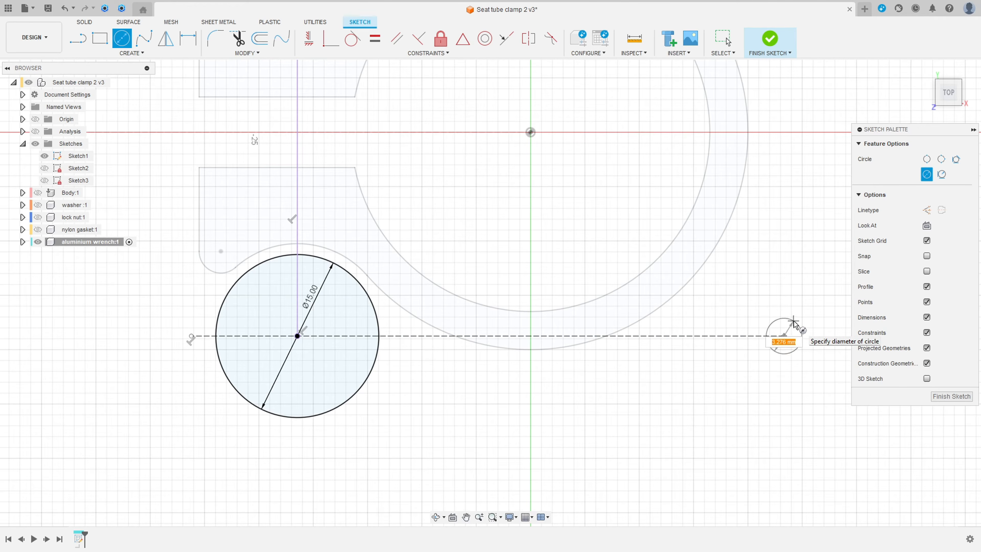
key("Return")
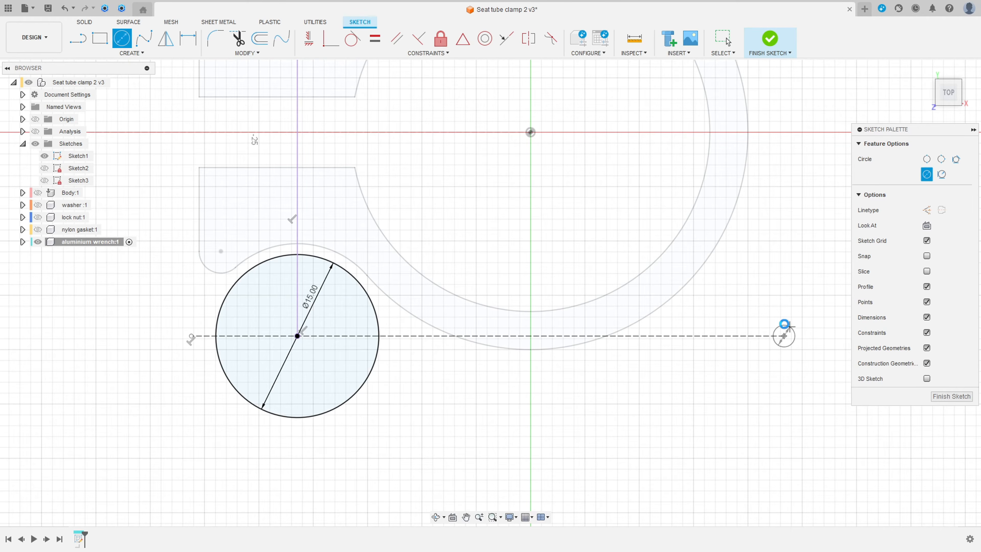
key("Escape")
scroll(788, 324, "down", 2)
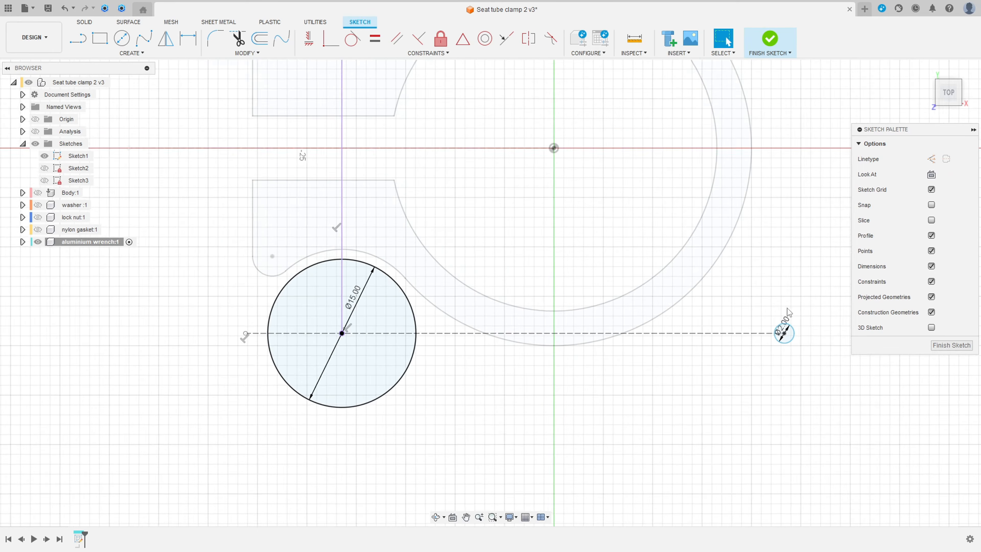
scroll(711, 316, "down", 1)
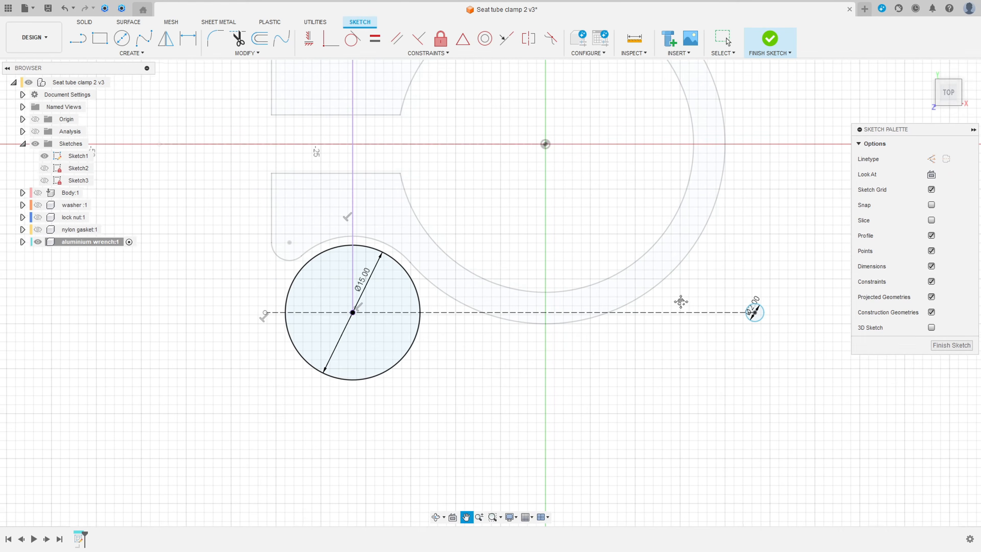
Dimension the horizontal distance between the centres of the two circles as 63 mm.
left_click(188, 38)
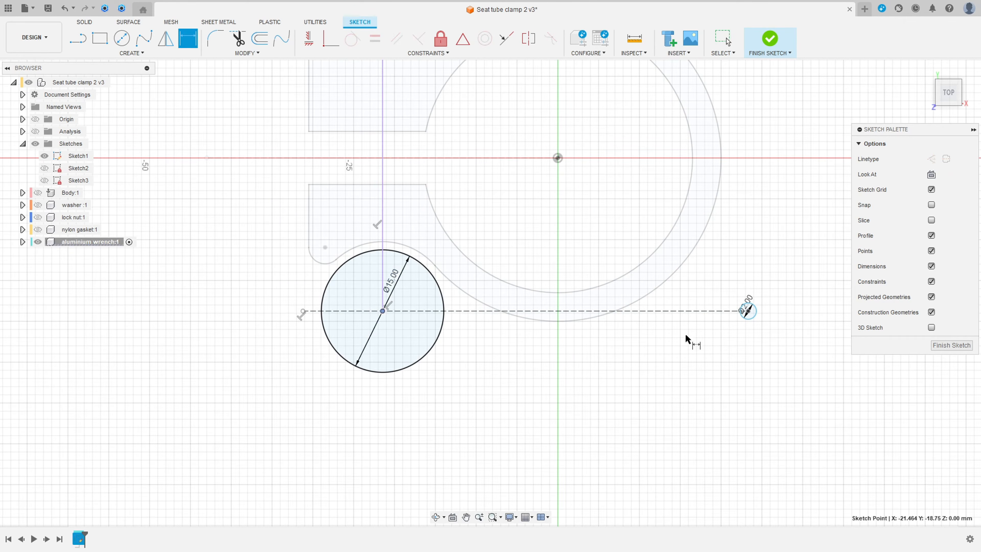
left_click(748, 312)
left_click(551, 190)
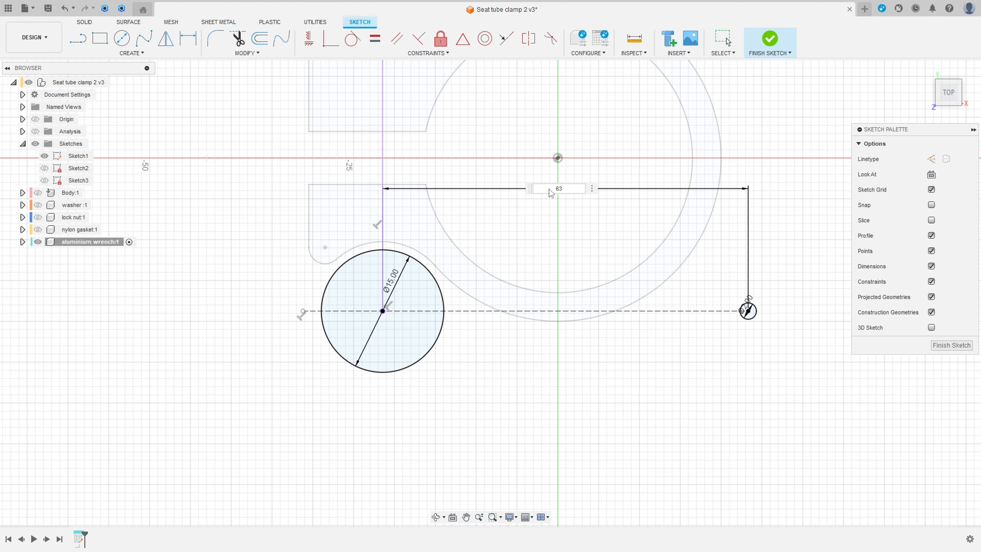
key("Return")
scroll(586, 306, "down", 2)
middle_click_drag(602, 333, 495, 329)
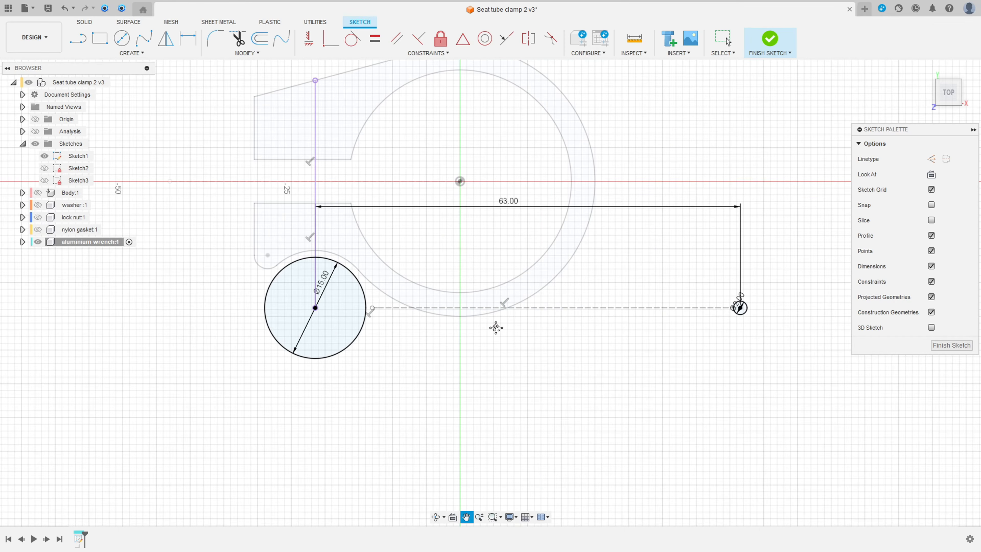
Extend the construction line's free end past the far side of the 15 mm circle and move both diameter labels outside their circles.
left_click(372, 309)
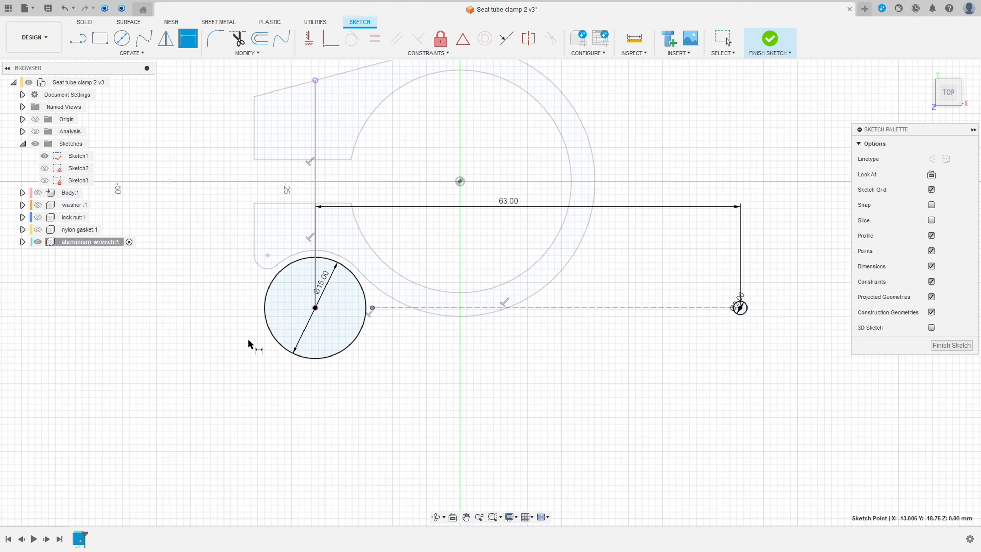
key("Escape")
left_click_drag(372, 308, 215, 310)
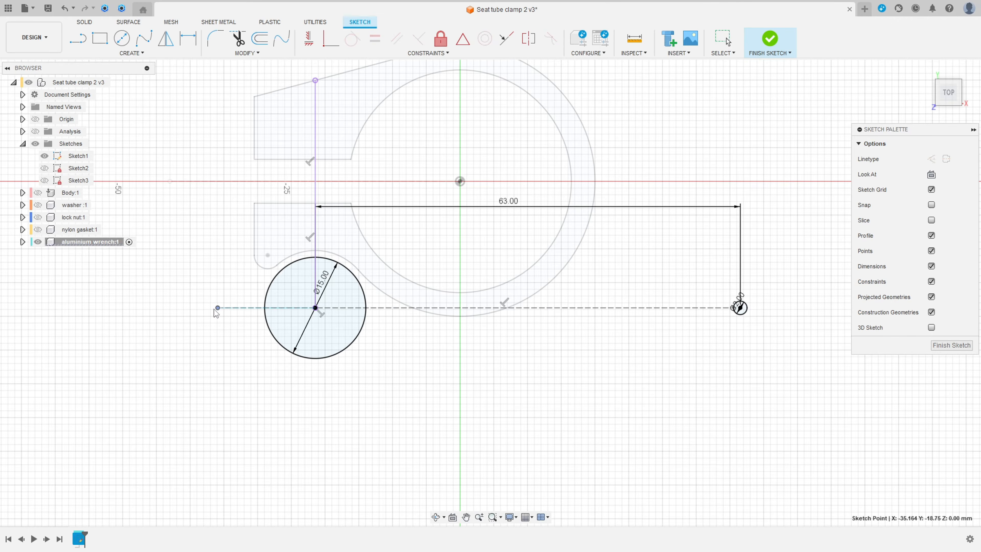
left_click(633, 374)
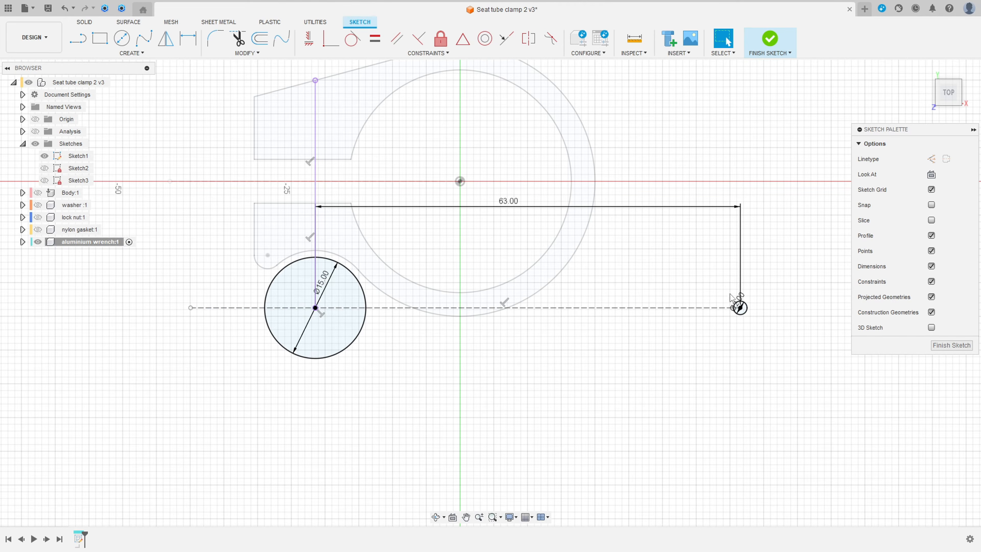
key("Return")
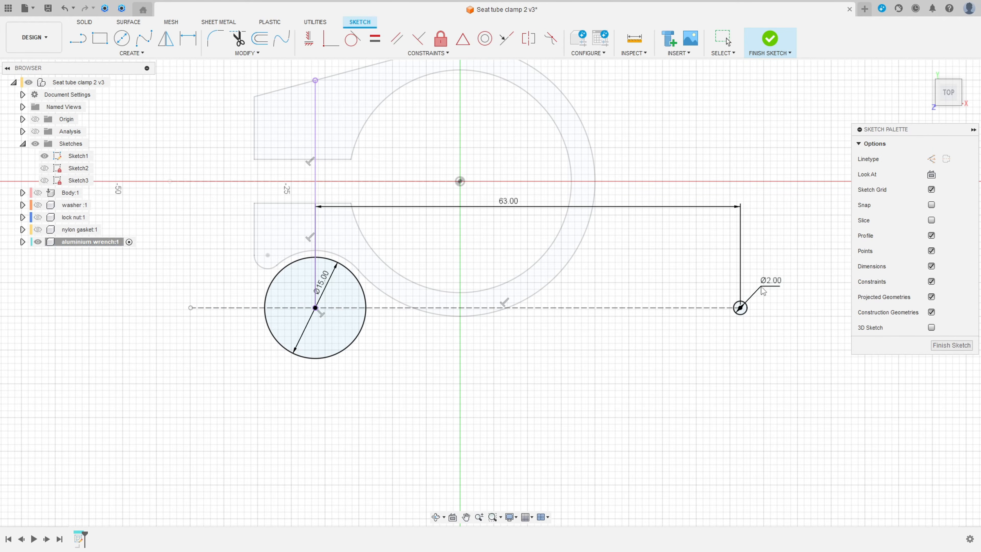
left_click_drag(323, 280, 232, 276)
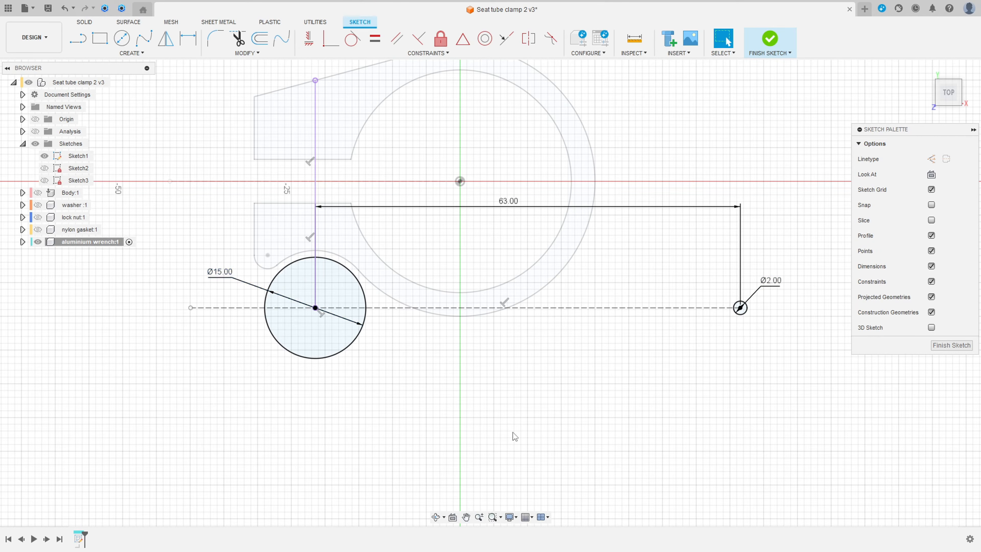
Draw a three-point arc from the lower-left edge of the 15 mm circle, bulging downward below the construction line toward the 2 mm circle.
left_click(132, 53)
mouse_move(132, 95)
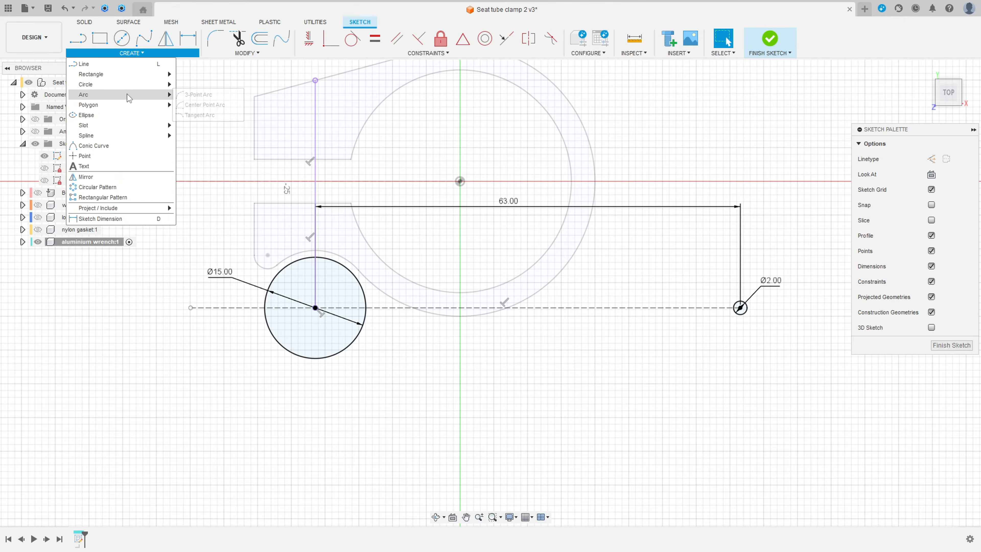
left_click(199, 96)
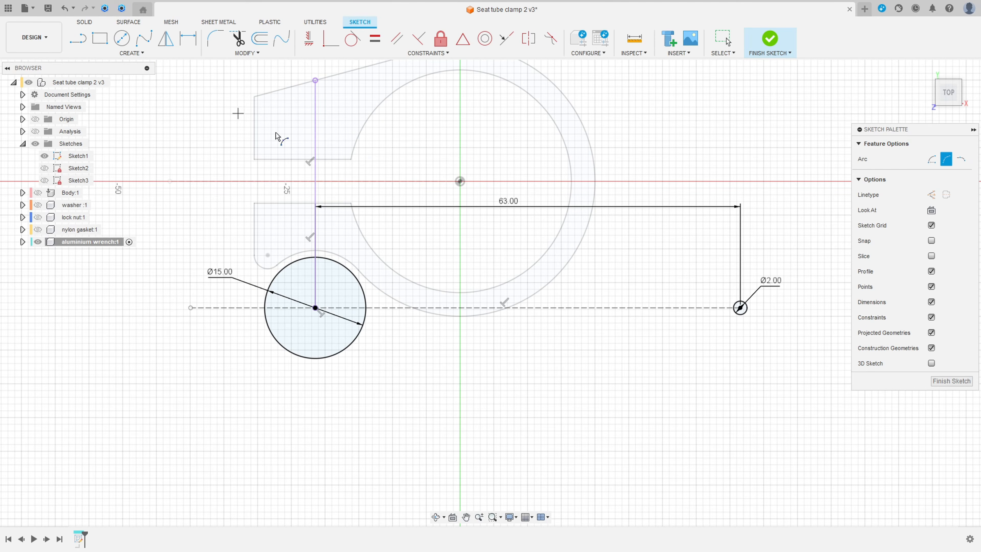
left_click(284, 349)
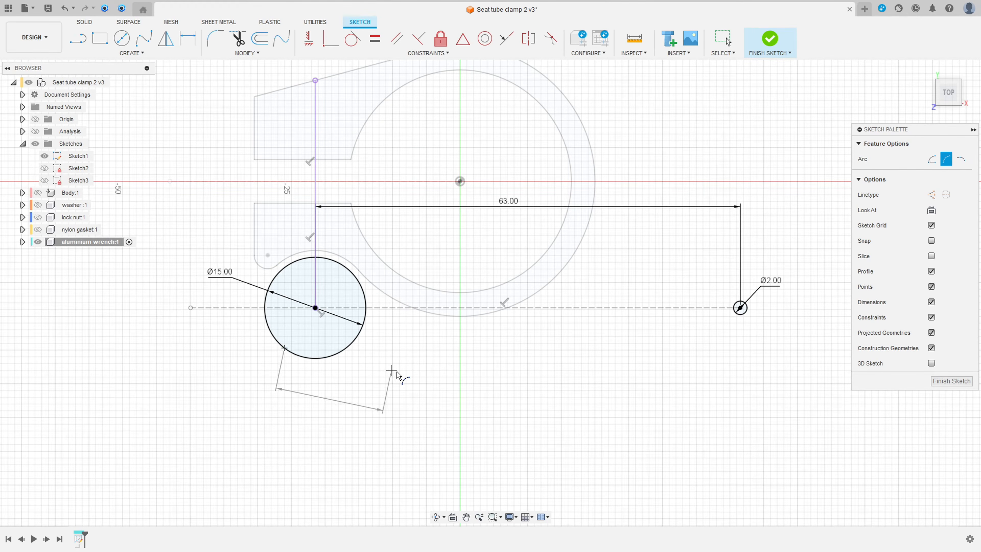
left_click(592, 379)
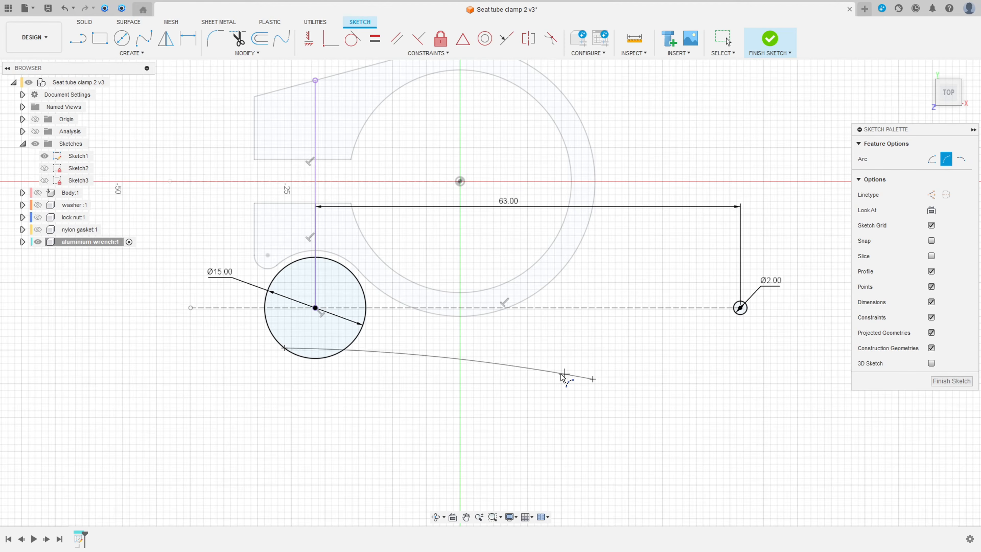
left_click(542, 392)
Continue the profile with two three-point arcs, first a short downward-bulging one, then an upward-bulging one ending on the underside of the 2 mm circle.
left_click(593, 380)
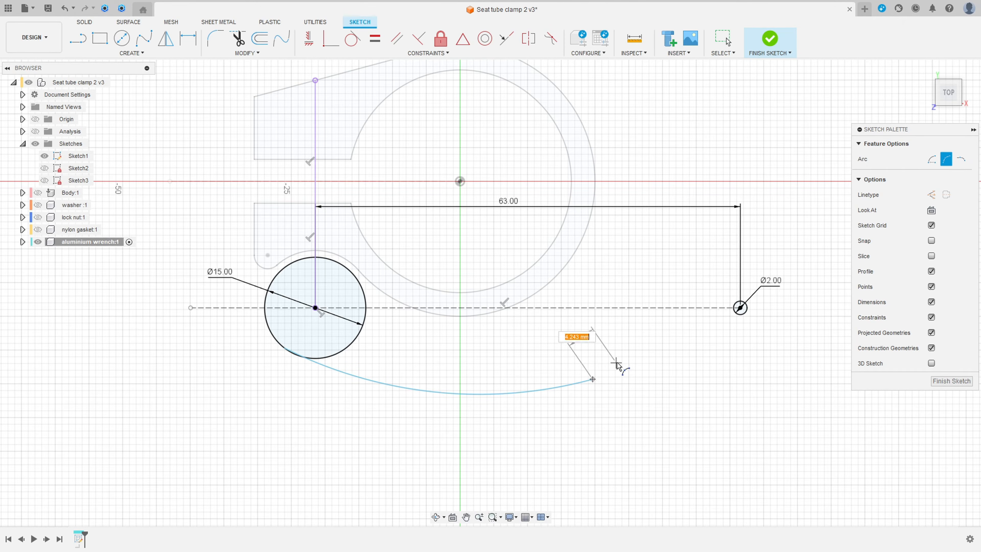
left_click(637, 351)
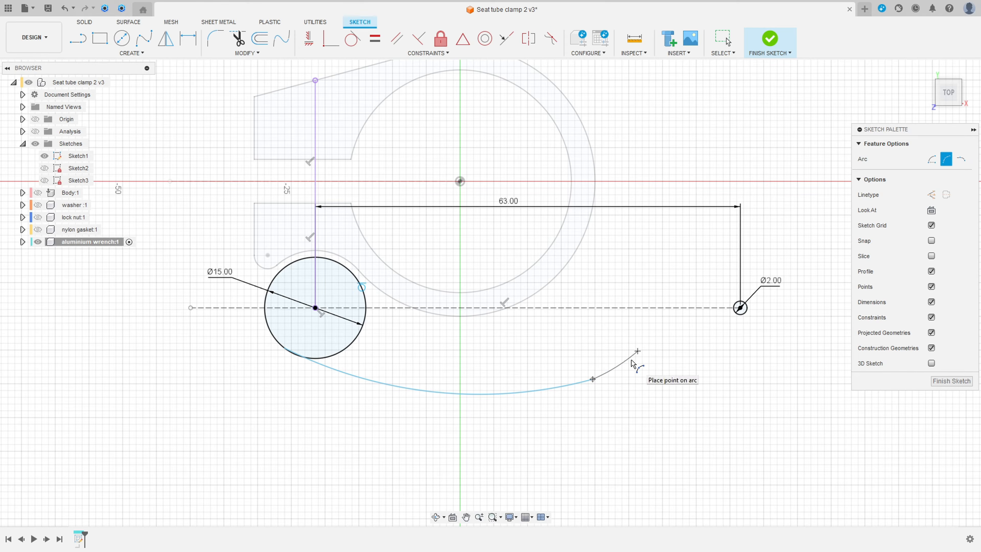
left_click(639, 353)
left_click(639, 353)
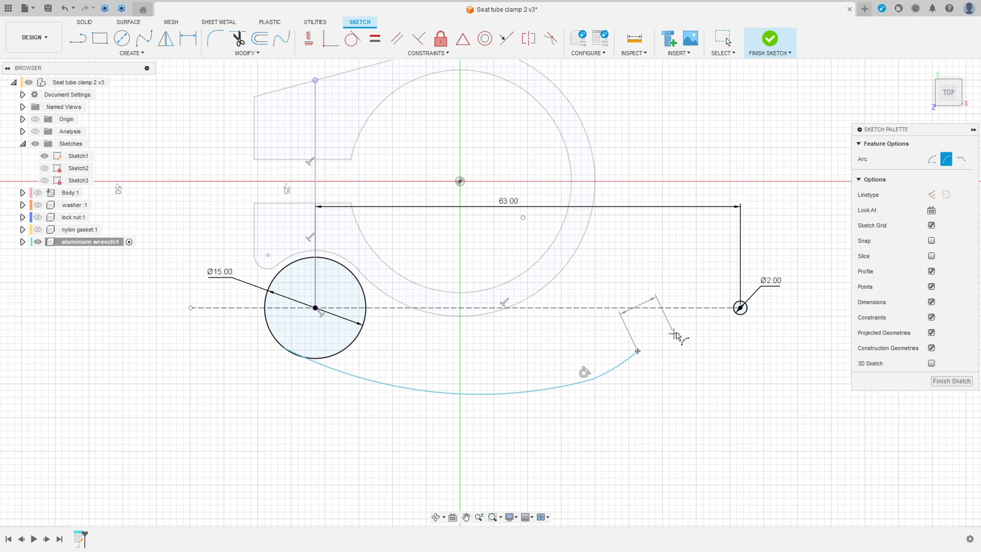
left_click(743, 314)
left_click(718, 324)
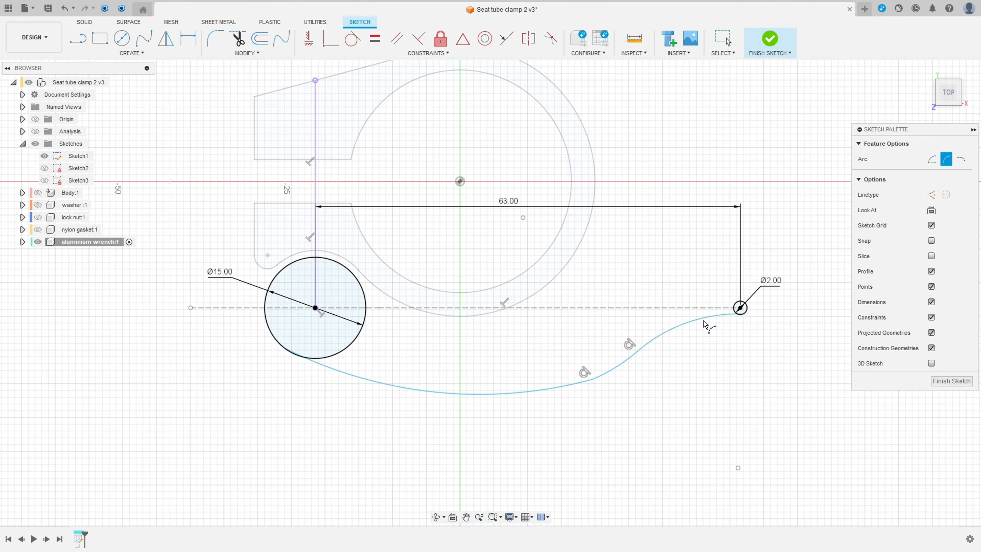
key("Escape")
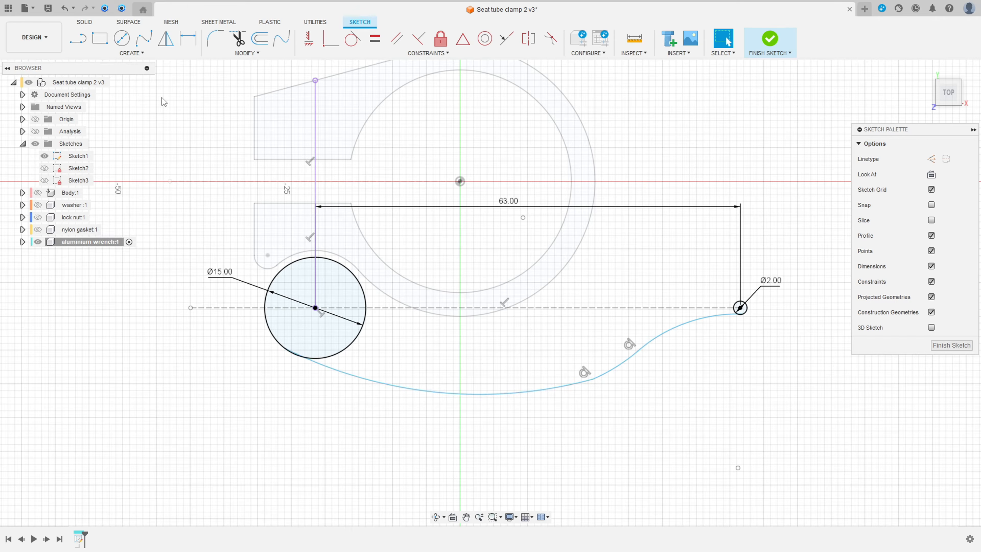
Dimension the horizontal distance from the joint of the last two arcs to the 2 mm circle's centre as 15 mm.
left_click(188, 40)
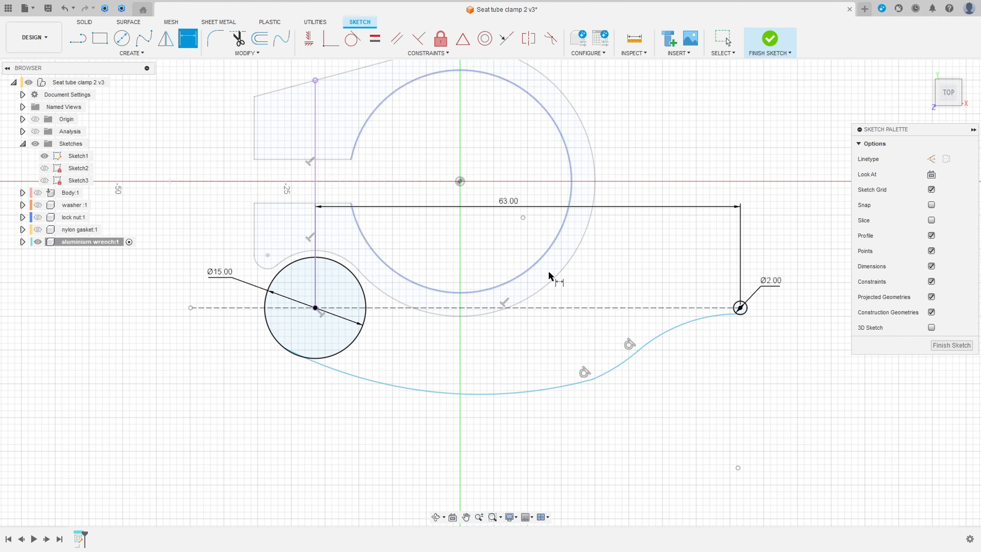
left_click(637, 351)
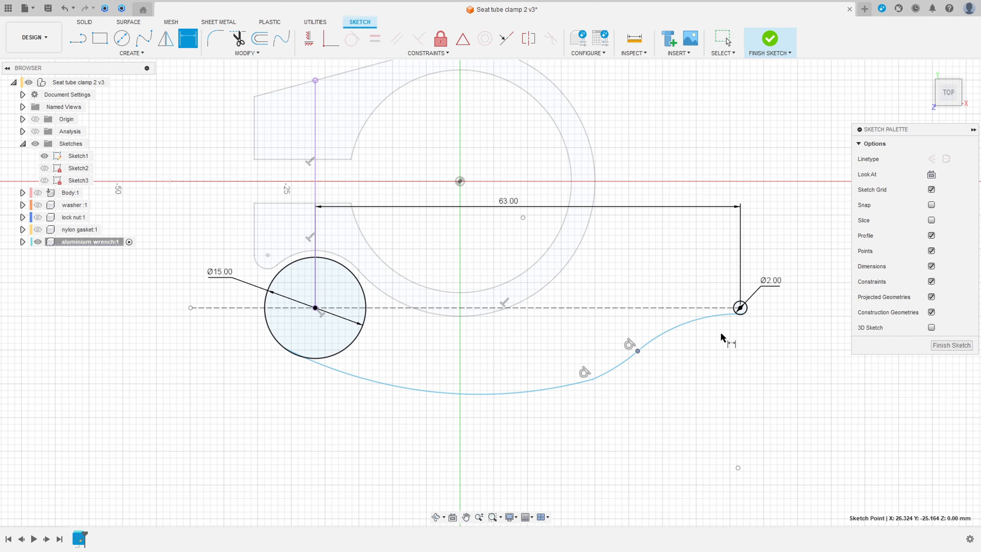
left_click(740, 308)
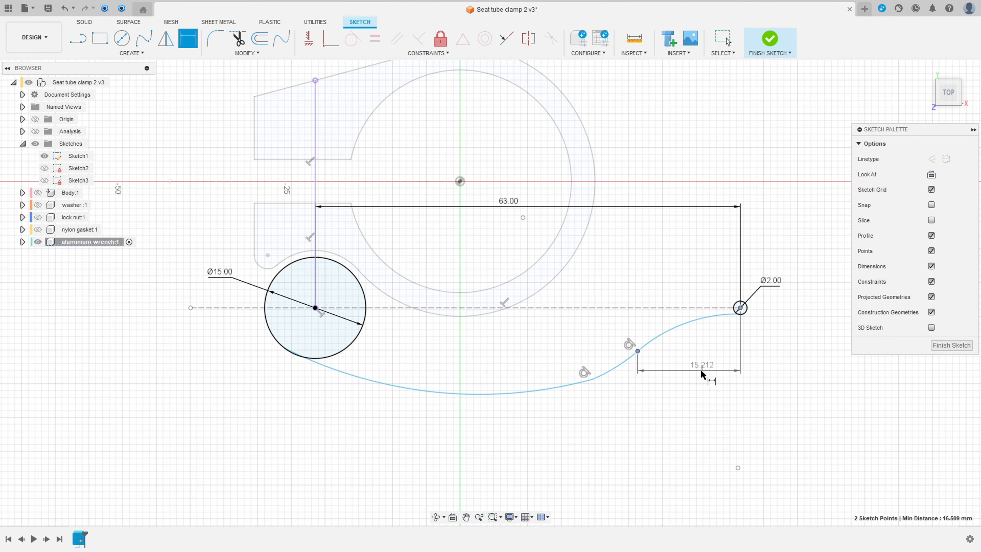
left_click(700, 374)
type("15")
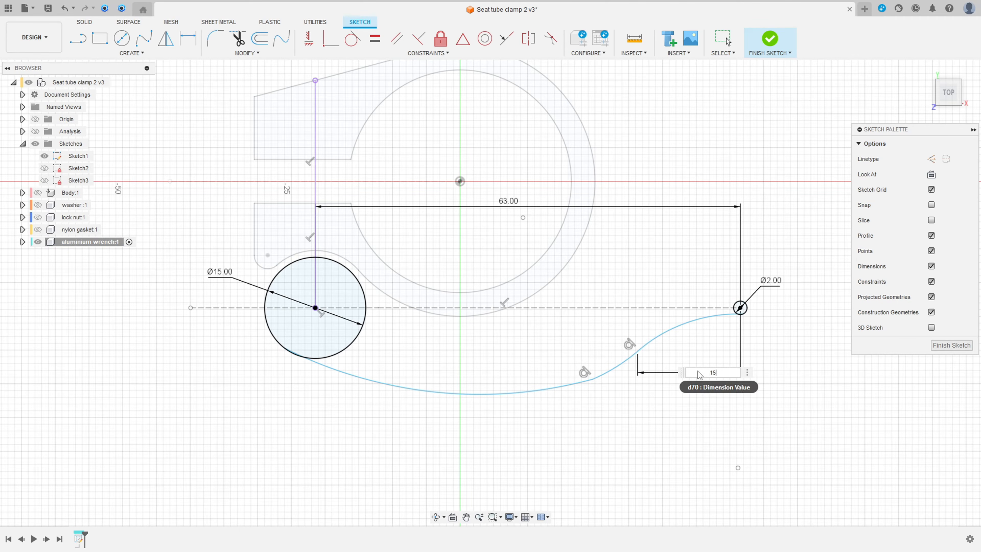
key("Return")
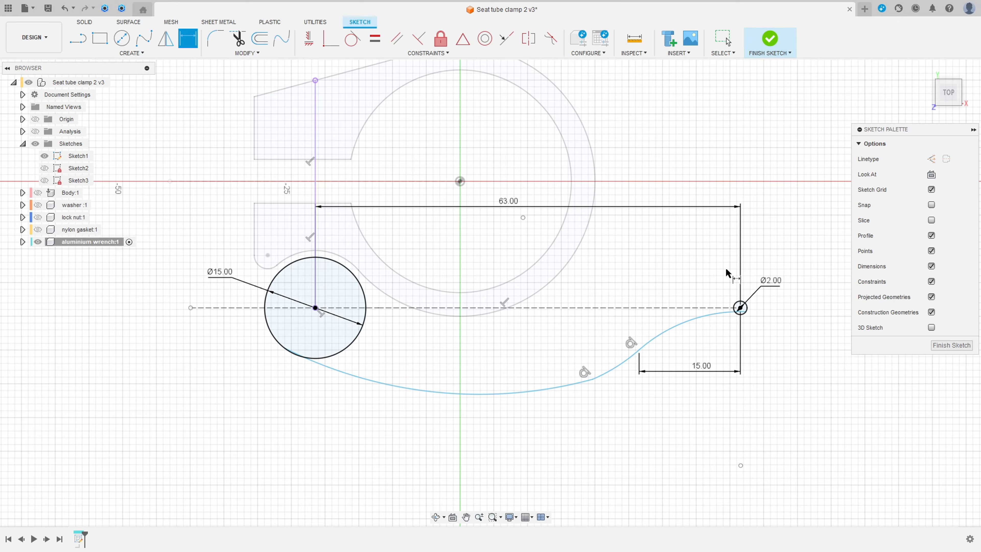
key("Escape")
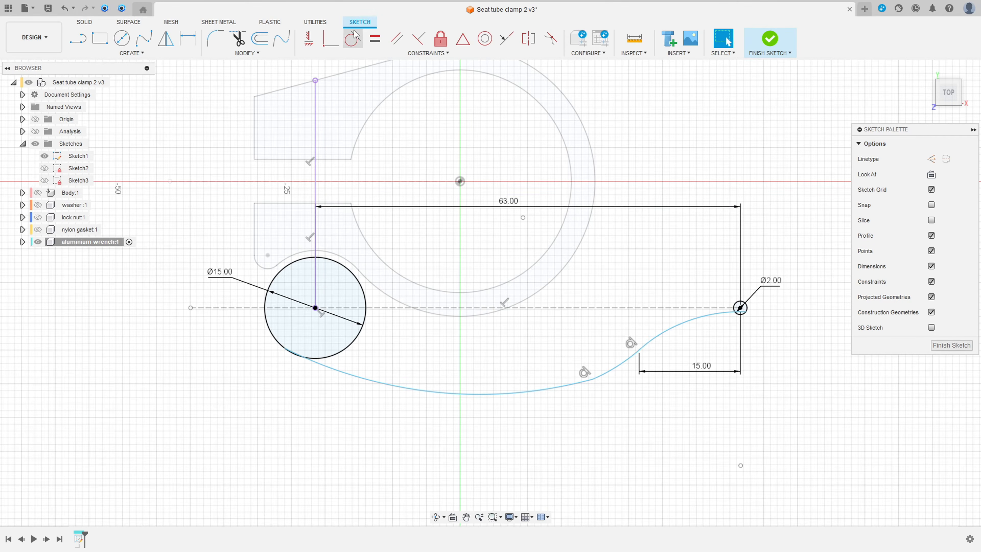
Apply a tangent constraint between the last arc and the 2 mm circle.
left_click(352, 38)
scroll(719, 304, "up", 1)
scroll(720, 303, "up", 1)
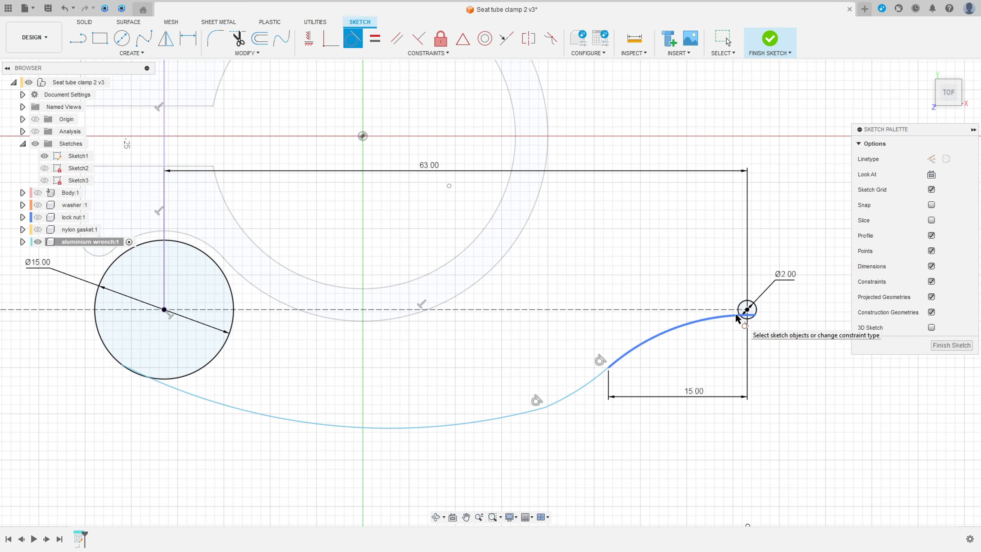
left_click(750, 318)
left_click(750, 320)
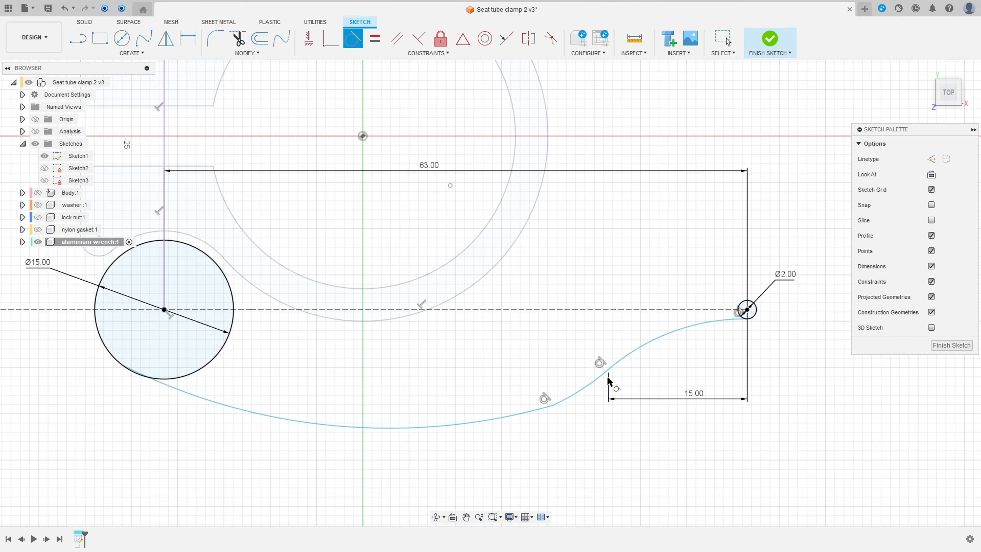
scroll(605, 389, "down", 2)
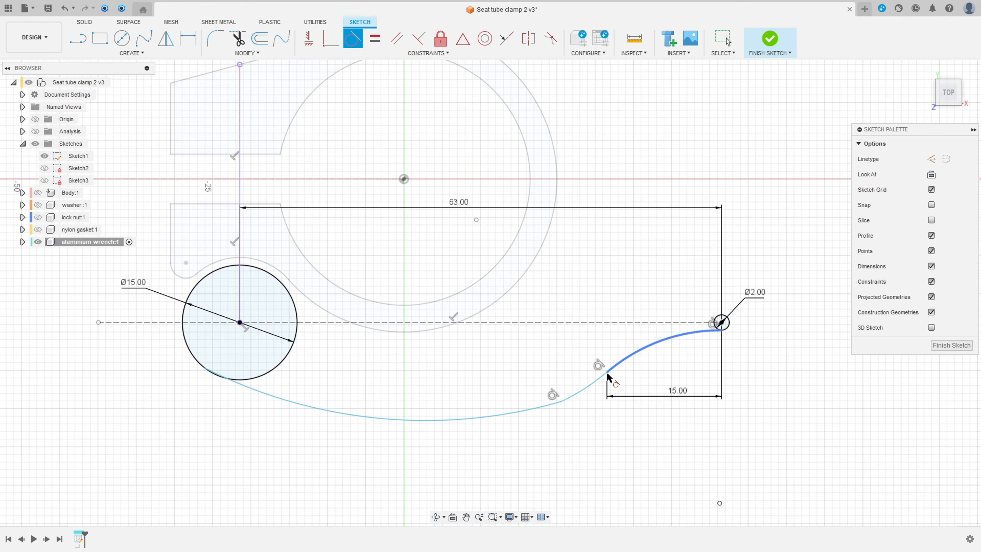
key("Escape")
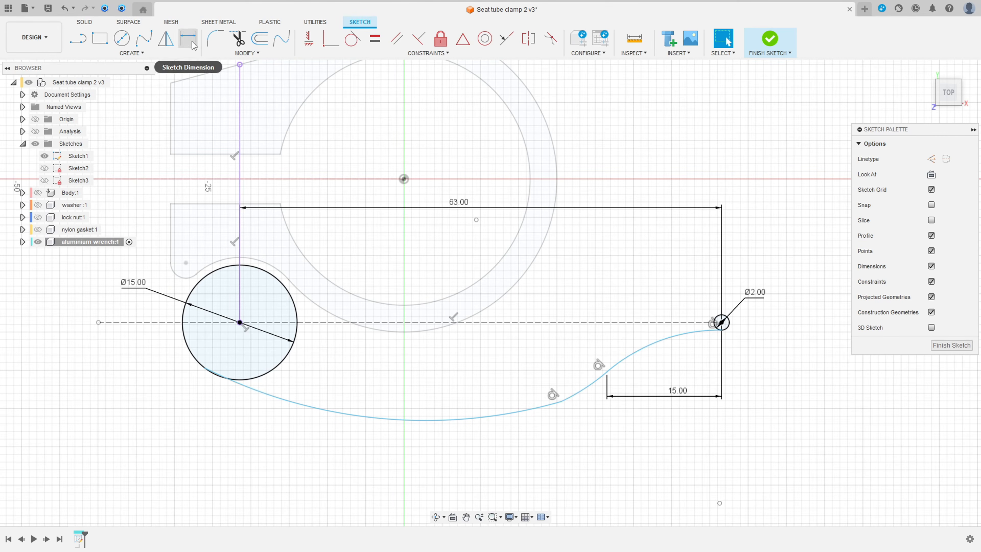
Dimension the vertical distance from the joint of the last two arcs to the construction line as 4.7 mm.
left_click(188, 38)
left_click(607, 372)
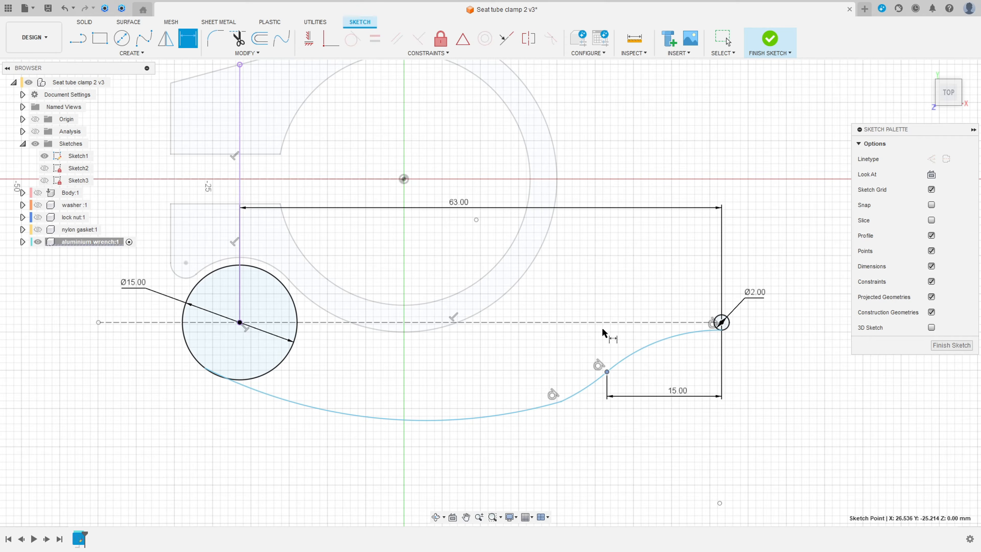
left_click(604, 323)
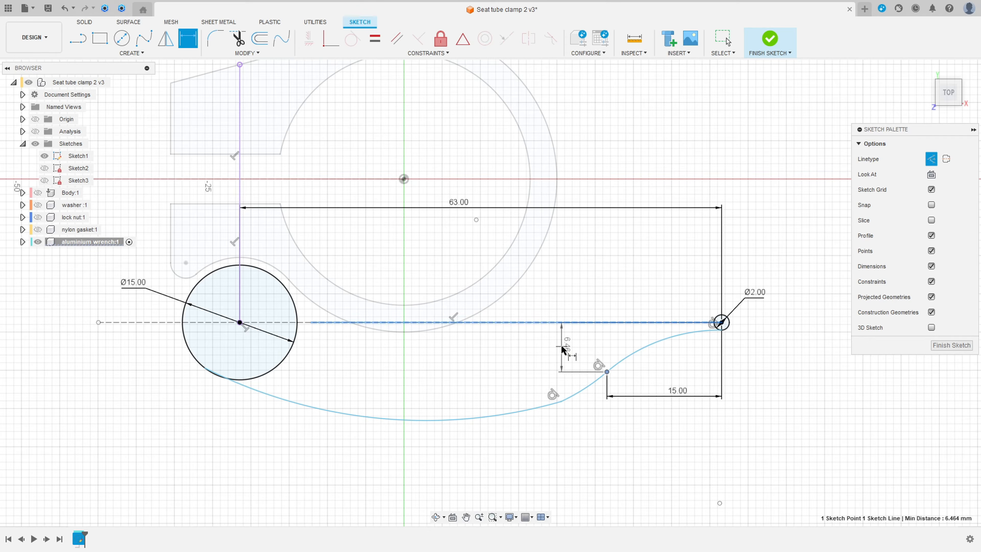
left_click(562, 349)
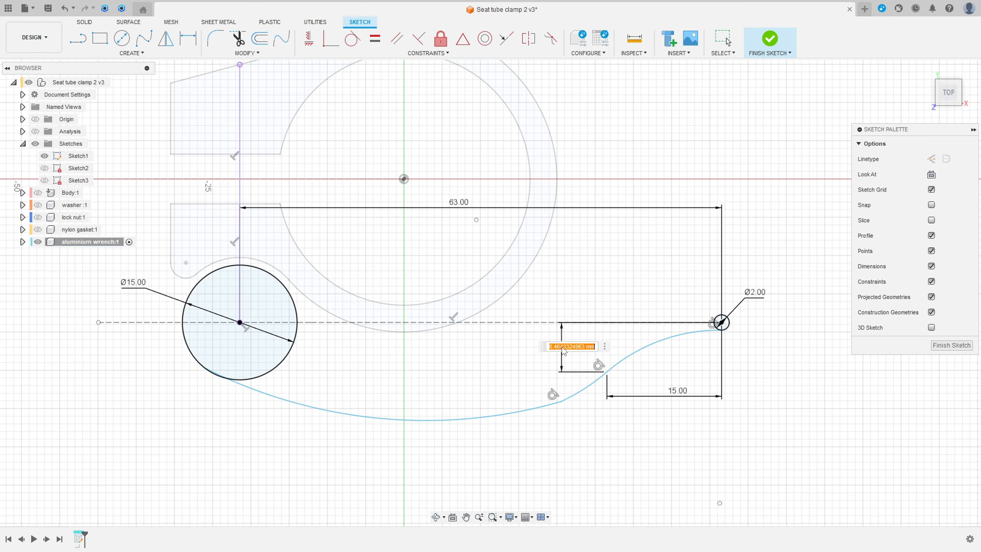
type("4,7")
key("Return")
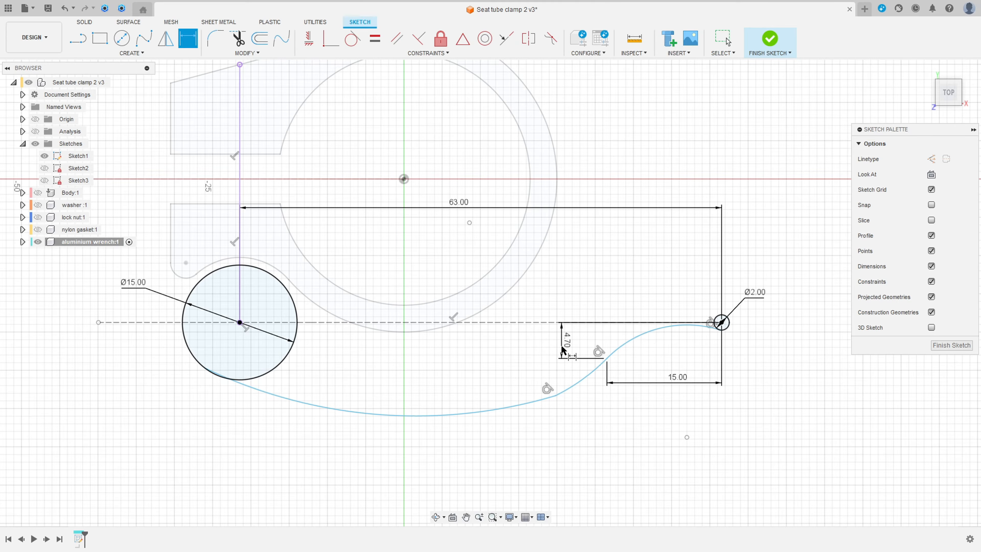
Dimension the vertical distance from the joint of the long arc and the short middle arc to the construction line as 8.5 mm.
left_click(555, 397)
left_click(548, 323)
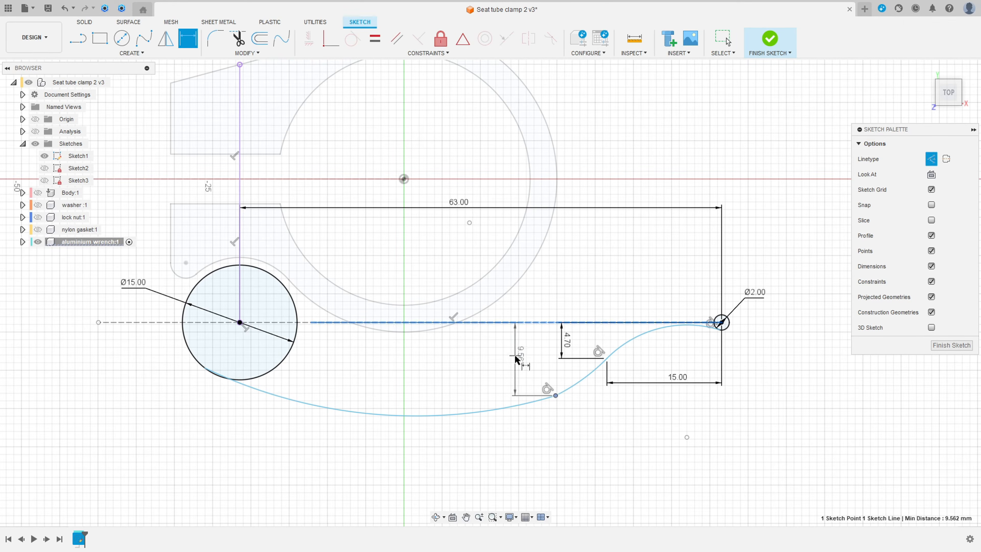
left_click(517, 360)
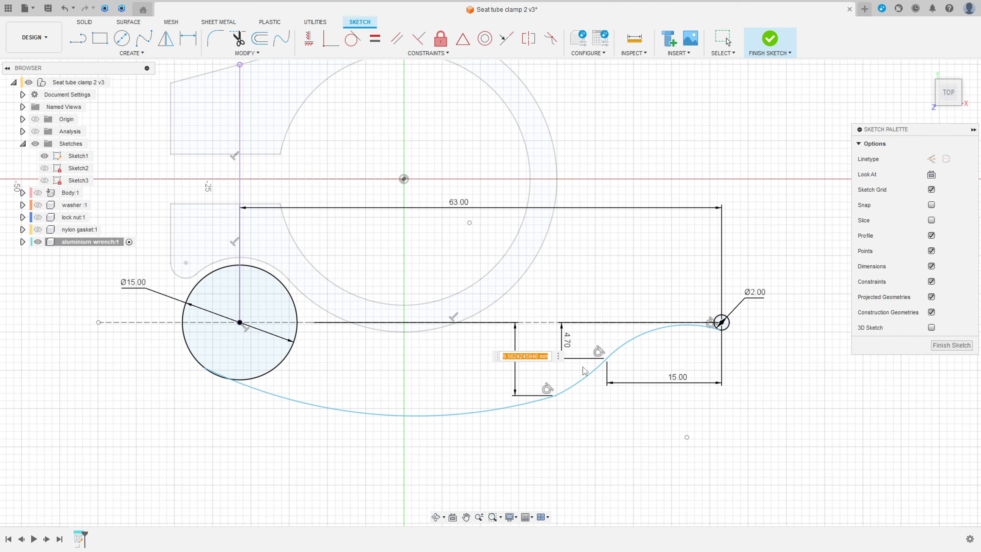
type("8,5")
key("Return")
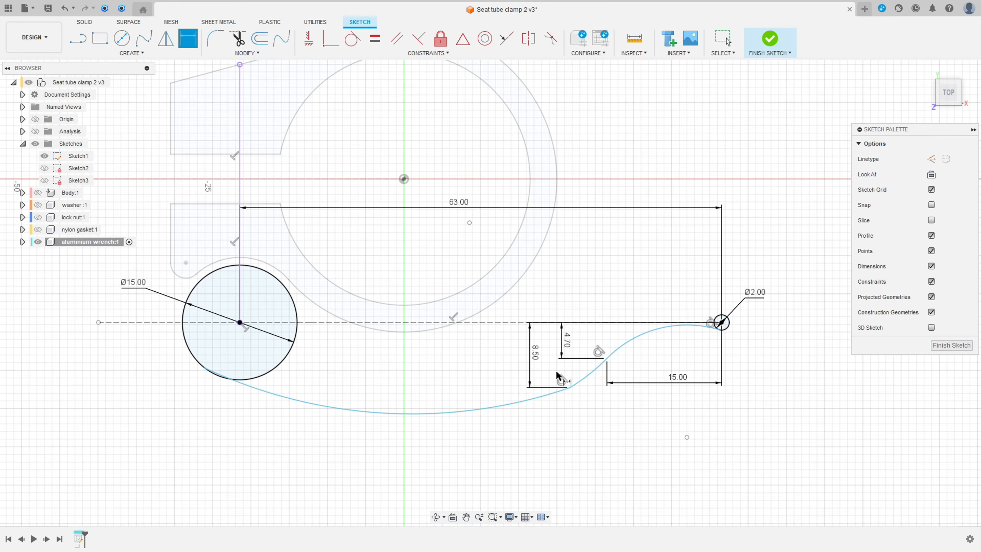
key("Escape")
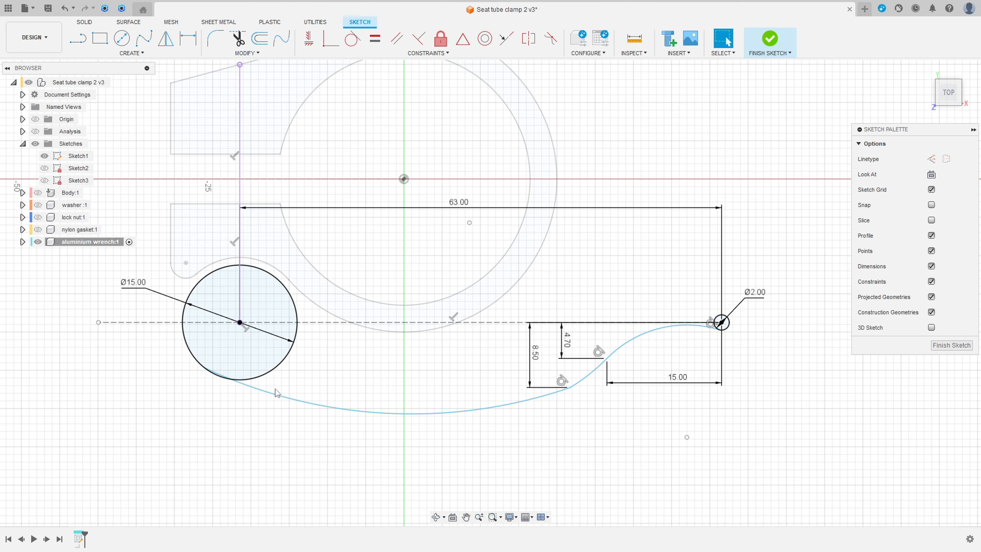
Dimension the horizontal distance between the two endpoints of the long arc as 42 mm.
left_click(188, 41)
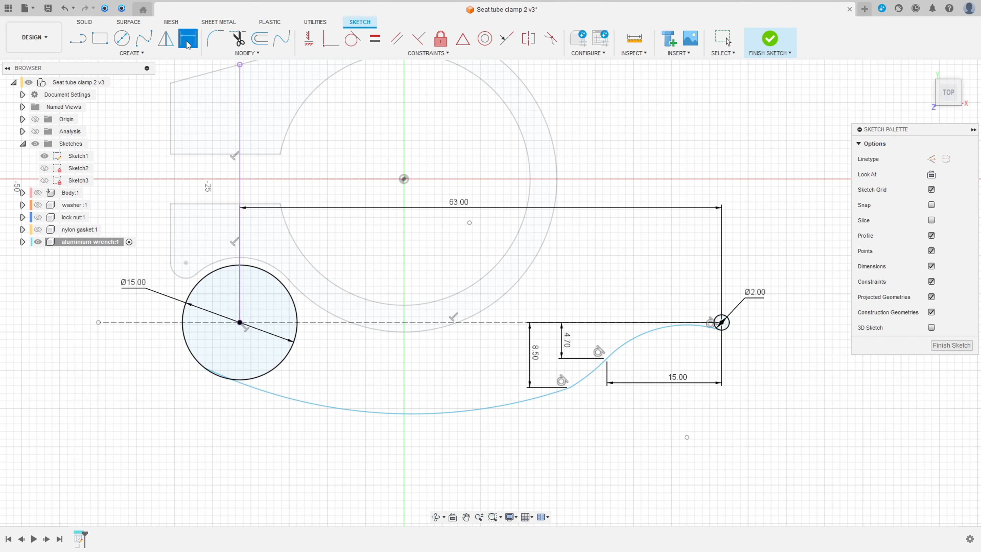
left_click(204, 368)
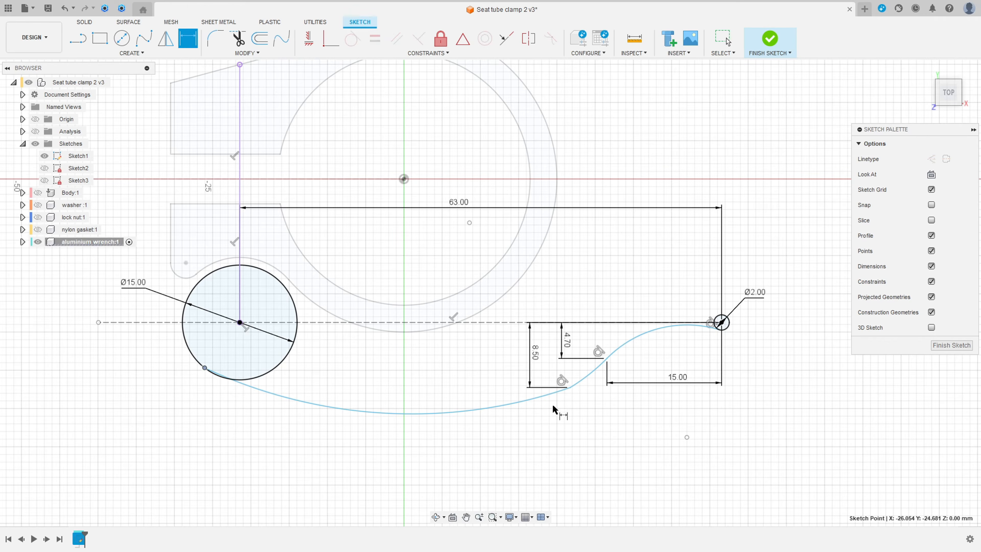
left_click(570, 388)
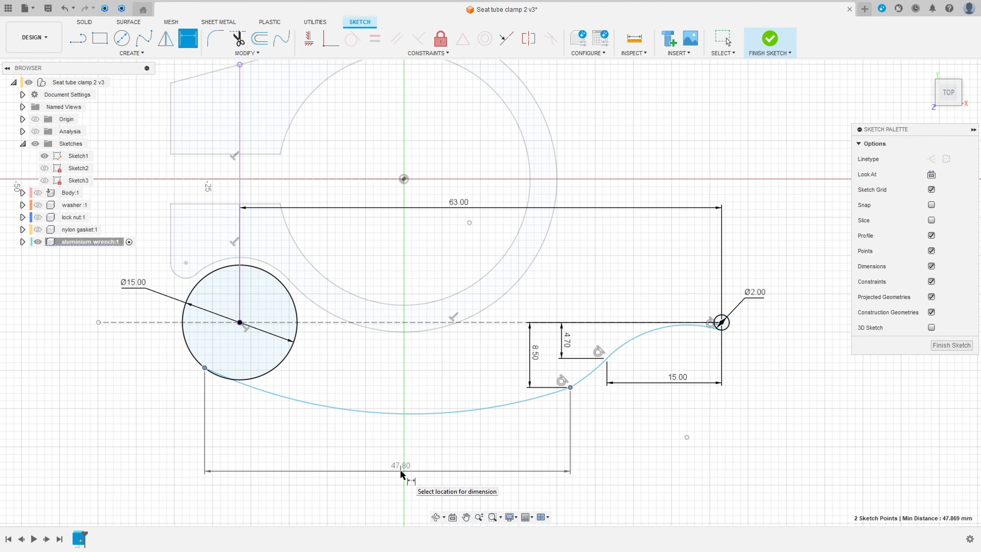
left_click(403, 476)
type("42")
key("Return")
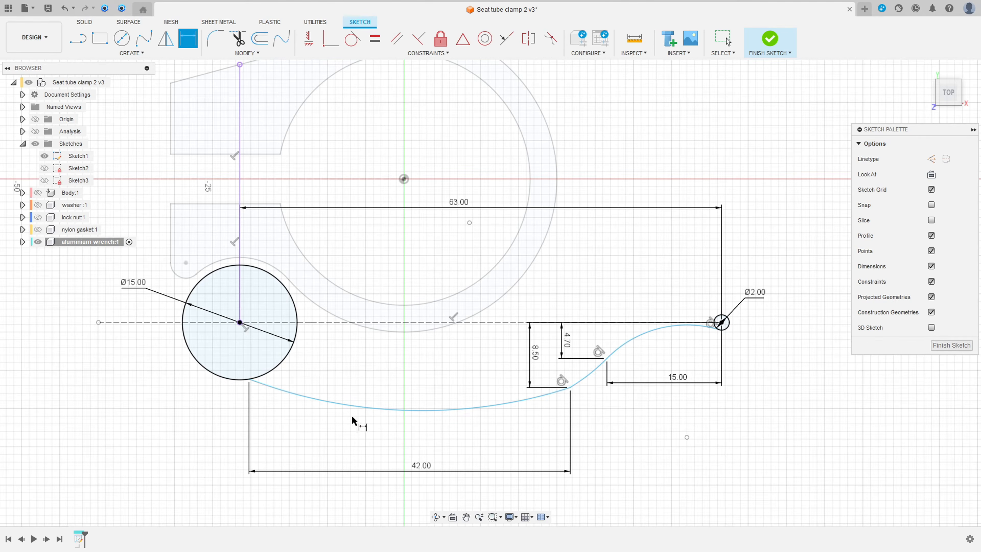
key("Escape")
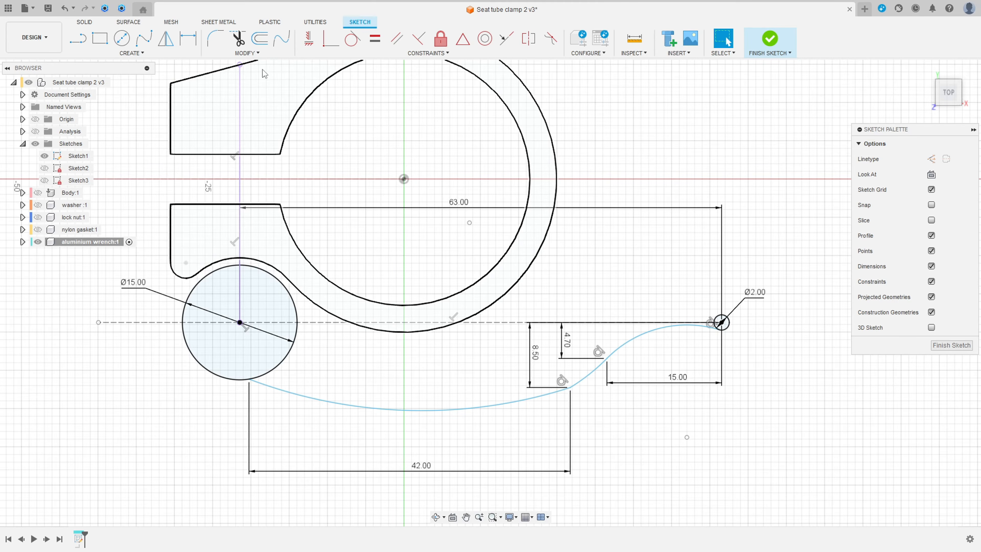
Apply a tangent constraint between the long arc and the 15 mm circle.
left_click(351, 39)
left_click(255, 386)
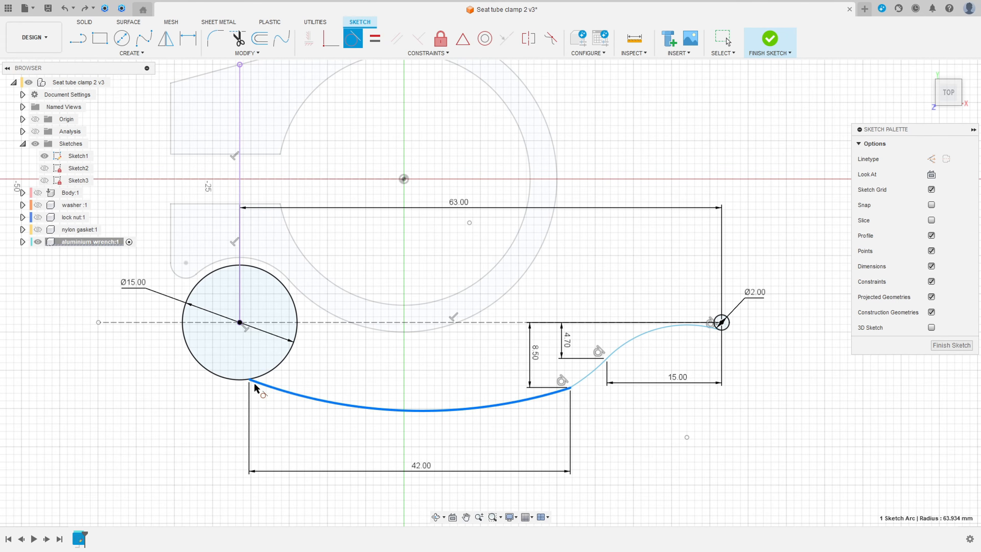
left_click(233, 384)
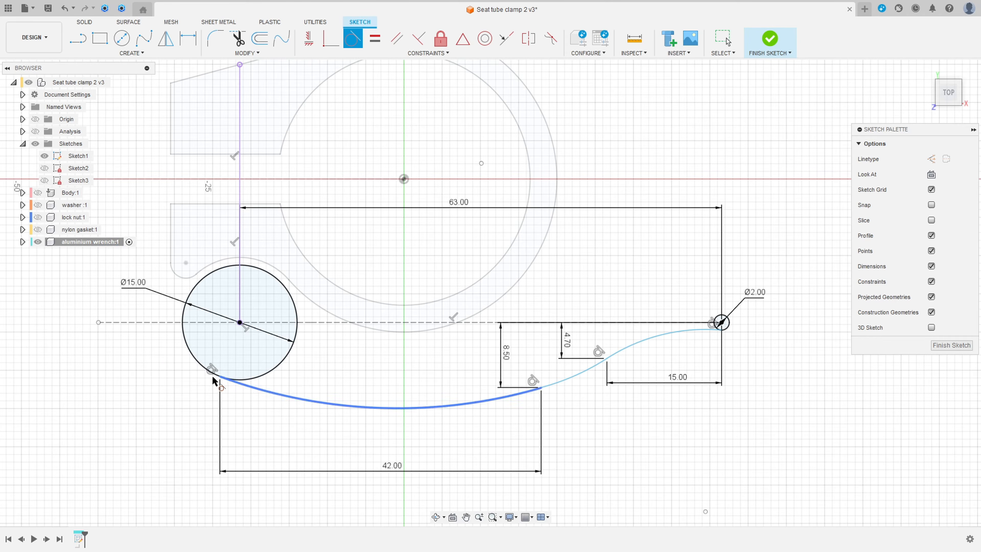
key("Escape")
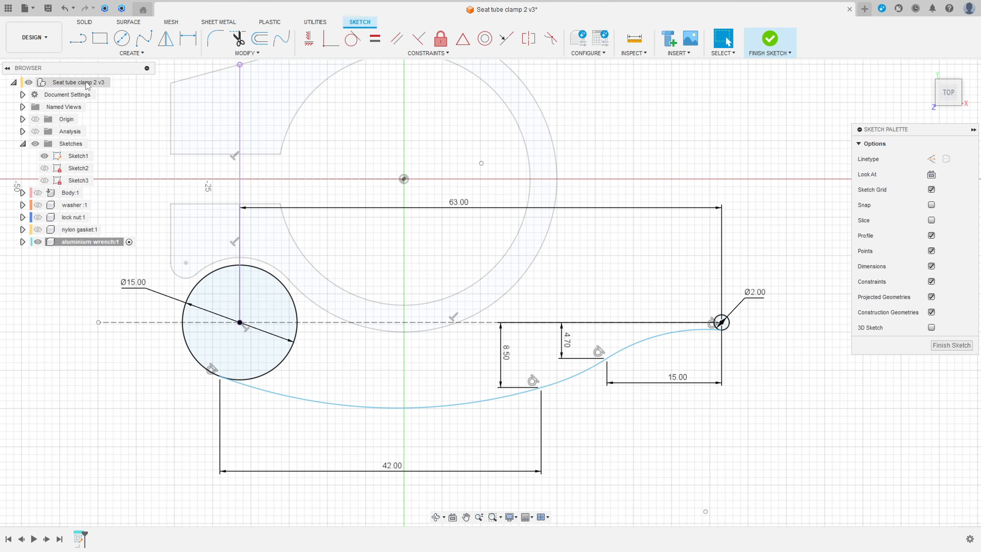
Draw a slanted construction line from the long arc's endpoint on the 15 mm circle to the outer end of the horizontal construction line.
left_click(78, 39)
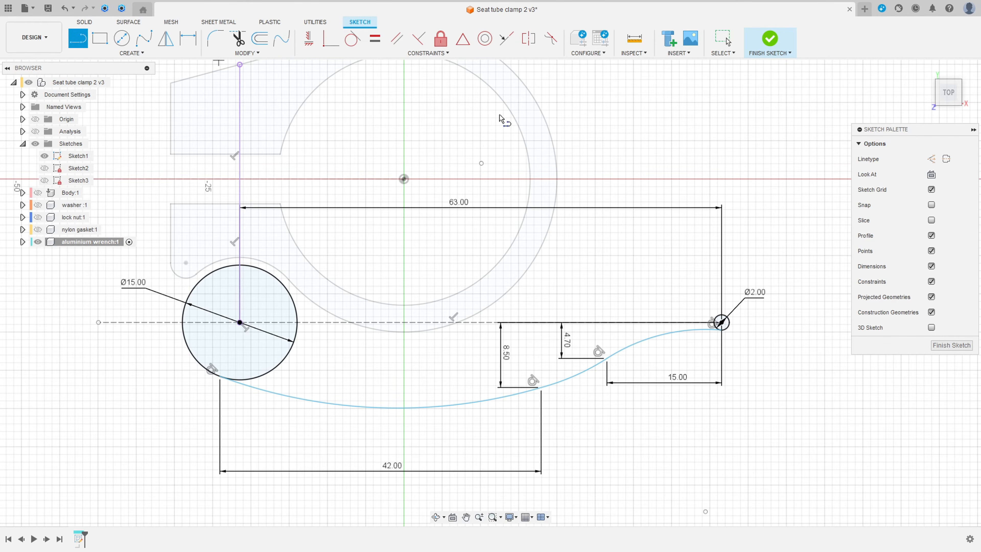
left_click(931, 159)
left_click(209, 370)
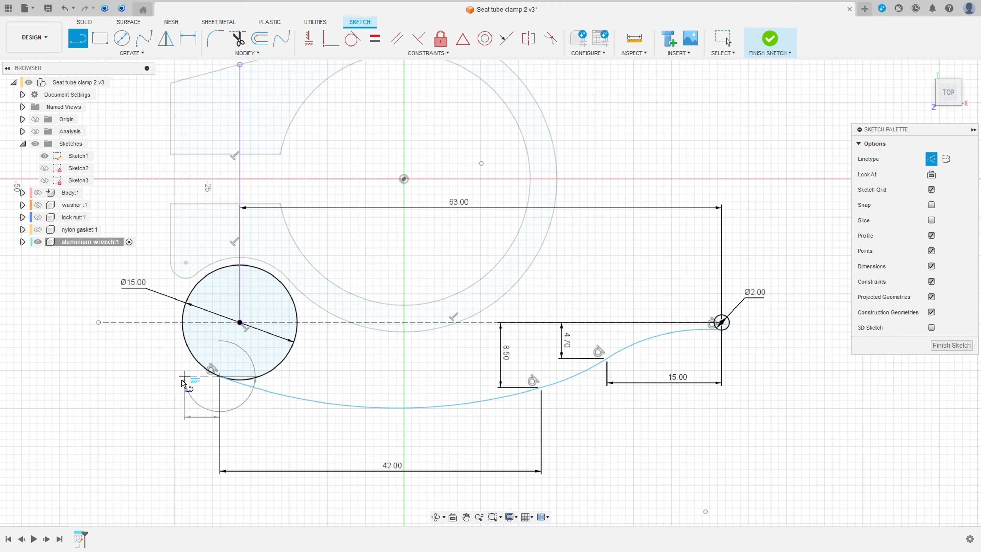
left_click(99, 323)
key("Escape")
Dimension the angle between the slanted and horizontal construction lines as 23.6°.
key("d")
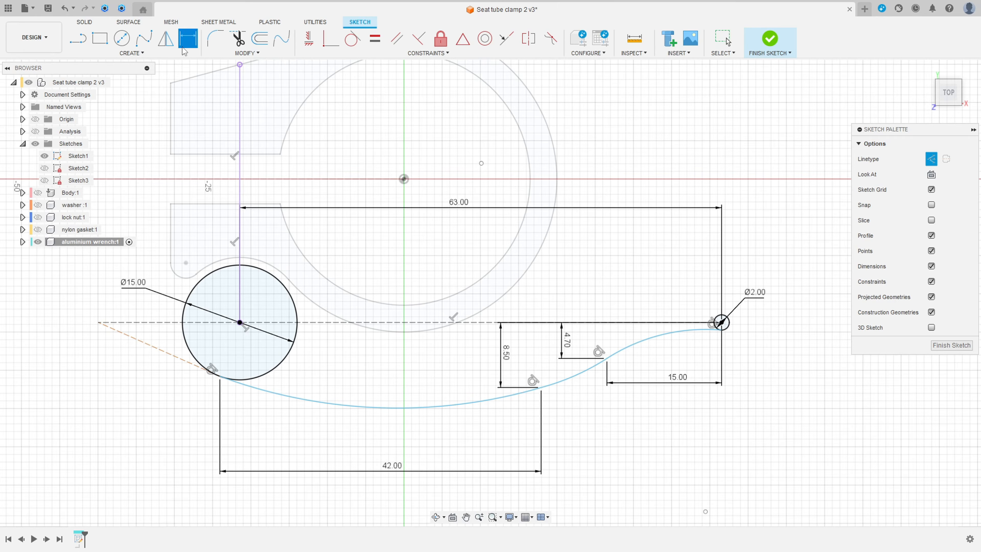
left_click(145, 323)
left_click(149, 342)
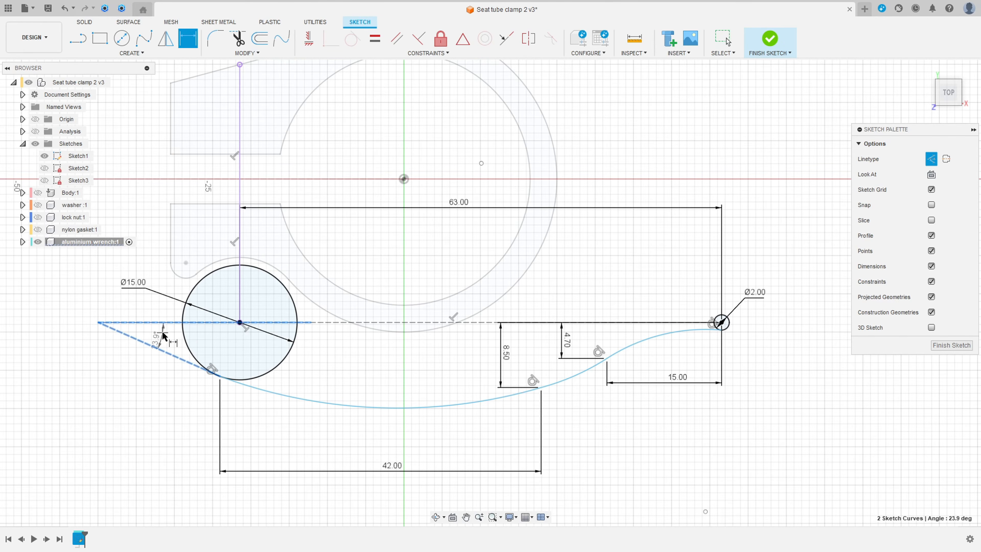
left_click(165, 333)
type("23")
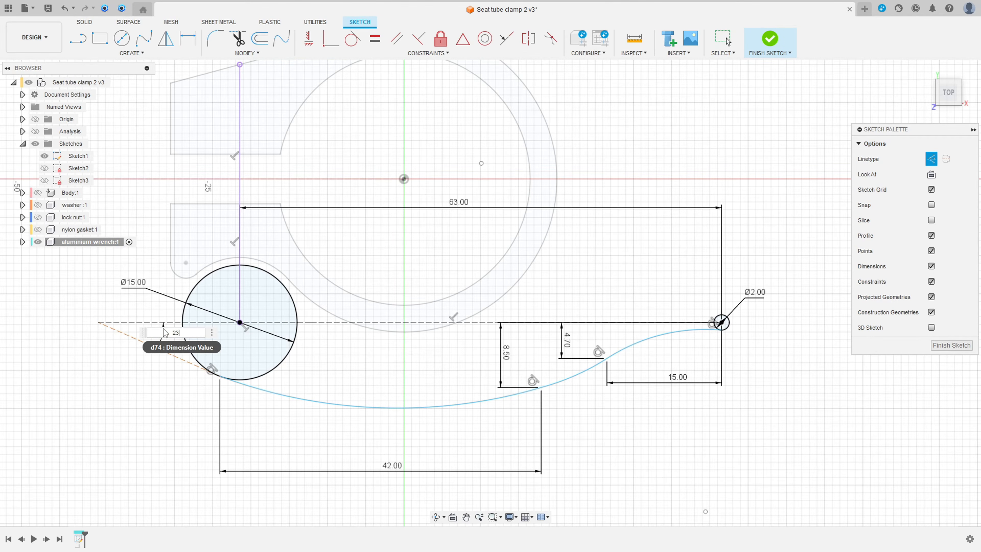
type(",6")
key("Return")
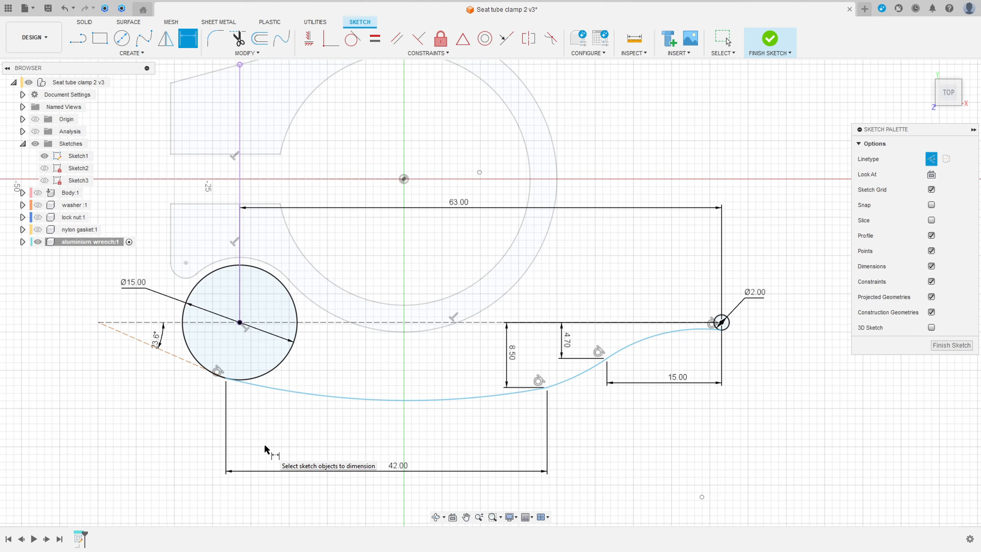
key("Escape")
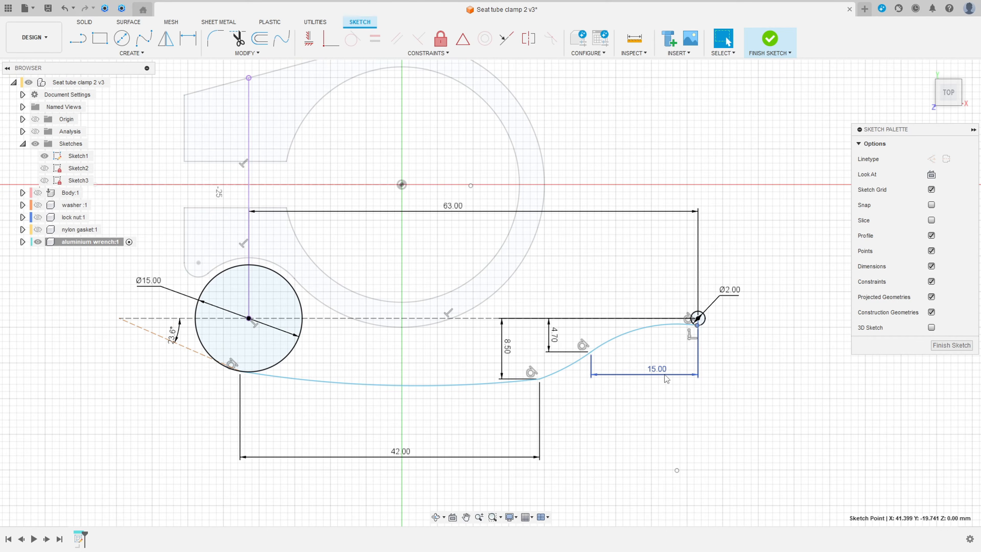
Replace the horizontal dimension of the arc ending at the 2 mm circle with a 15 mm dimension between the arc's two endpoints.
left_click(665, 379)
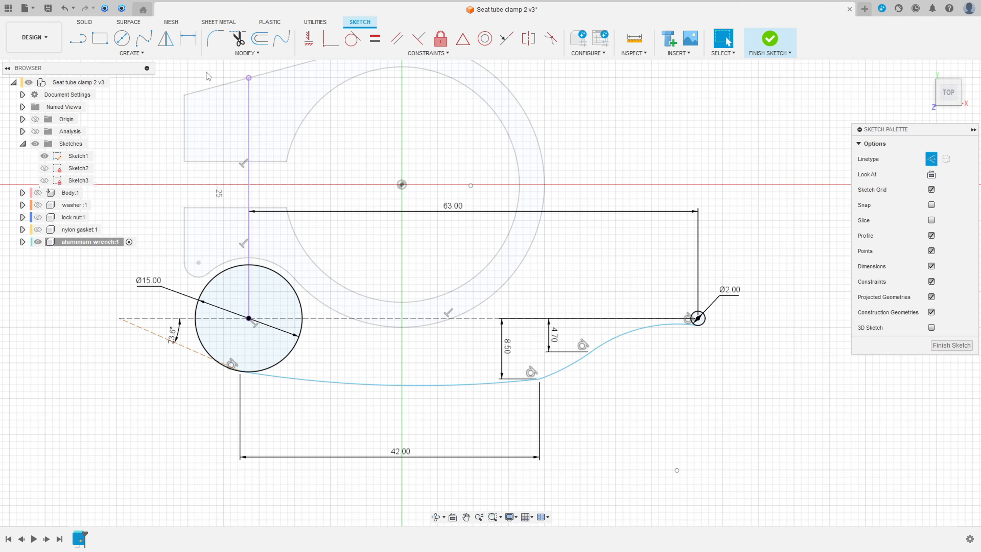
left_click(188, 38)
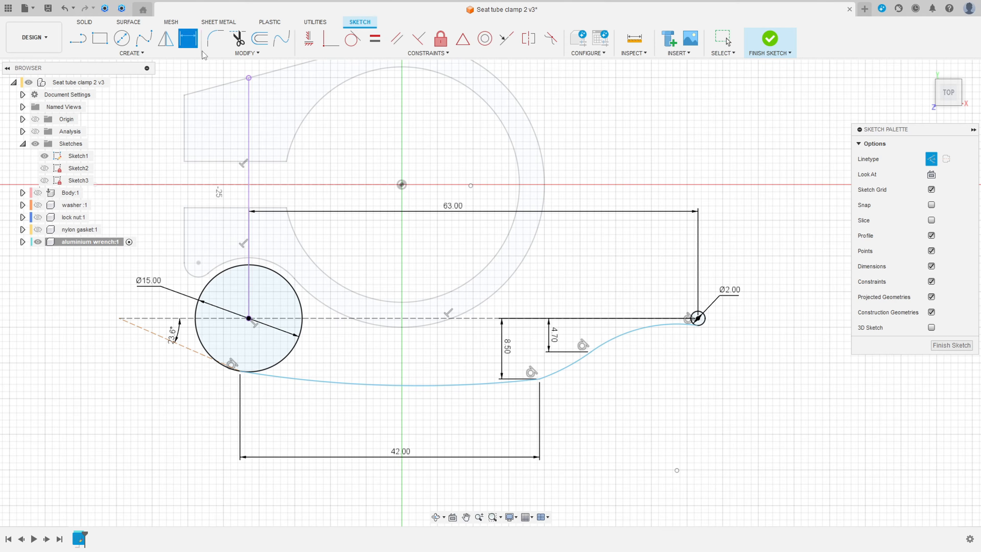
left_click(697, 326)
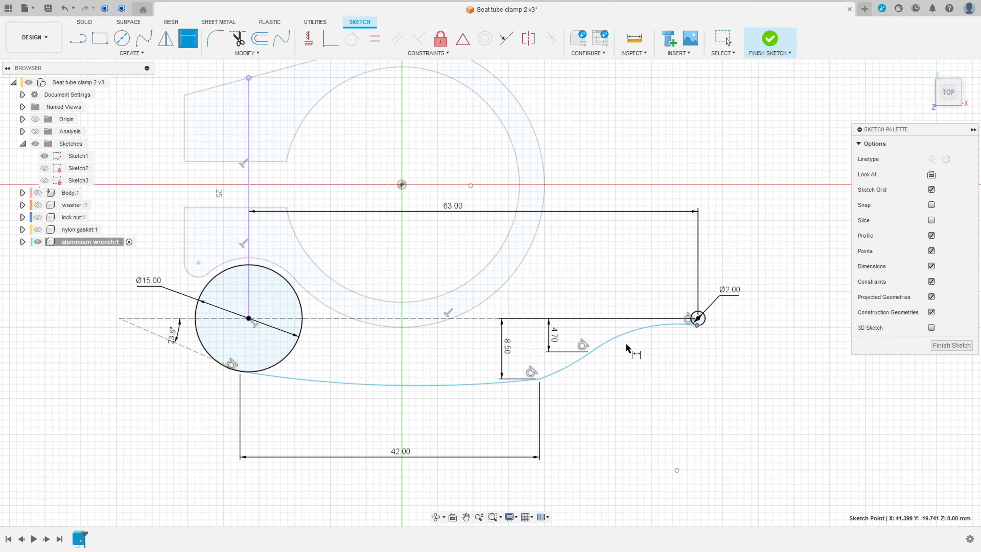
left_click(591, 353)
left_click(653, 375)
type("15")
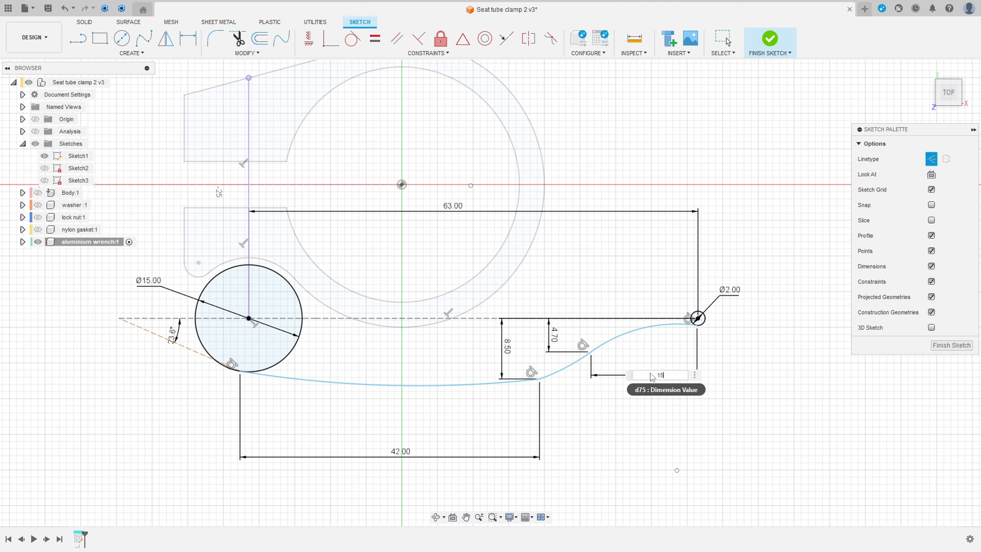
key("Return")
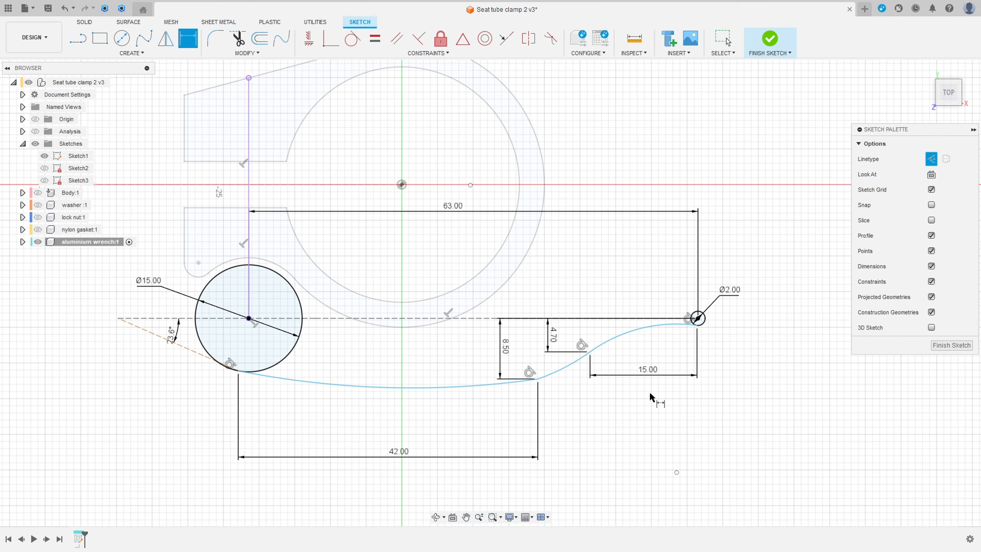
key("Escape")
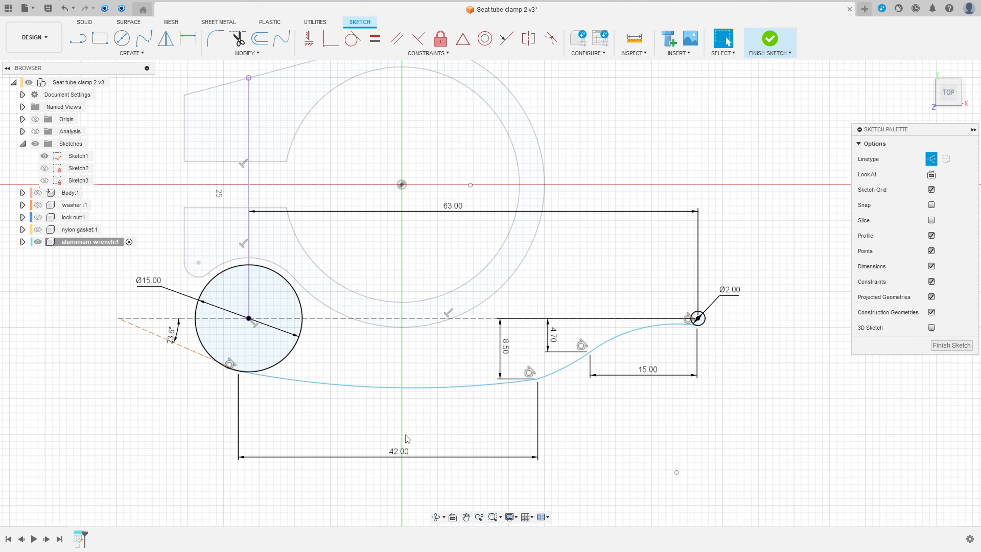
Replace the long arc's 42 mm dimension with a 42 mm horizontal dimension from the 15 mm circle's centre to the arc's far endpoint.
left_click(404, 457)
key("Delete")
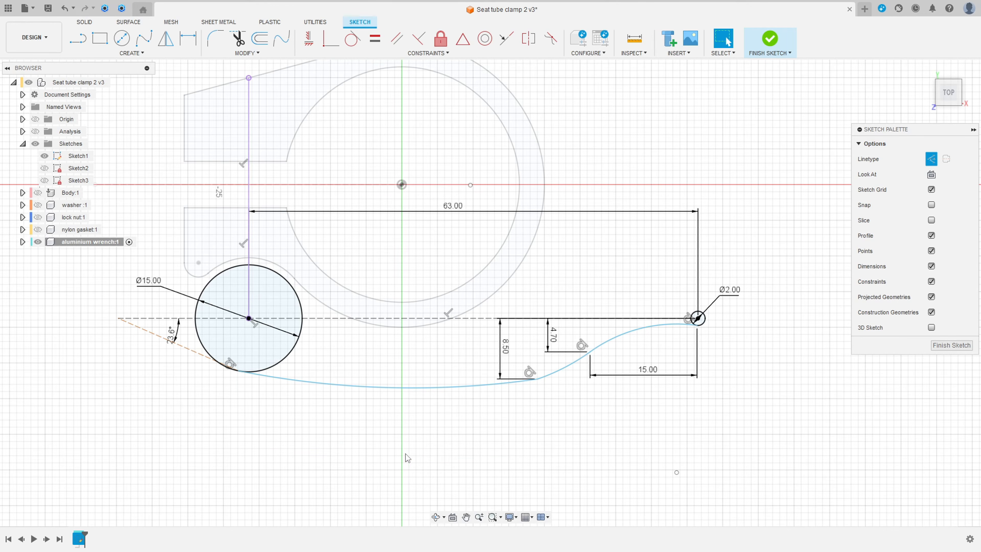
left_click(187, 47)
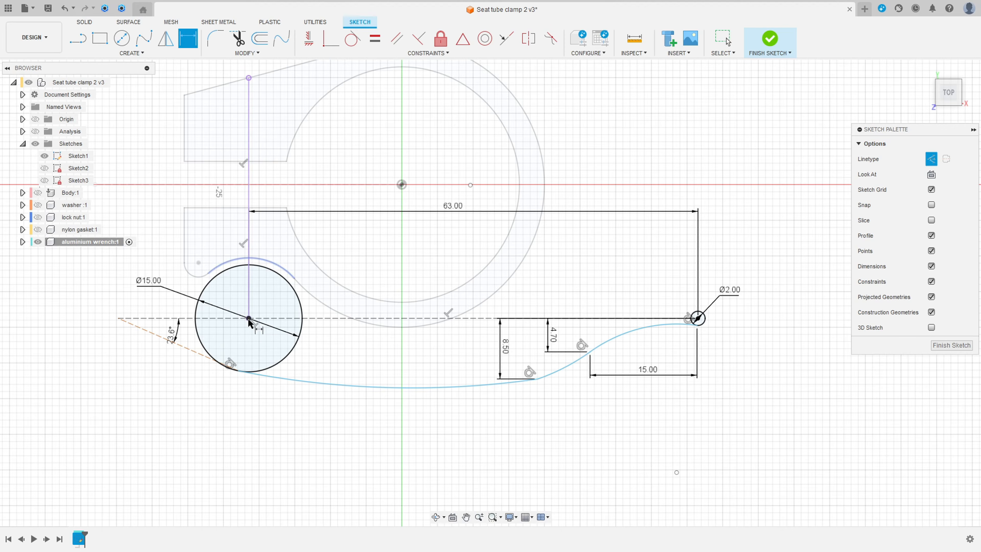
left_click(538, 382)
left_click(380, 439)
key("BackSpace")
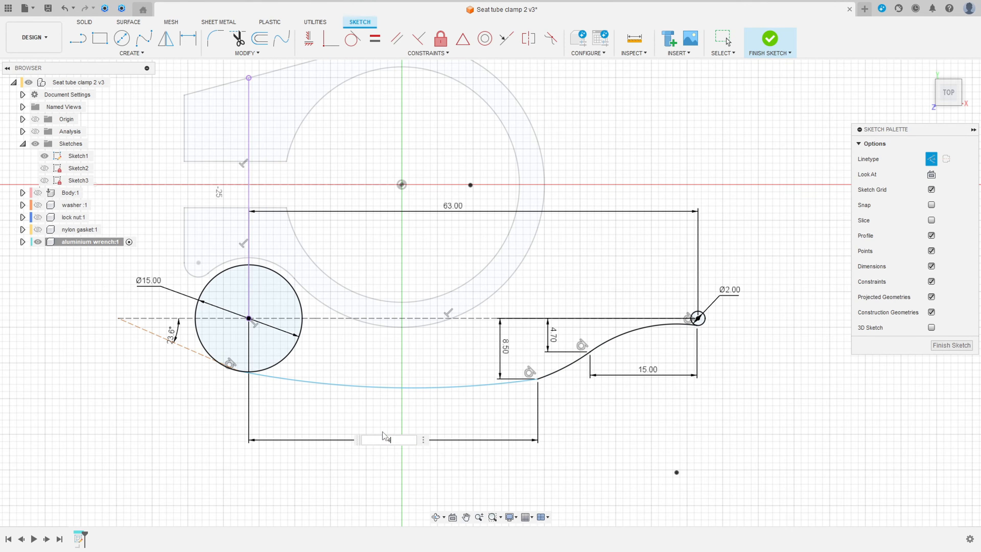
type("42")
key("Return")
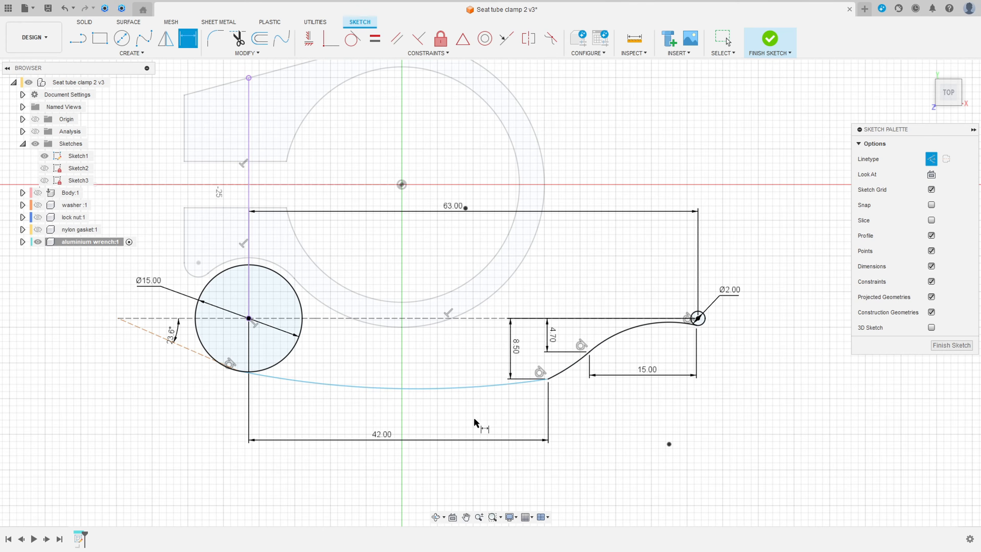
key("Escape")
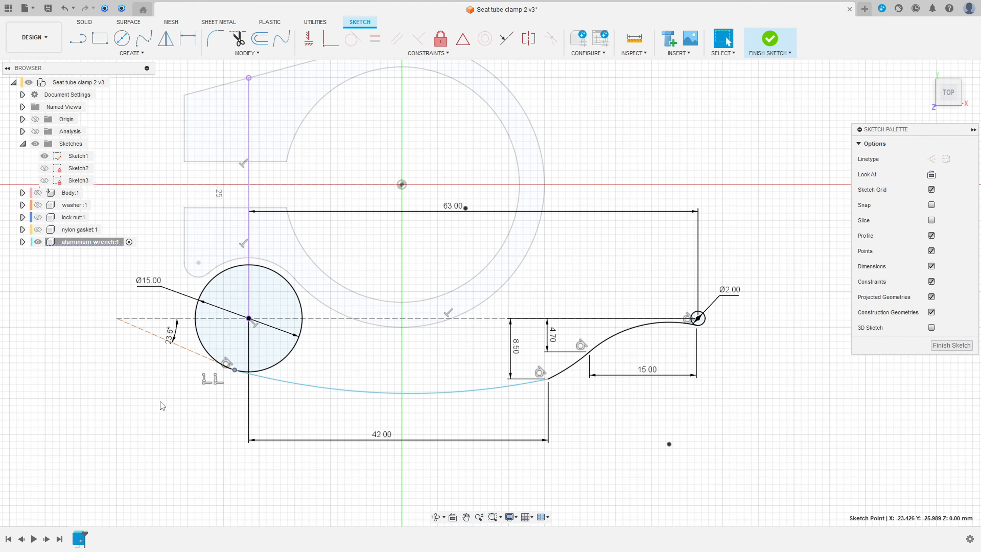
Apply a tangent constraint between the long arc and the slanted construction line.
left_click(353, 39)
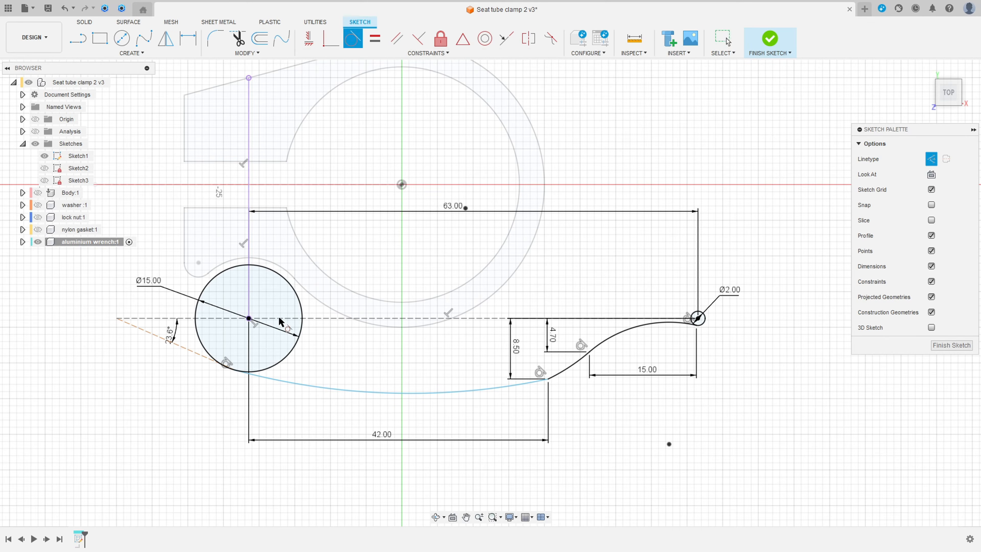
left_click(267, 378)
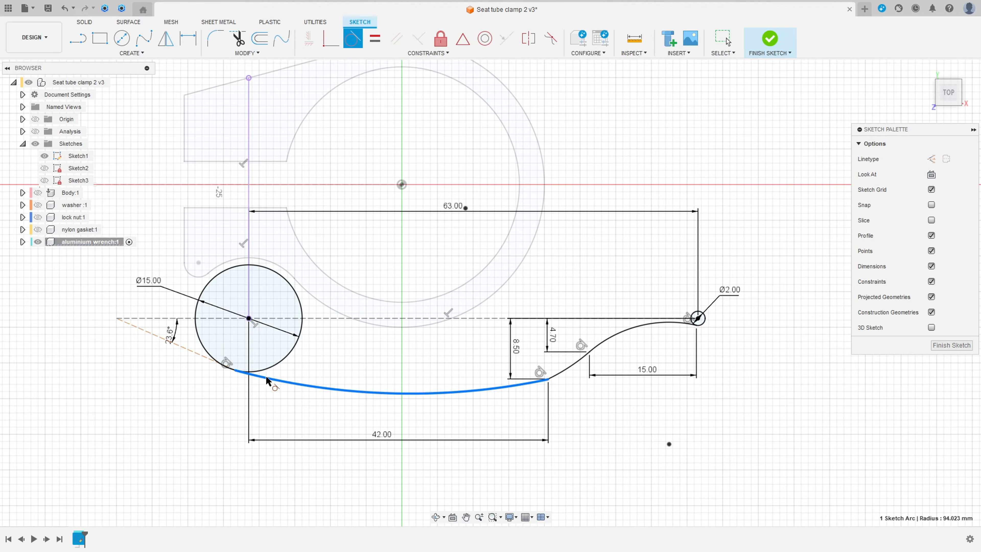
left_click(202, 359)
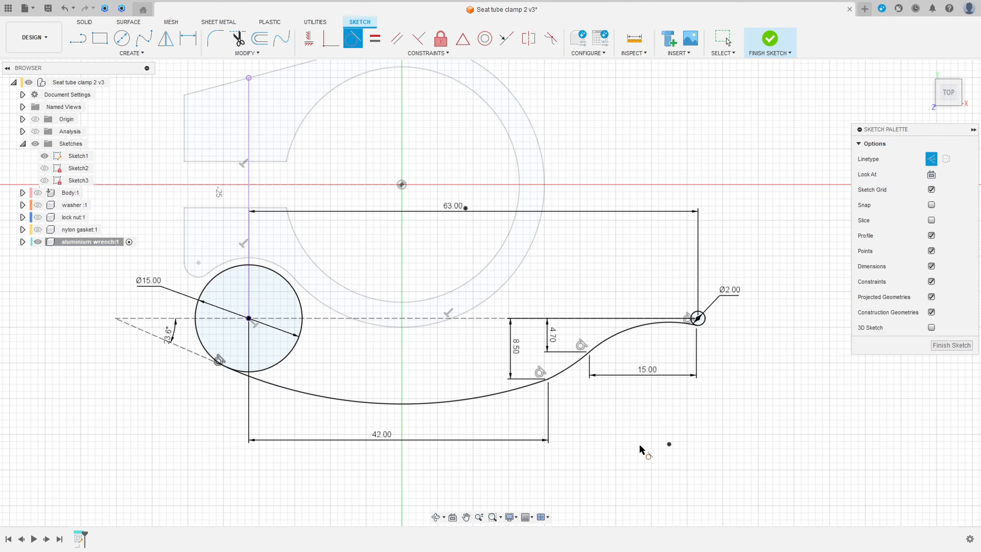
Reposition the 63 mm dimension below the lever profile, underneath the 42 mm dimension.
scroll(643, 428, "down", 1)
middle_click_drag(592, 422, 616, 425)
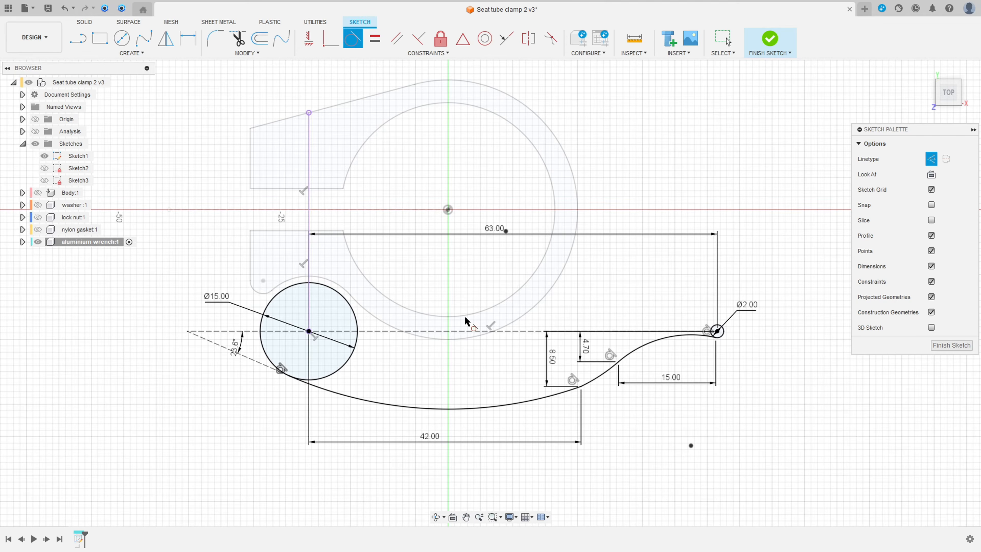
left_click(43, 156)
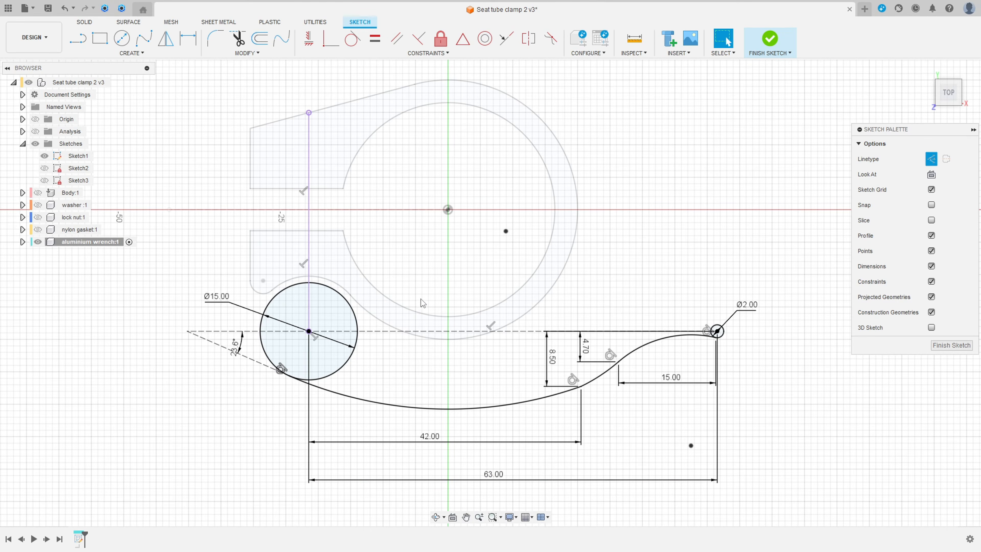
Draw an upward-bulging three-point arc from the 2 mm circle to just below the horizontal construction line, using the normal linetype instead of construction.
left_click(131, 52)
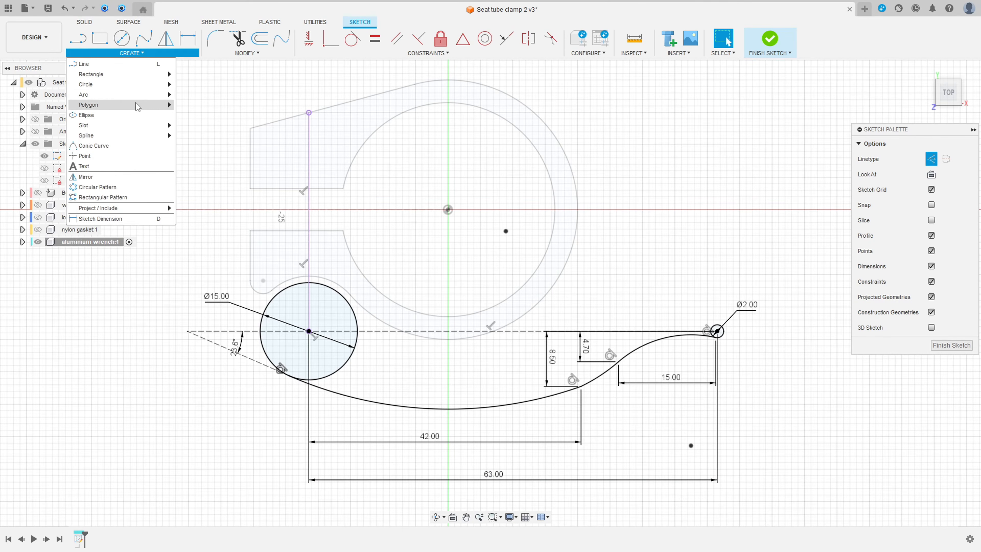
mouse_move(141, 95)
left_click(182, 96)
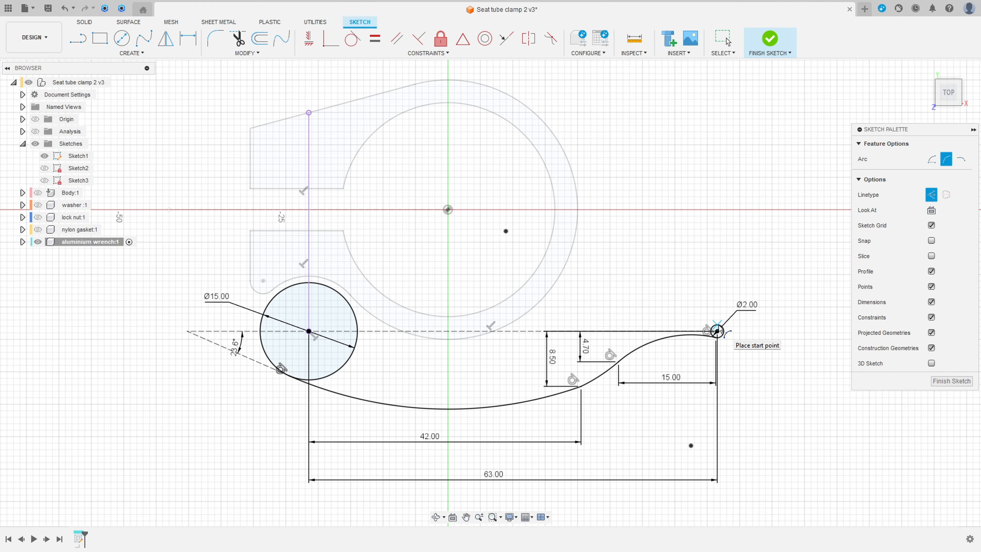
scroll(717, 331, "up", 3)
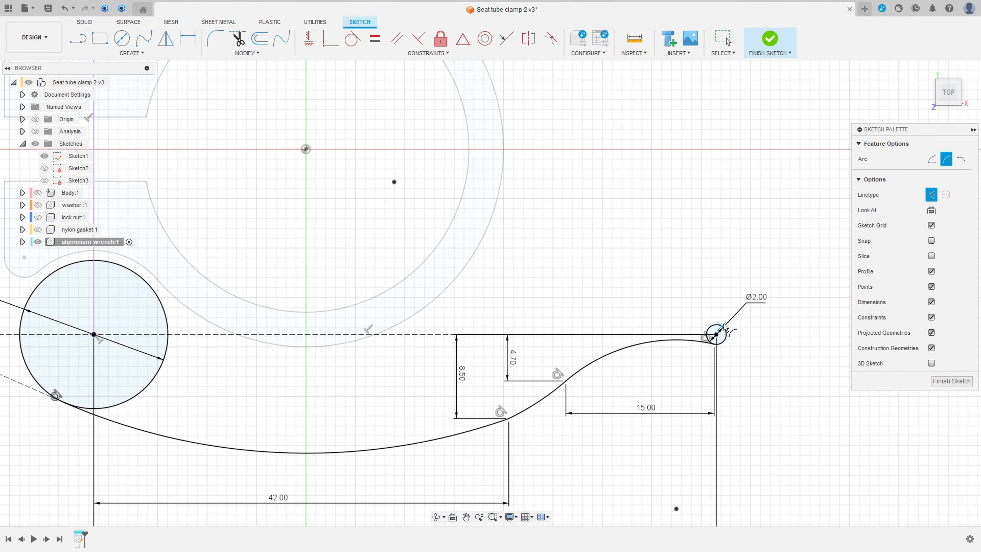
left_click(717, 333)
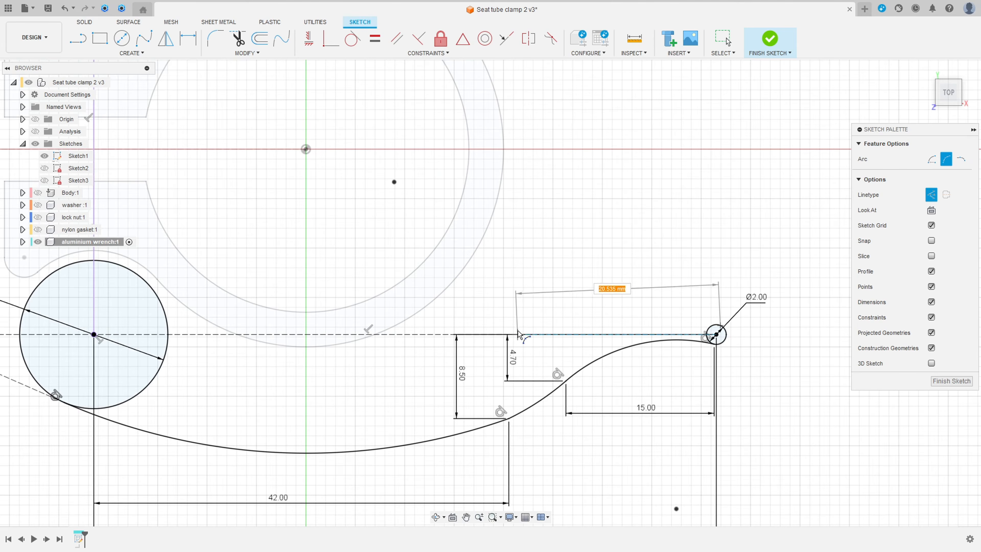
left_click(529, 343)
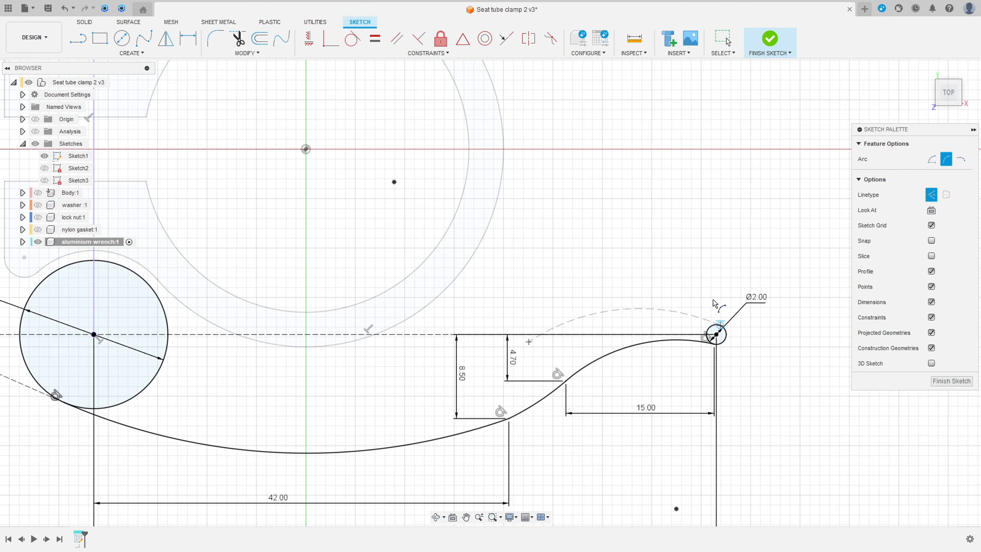
left_click(931, 195)
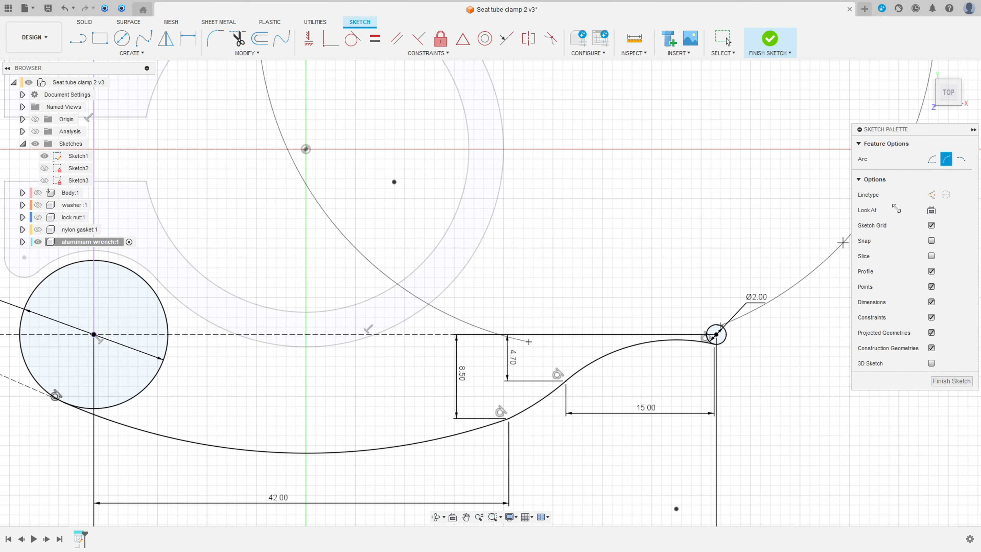
left_click(609, 322)
Extend the upper edge with a long downward-bulging arc and a short arc that closes it onto the 15 mm circle.
left_click(530, 342)
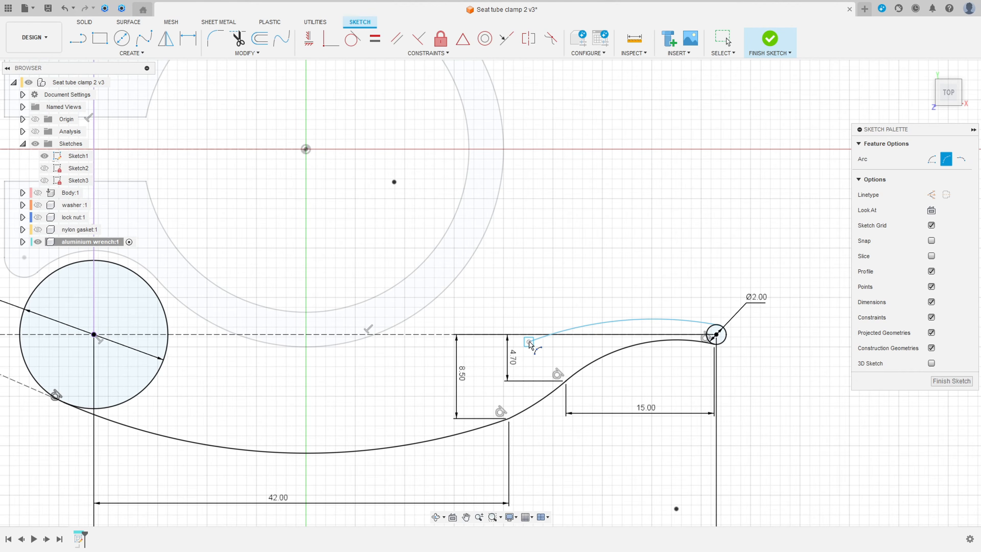
left_click(190, 328)
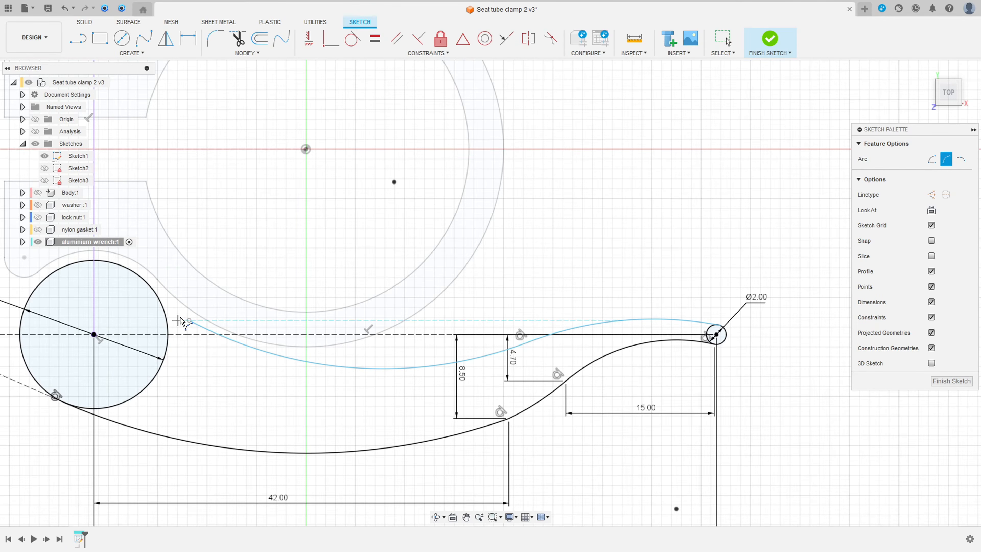
left_click(189, 321)
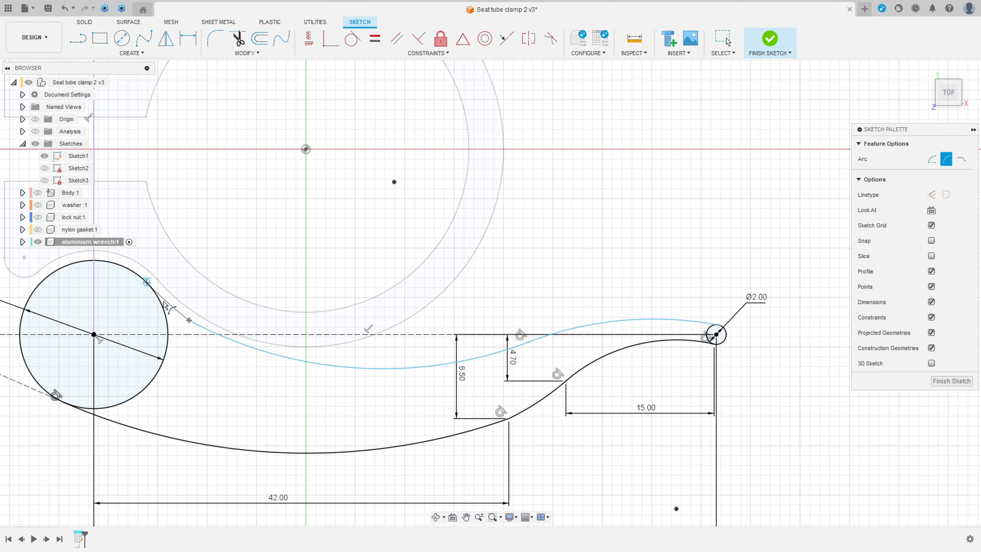
left_click(165, 306)
key("Escape")
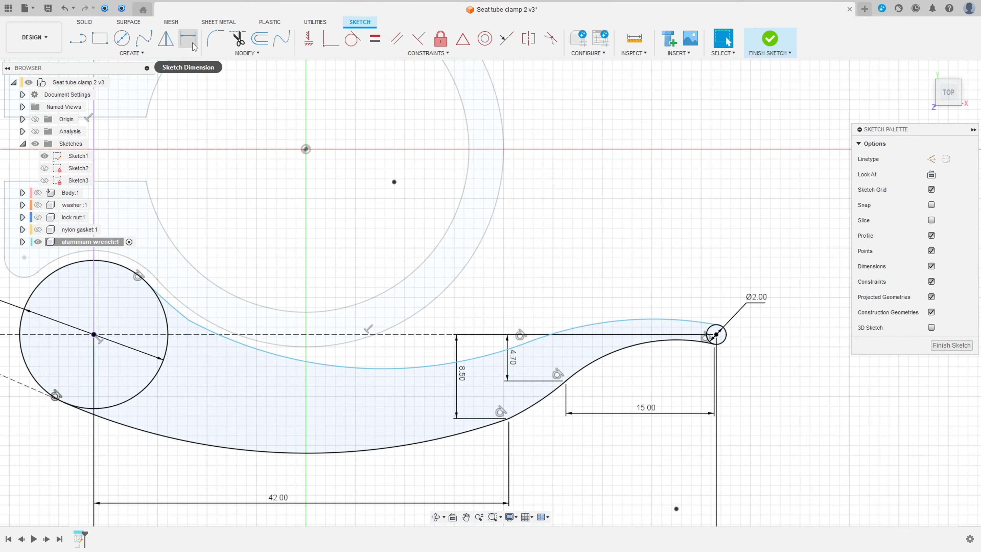
Dimension the short upper arc next to the 15 mm circle with a 4 mm radius.
left_click(189, 39)
scroll(207, 232, "up", 2)
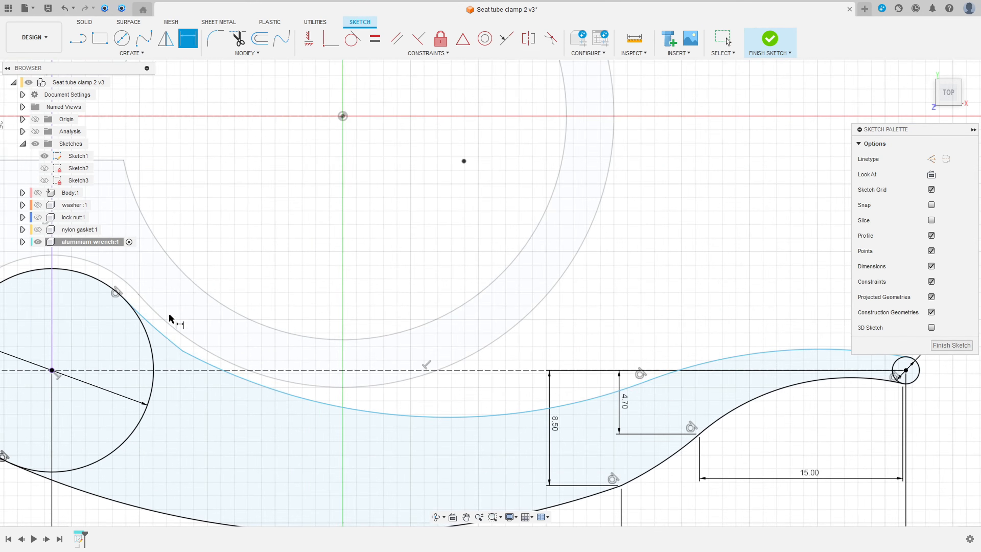
left_click(161, 339)
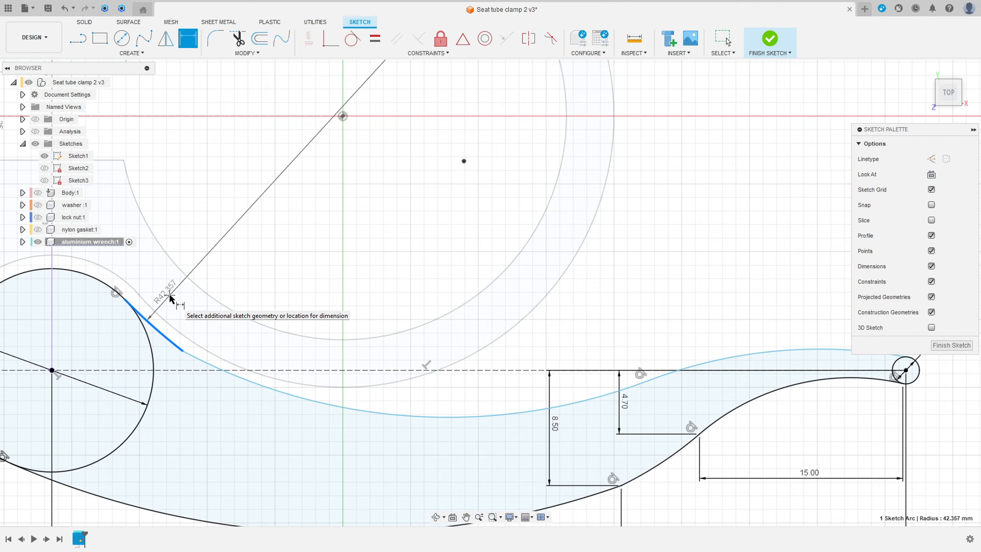
left_click(172, 298)
type("4")
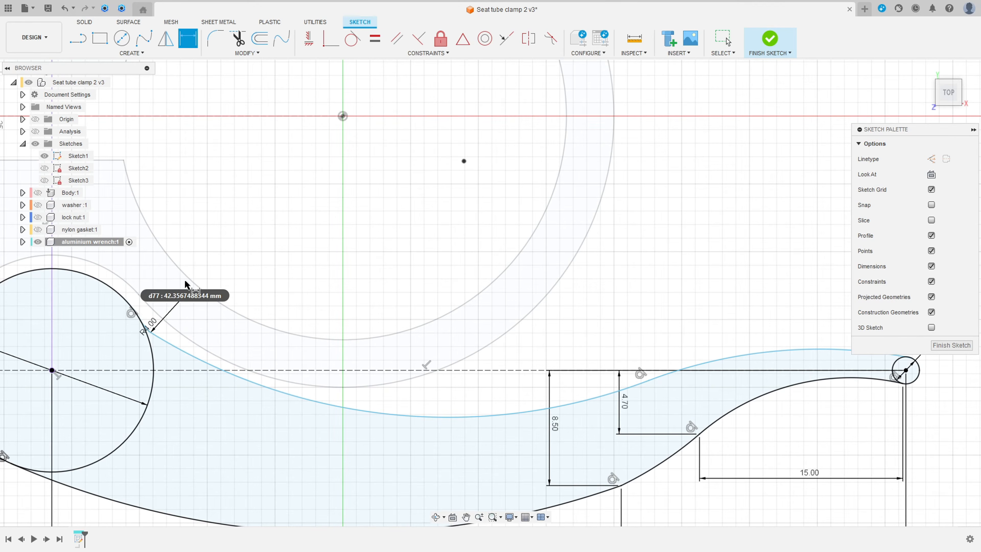
key("Return")
Dimension the joint between the short and long upper arcs at 1.8 mm above the horizontal construction line.
scroll(176, 335, "up", 2)
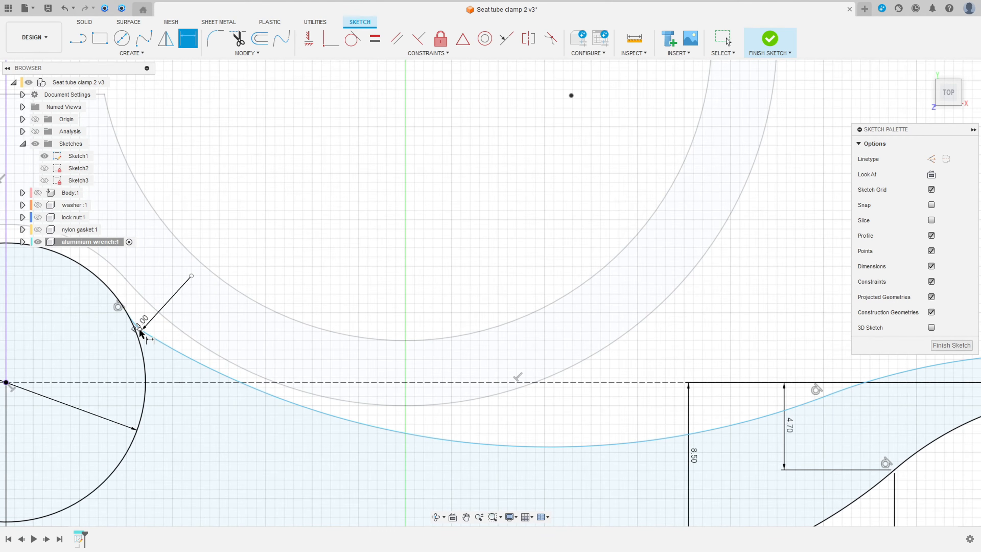
left_click(139, 329)
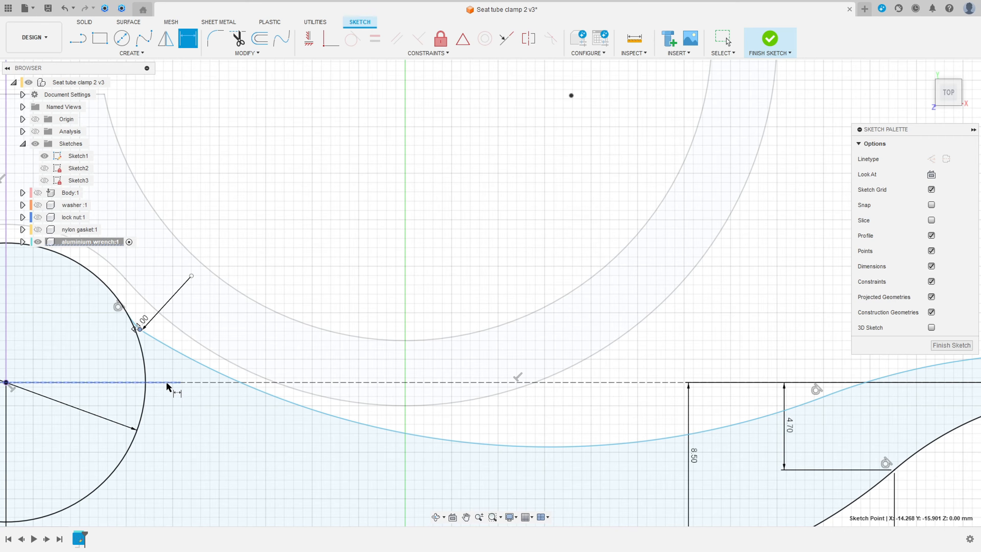
left_click(196, 383)
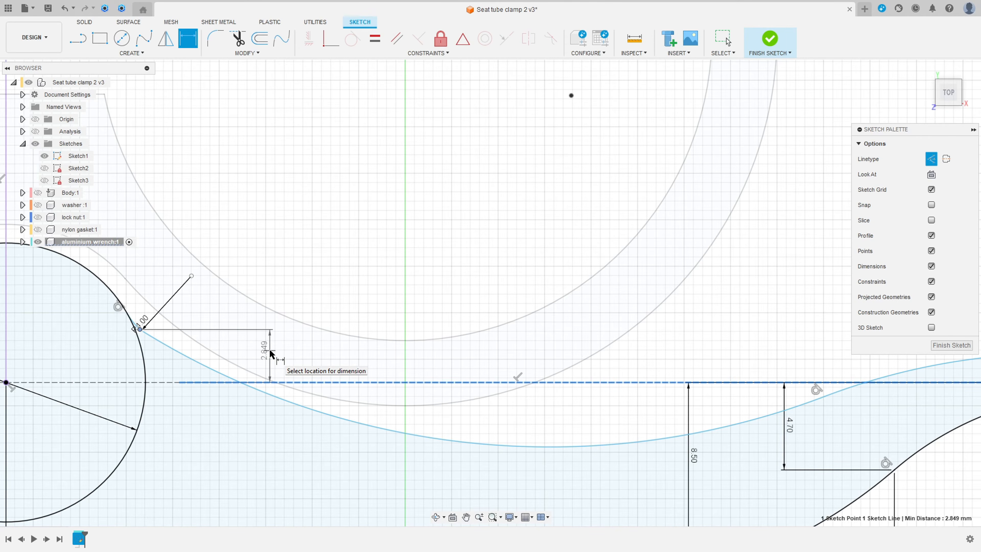
left_click(270, 353)
type("1,8")
key("Return")
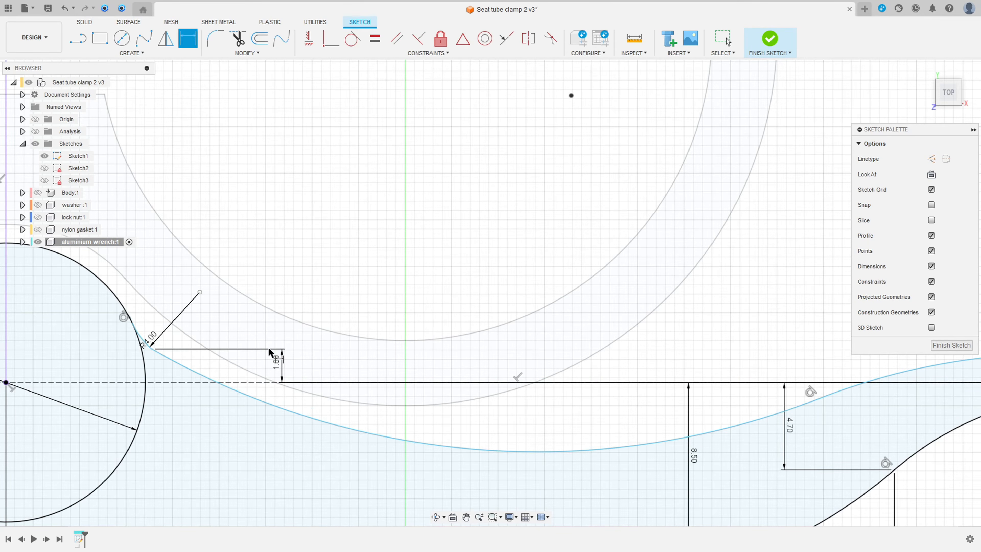
Set the radius of the long downward-bulging upper arc to 60 mm.
left_click(552, 453)
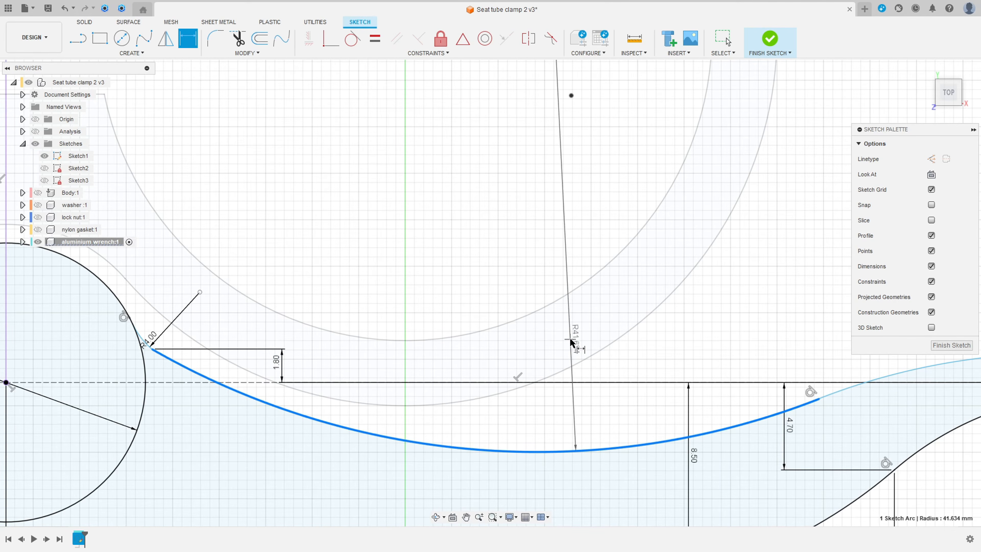
left_click(571, 342)
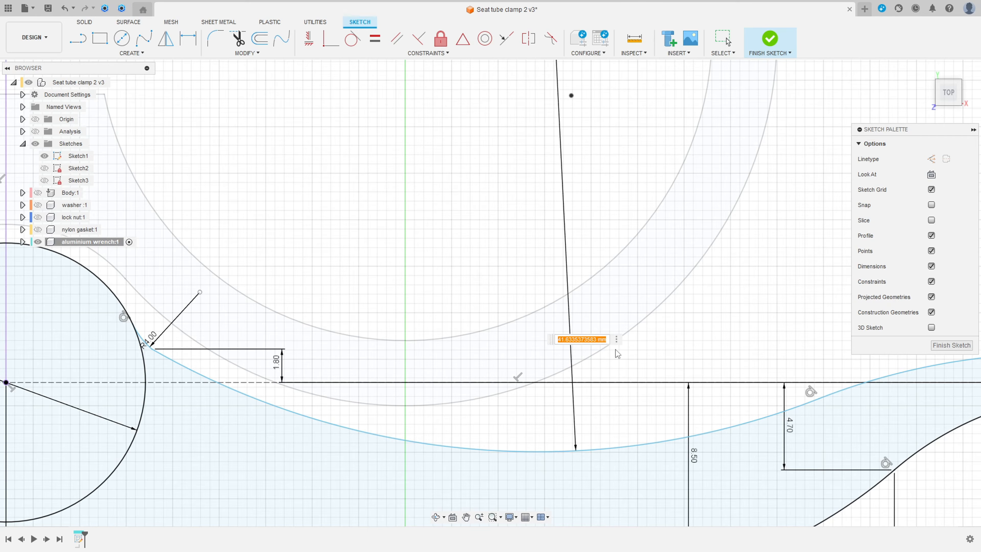
type("60")
key("Return")
Apply a tangent constraint between the upward-bulging upper arc and the 2 mm end circle.
scroll(676, 398, "down", 2)
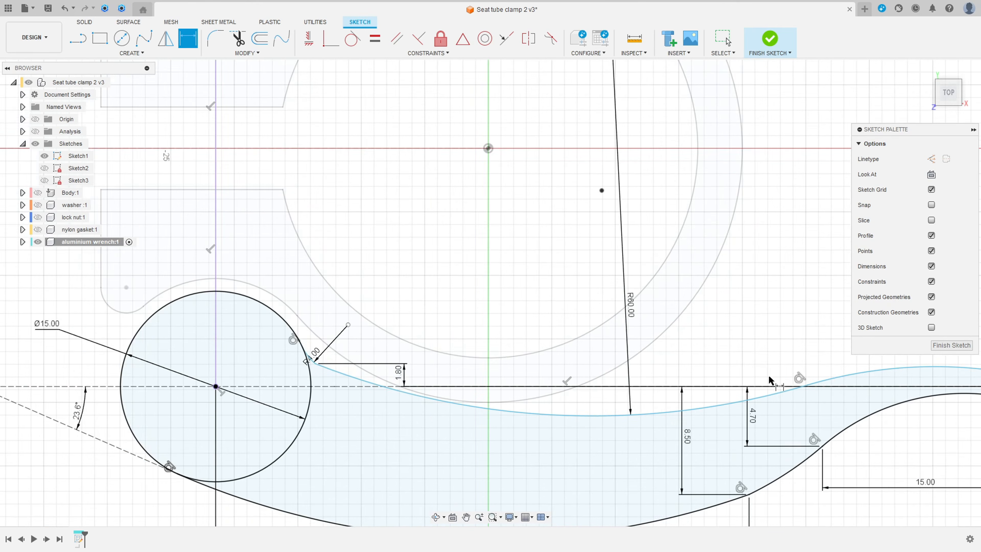
middle_click_drag(769, 380, 539, 354)
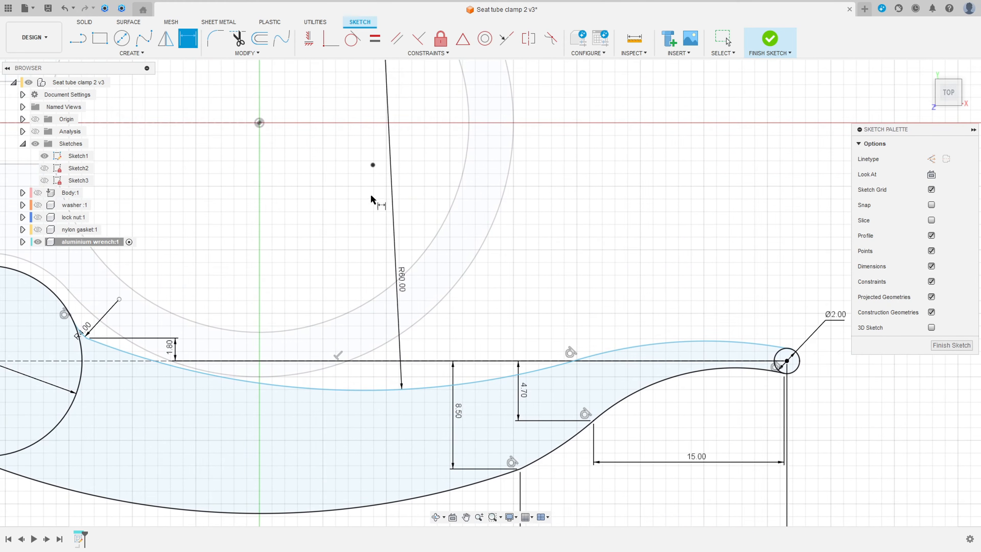
left_click(352, 40)
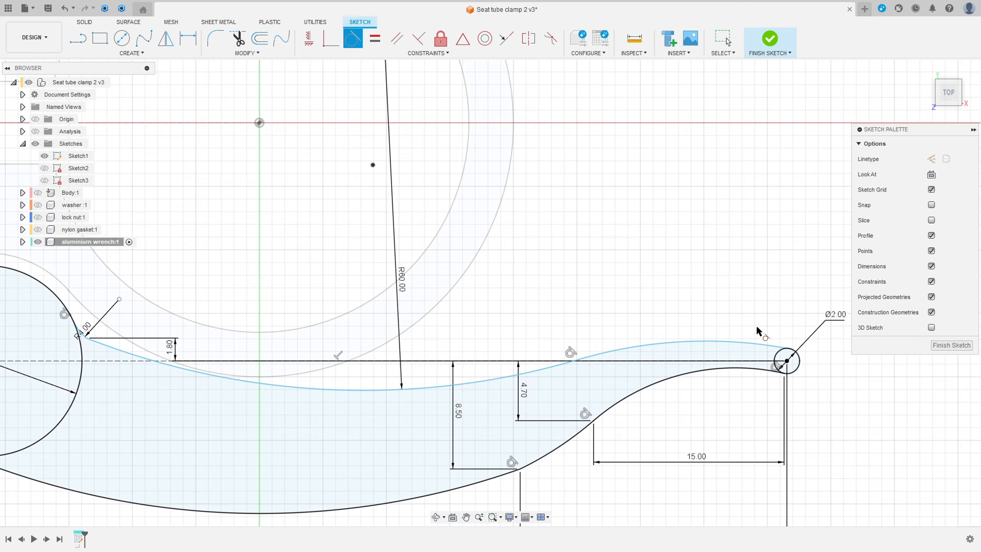
left_click(781, 347)
left_click(801, 360)
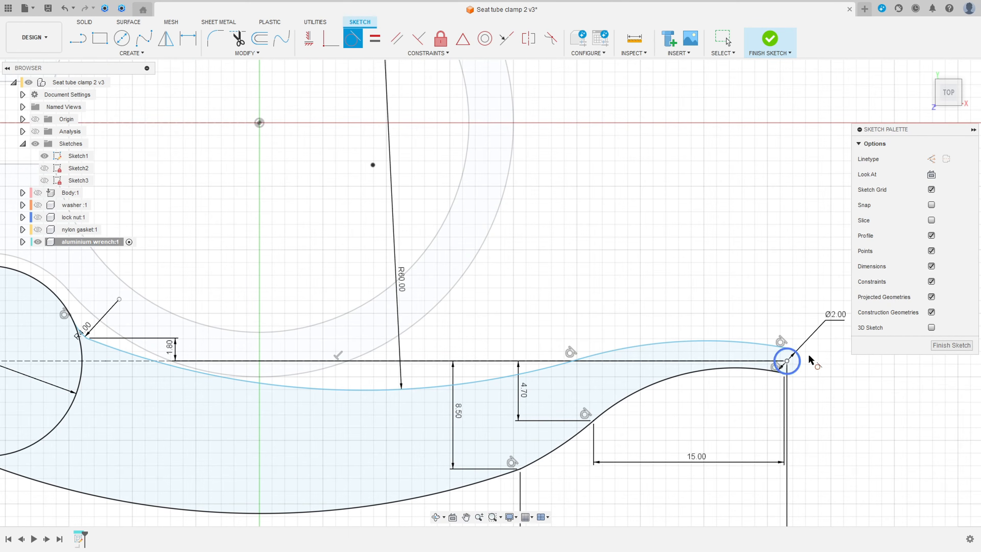
Apply a tangent constraint between the 4 mm radius arc and the long 60 mm radius upper arc.
scroll(116, 377, "up", 2)
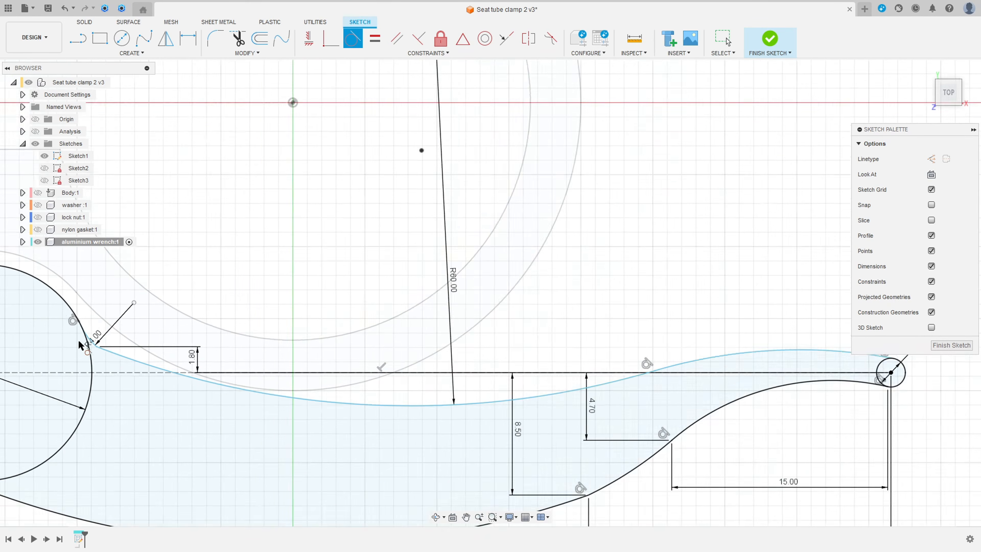
scroll(79, 344, "up", 5)
mouse_move(169, 352)
middle_mouse_down()
mouse_move(310, 348)
mouse_move(315, 363)
middle_mouse_up()
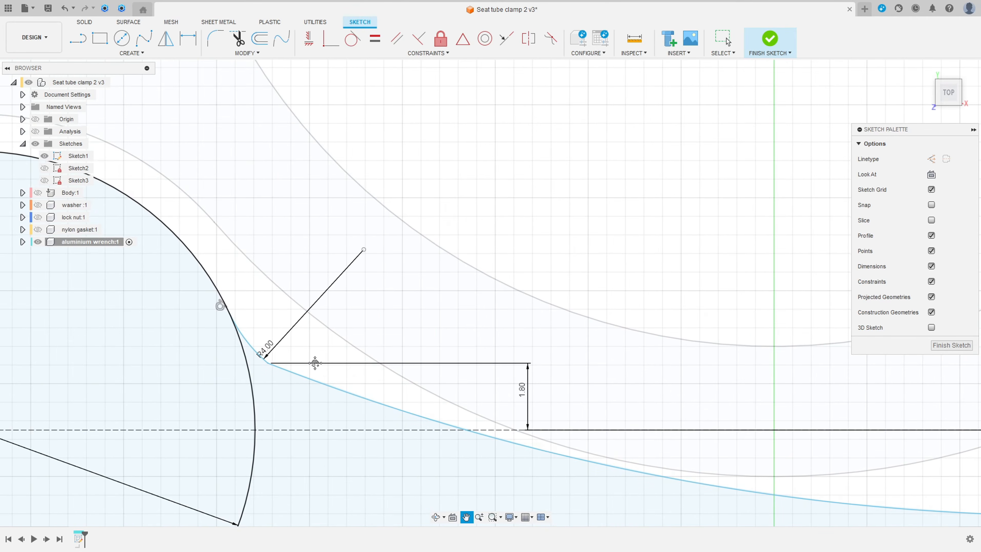
scroll(258, 358, "up", 2)
left_click(258, 358)
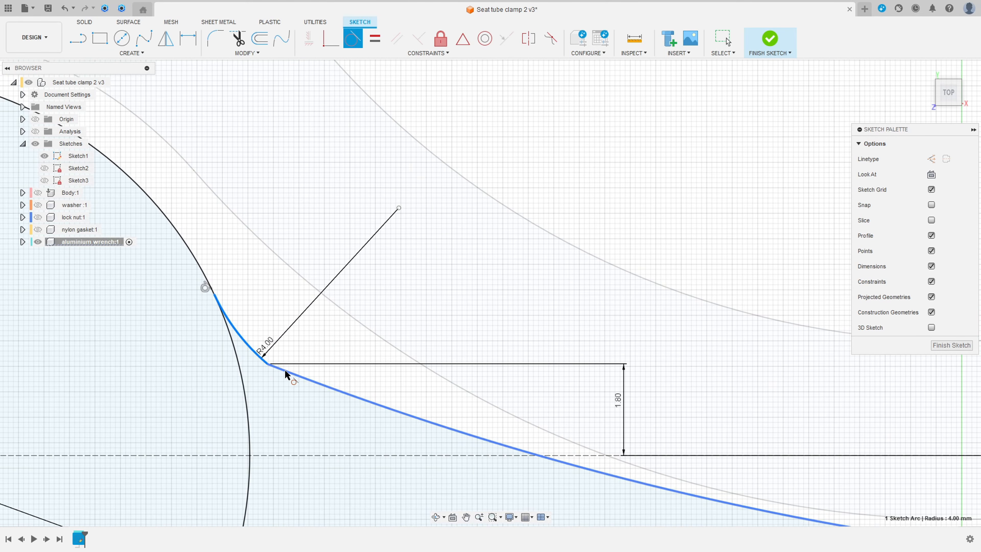
left_click(288, 376)
scroll(309, 390, "down", 4)
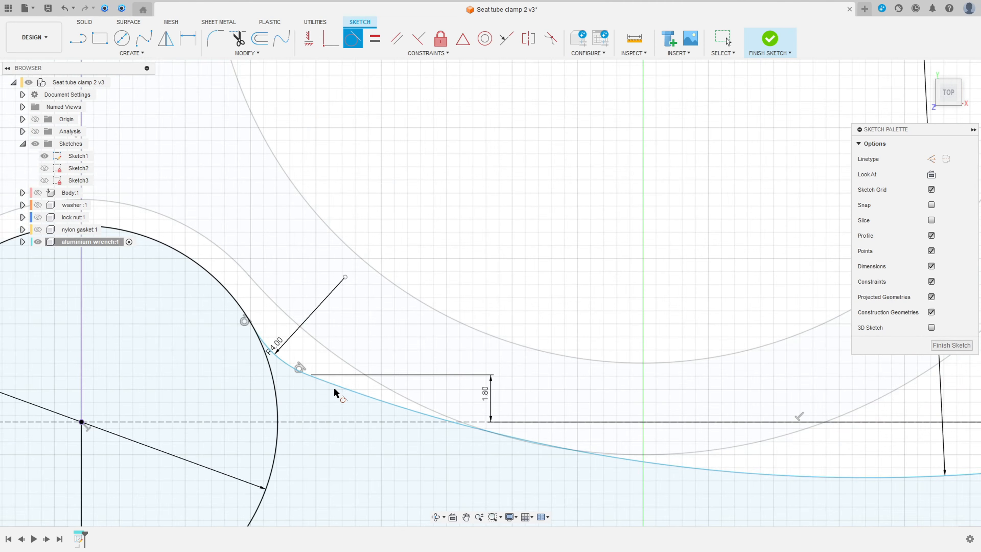
Hide Sketch1 and move the R4 and 1.80 mm dimensions above the lever profile.
scroll(263, 344, "up", 3)
scroll(260, 342, "down", 5)
mouse_move(377, 368)
middle_mouse_down()
mouse_move(448, 372)
mouse_move(488, 356)
middle_mouse_up()
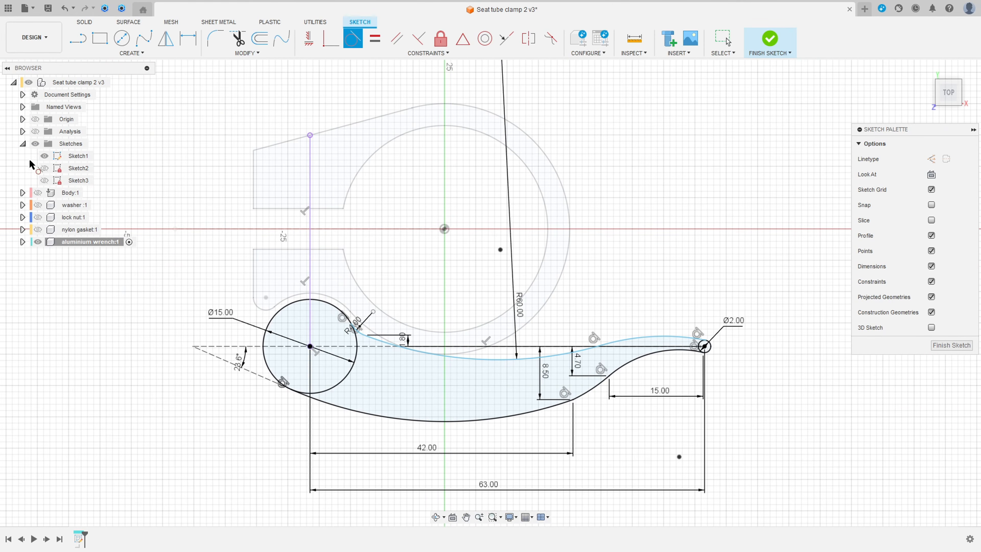
left_click(45, 156)
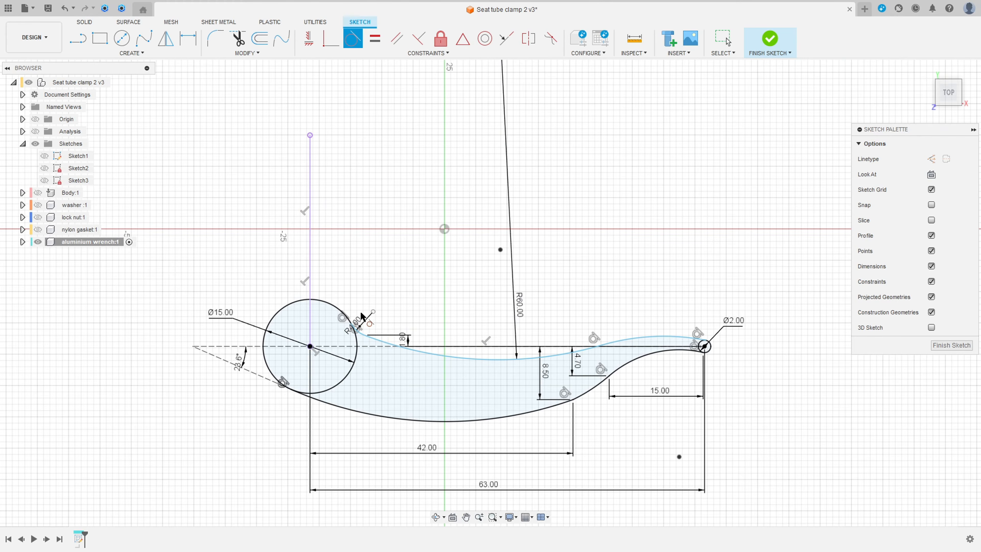
key("Escape")
left_click(44, 156)
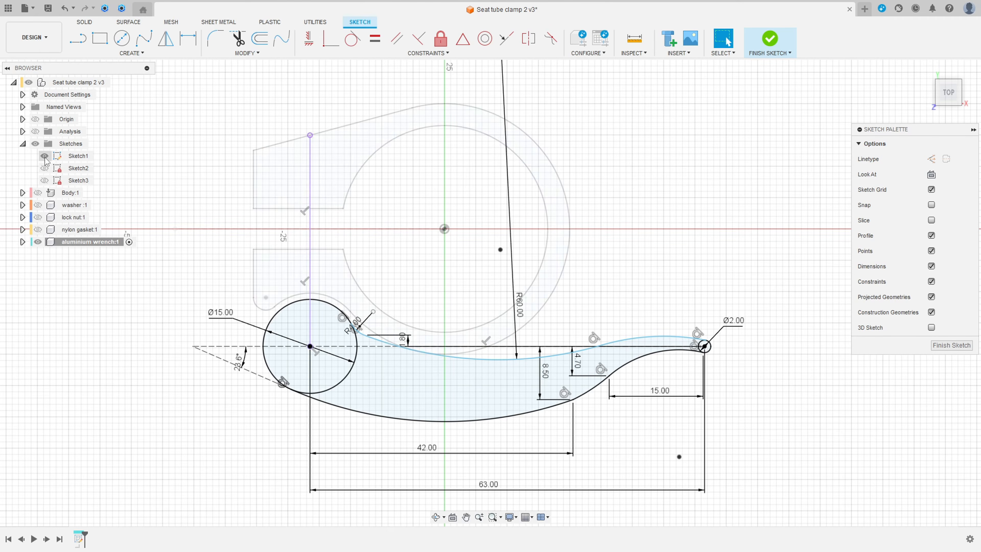
left_click(44, 157)
mouse_move(350, 330)
left_mouse_down()
mouse_move(373, 308)
mouse_move(365, 311)
left_mouse_up()
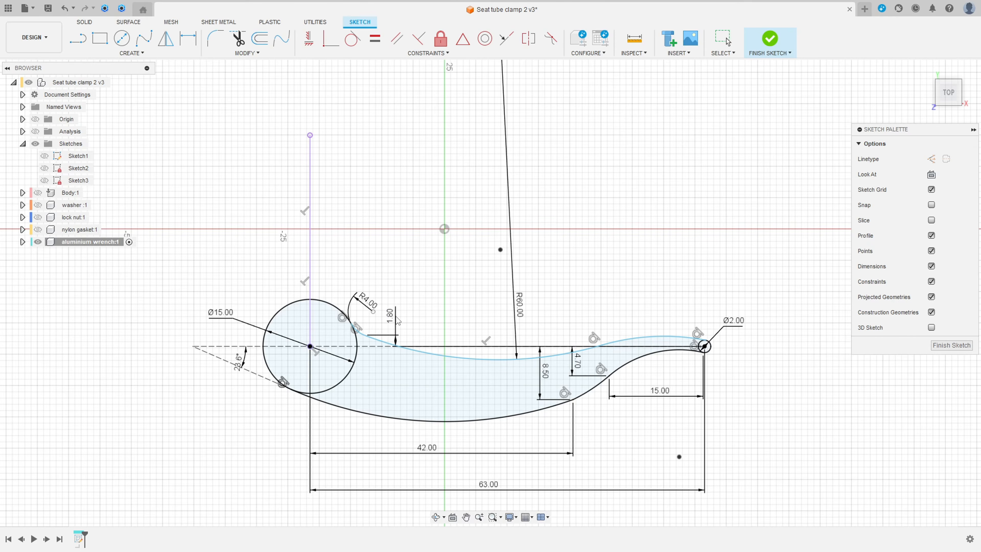
Finish the lever profile sketch and return to the isometric home view.
middle_click_drag(774, 373, 785, 369)
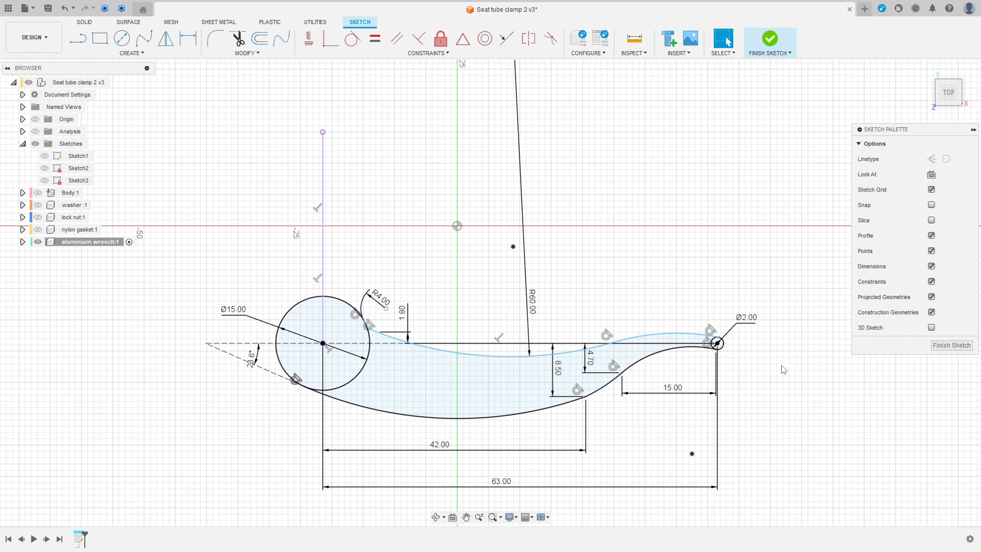
left_click(769, 38)
middle_click_drag(622, 266, 806, 165, "shift")
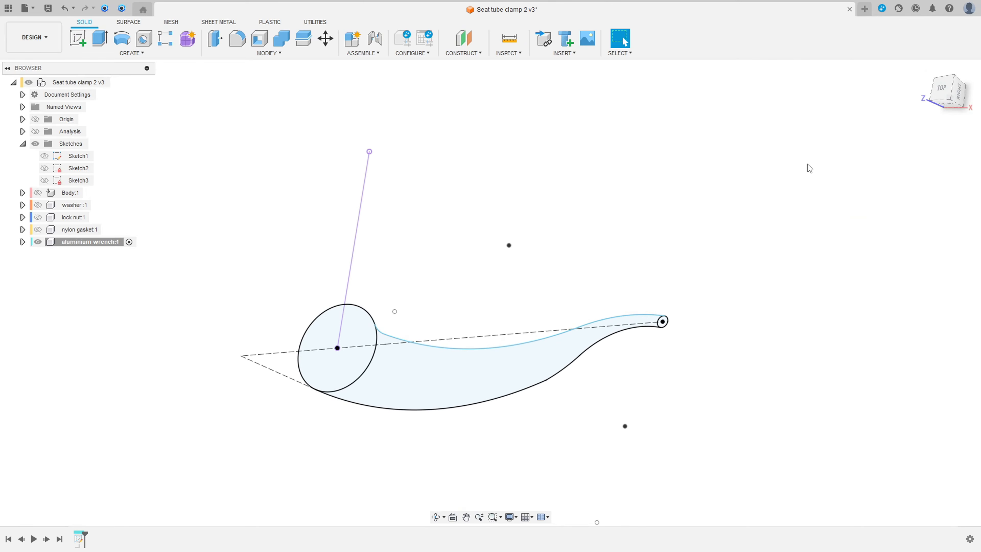
left_click(926, 69)
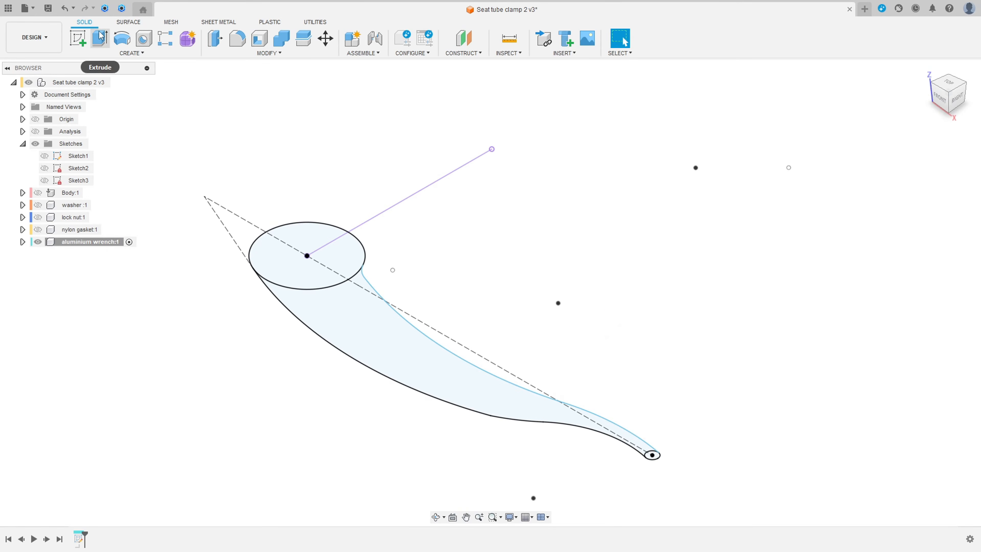
Extrude both end circles and the lever profile symmetrically as a new body, with a whole-length distance of 14 mm.
left_click(99, 38)
left_click(297, 274)
left_click(435, 363)
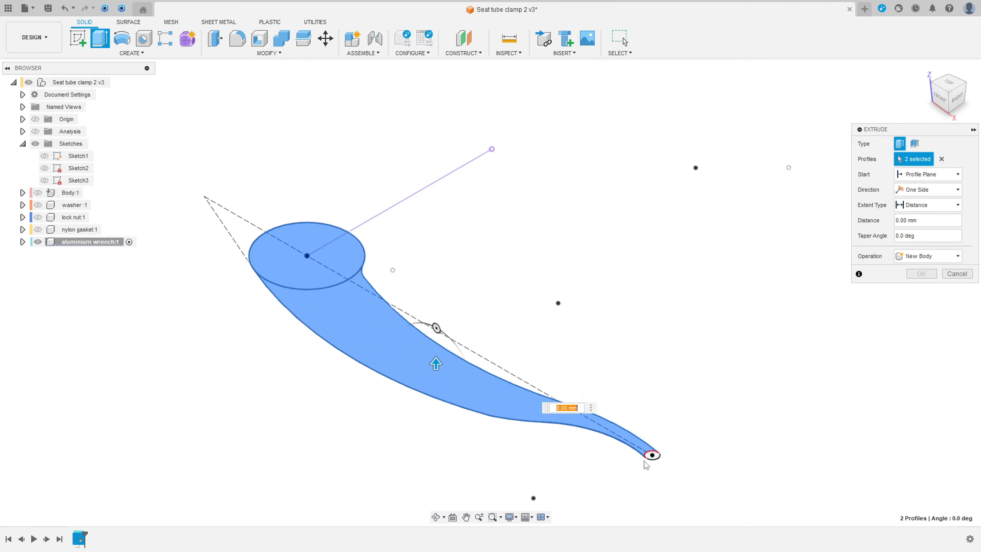
scroll(652, 457, "up", 3)
left_click(655, 456)
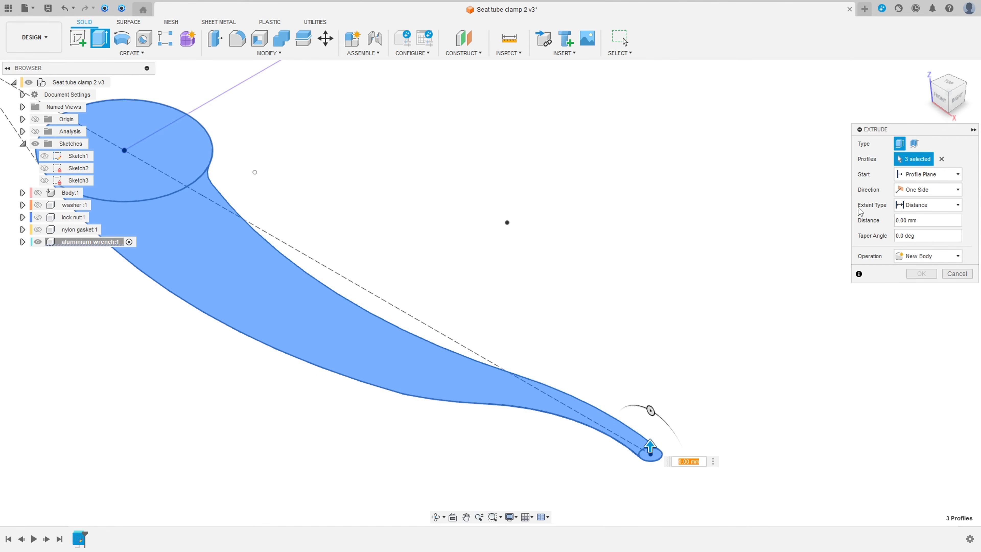
left_click(927, 189)
left_click(927, 221)
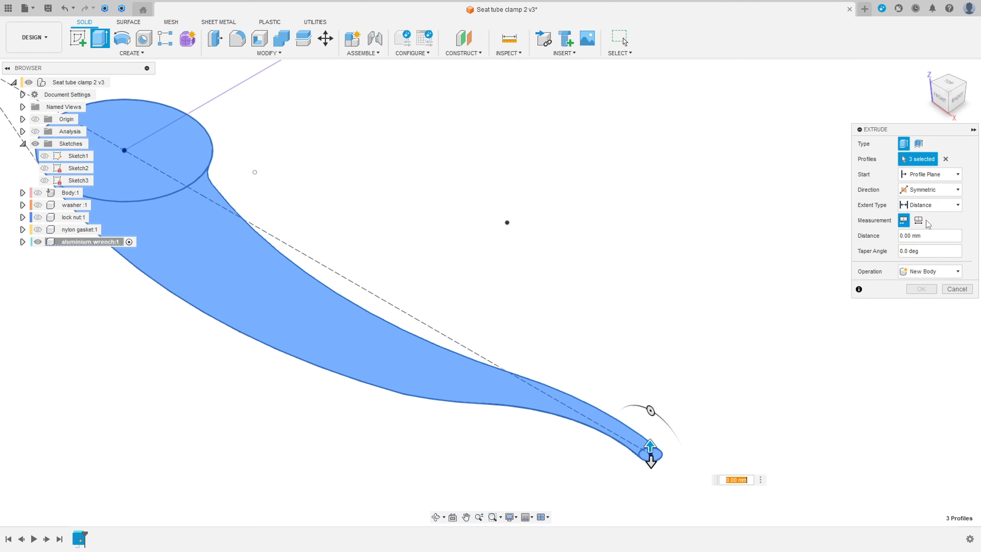
left_click(919, 220)
middle_click_drag(592, 264, 662, 278)
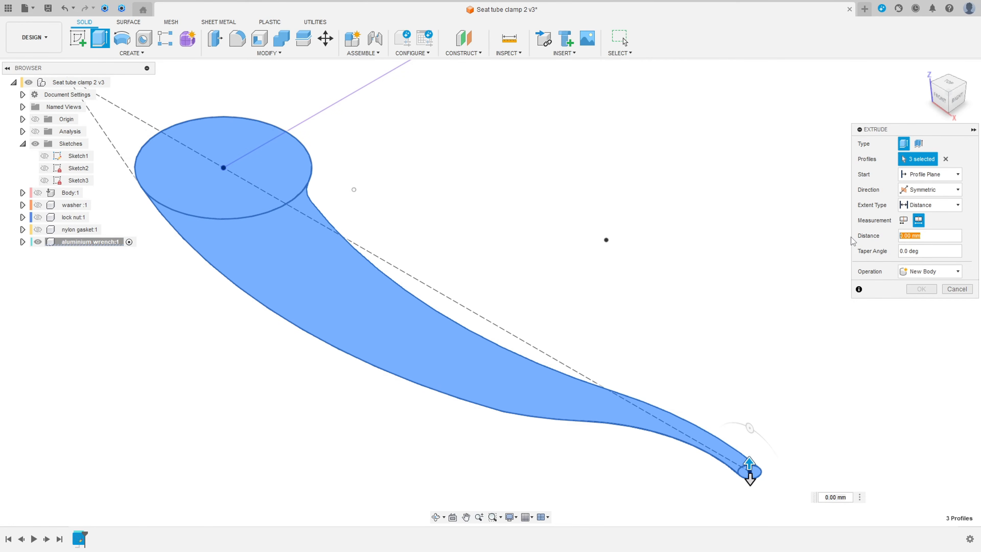
type("14")
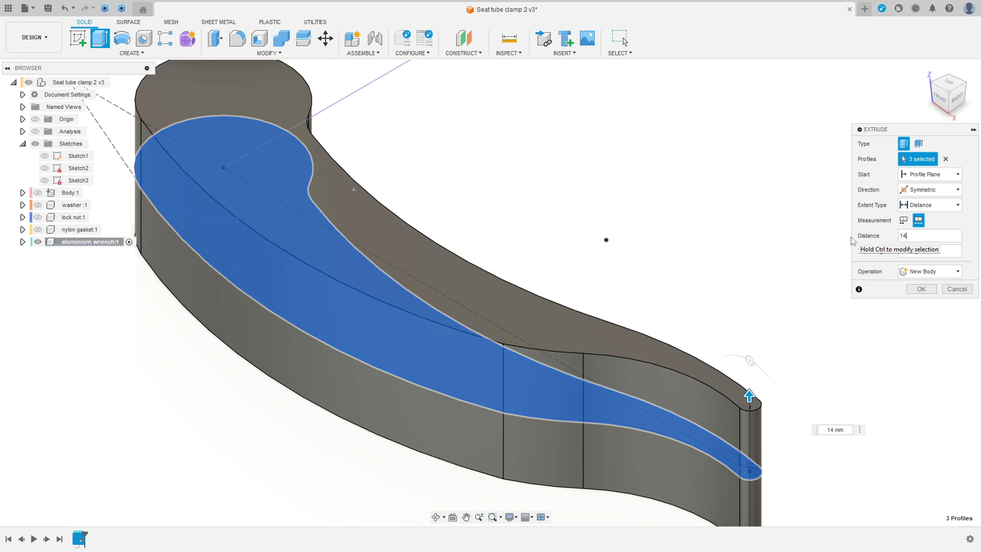
key("Return")
Start a new sketch on the horizontal origin plane and show Sketch1 as a reference.
scroll(449, 297, "down", 4)
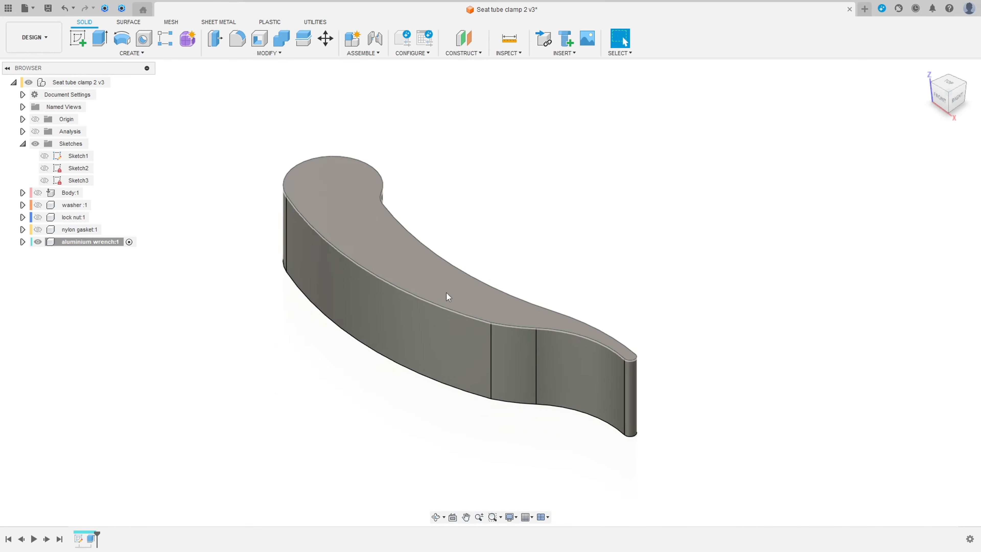
middle_click_drag(447, 296, 400, 334)
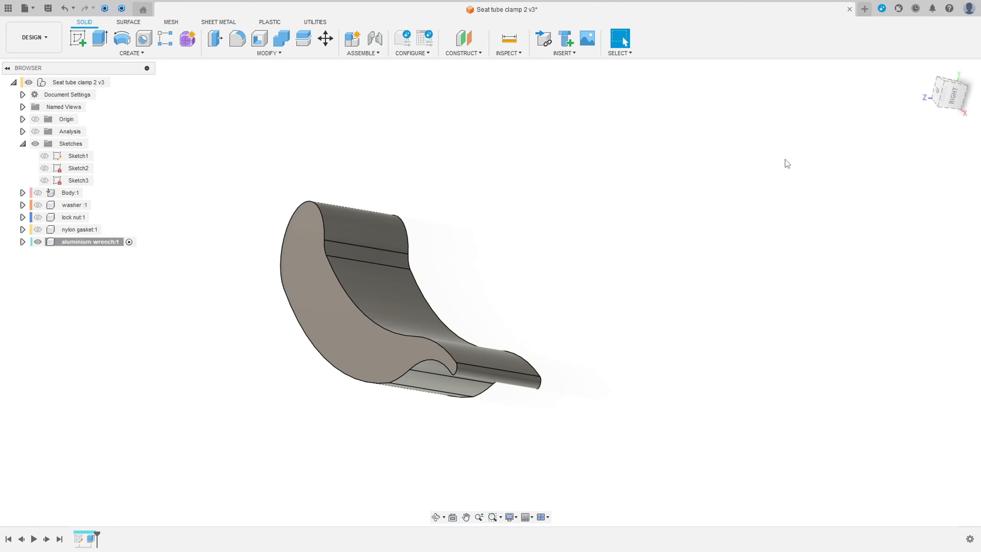
left_click(924, 70)
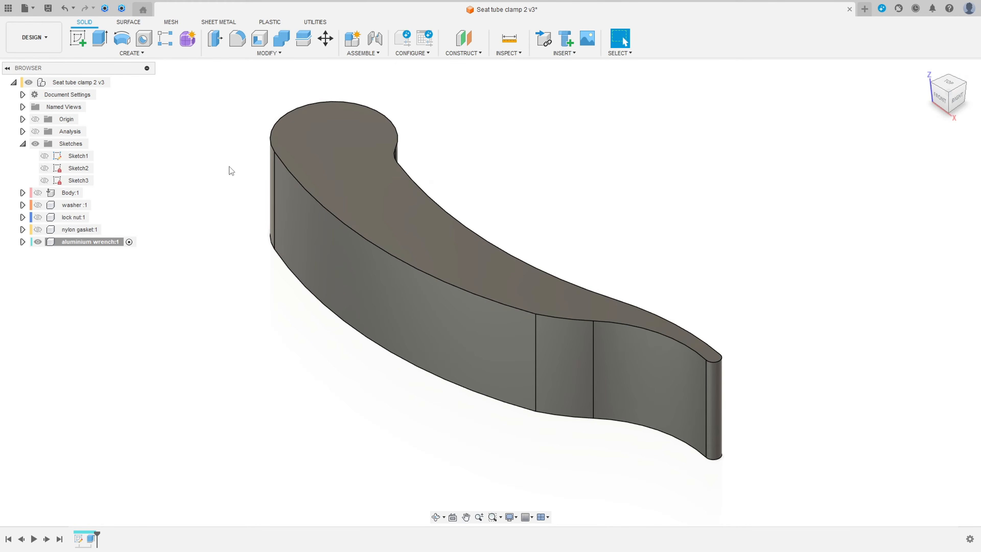
left_click(78, 38)
left_click(632, 191)
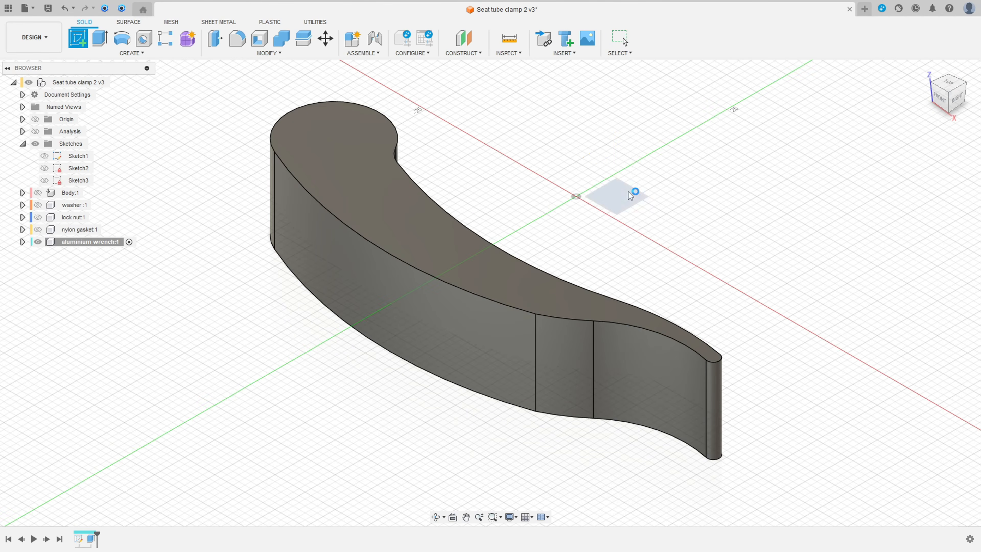
left_click(45, 156)
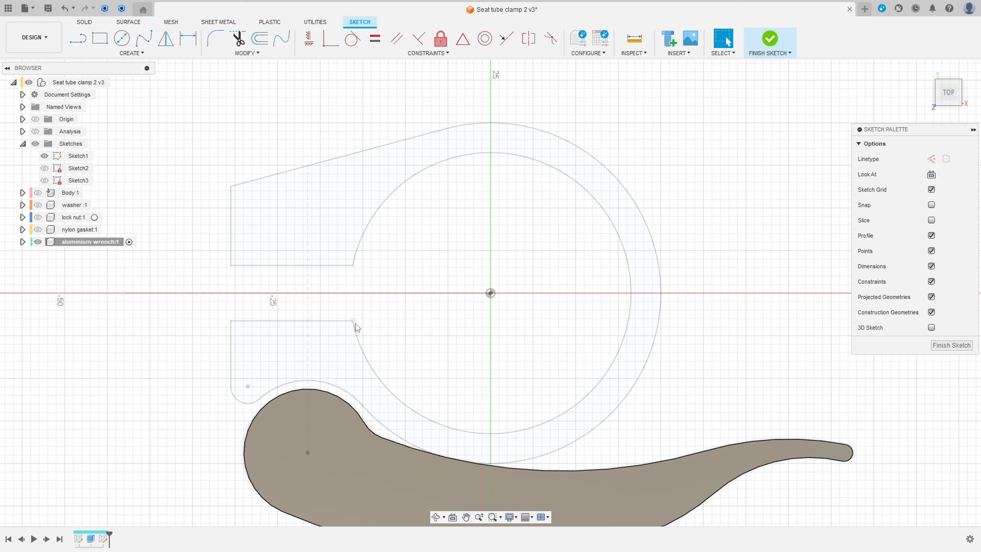
Project Sketch1's vertical centre line and its lower end point into the sketch, hiding the aluminium wrench during selection and showing it again.
middle_click_drag(356, 324, 390, 224)
left_click(137, 53)
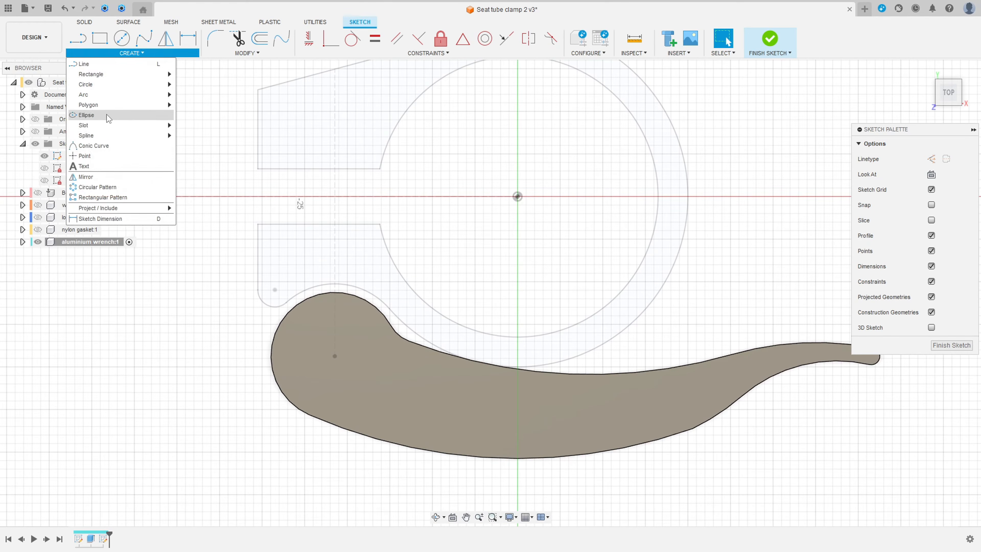
mouse_move(116, 208)
left_click(199, 209)
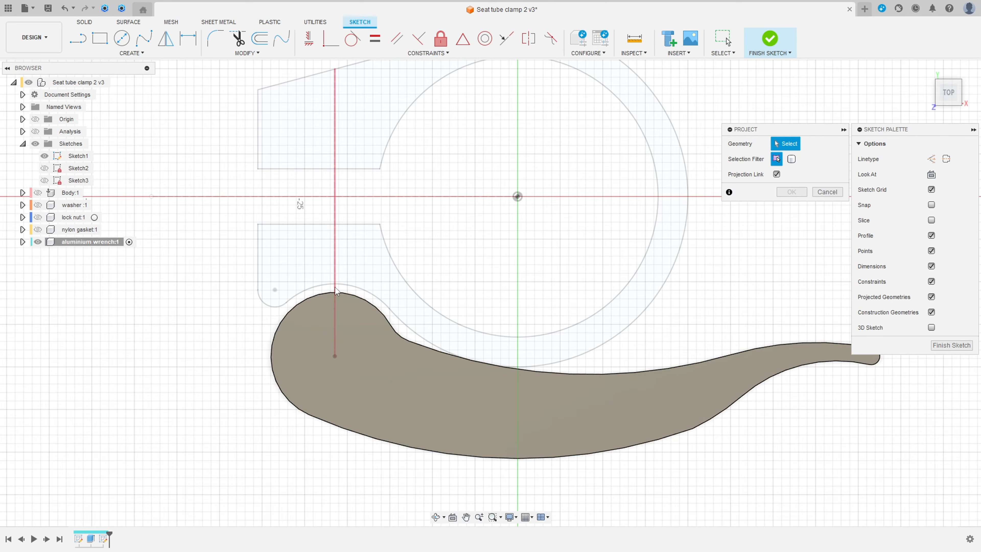
left_click(320, 296)
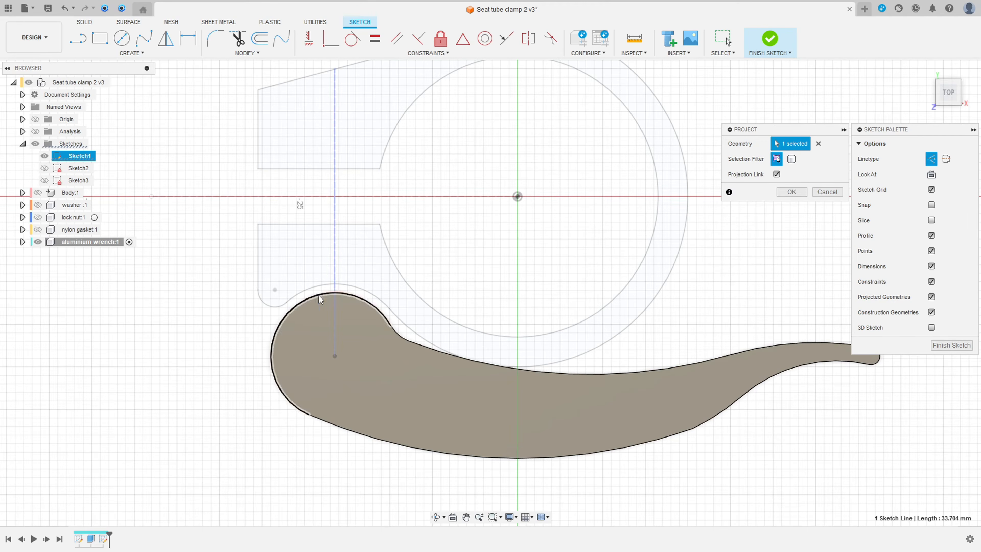
left_click(38, 241)
left_click(334, 356)
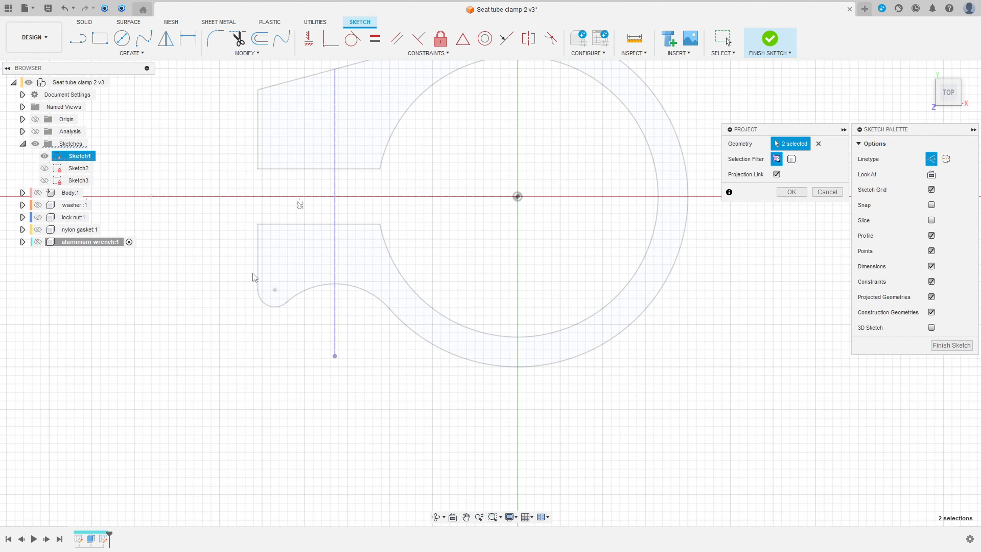
left_click(792, 192)
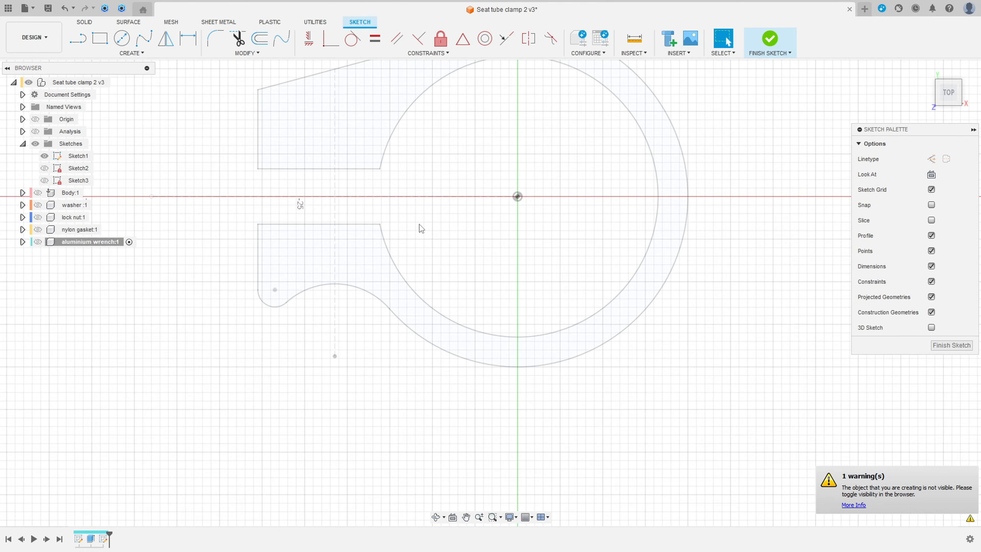
left_click(38, 242)
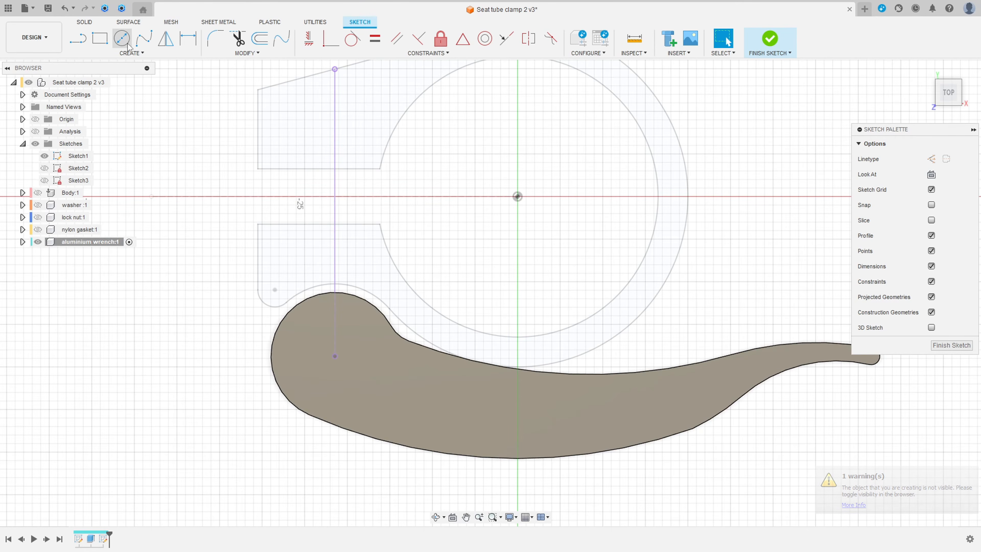
Draw an 8 mm diameter circle on the wrench's round head, centred just below the projected line's lower end point.
left_click(128, 45)
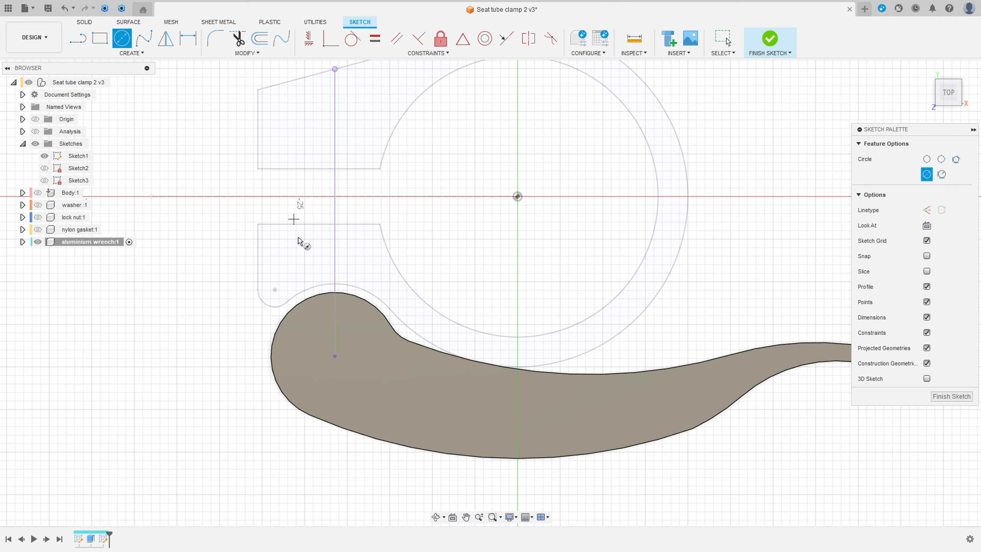
left_click(335, 383)
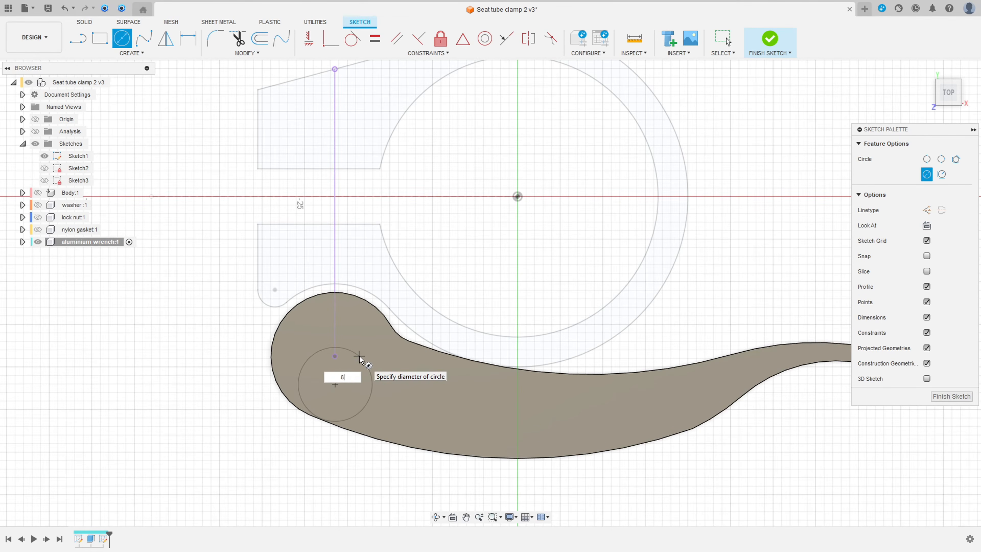
type("8")
key("Return")
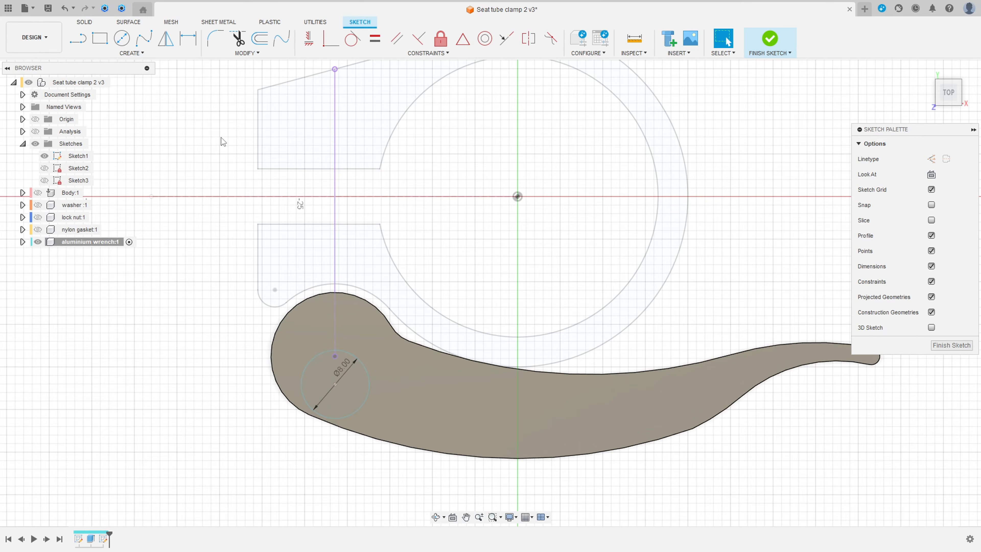
Dimension the position of the 8 mm circle on the wrench head.
left_click(188, 39)
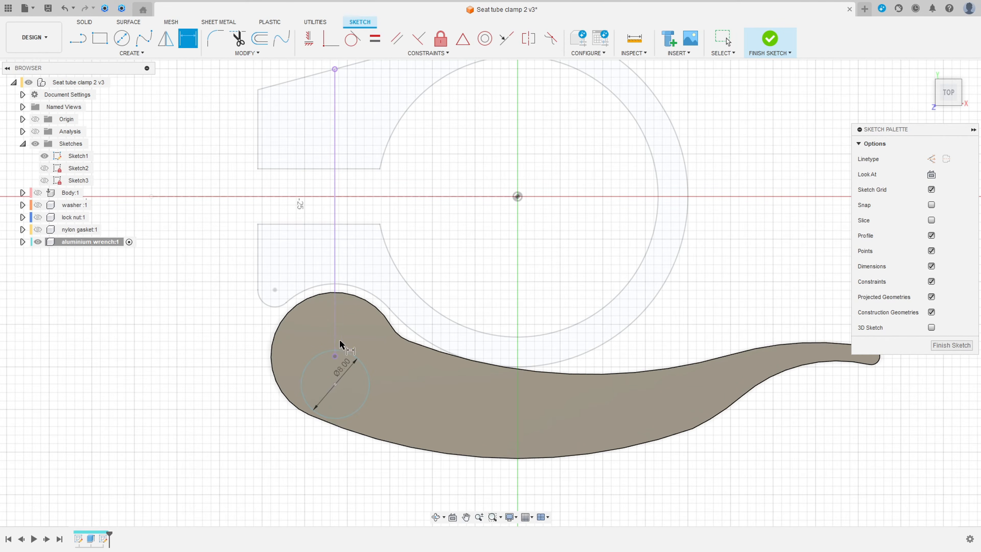
Dimension the vertical distance between the 8 mm circle's center and the projected point in the wrench head as 1.5 mm.
left_click(335, 356)
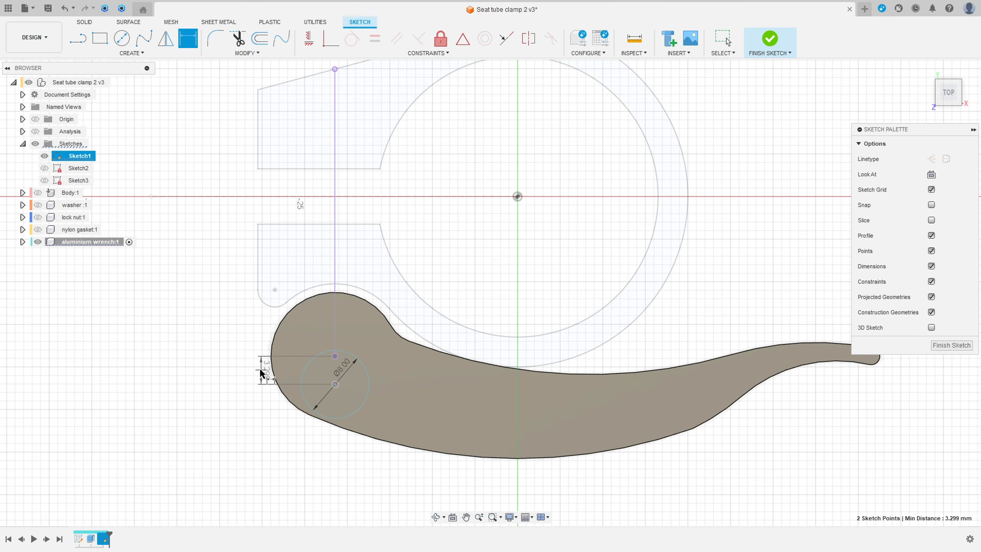
left_click(220, 367)
type("1")
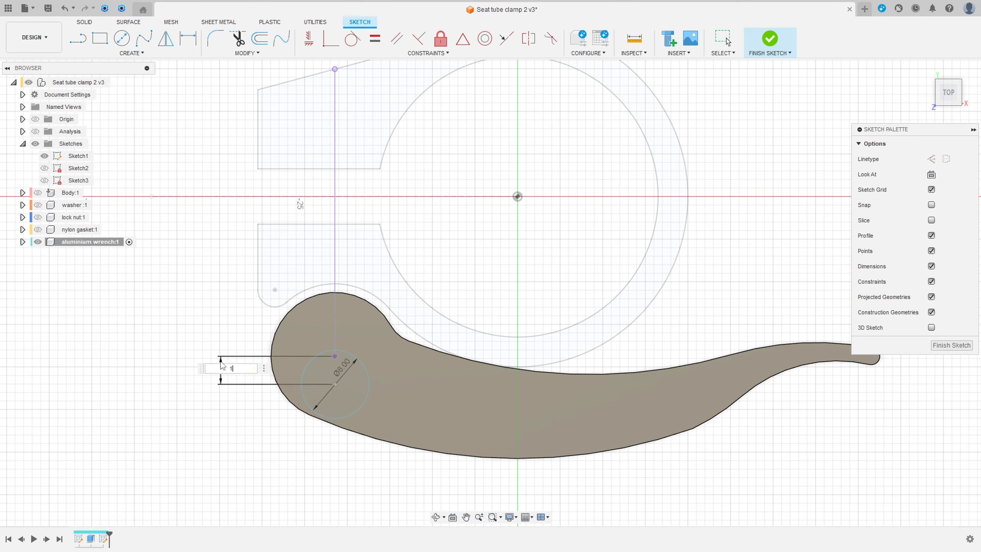
type(".5")
key("Return")
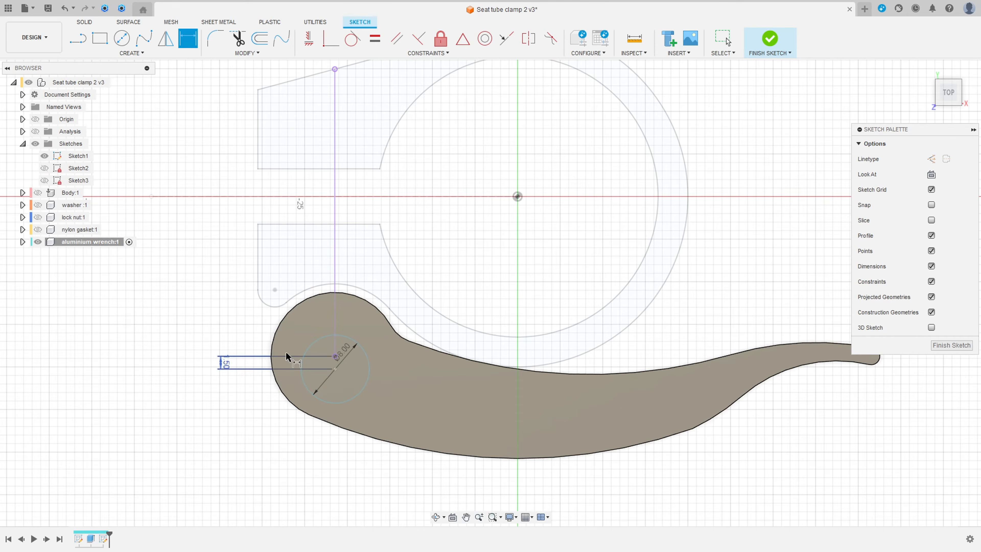
Constrain the 8 mm circle's center vertically to the projected point and place its diameter label outside the wrench head.
scroll(344, 349, "up", 3)
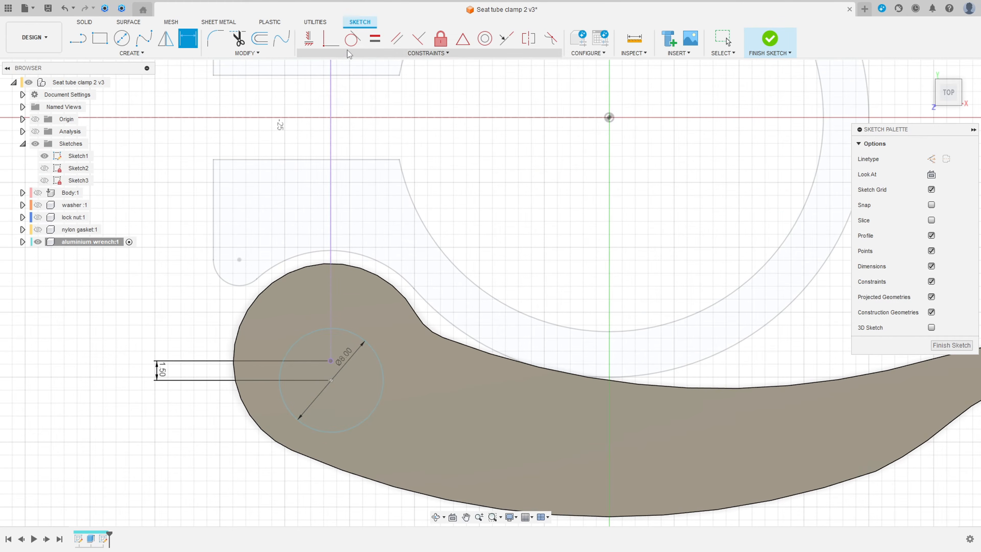
left_click(308, 38)
left_click(331, 380)
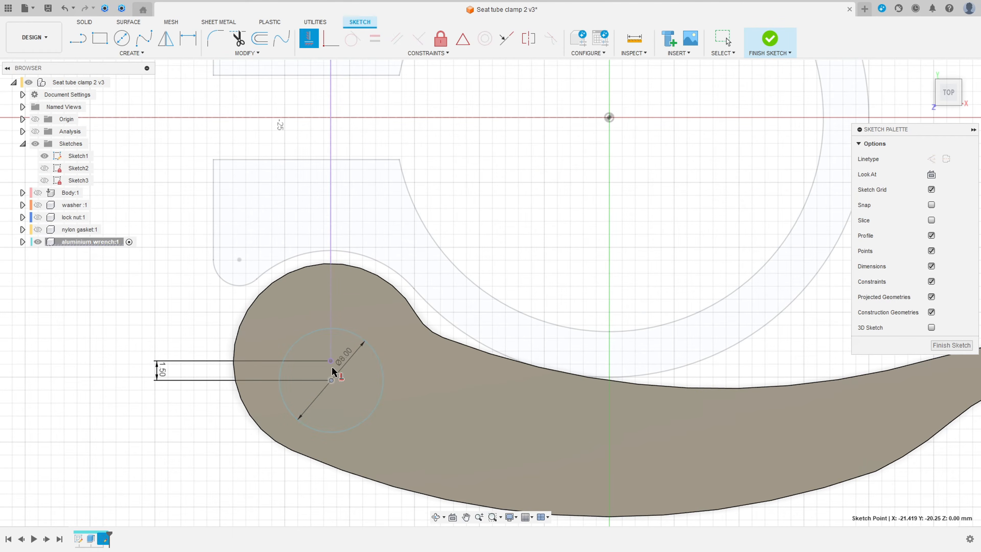
left_click(330, 361)
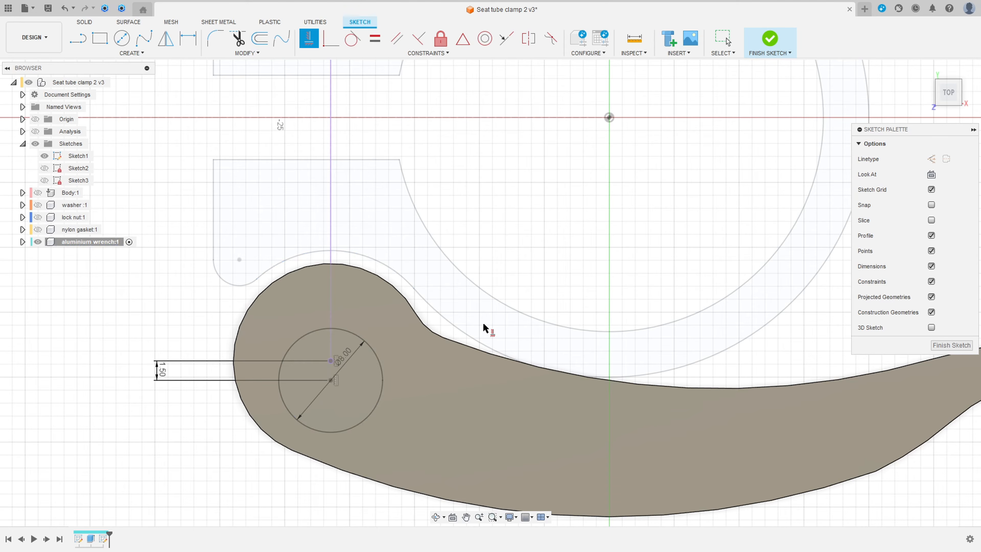
left_click_drag(347, 357, 202, 430)
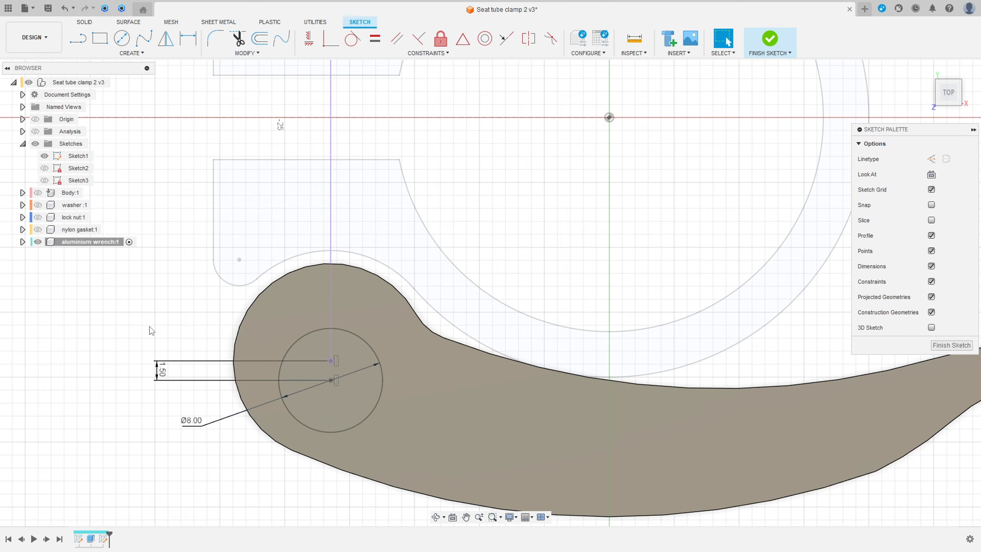
Hide Sketch1 and project the wrench handle's two upper and two lower edges into the active sketch.
left_click(45, 156)
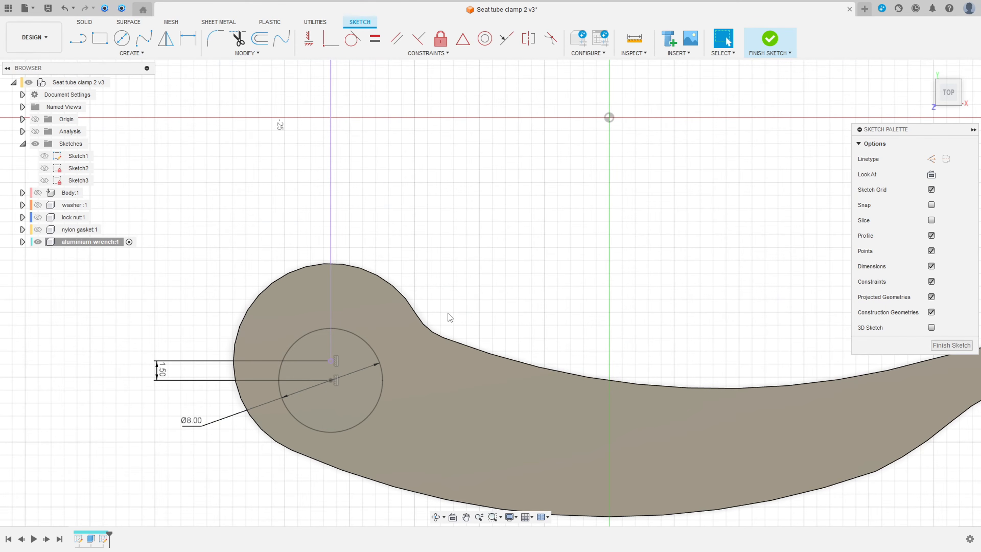
middle_click_drag(706, 382, 438, 344)
scroll(446, 343, "down", 2)
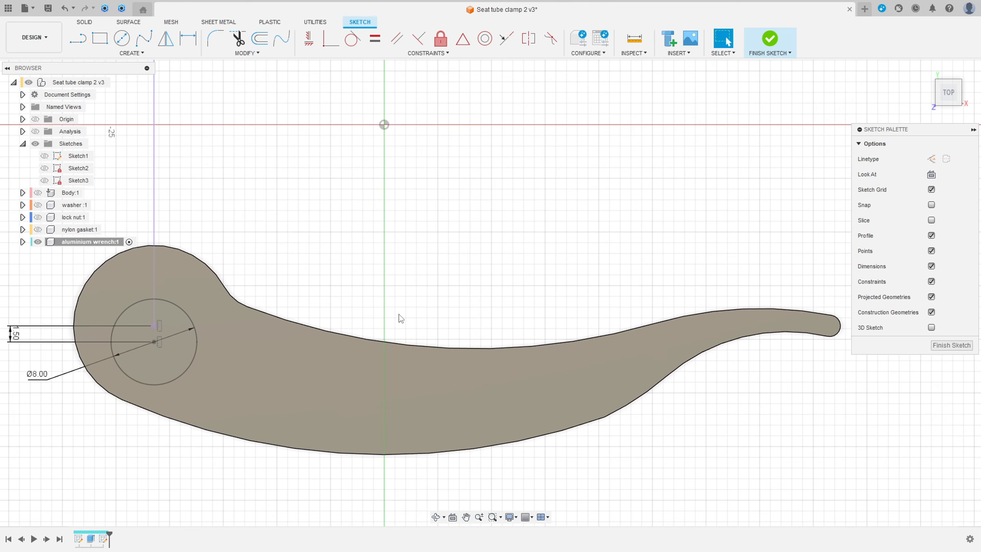
left_click(133, 53)
mouse_move(161, 208)
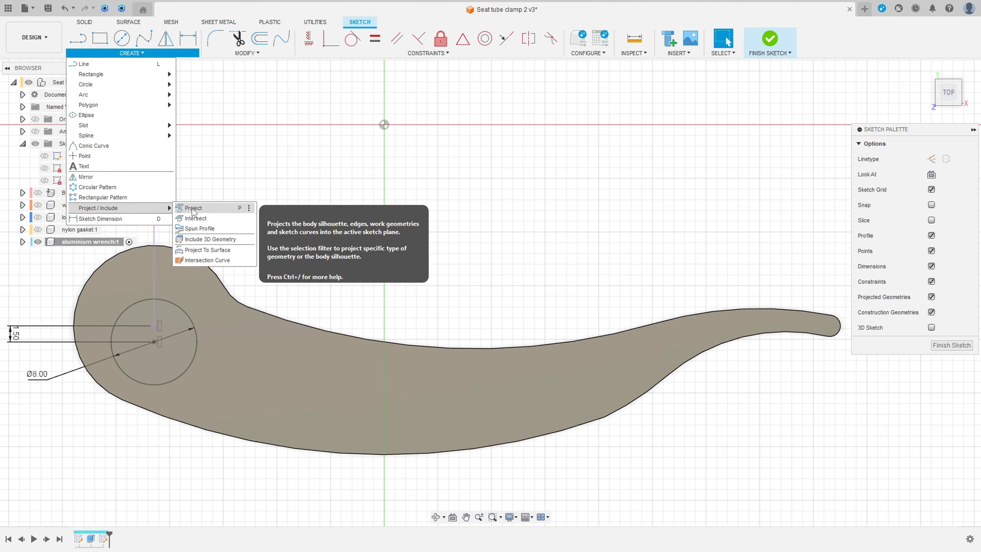
left_click(193, 208)
left_click(325, 329)
left_click(235, 300)
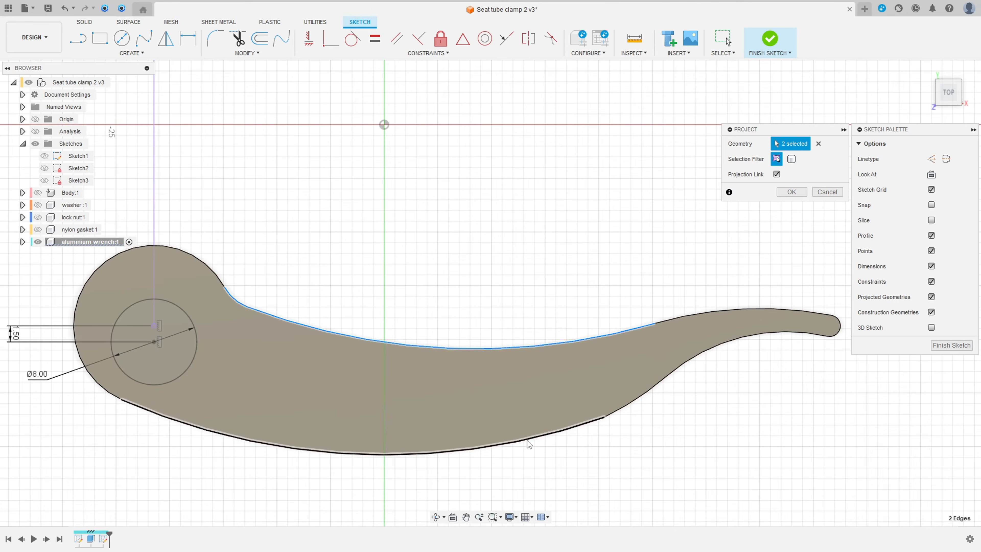
left_click(560, 442)
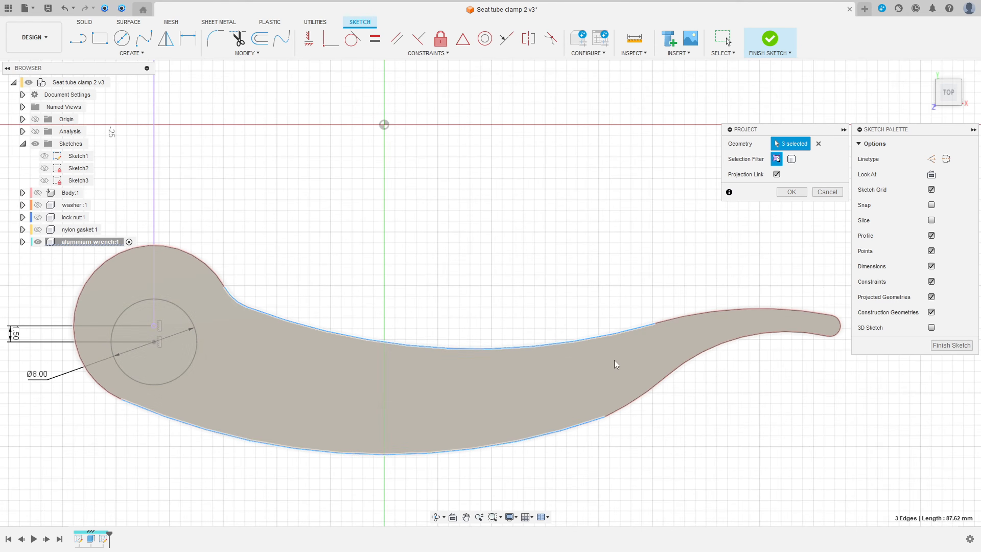
left_click(631, 399)
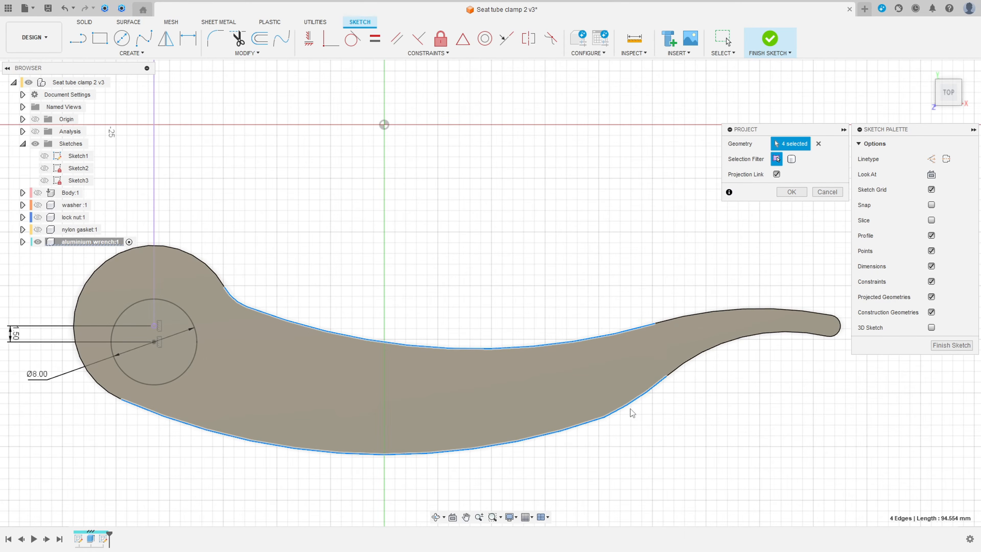
left_click(791, 192)
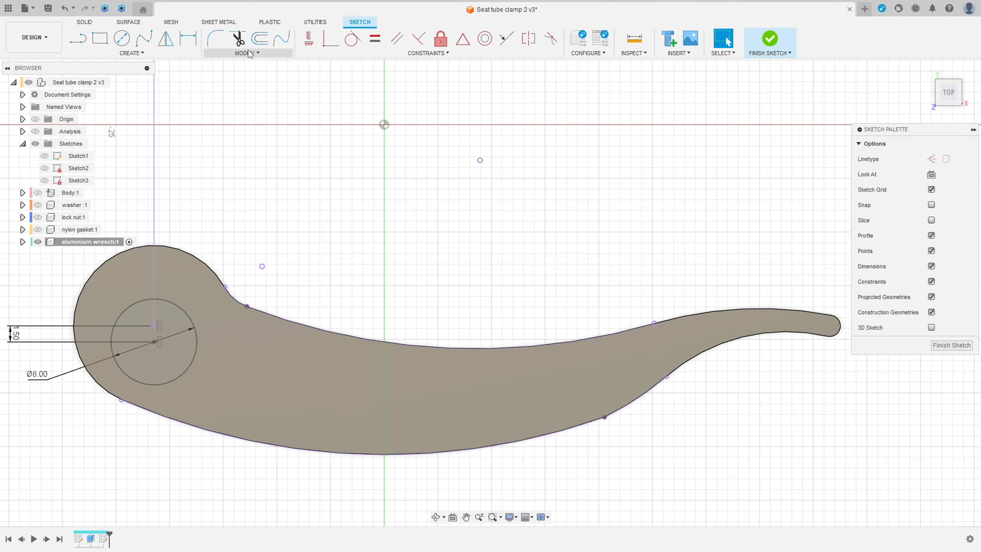
Offset the projected upper edge chain 2 mm inward into the wrench handle.
left_click(260, 37)
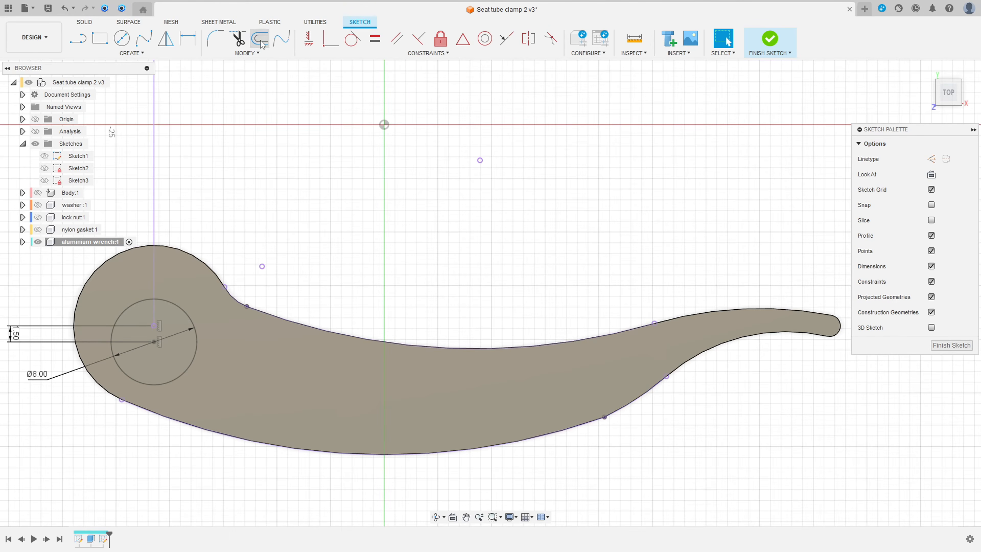
left_click(338, 337)
left_click_drag(339, 348, 336, 355)
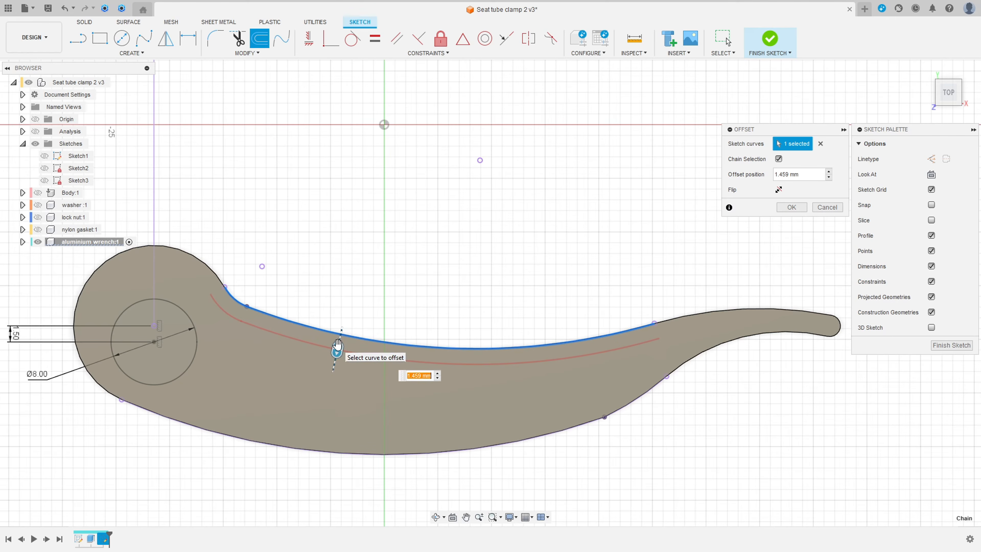
key("Return")
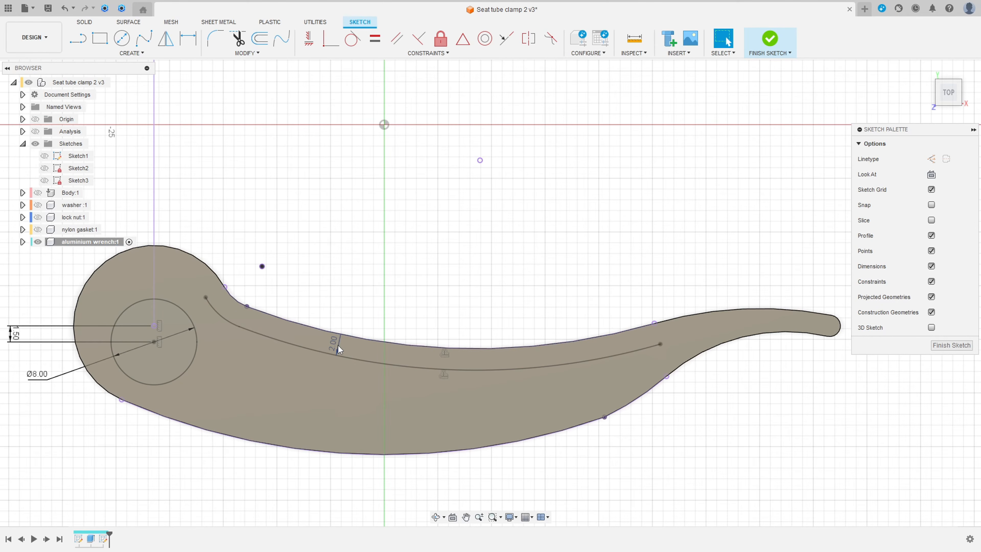
Offset the projected lower edge chain 1.5 mm inward into the wrench handle.
left_click(260, 39)
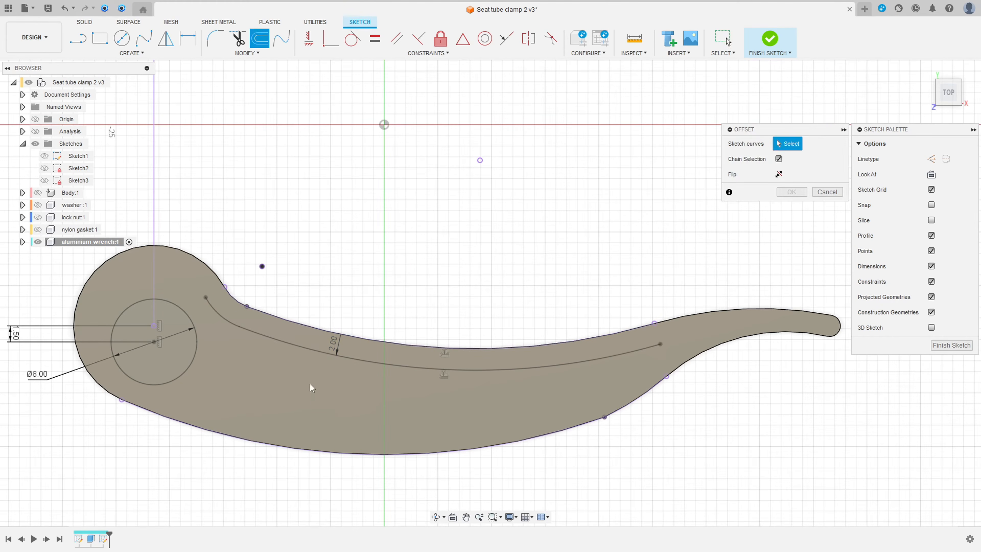
left_click(348, 458)
left_click_drag(345, 463, 347, 436)
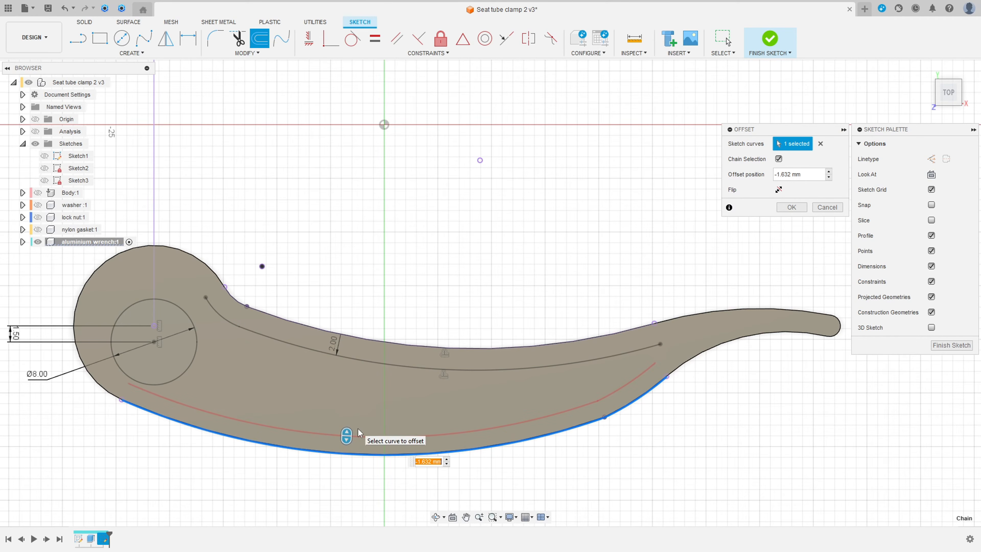
key("Return")
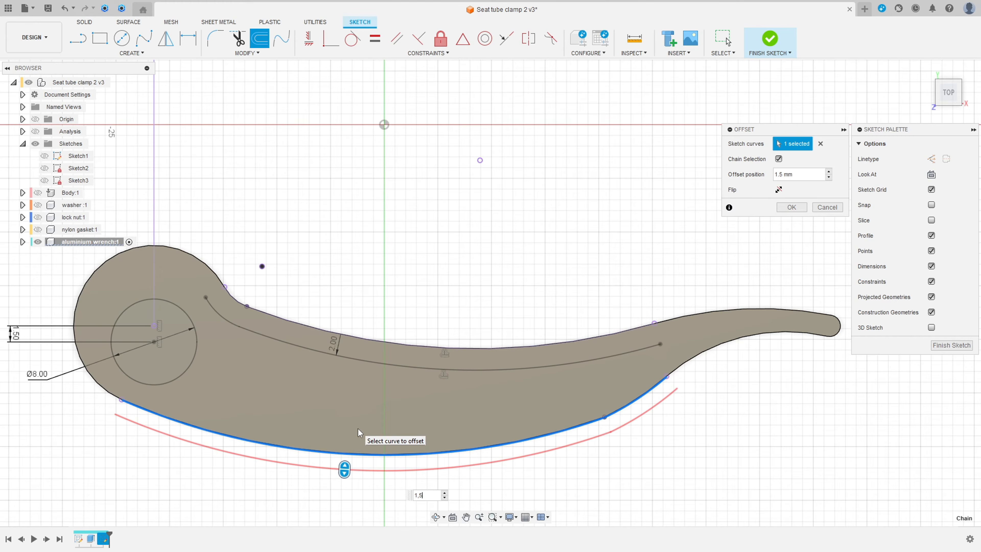
left_click(778, 190)
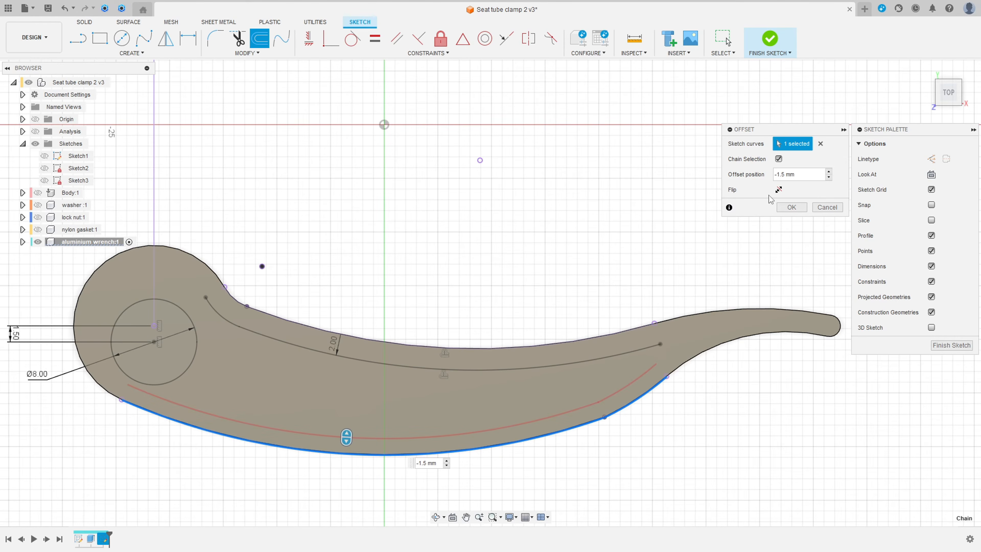
left_click(791, 208)
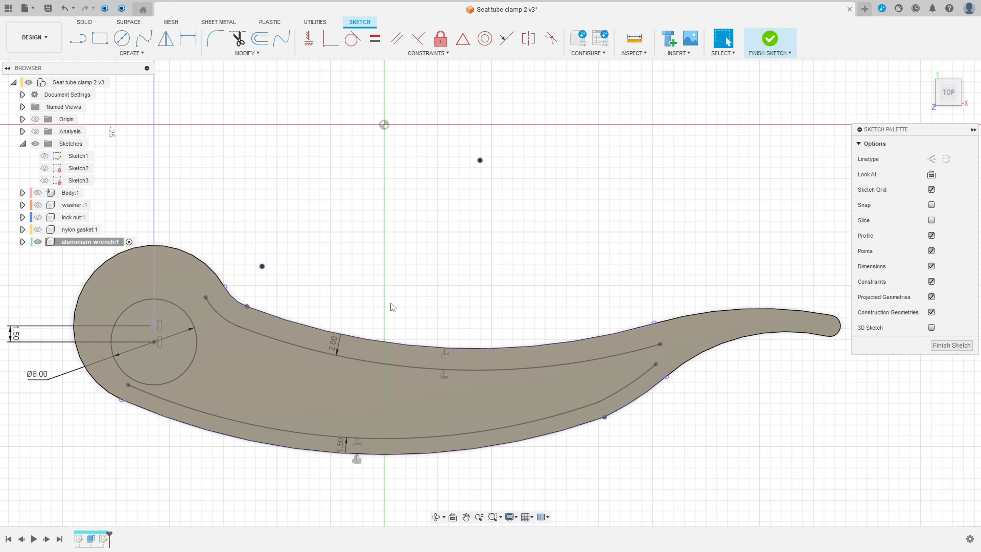
Draw a slanted line about 8.5 mm long between the lower and upper offset curves, beside the wrench head.
middle_click_drag(459, 292, 510, 283)
scroll(513, 288, "down", 1)
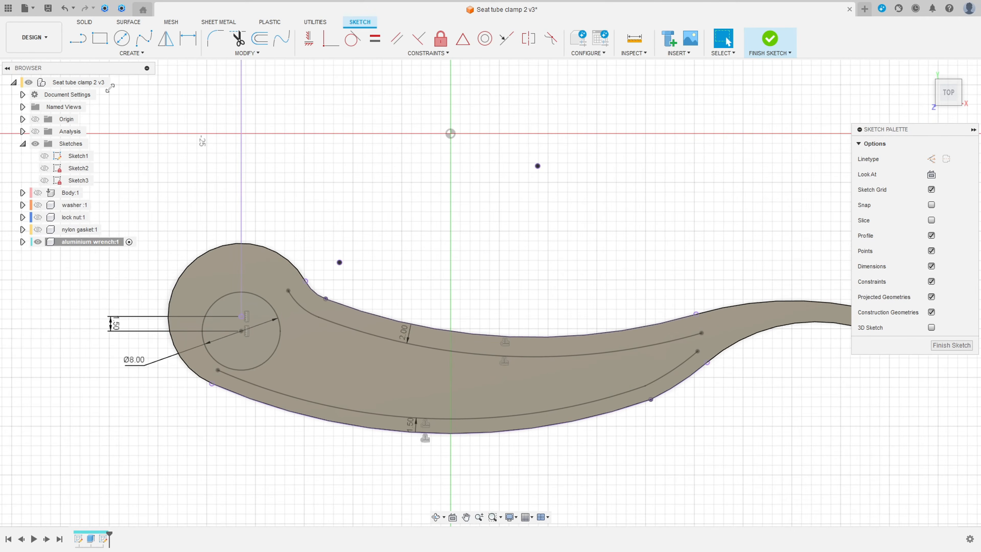
left_click(78, 37)
left_click(303, 399)
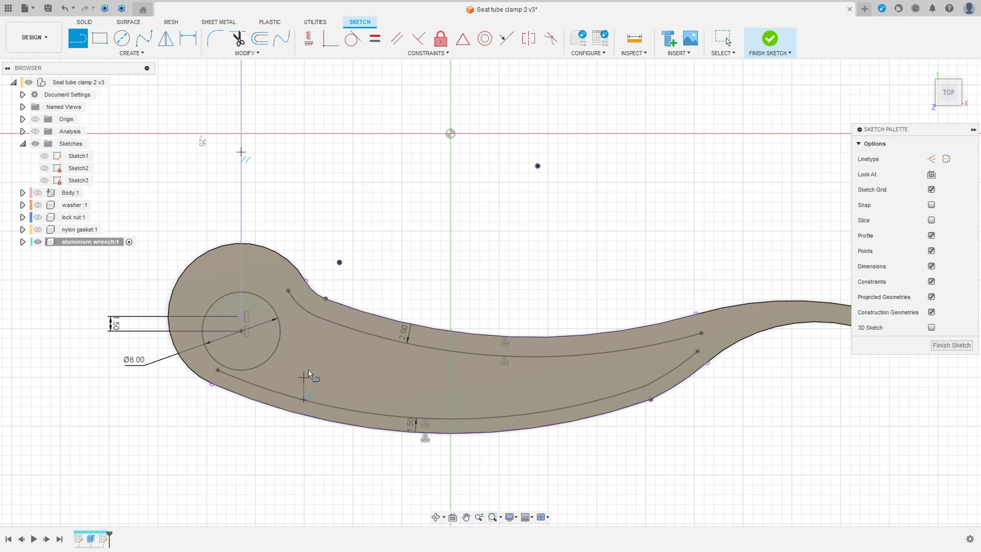
left_click(333, 319)
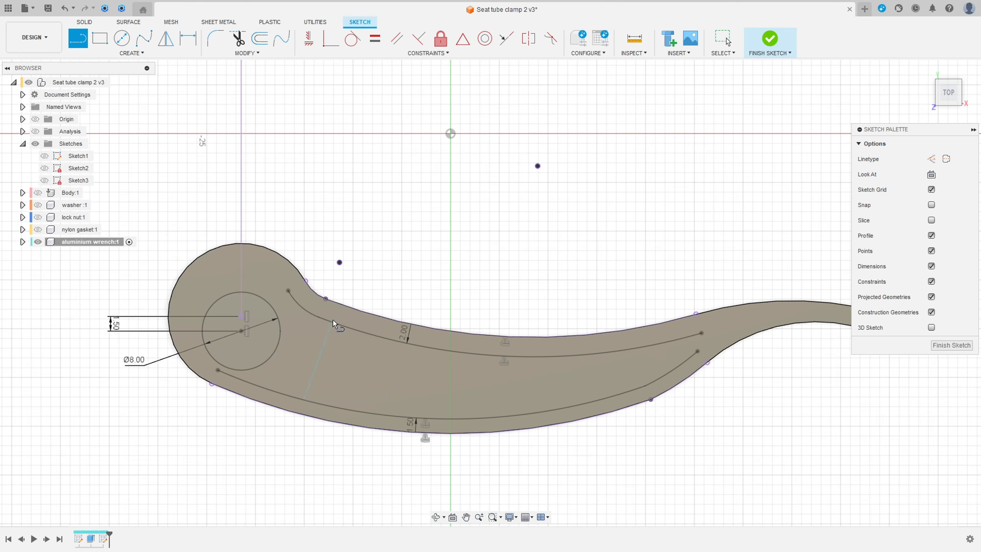
Dimension the angle between the slanted line and the vertical projected line as 15° and place its label above the wrench.
left_click(188, 38)
left_click(319, 355)
left_click(242, 281)
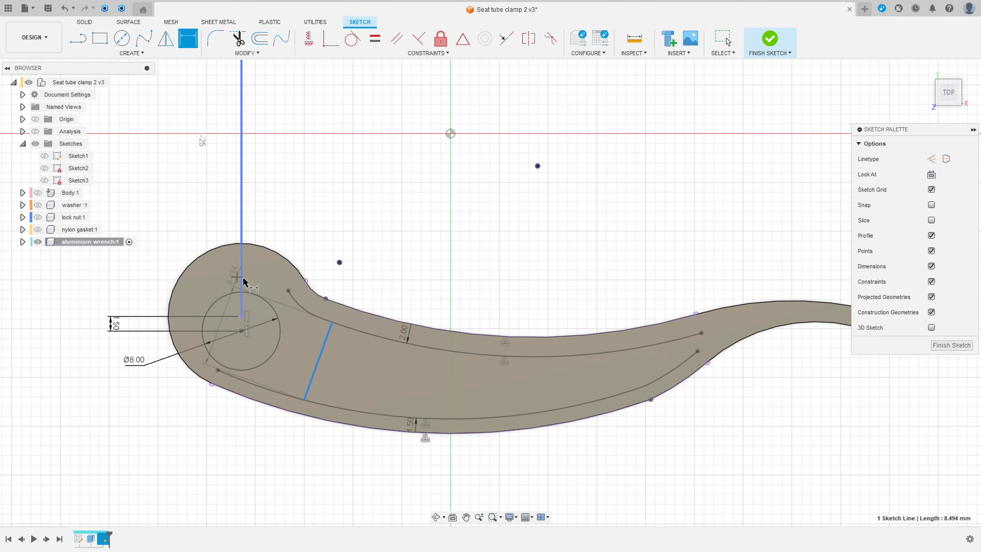
left_click(308, 205)
type("15")
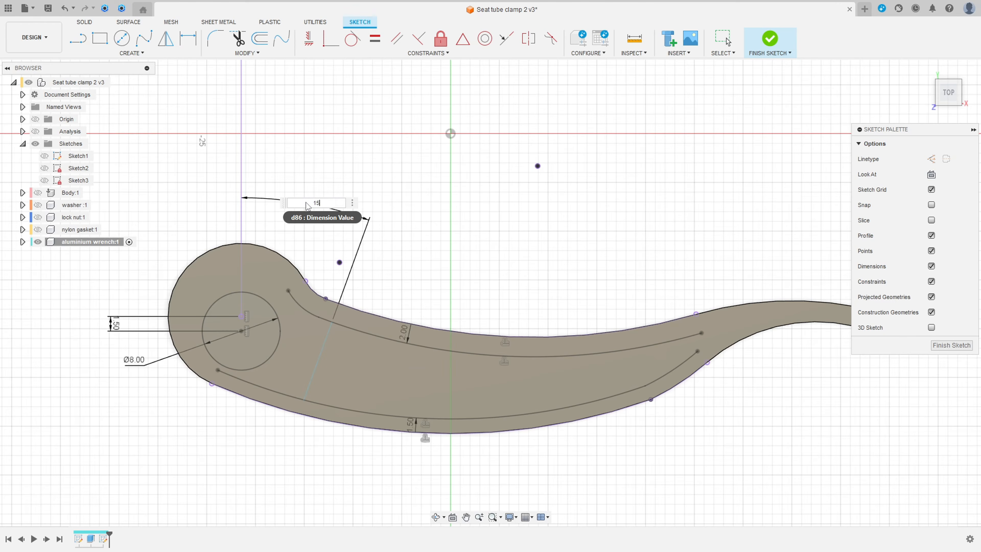
key("Return")
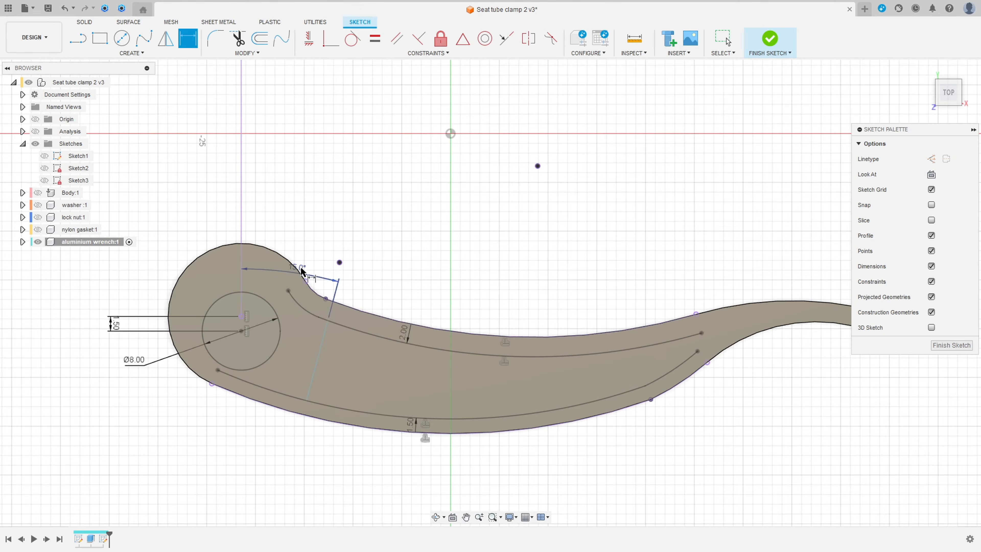
left_click_drag(302, 272, 309, 208)
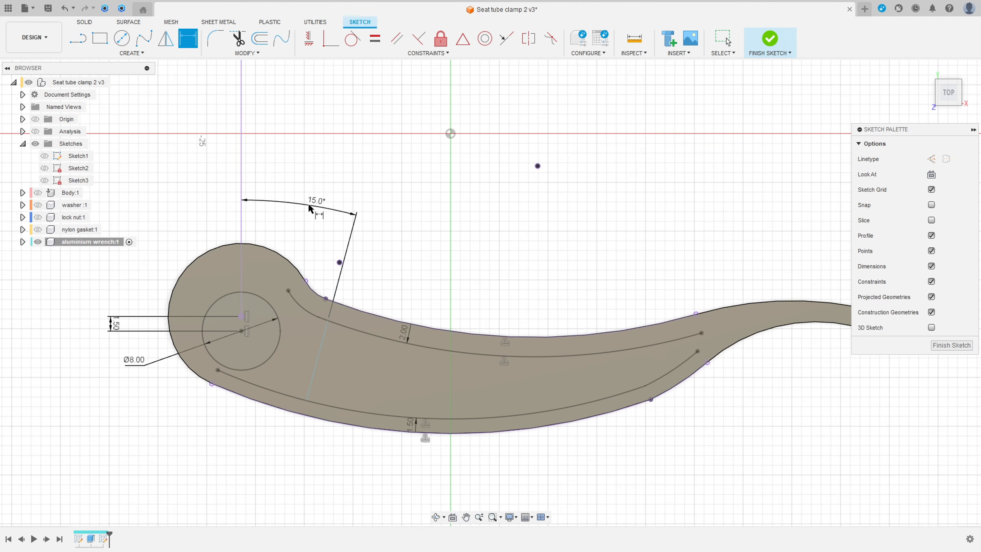
Dimension the distance from the 8 mm circle's center to the slanted line as 10 mm and reposition the 15° label.
left_click(322, 340)
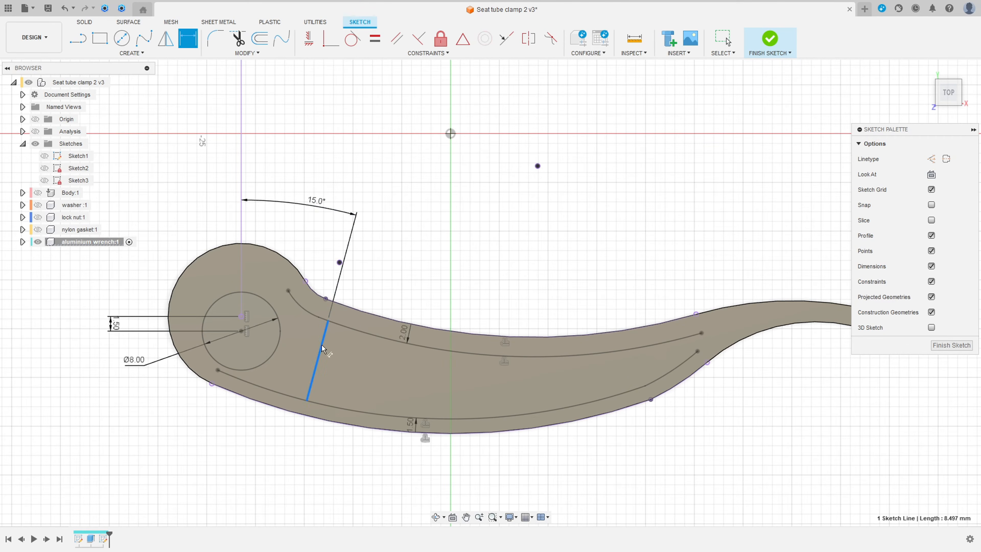
left_click(242, 331)
left_click(317, 236)
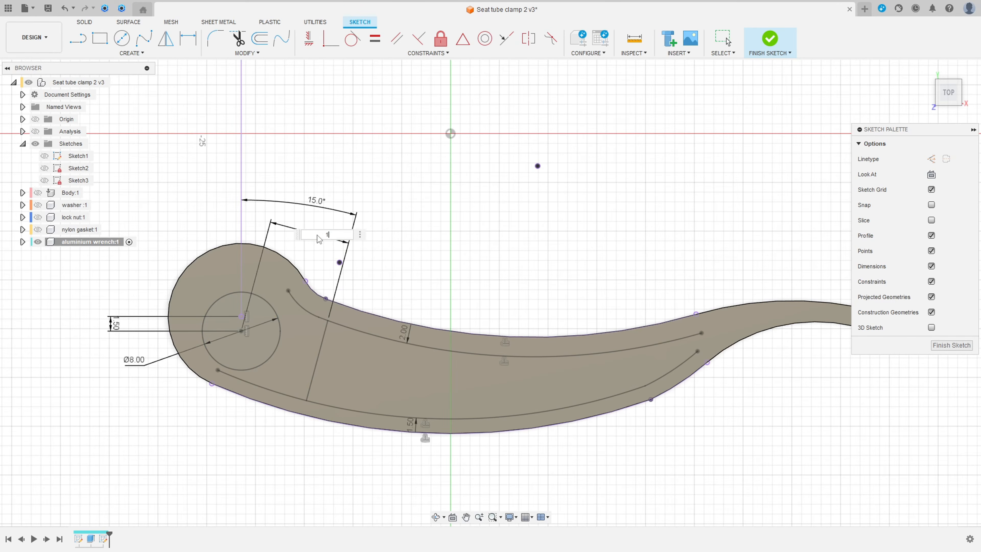
type("100")
key("Return")
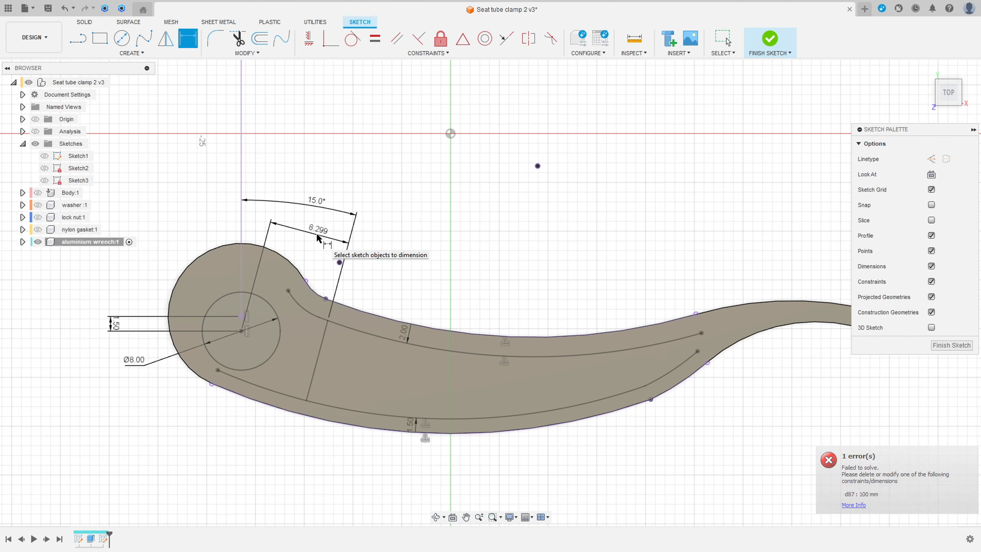
key("Escape")
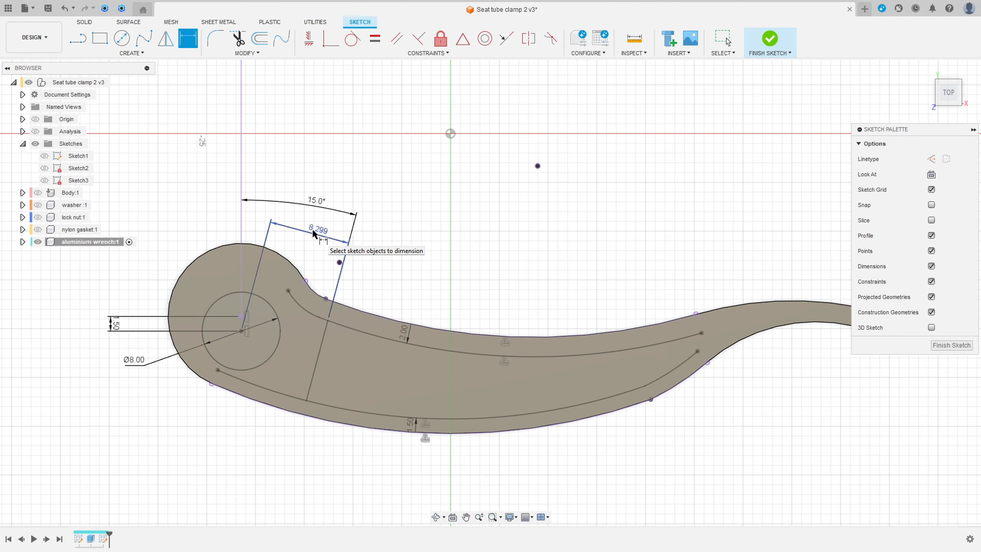
double_click(318, 231)
type("10")
key("Return")
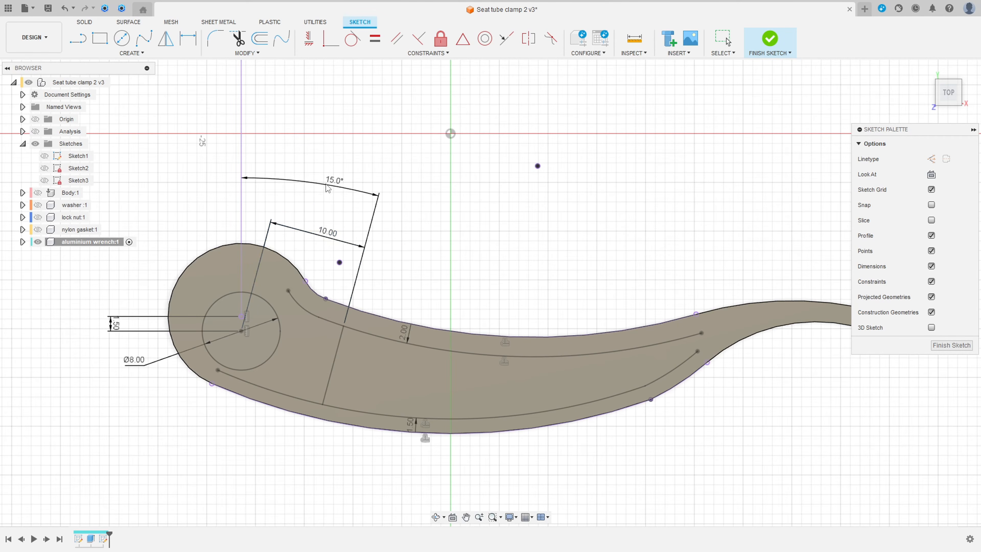
left_click(331, 181)
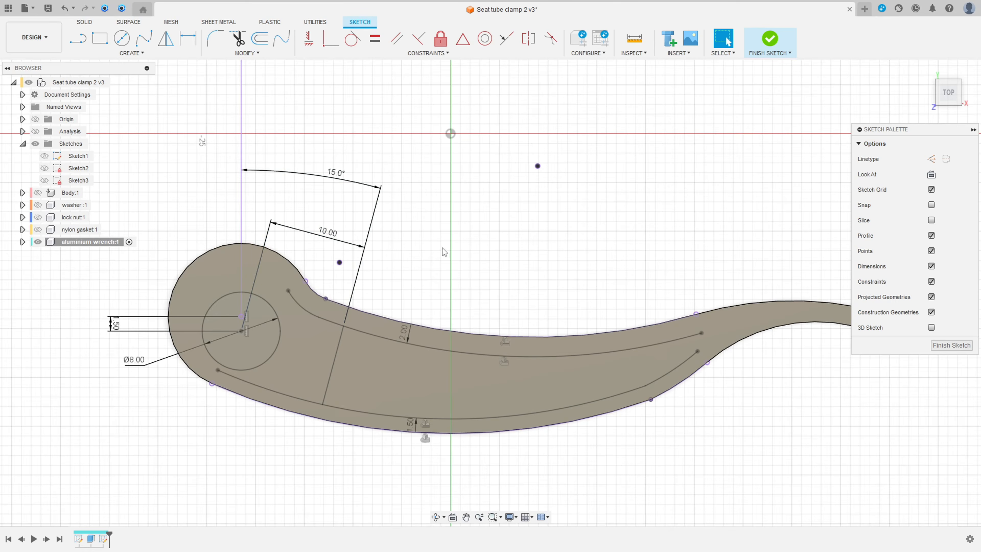
Draw a three-point arc from the upper offset curve to the lower offset curve, bulging toward the handle's tip.
middle_click_drag(409, 258, 416, 243)
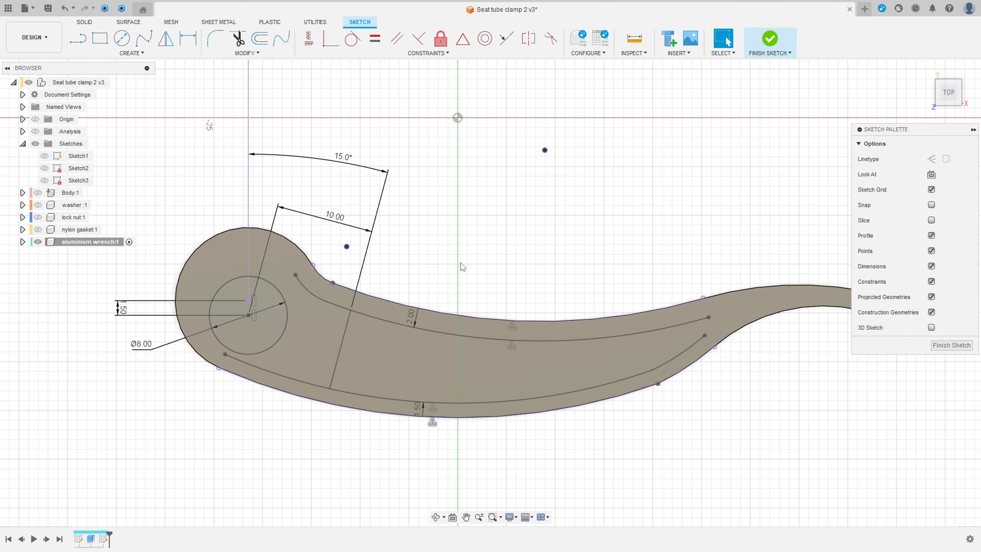
scroll(463, 267, "up", 2)
left_click(131, 53)
mouse_move(124, 97)
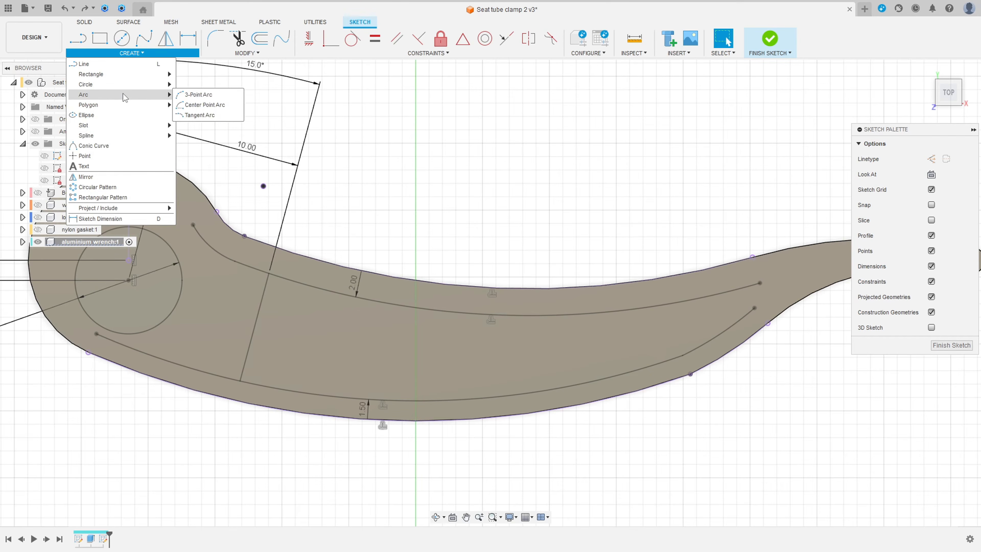
left_click(199, 95)
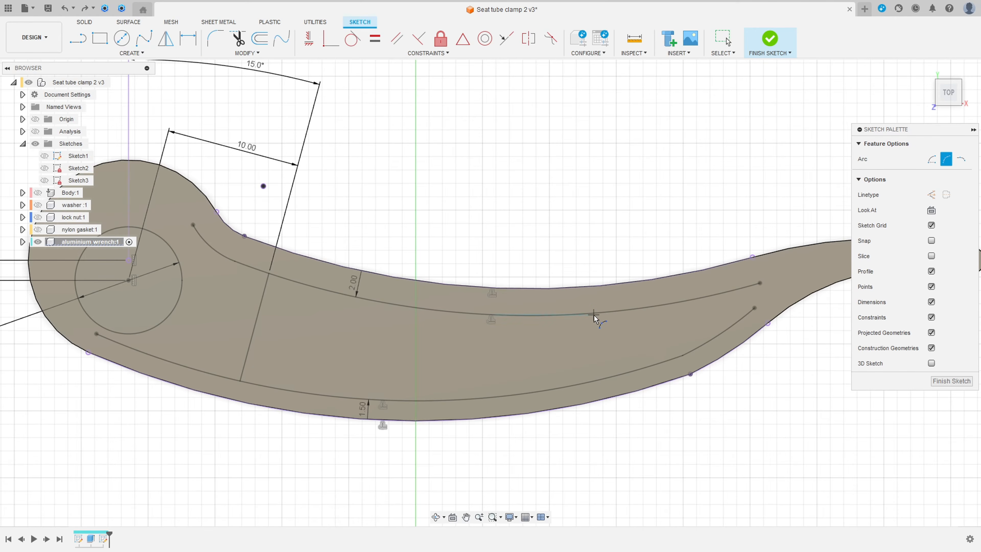
left_click(574, 313)
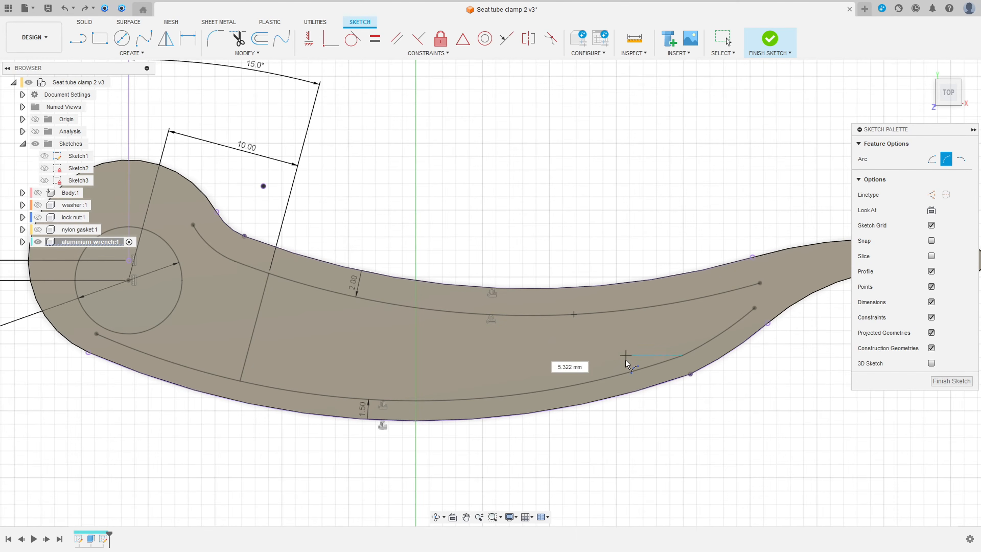
left_click(585, 380)
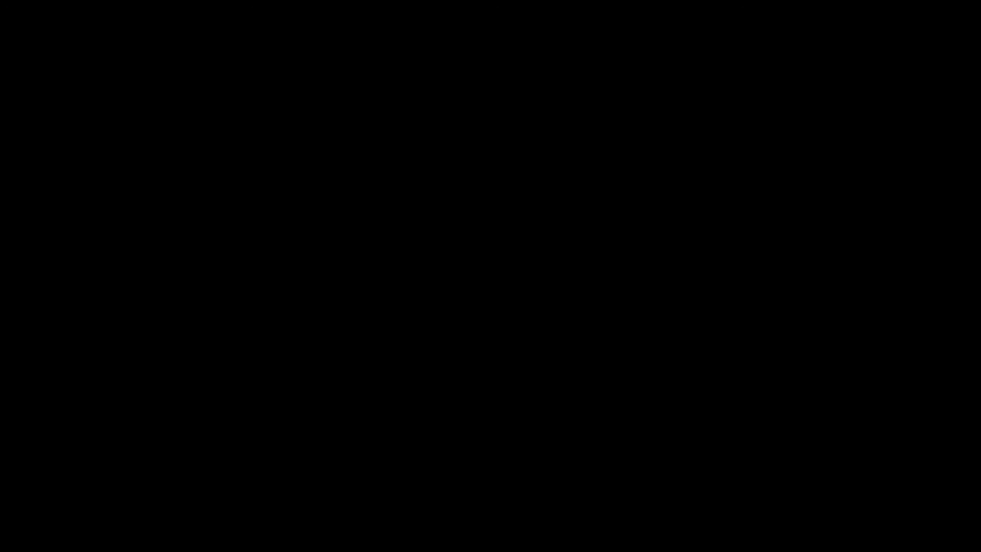
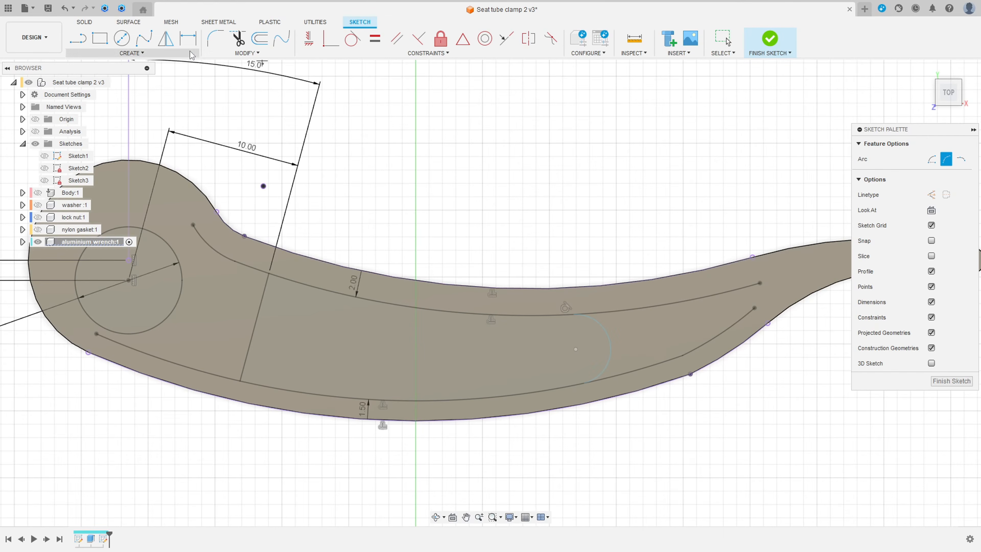
Trim the upper and lower offset curves where they extend past the arc toward the handle's tip.
left_click(240, 41)
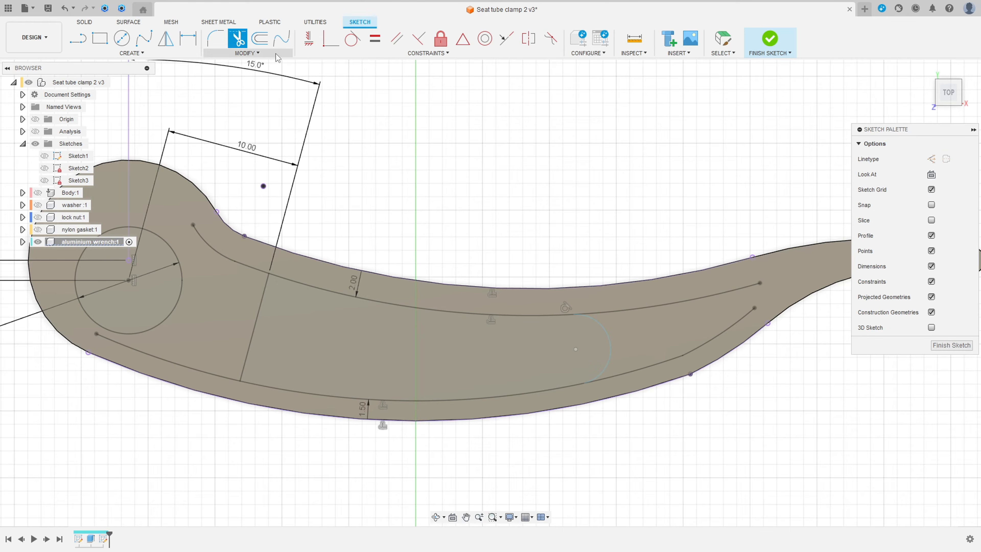
left_click(659, 361)
left_click(694, 347)
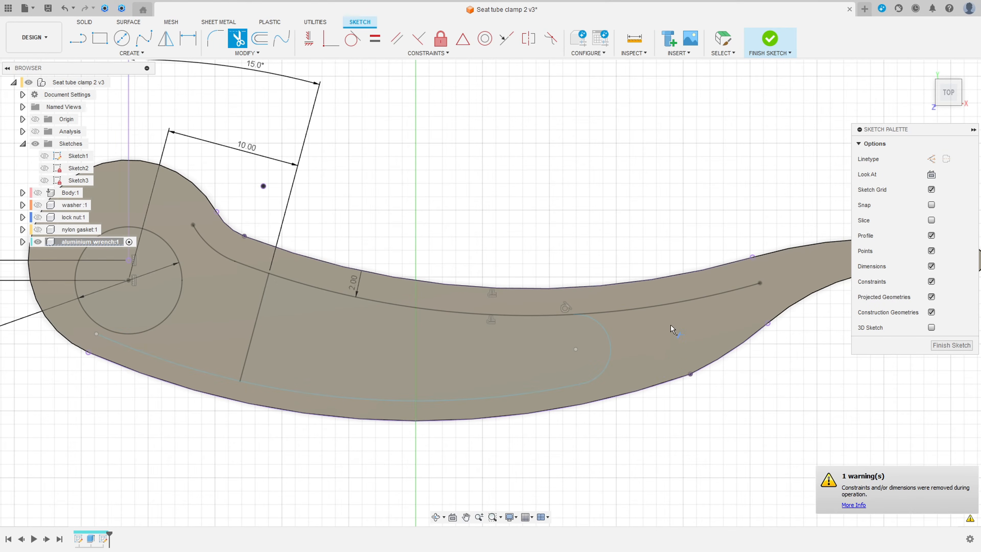
left_click(659, 307)
Make the end arc tangent to the lower offset curve.
left_click(351, 39)
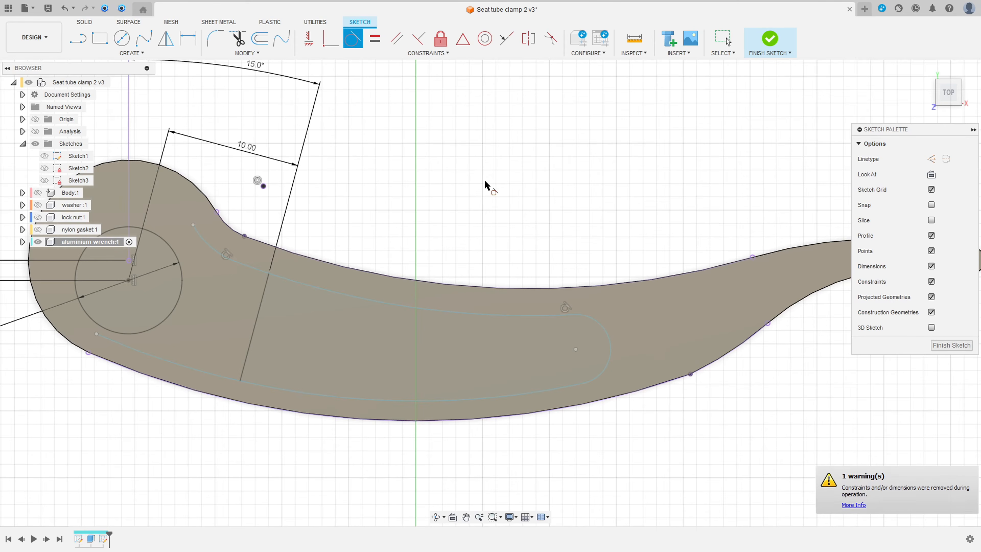
left_click(598, 378)
left_click(580, 386)
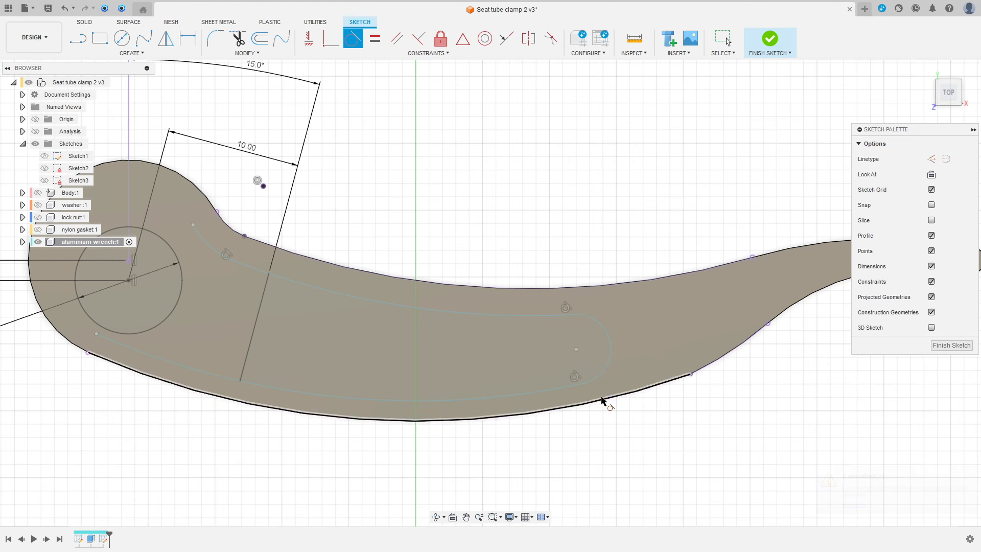
key("Escape")
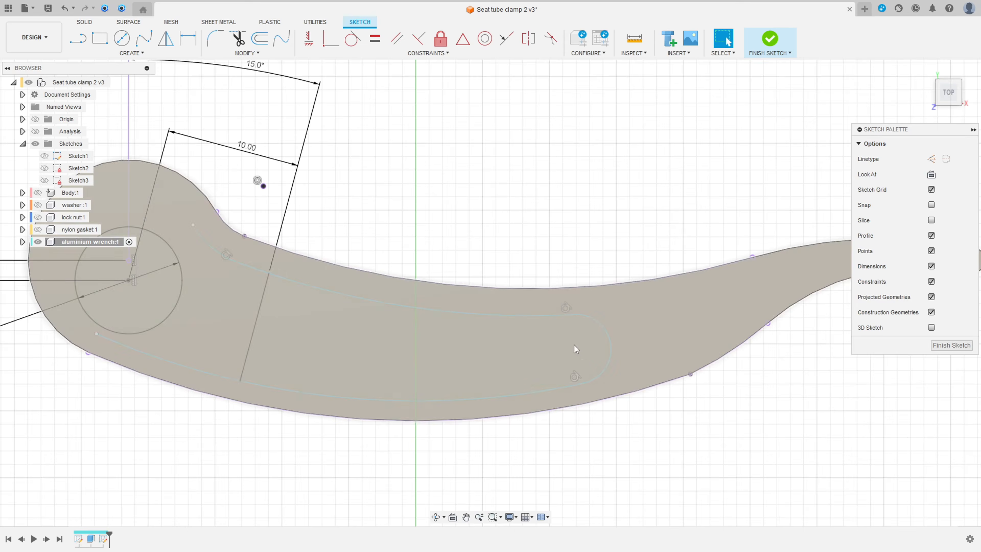
Move the end arc toward the handle's tip, shrinking its radius to about 1.9 mm.
left_click_drag(577, 350, 690, 327)
mouse_move(711, 317)
left_mouse_down()
mouse_move(704, 316)
mouse_move(725, 313)
mouse_move(703, 321)
left_mouse_up()
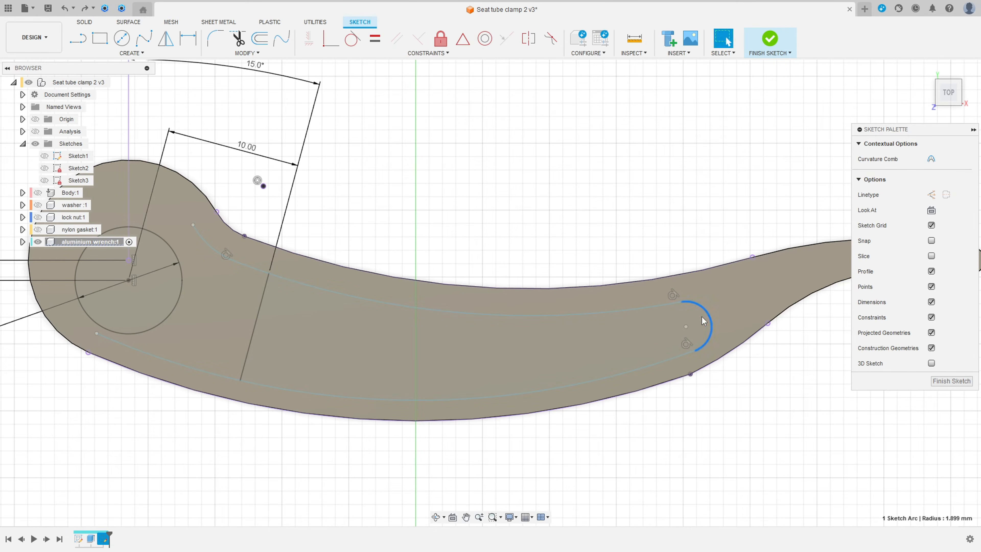
left_click(525, 250)
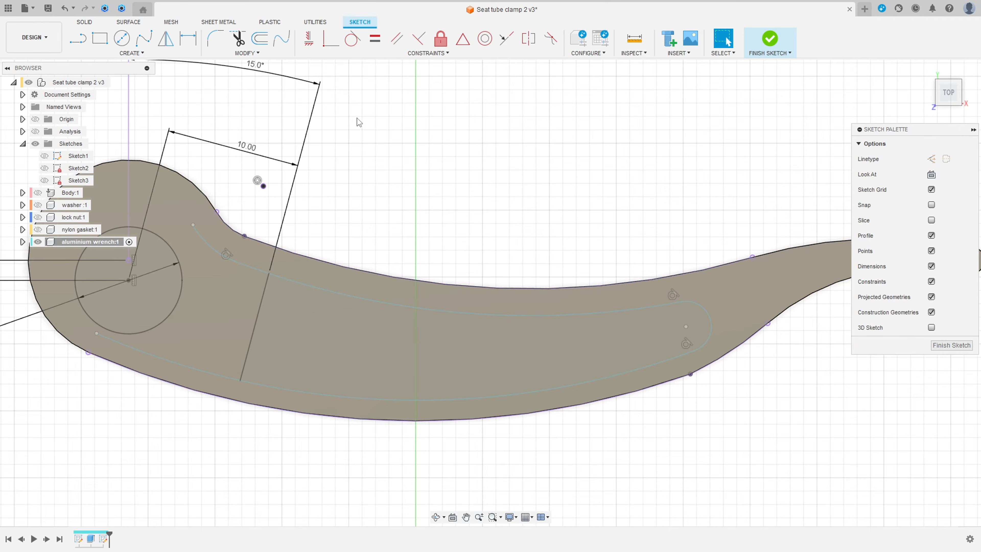
Dimension the gap between the upper pocket curve and the wrench's upper edge as 2 mm.
left_click(188, 39)
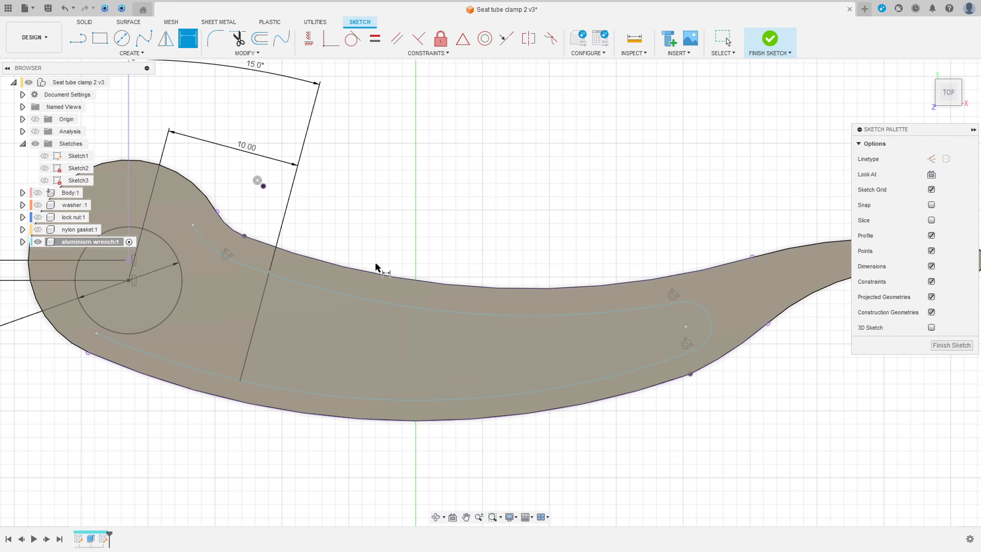
left_click(388, 304)
left_click(396, 279)
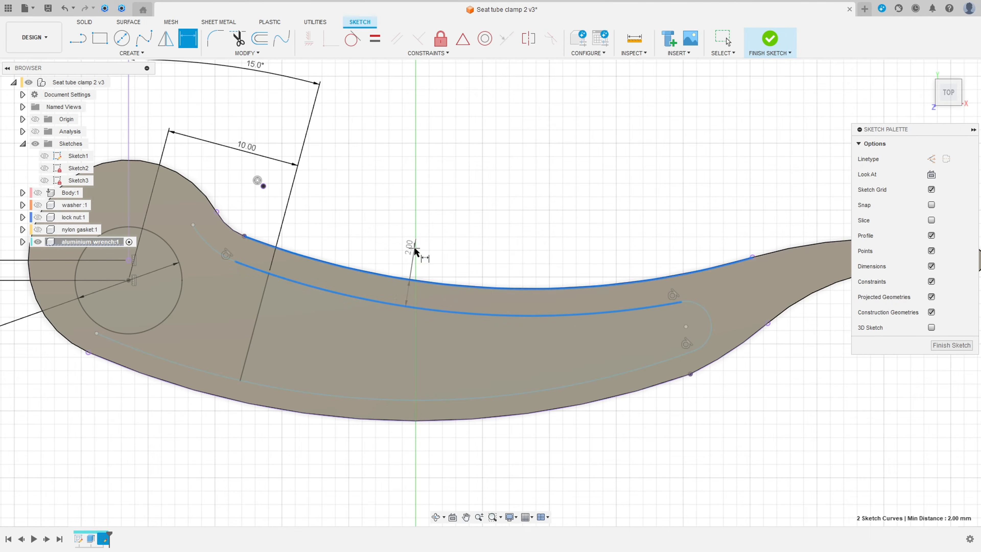
left_click(415, 250)
type("2")
key("Return")
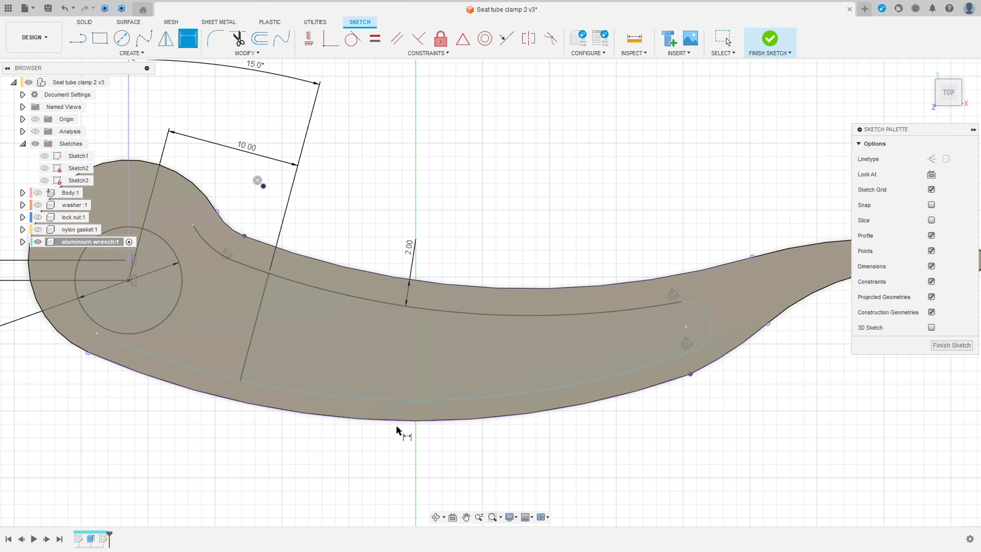
Dimension the gap between the lower pocket curve and the wrench's lower edge as 1.5 mm.
left_click(410, 400)
left_click(407, 421)
left_click(401, 452)
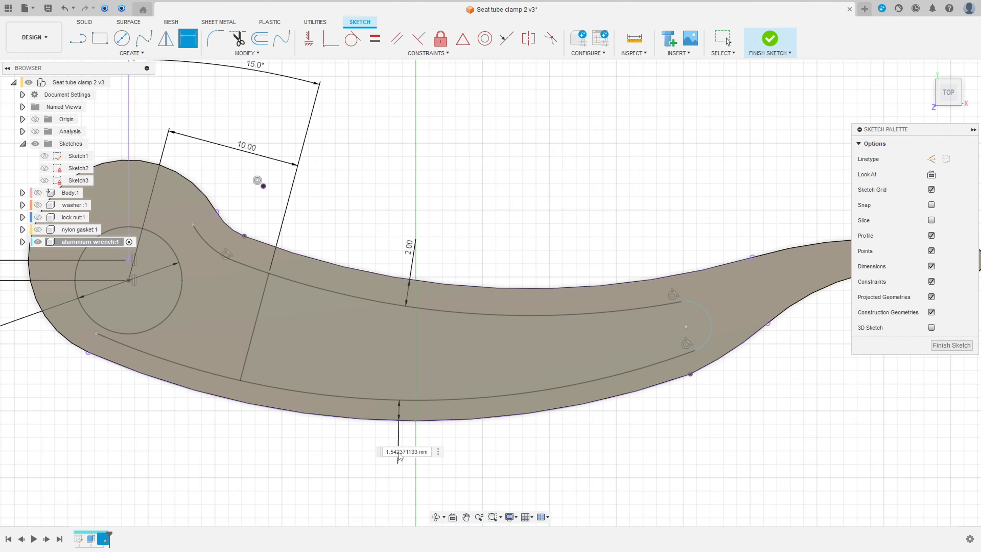
key("BackSpace")
type("1.5")
key("Return")
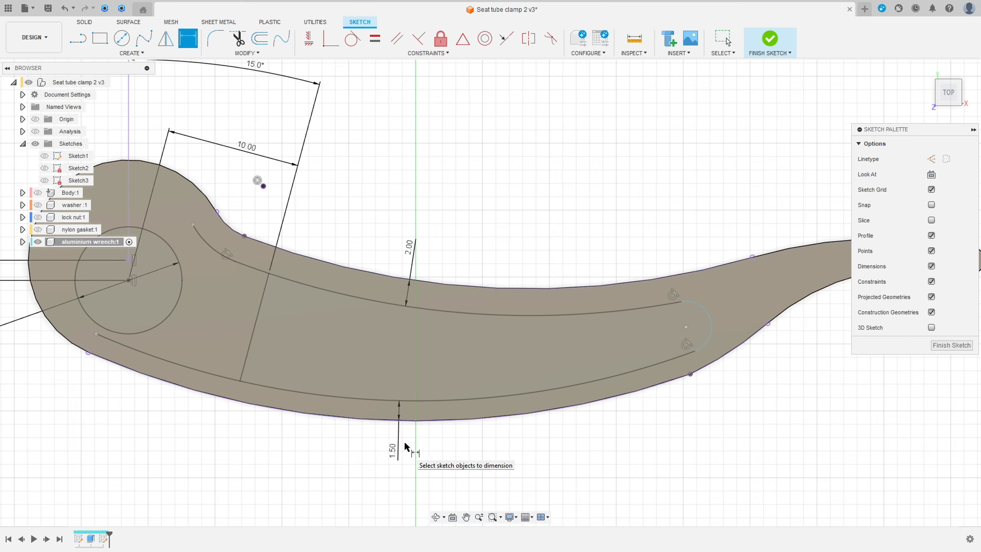
Align the end arc's center vertically with the projected lower edge's vertex and trim the pocket curves beyond the slanted line.
left_click(309, 39)
left_click(686, 328)
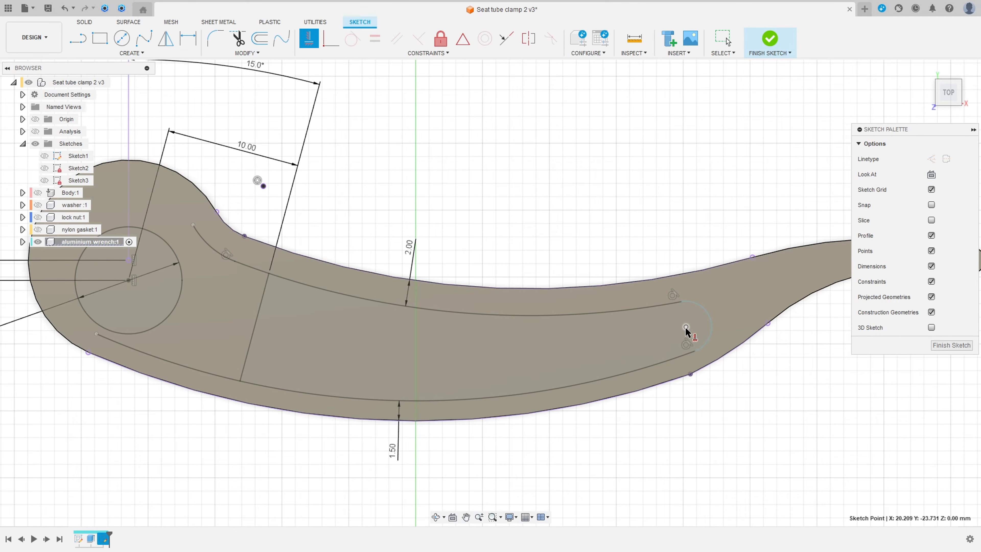
left_click(691, 374)
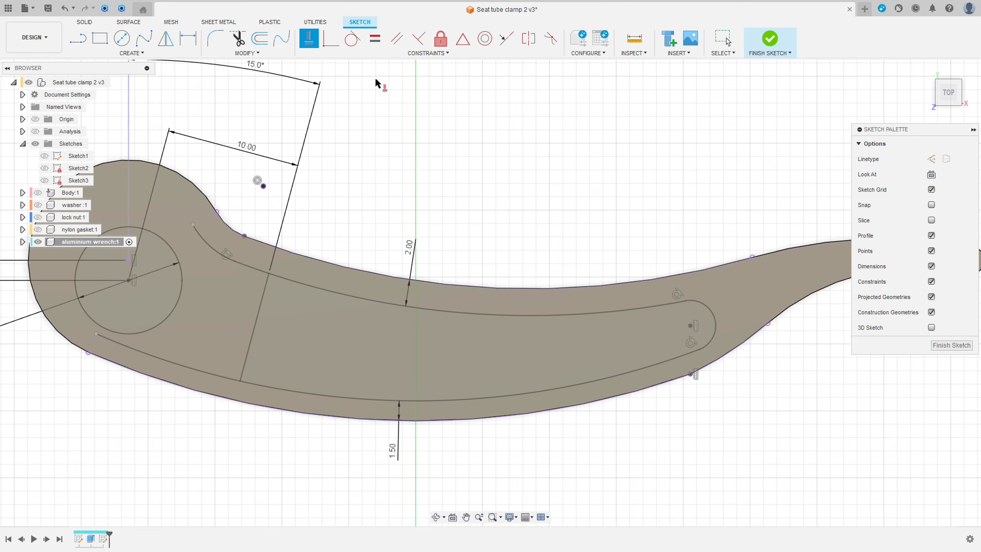
left_click(238, 38)
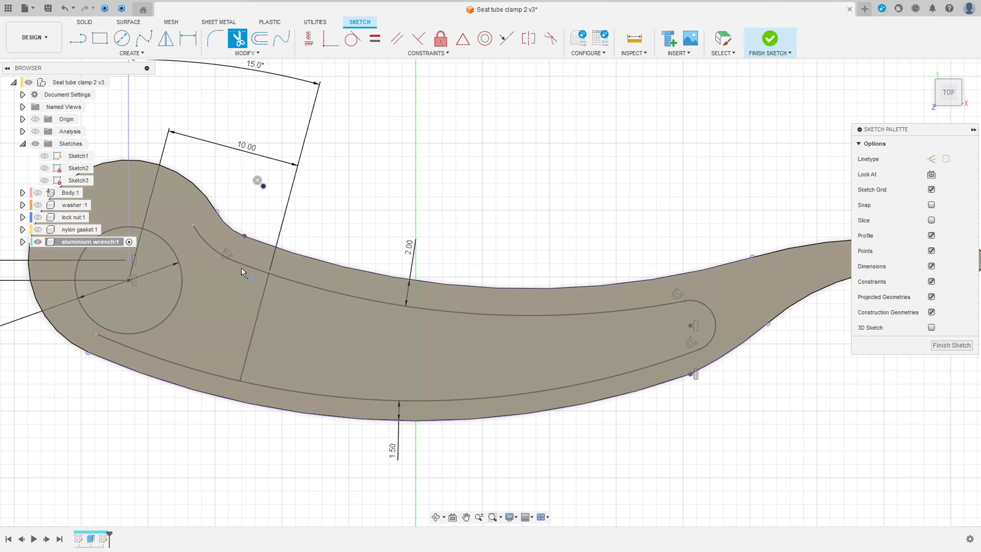
left_click(249, 269)
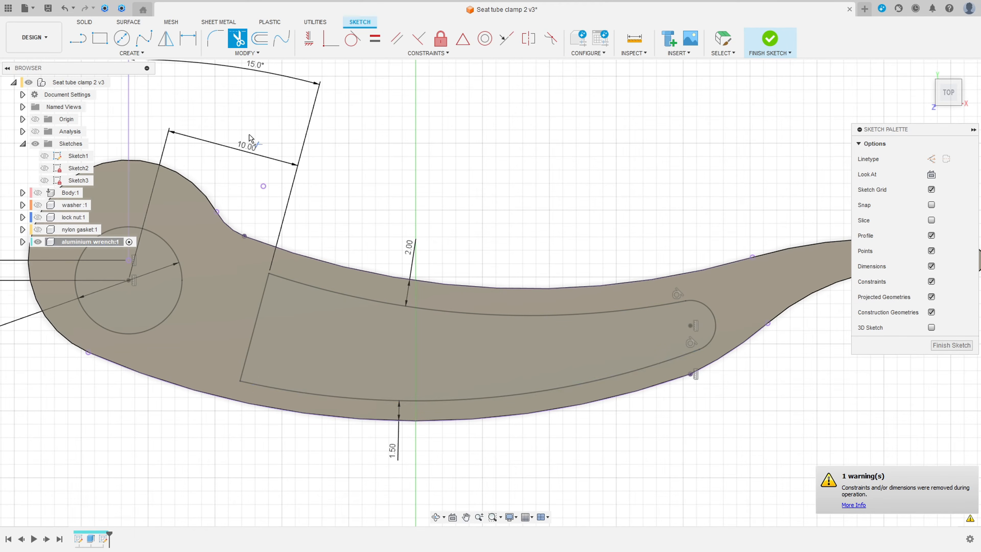
Fillet both corners at the slanted line's ends with a 2 mm radius and finish the sketch.
left_click(216, 38)
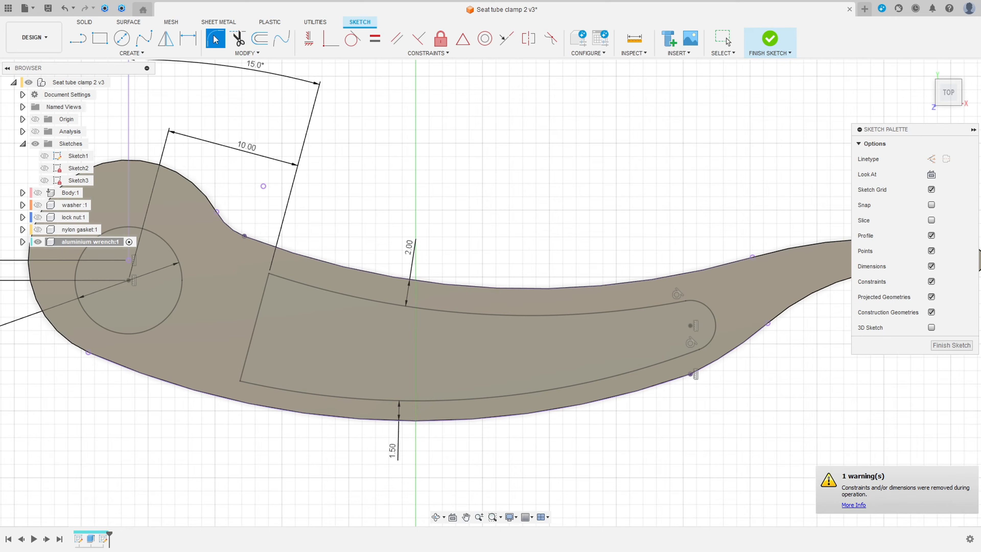
left_click(269, 274)
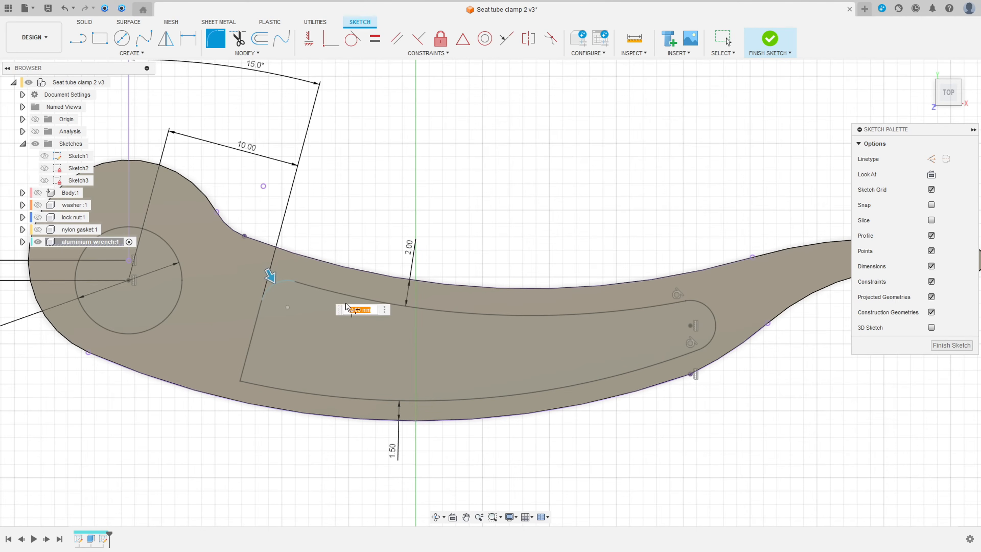
left_click(240, 381)
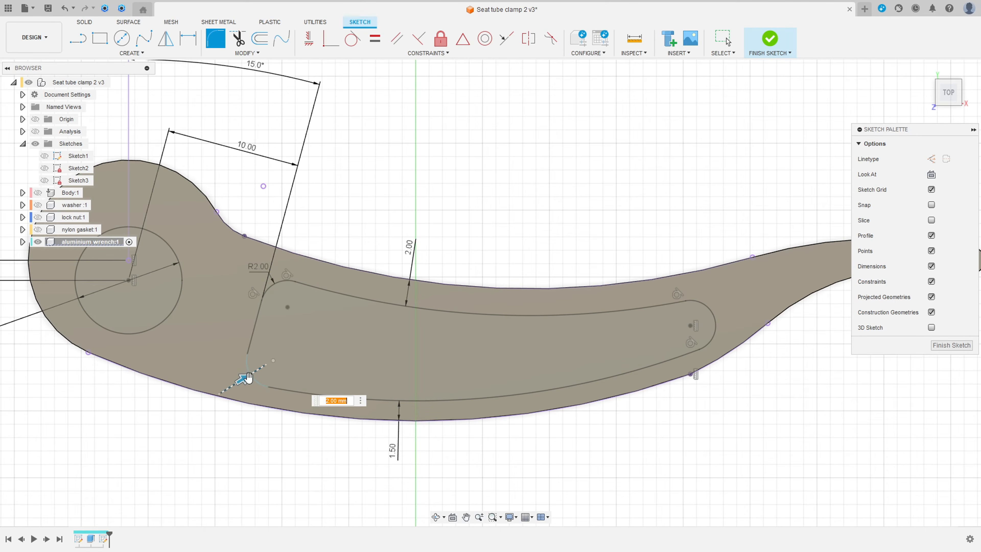
key("Escape")
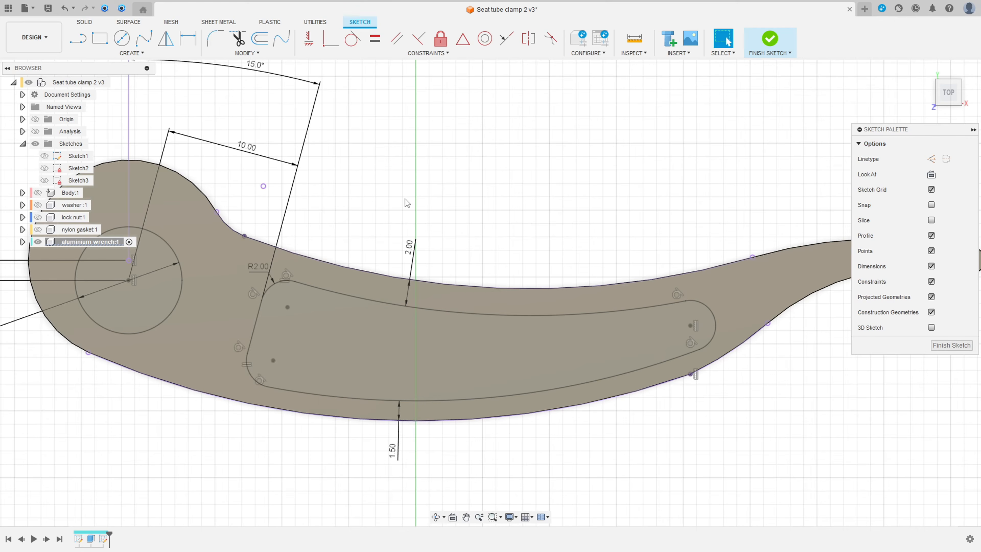
middle_click_drag(374, 254, 265, 219, "shift")
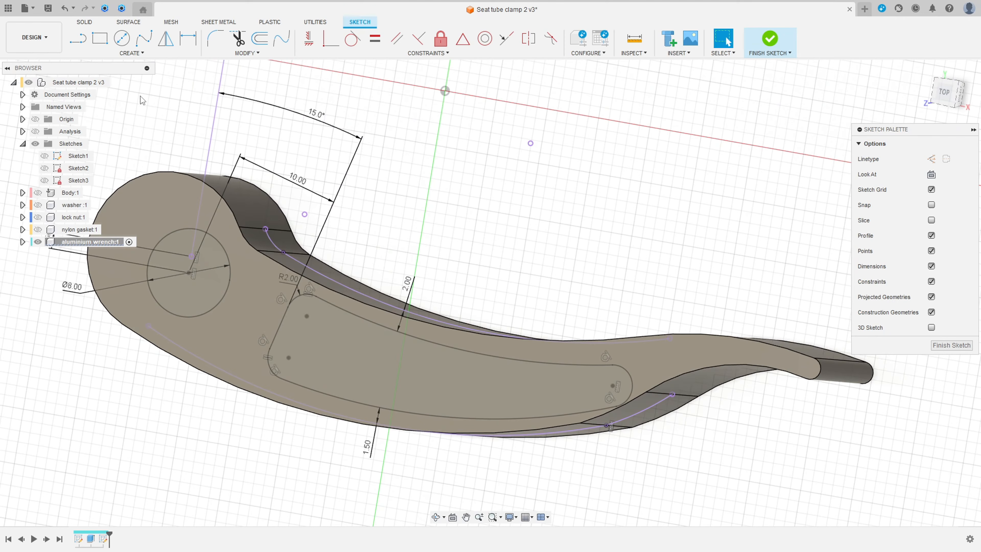
left_click(769, 38)
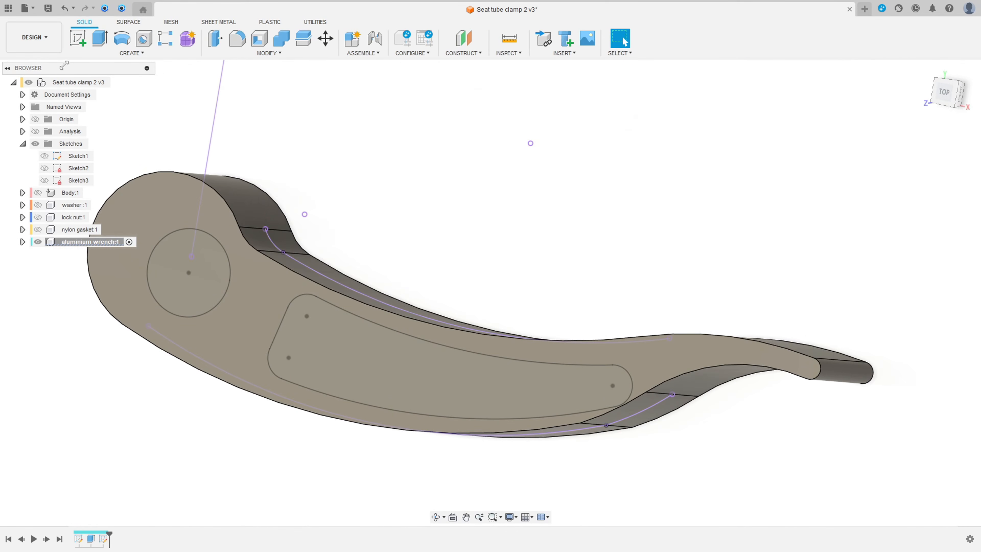
Select the pivot hole circle and inner pocket profile for an Extrude, hiding the wrench's bodies during selection and showing them again.
left_click(100, 38)
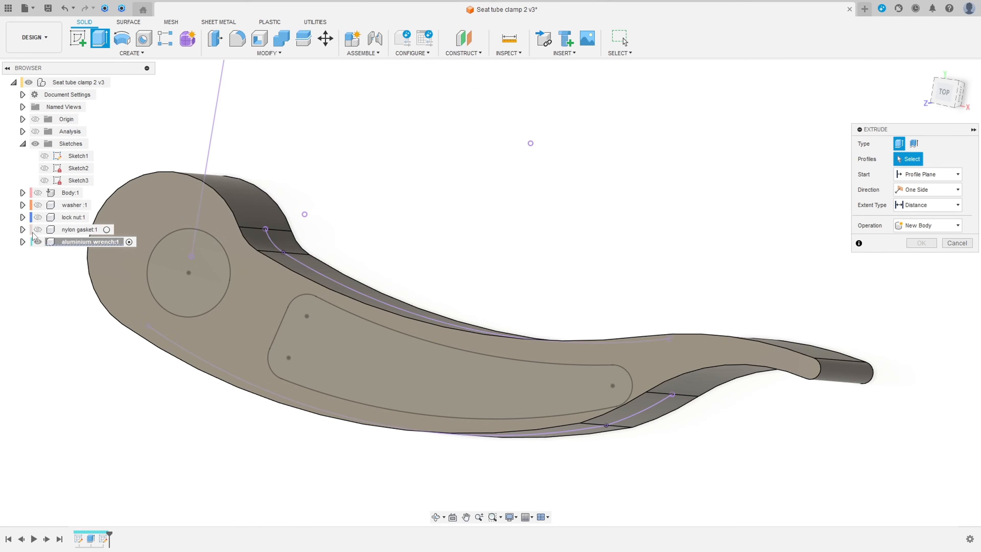
left_click(22, 242)
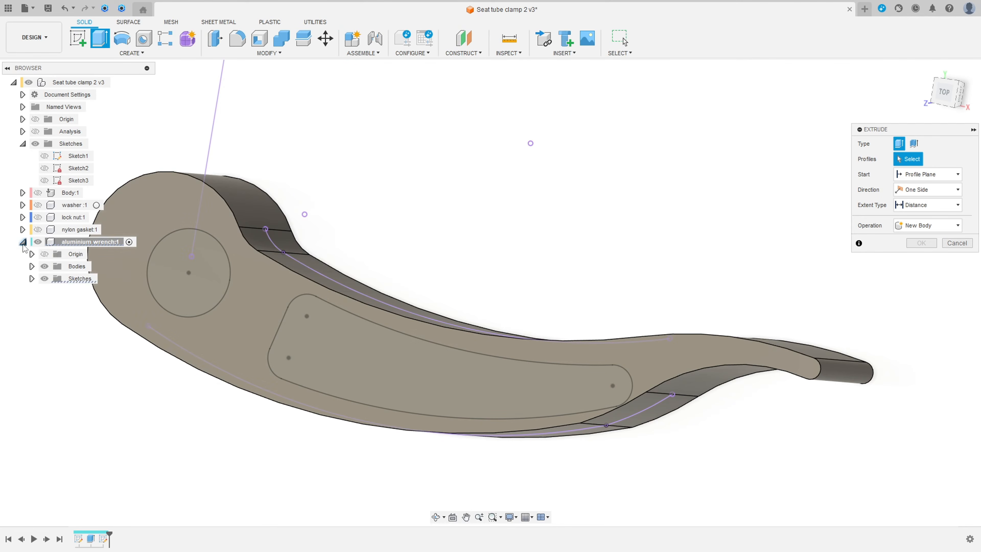
left_click(32, 279)
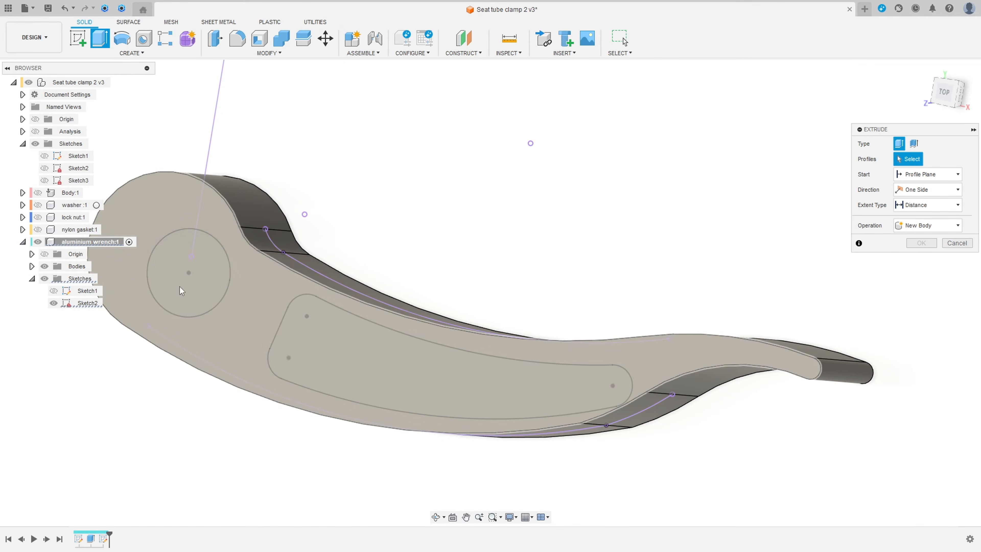
left_click(44, 266)
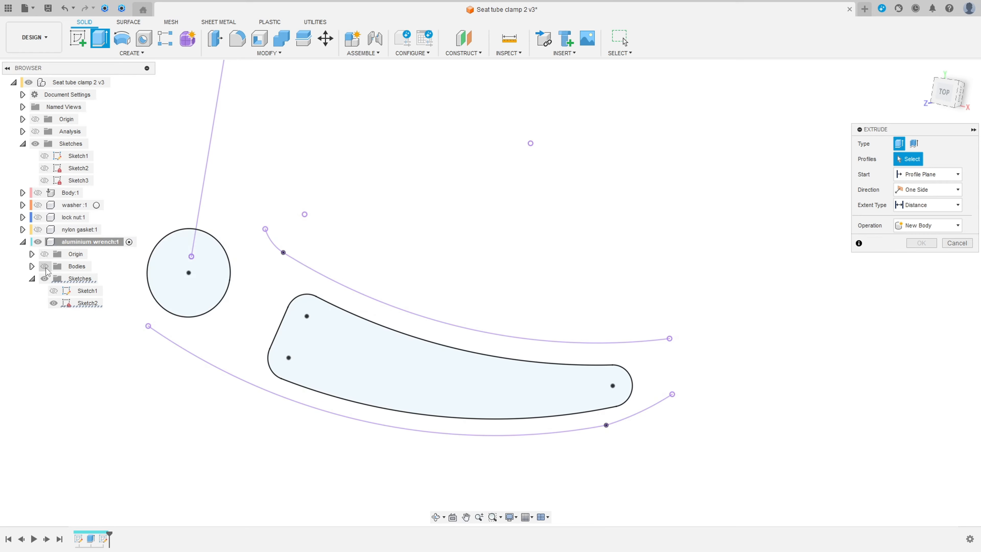
left_click(204, 284)
left_click(388, 353)
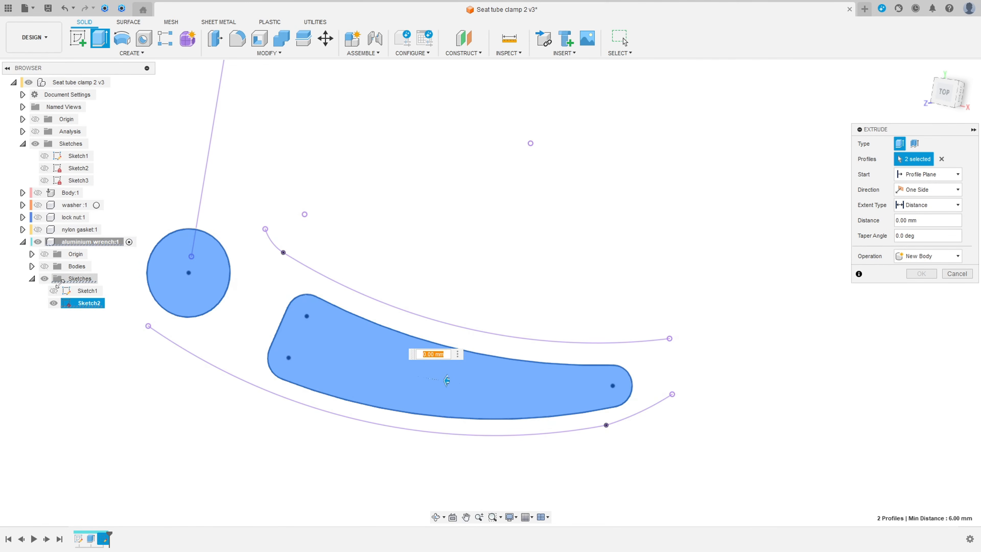
left_click(45, 266)
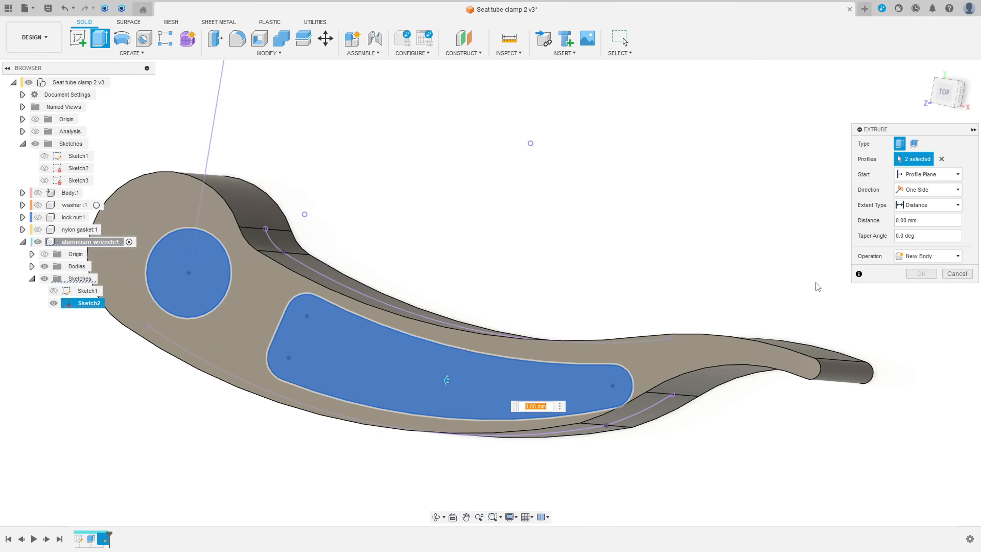
Cut both selected profiles through the wrench, using a symmetric direction and the All extent.
left_click(927, 256)
left_click(926, 280)
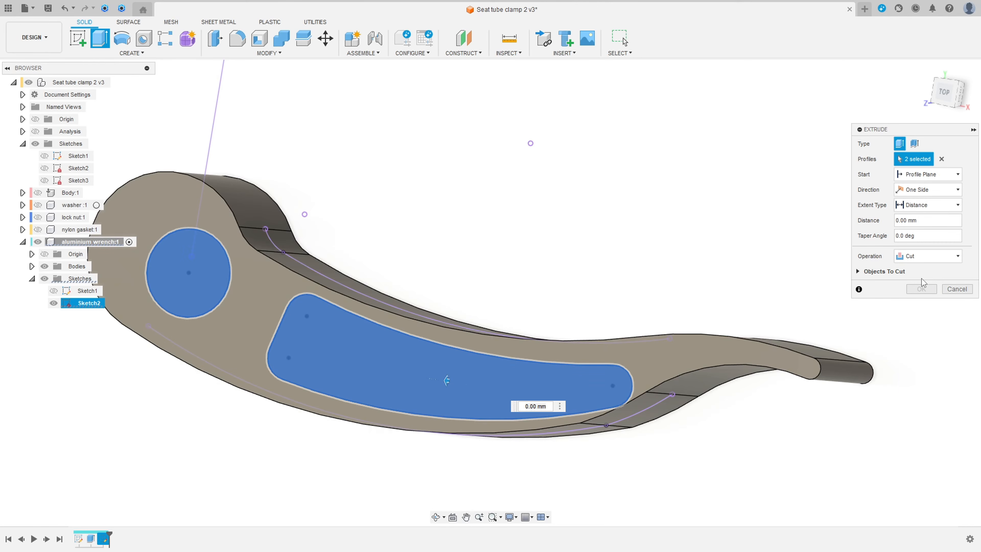
left_click(926, 205)
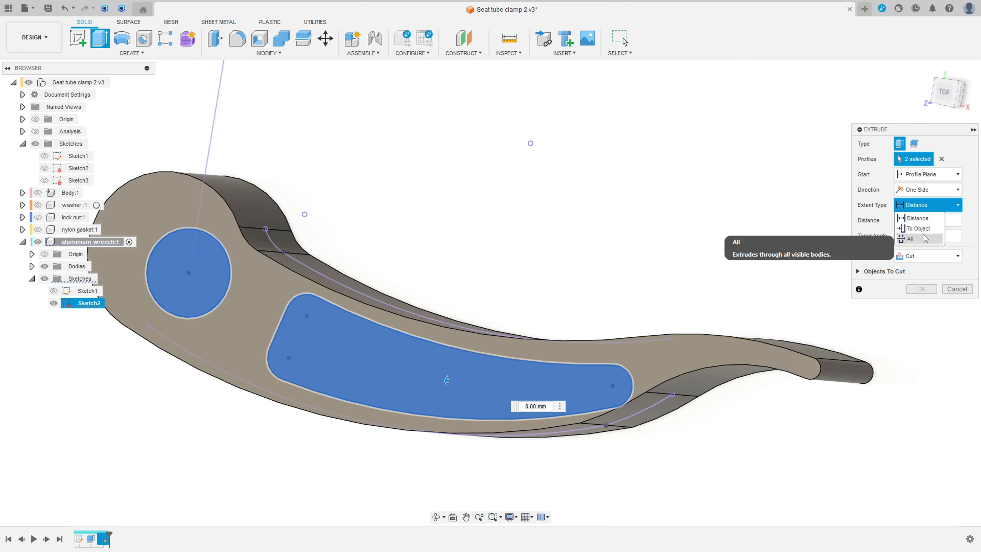
left_click(925, 239)
left_click(927, 190)
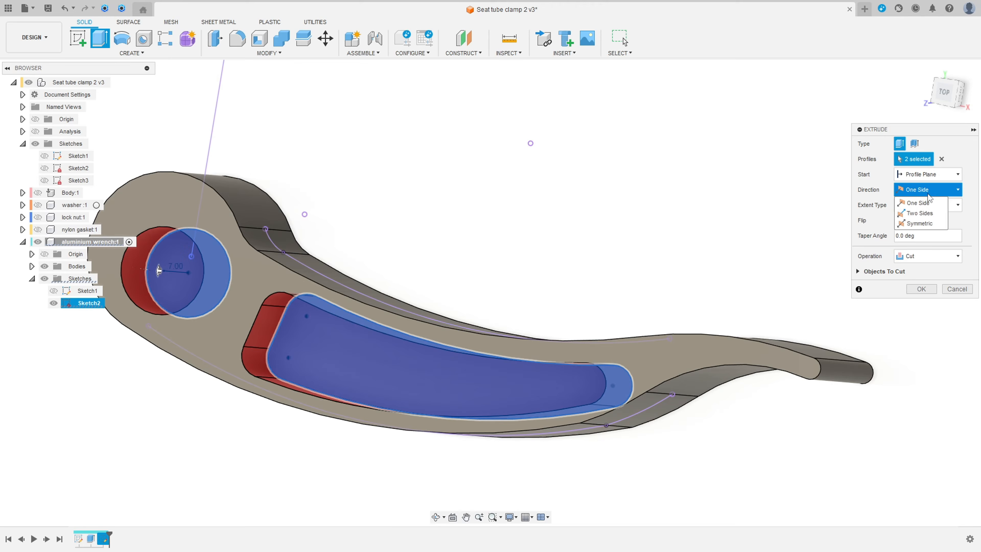
left_click(921, 223)
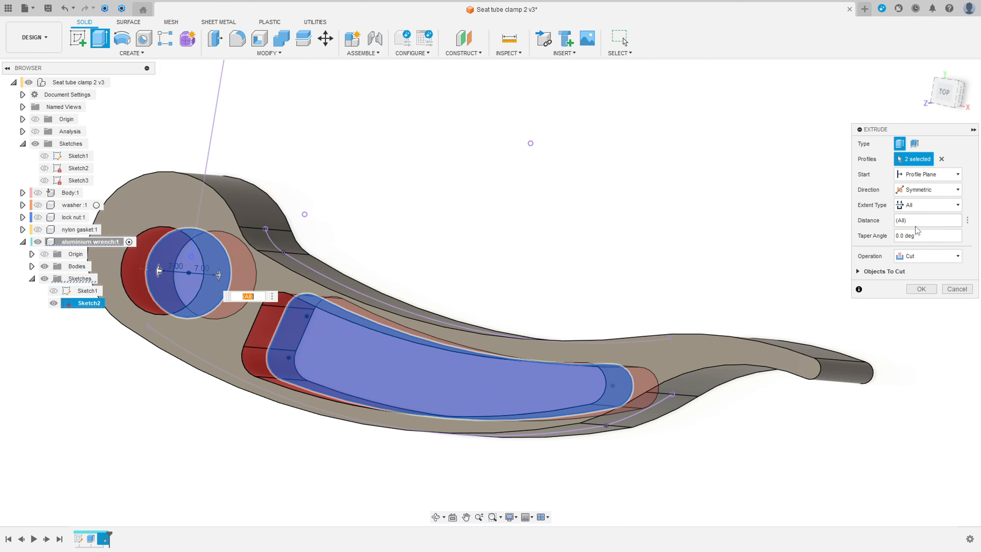
left_click(921, 288)
Create a sketch on the horizontal origin plane and project the pocket's flat slanted end wall into it.
middle_click_drag(416, 292, 444, 284, "shift")
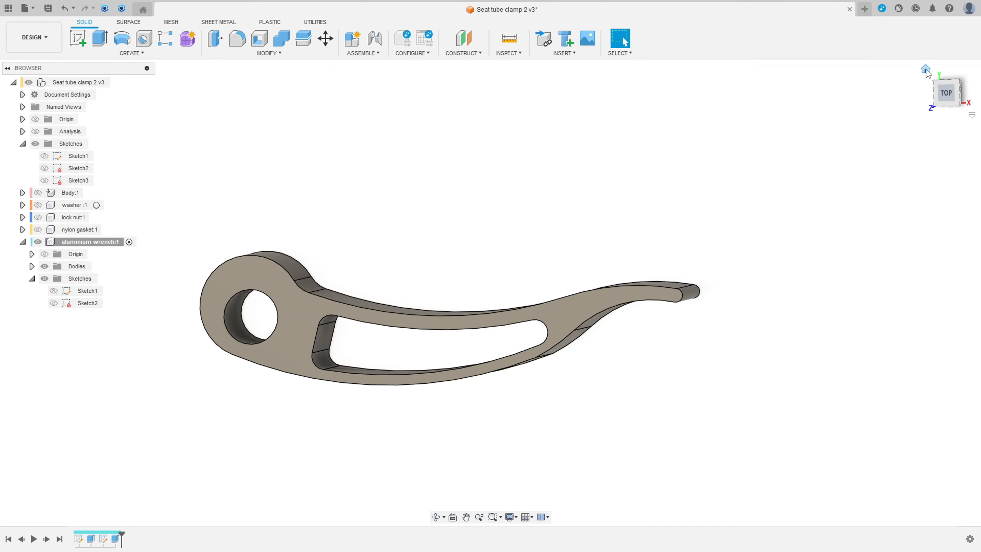
left_click(925, 73)
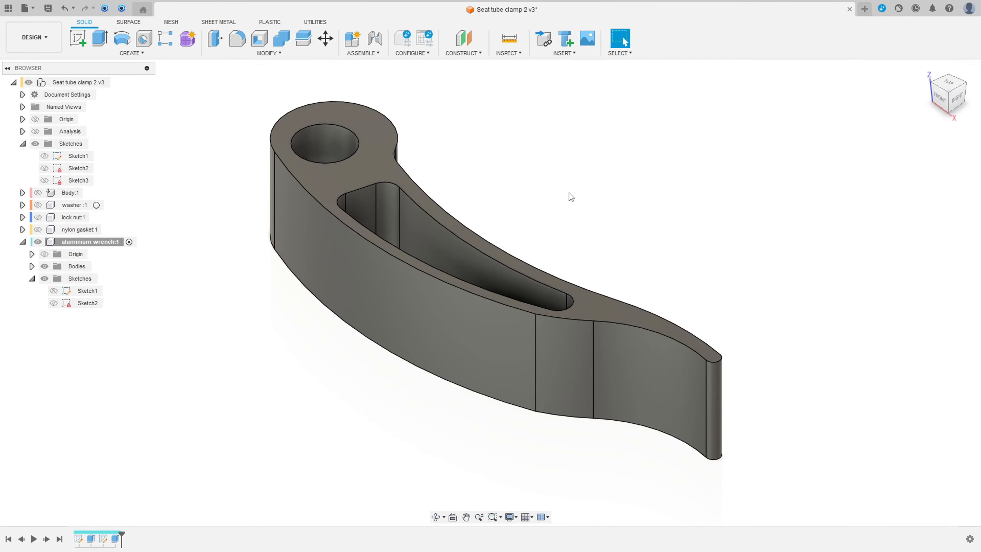
left_click(78, 38)
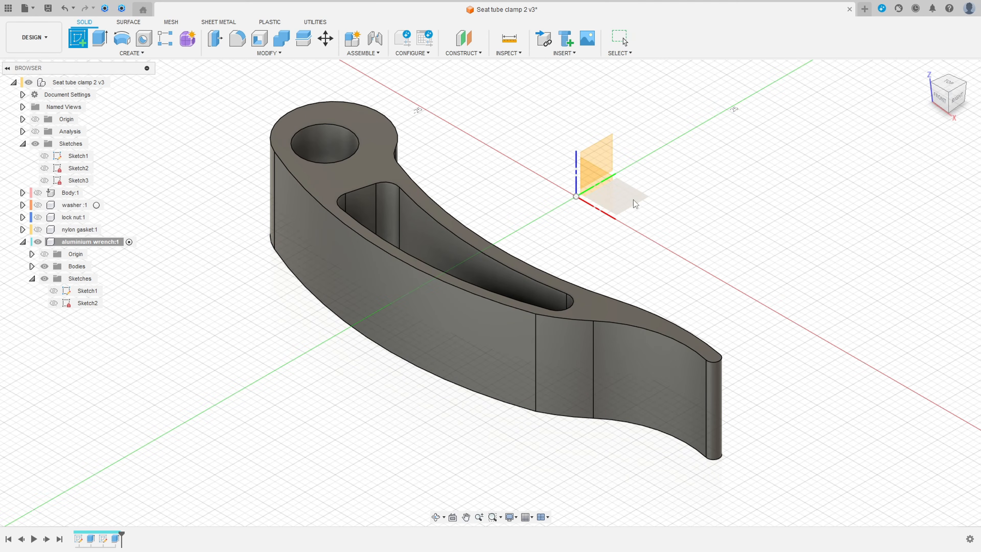
left_click(635, 204)
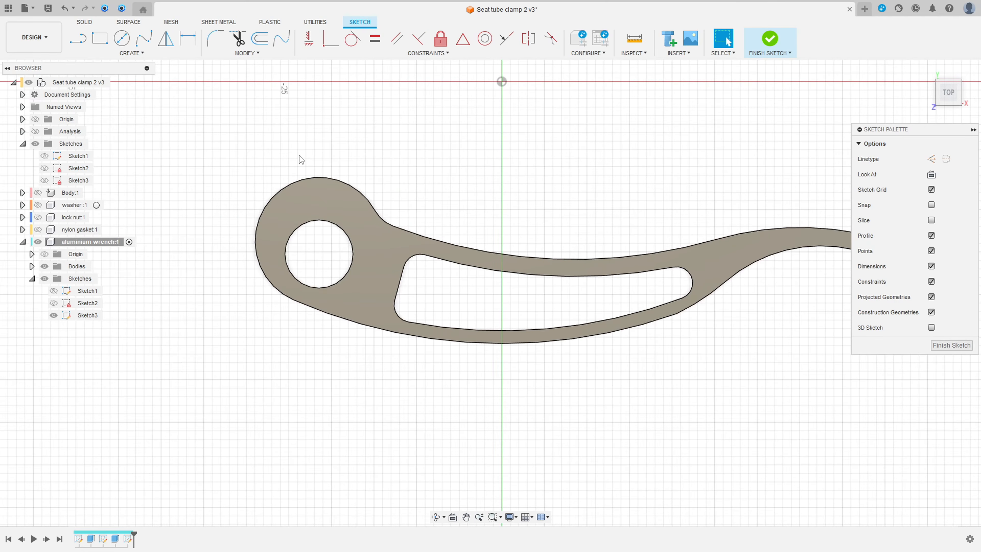
left_click(131, 53)
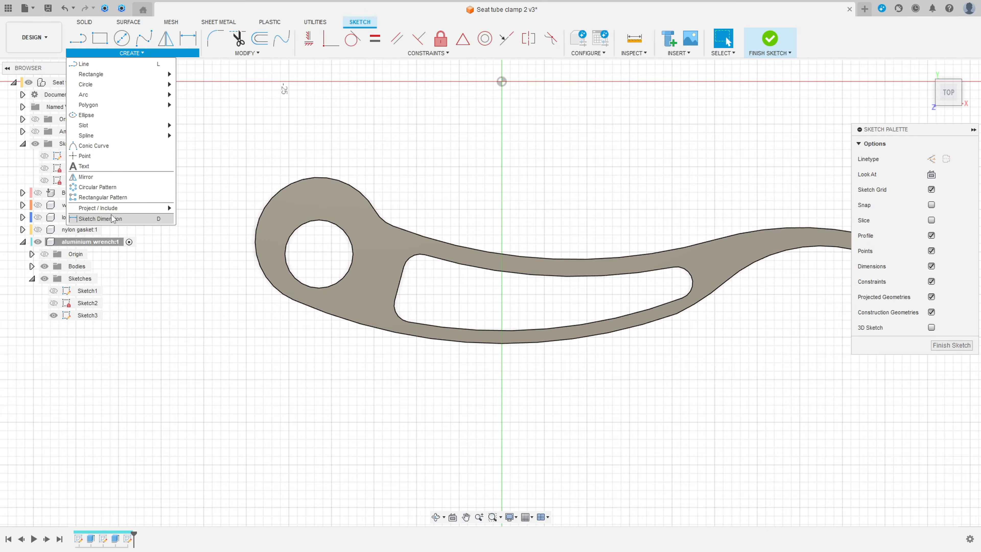
left_click(195, 212)
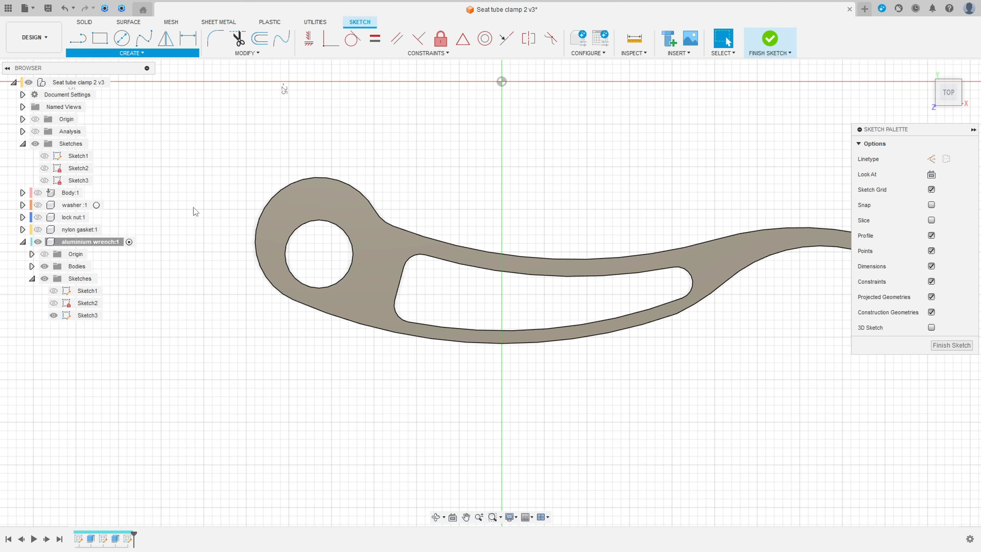
key("p")
middle_click_drag(437, 292, 402, 285, "shift")
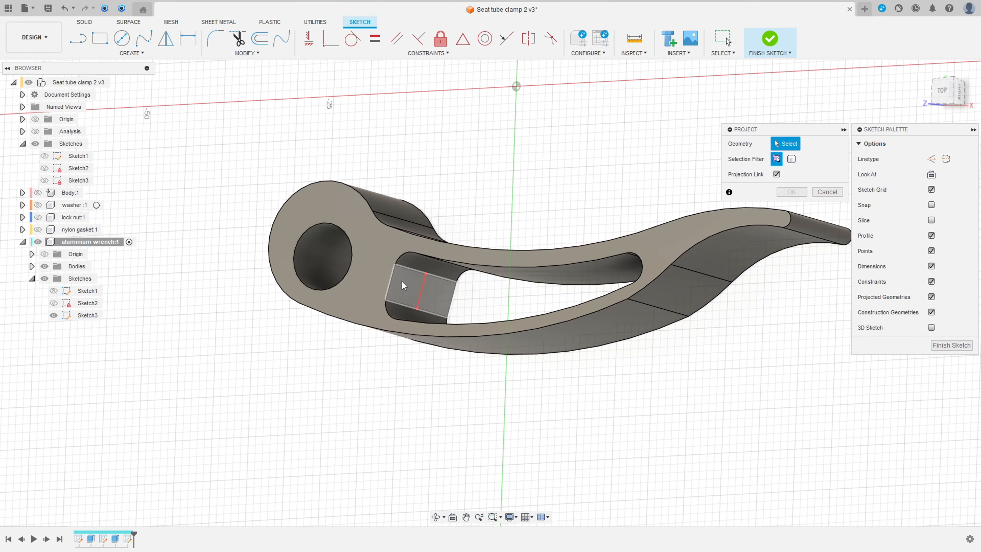
left_click(404, 285)
left_click(790, 193)
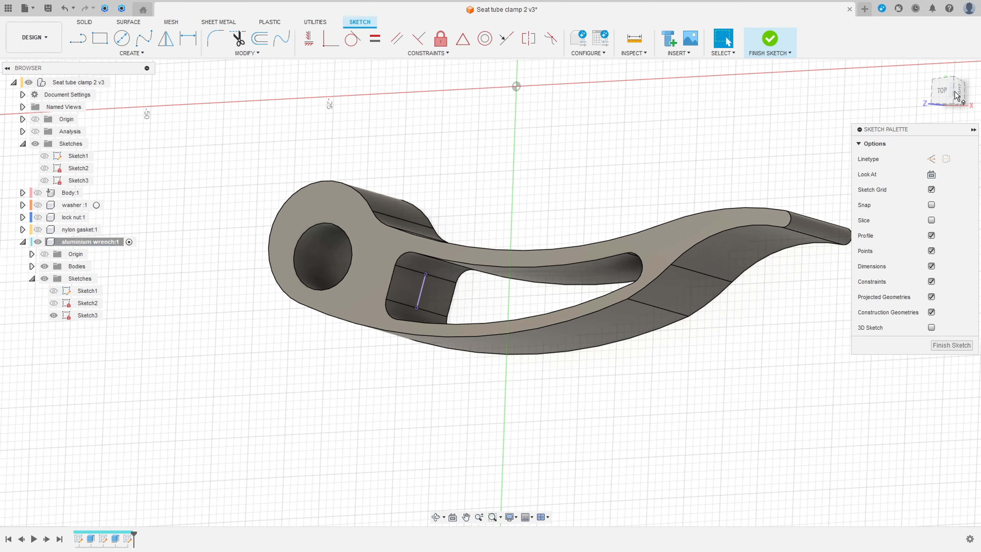
left_click(946, 91)
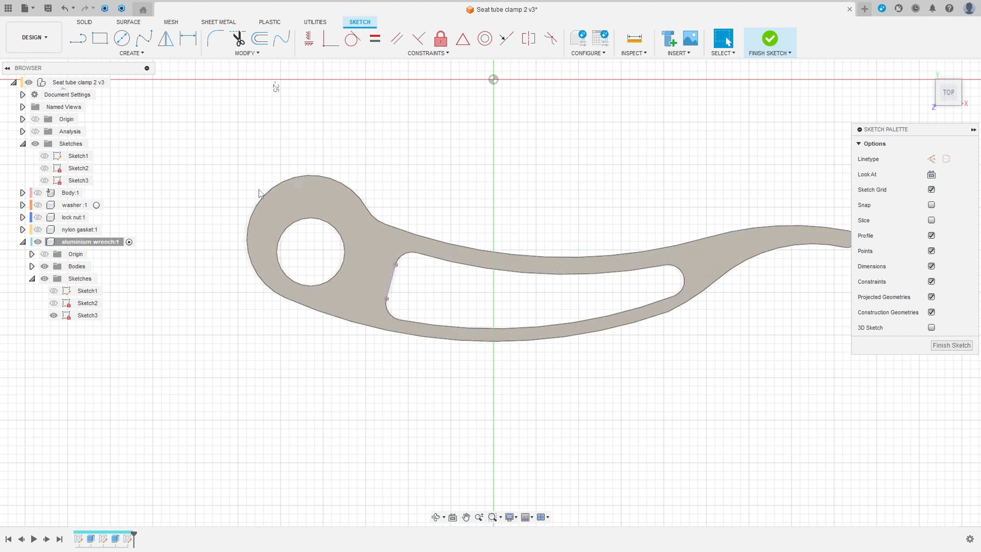
Draw a slanted line between the pivot hole and the pocket and make it parallel to the projected pocket edge.
left_click(77, 38)
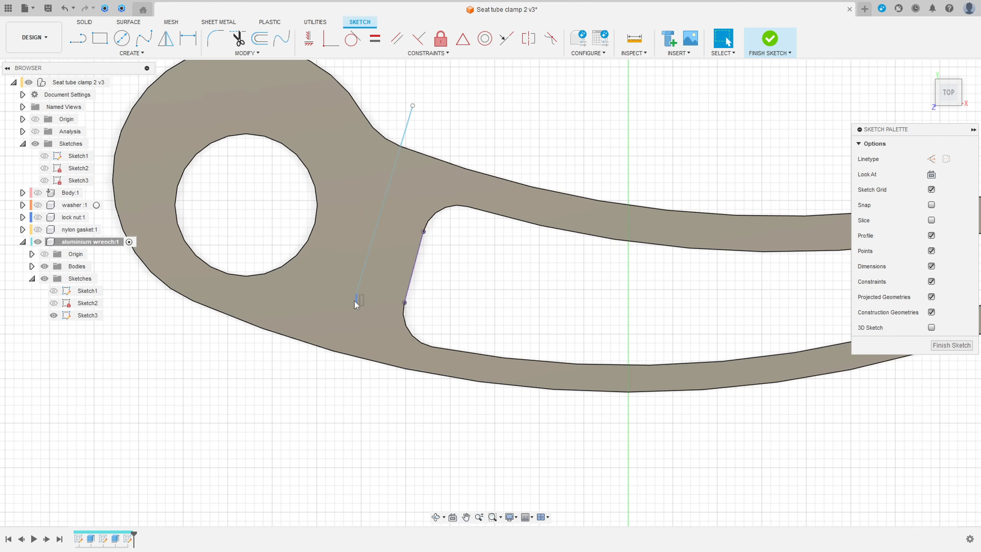
left_click(355, 302)
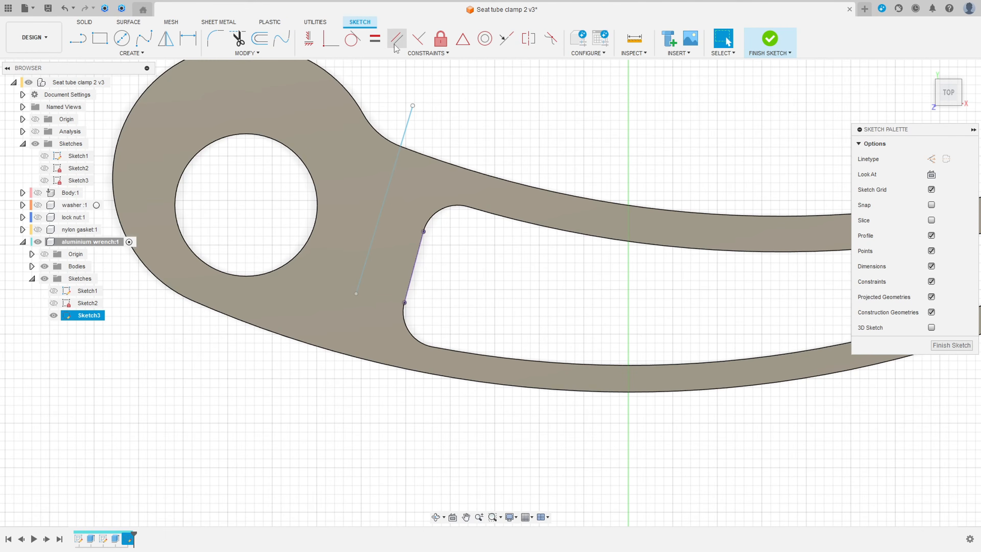
left_click(397, 38)
left_click(384, 205)
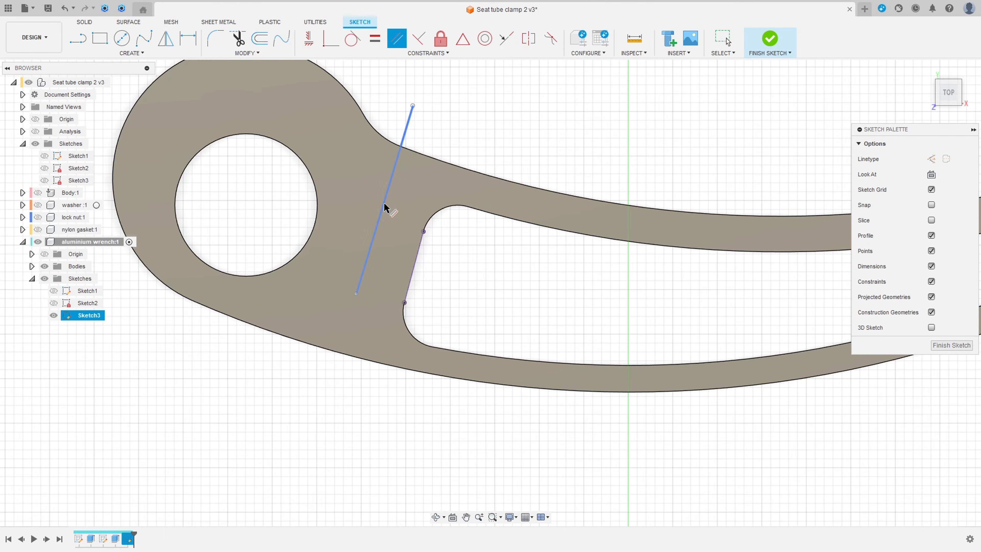
left_click(416, 267)
Dimension the slanted line 3 mm from the projected pocket edge and move the dimension text into the pocket opening.
key("d")
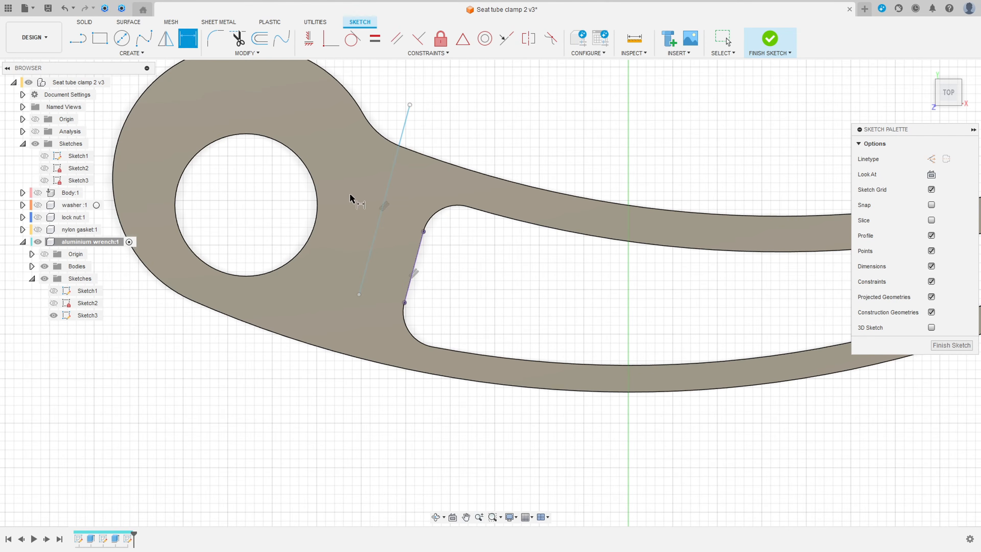
left_click(373, 245)
left_click(413, 272)
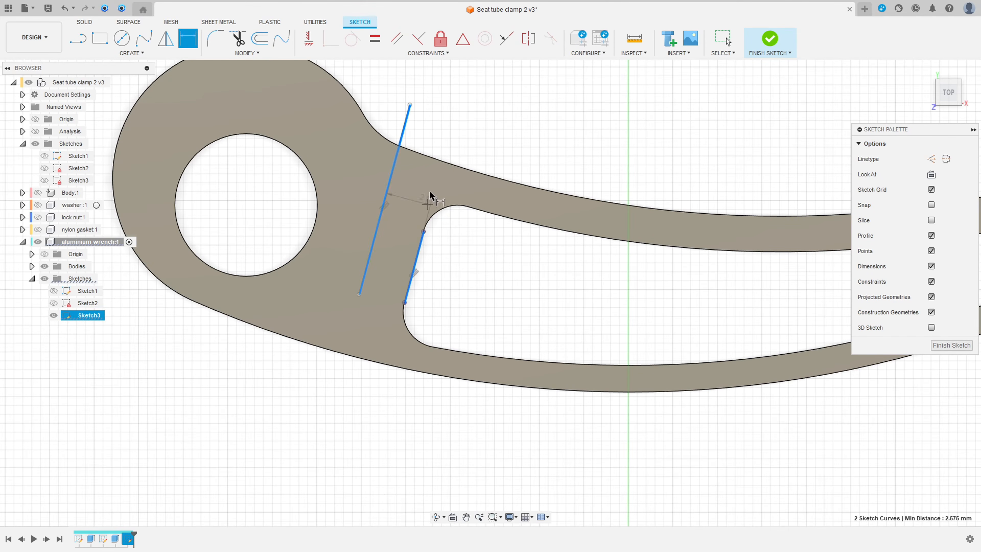
left_click(443, 150)
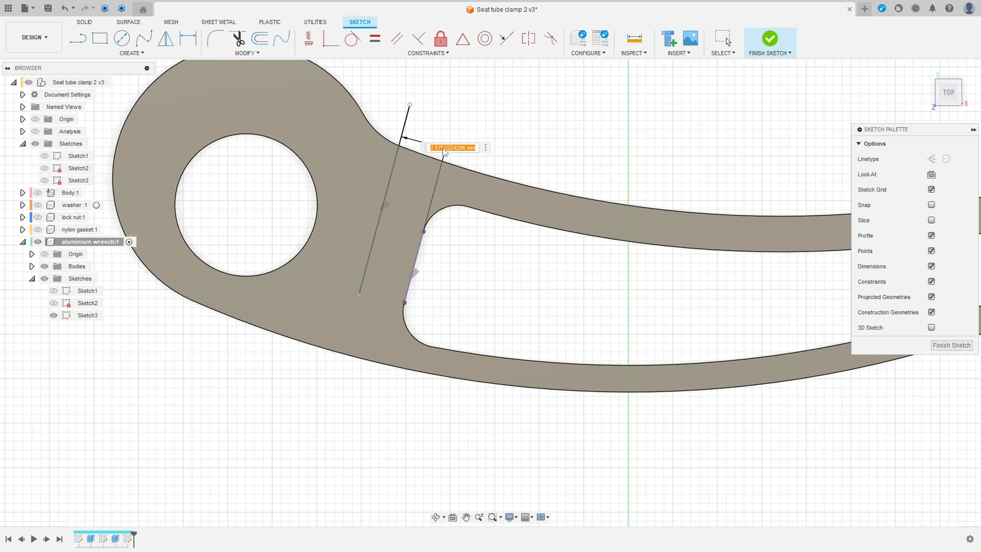
type("3")
key("Return")
left_click_drag(444, 148, 463, 273)
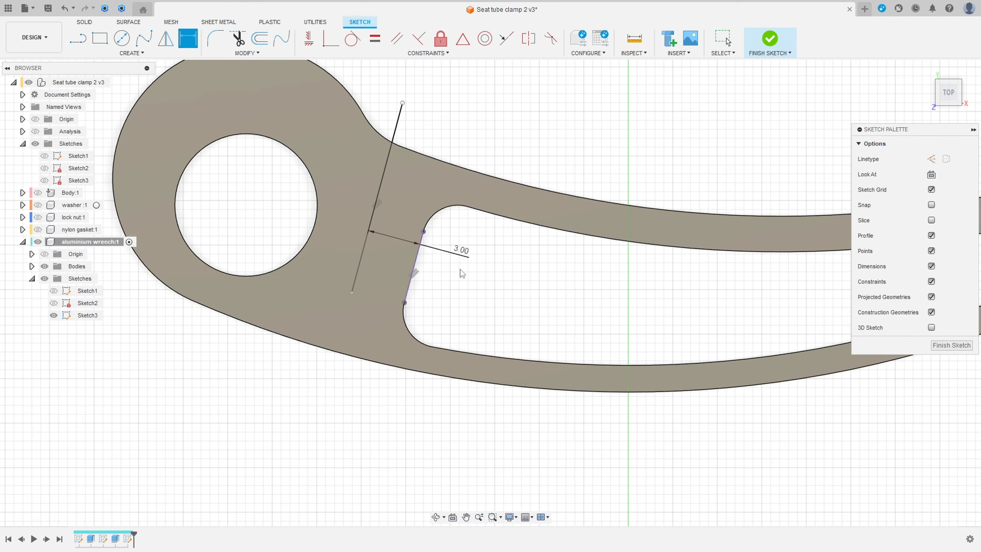
Extend the slanted line's lower end past the wrench's lower edge and dimension the line's vertical height as 30 mm.
scroll(408, 309, "down", 2)
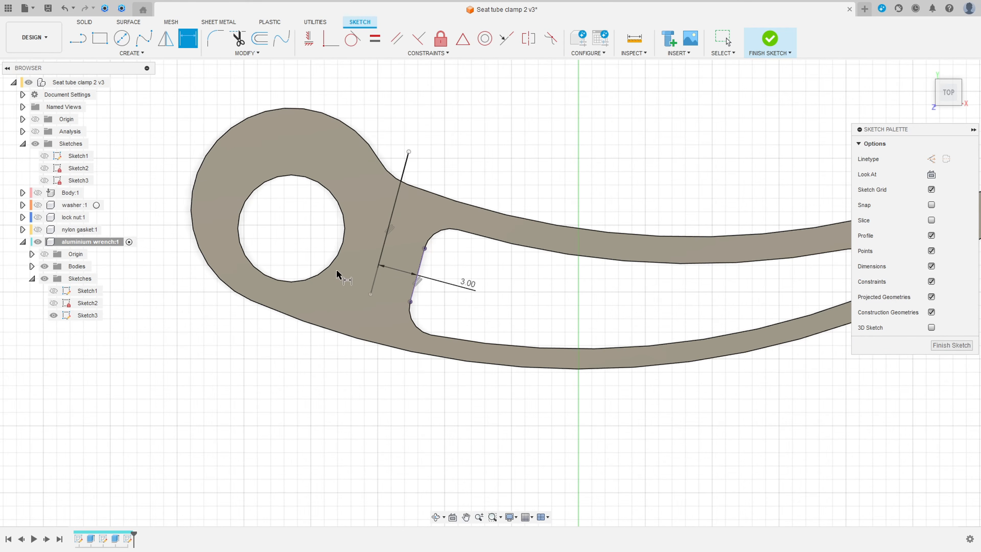
key("Escape")
left_click_drag(370, 294, 348, 393)
left_click(189, 39)
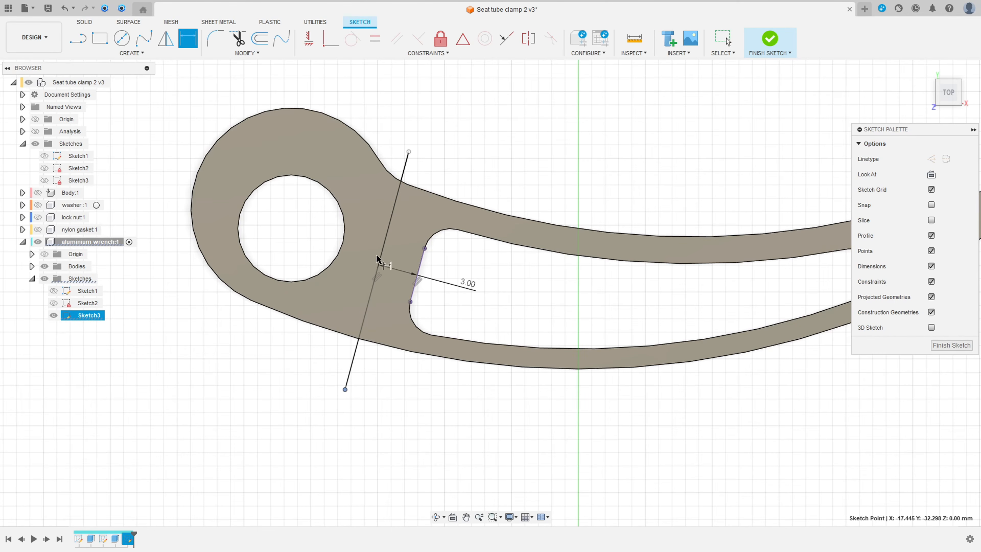
left_click(387, 235)
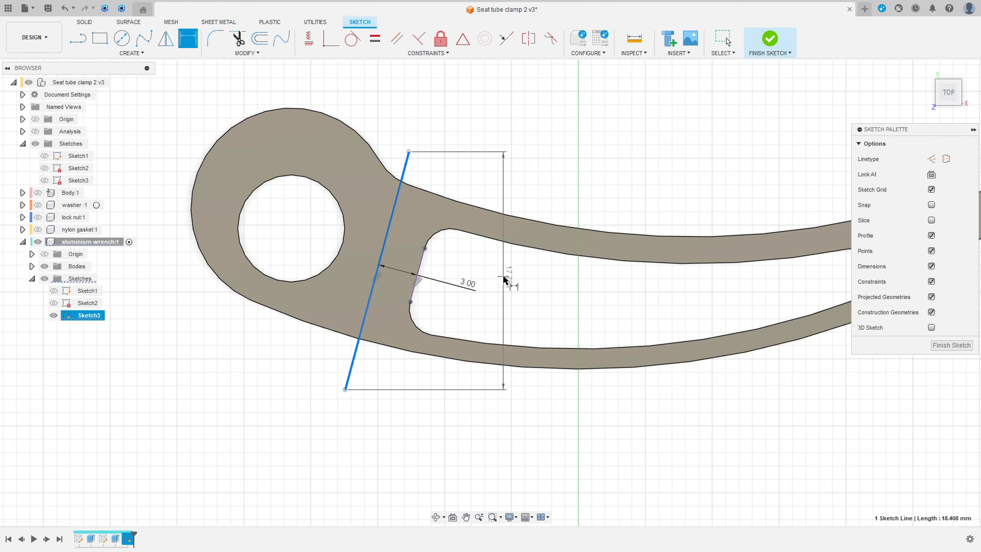
left_click(503, 282)
type("20")
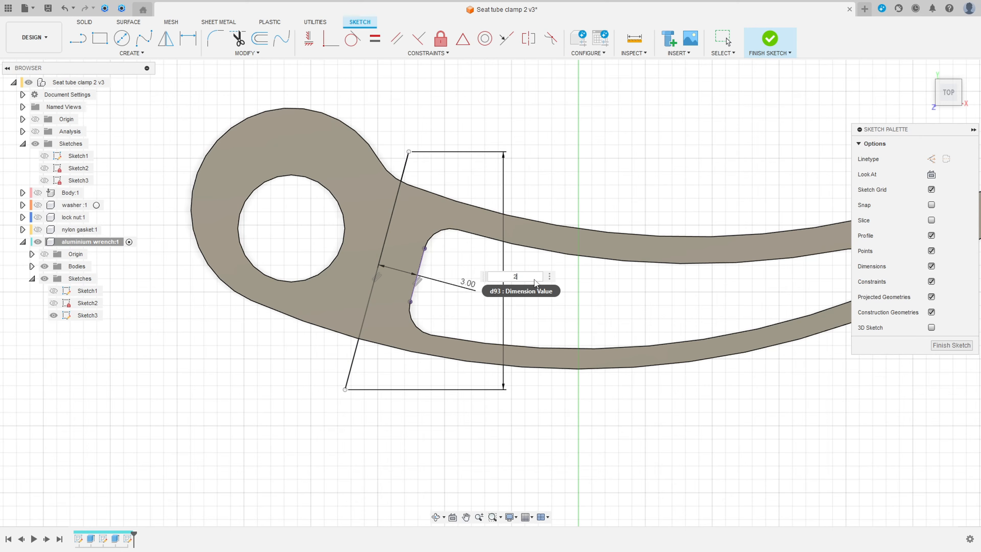
key("Return")
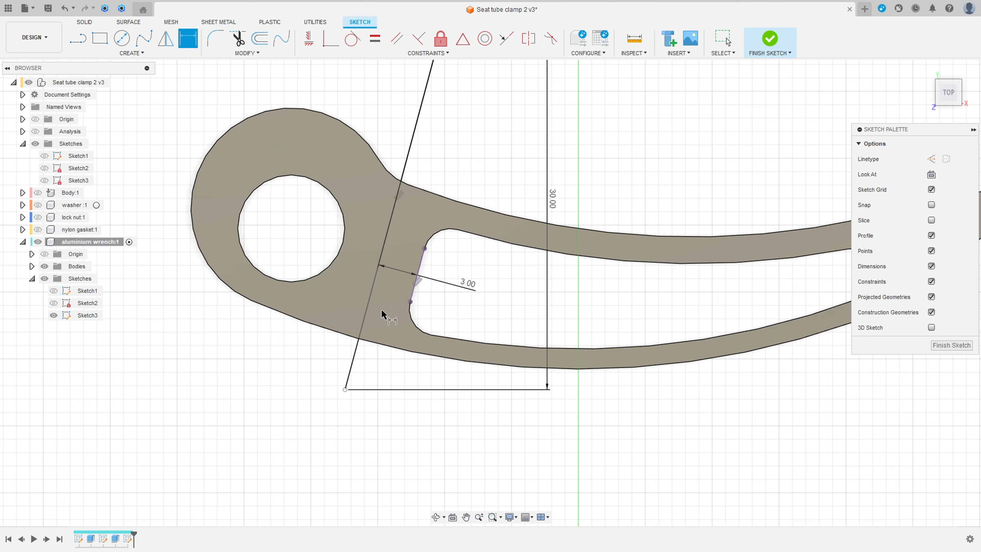
Draw three lines around the wrench's rounded head, connecting both ends of the slanted line into a closed profile, and finish the sketch.
scroll(383, 312, "down", 2)
middle_click_drag(445, 283, 420, 306)
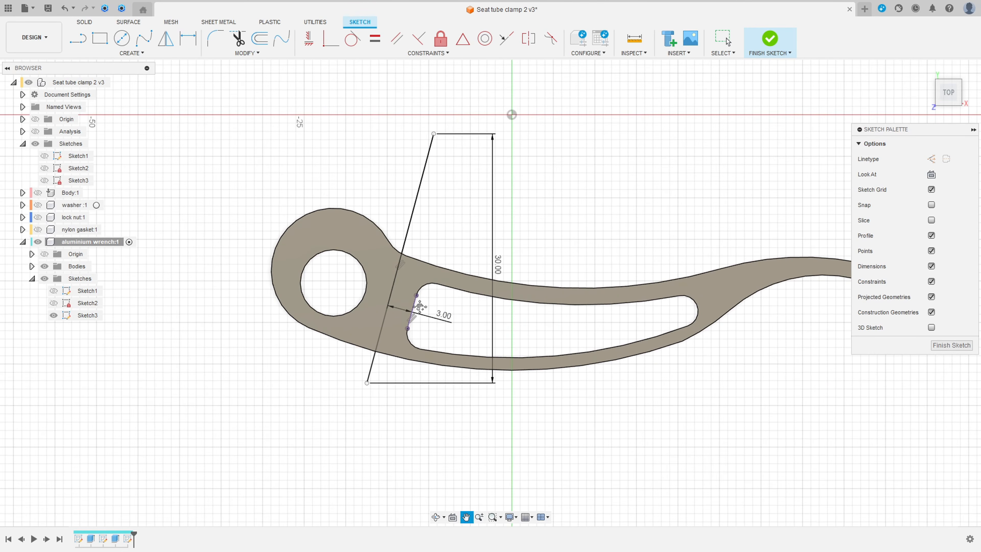
left_click(78, 39)
left_click(434, 134)
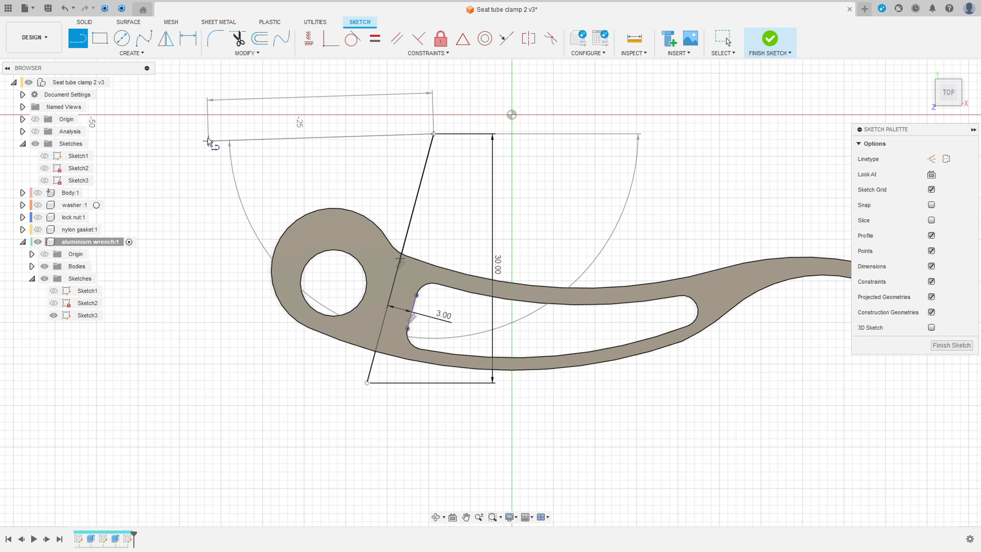
left_click(212, 134)
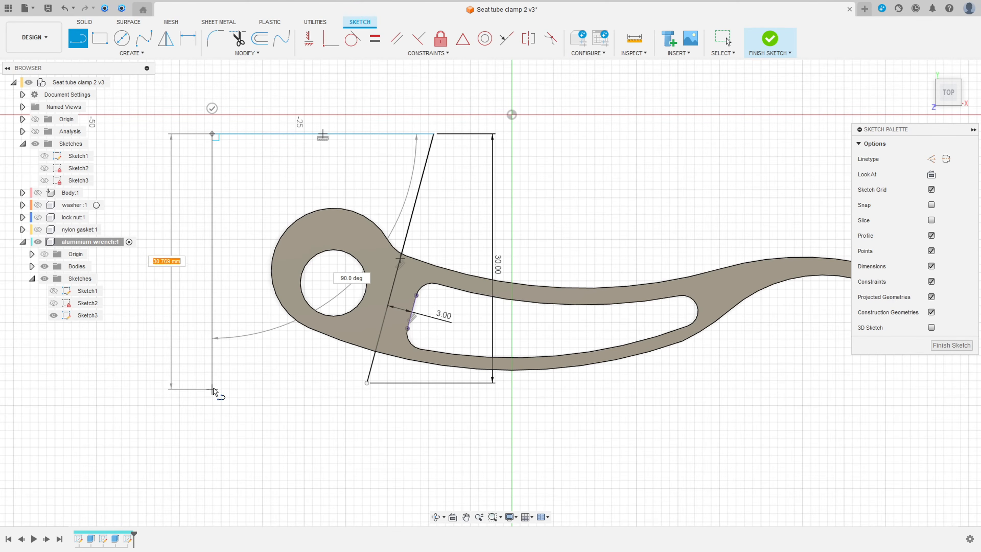
left_click(212, 380)
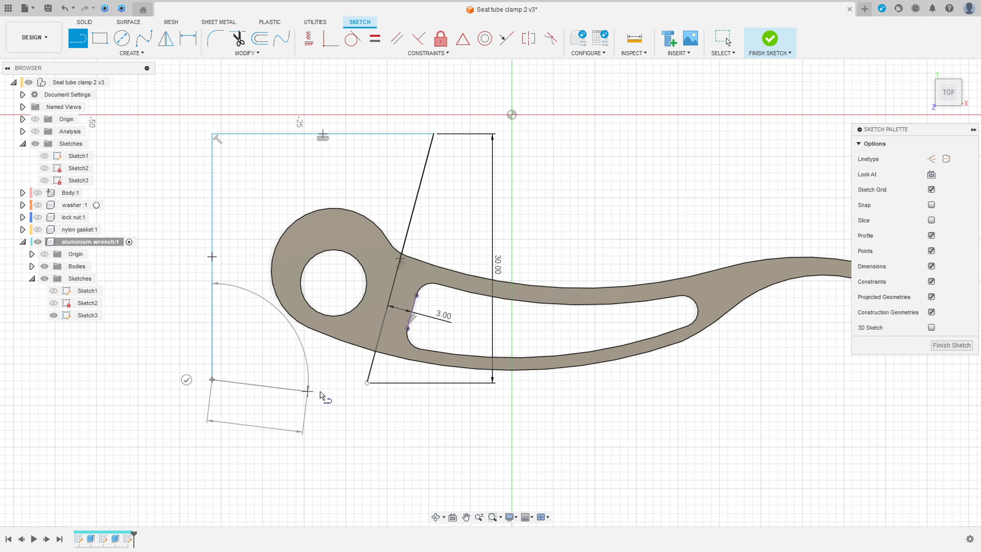
left_click(367, 382)
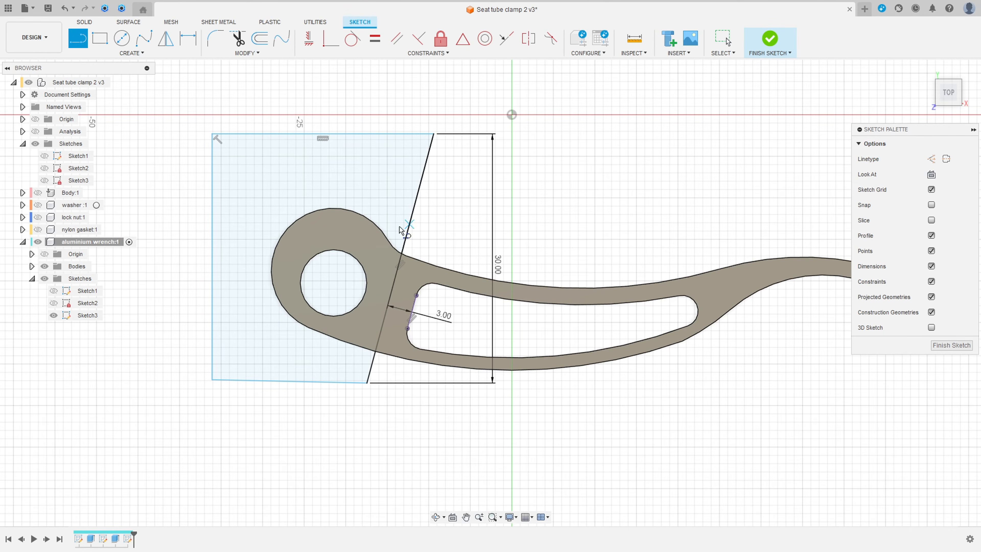
left_click(770, 40)
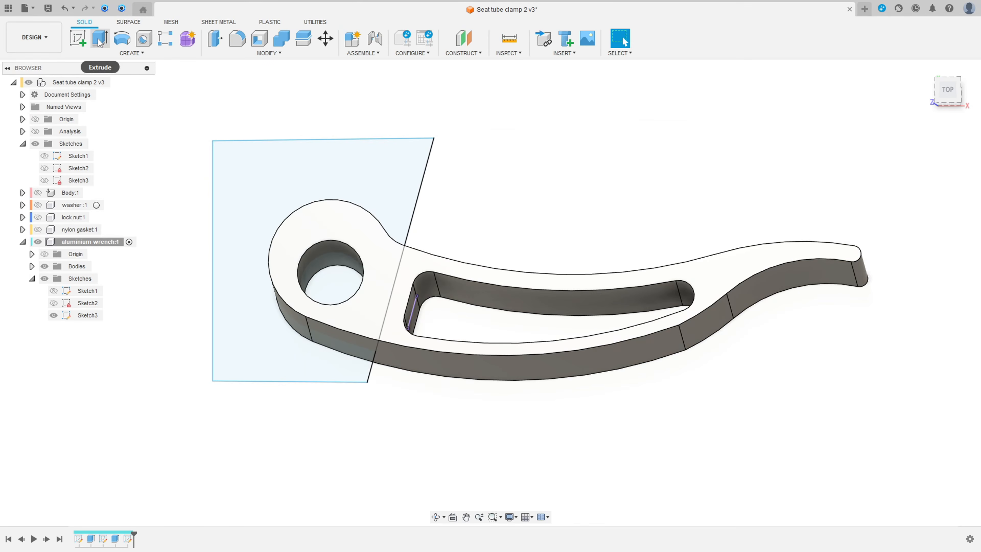
Extrude the closed profile as a symmetric cut through the wrench head, with a whole-length distance of 5.5 mm.
left_click(100, 45)
middle_click_drag(410, 197, 602, 157, "shift")
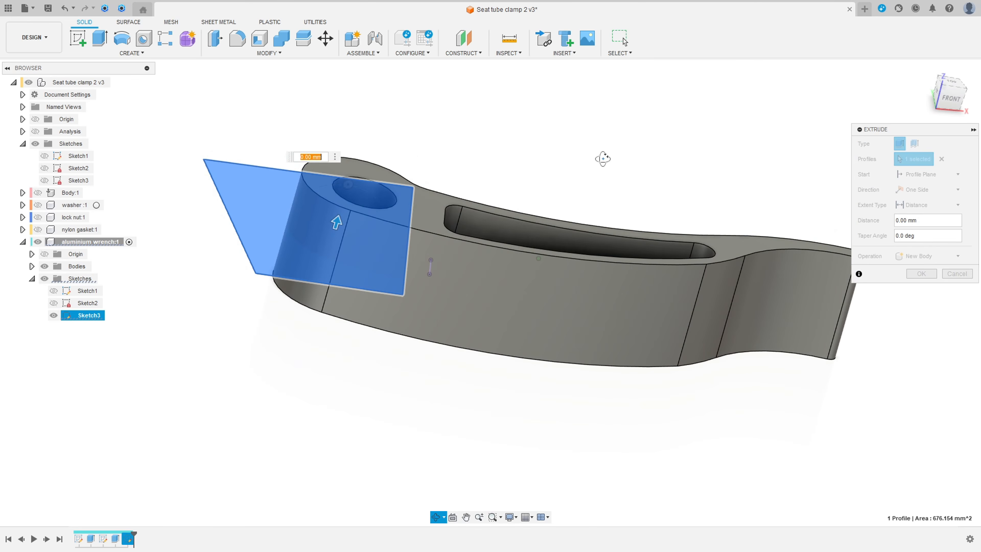
left_click(946, 256)
left_click(920, 281)
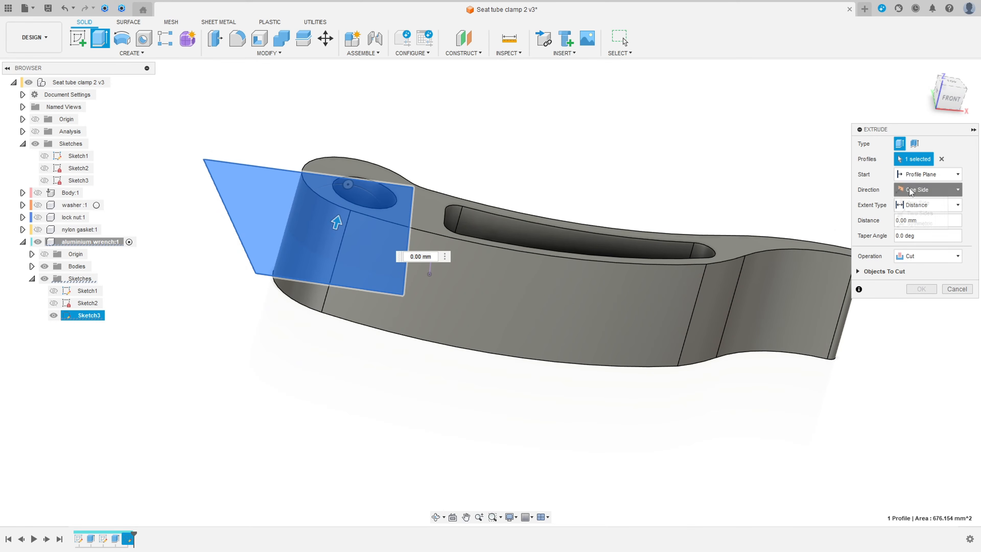
left_click(925, 189)
left_click(925, 223)
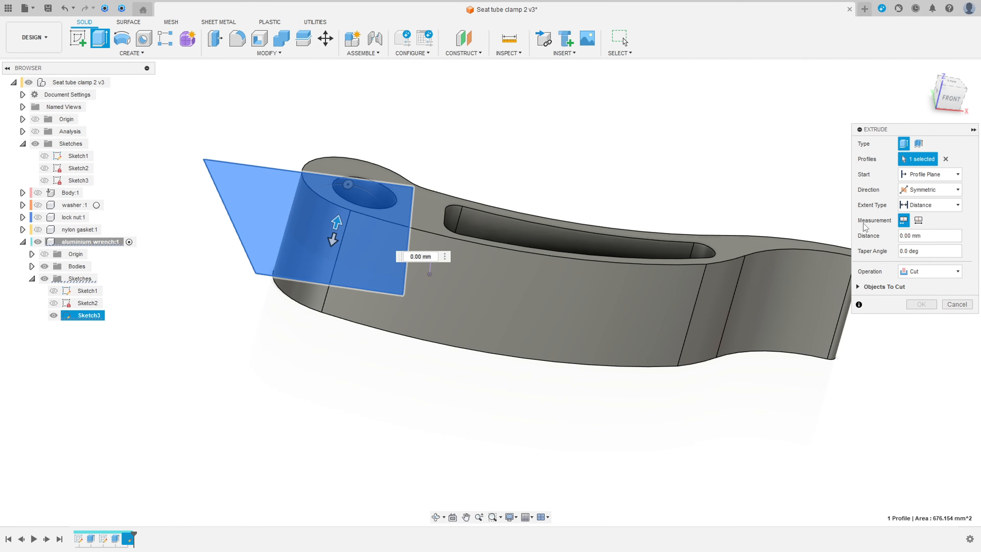
left_click(918, 220)
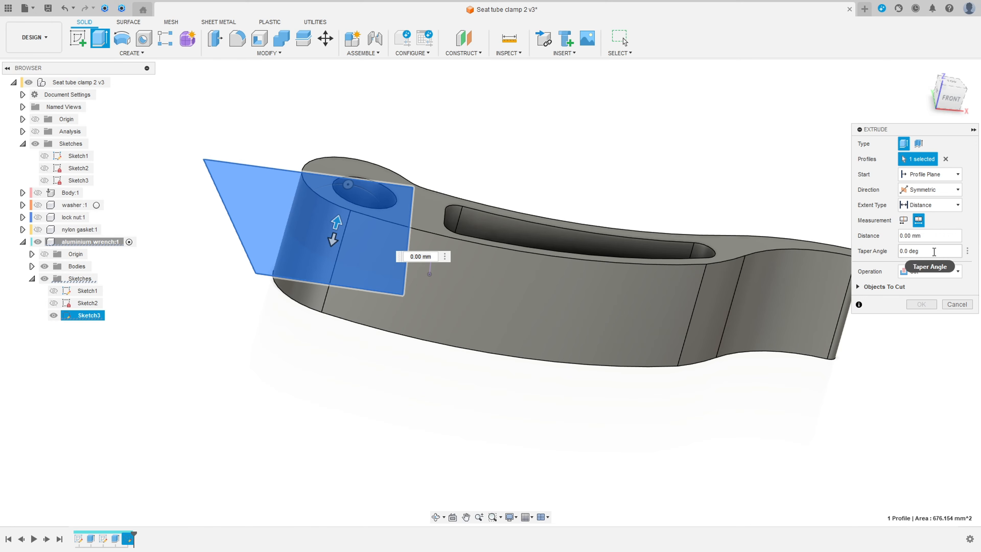
left_click(931, 236)
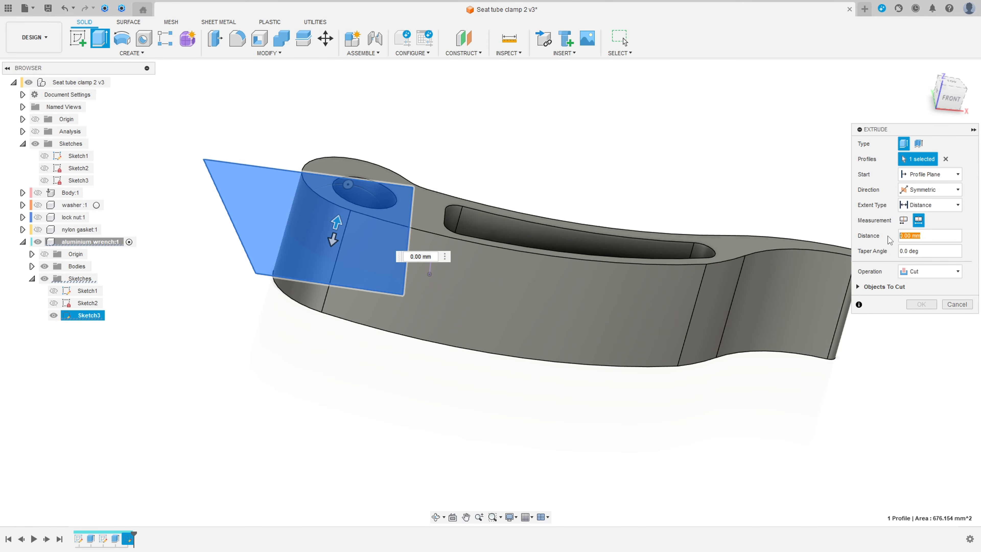
type("5,5")
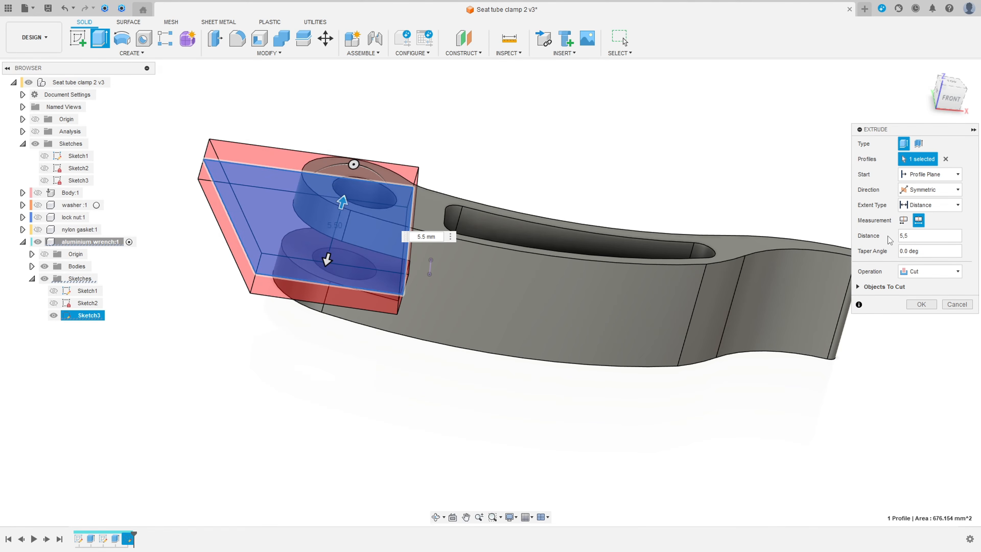
left_click(922, 305)
middle_click_drag(316, 360, 279, 348, "shift")
left_click(923, 70)
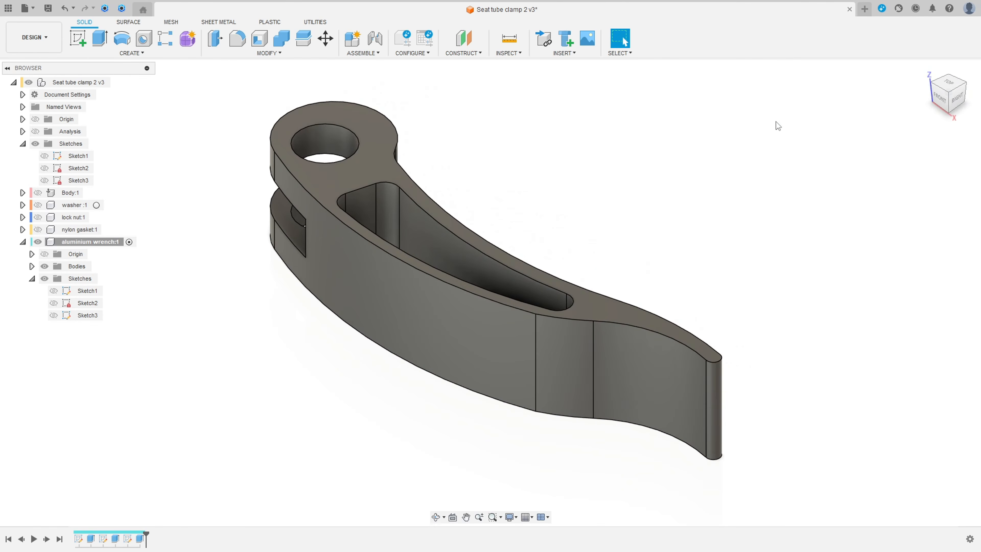
Create a sketch on the vertical XZ origin plane of the aluminium wrench.
left_click(78, 38)
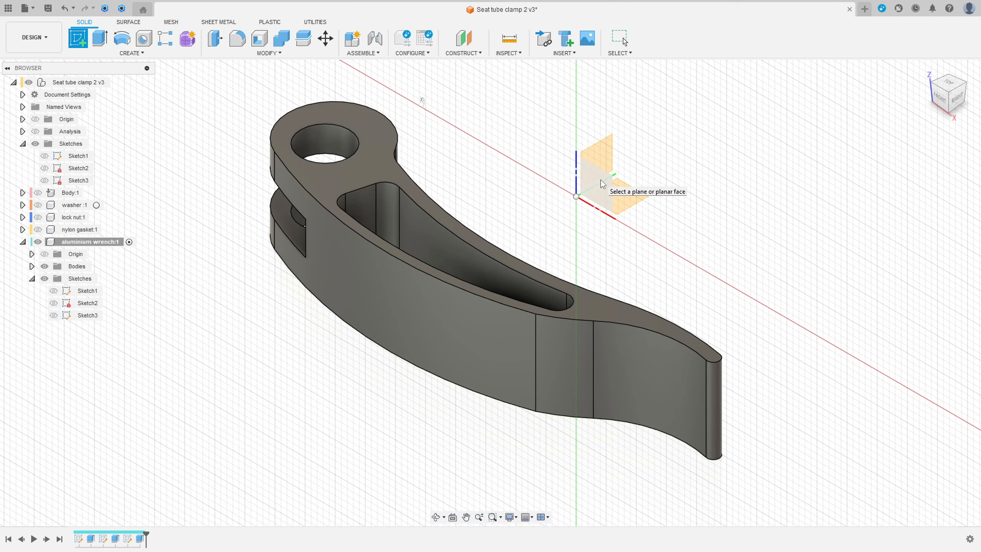
left_click(606, 187)
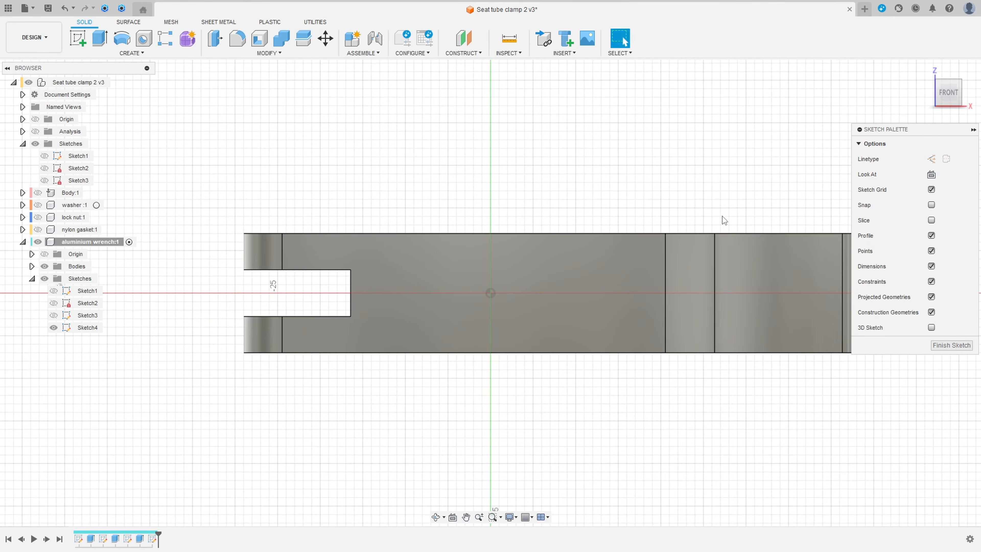
middle_click_drag(734, 258, 443, 255)
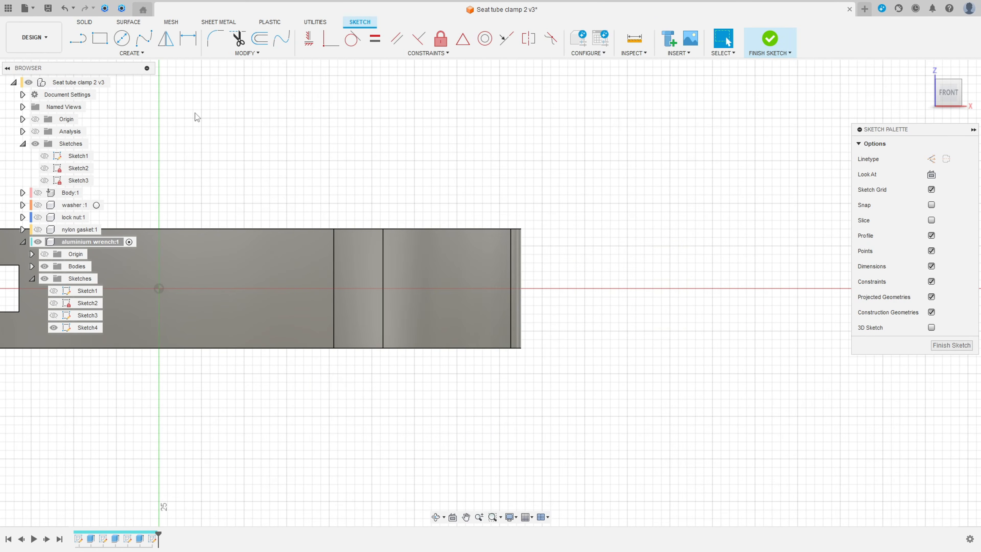
Project the upper and lower curved edges of the wrench's handle end and its rounded tip into the sketch.
left_click(132, 53)
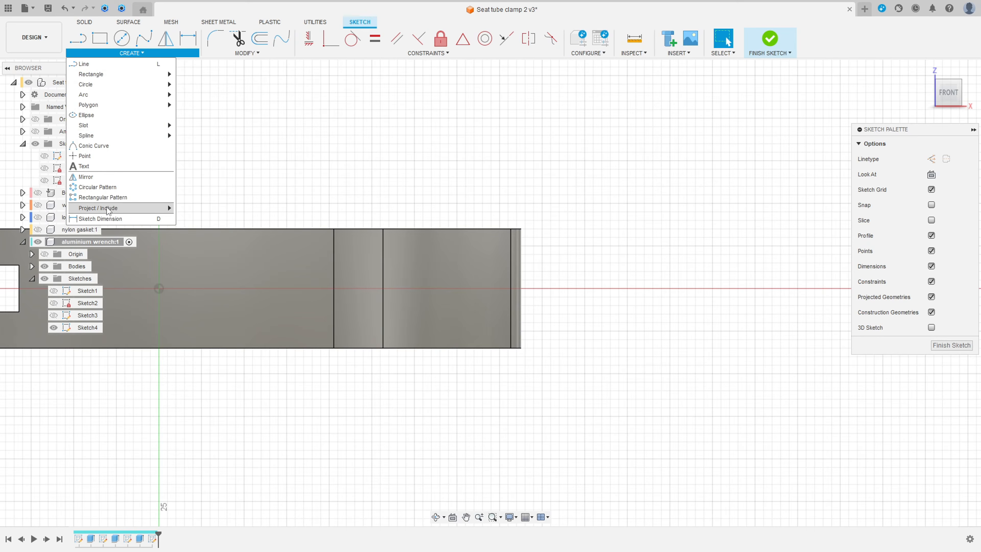
mouse_move(133, 209)
left_click(201, 208)
scroll(508, 245, "up", 4)
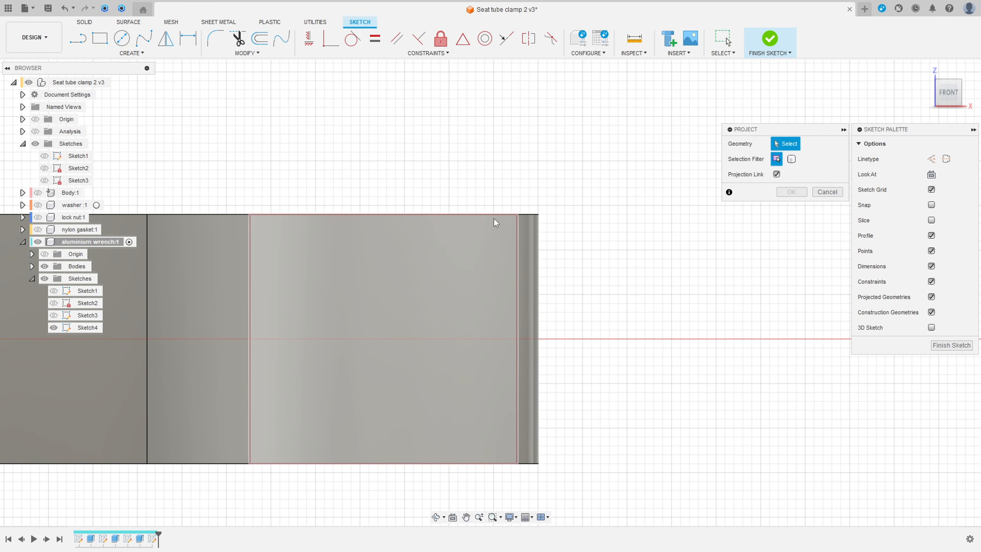
left_click(496, 215)
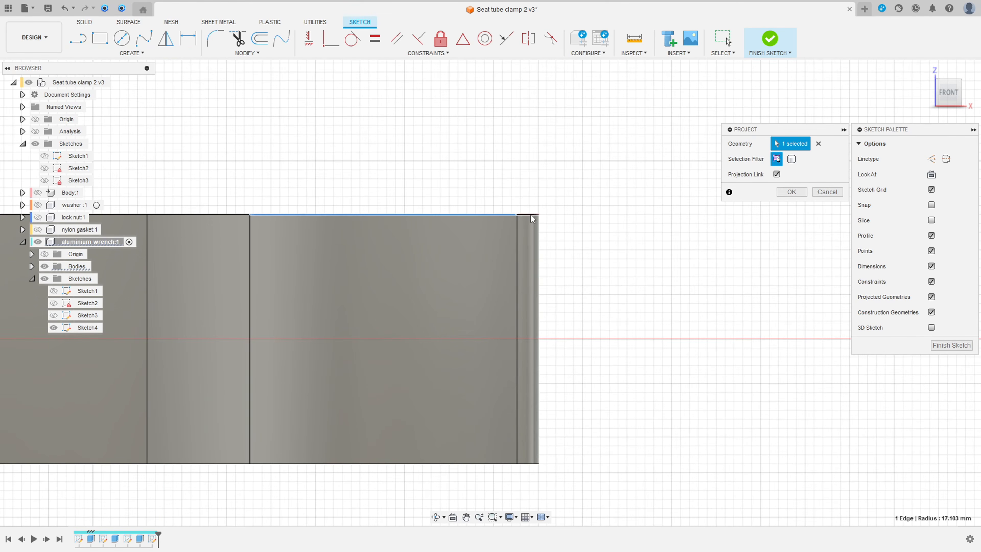
left_click(531, 215)
middle_click_drag(528, 456, 532, 447, "shift")
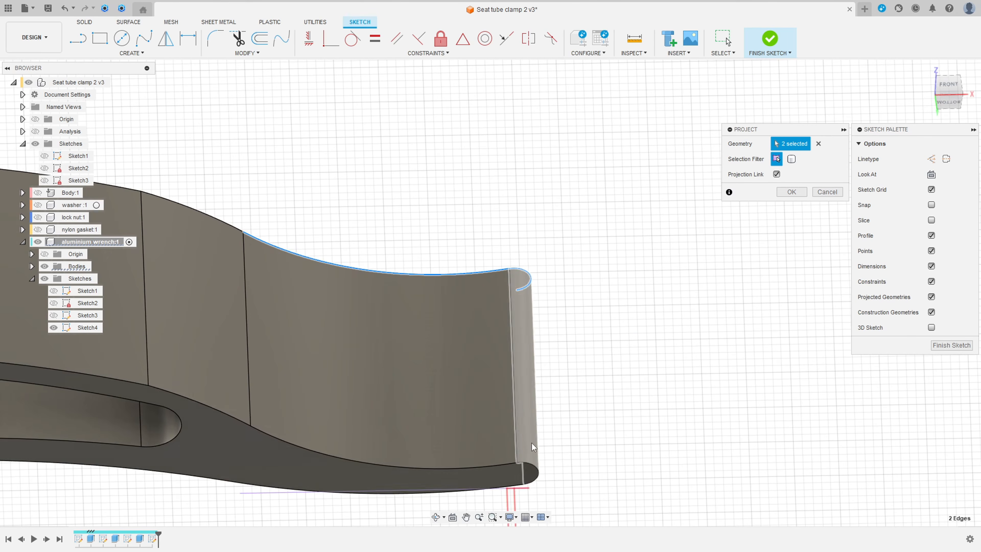
left_click(532, 470)
left_click(499, 464)
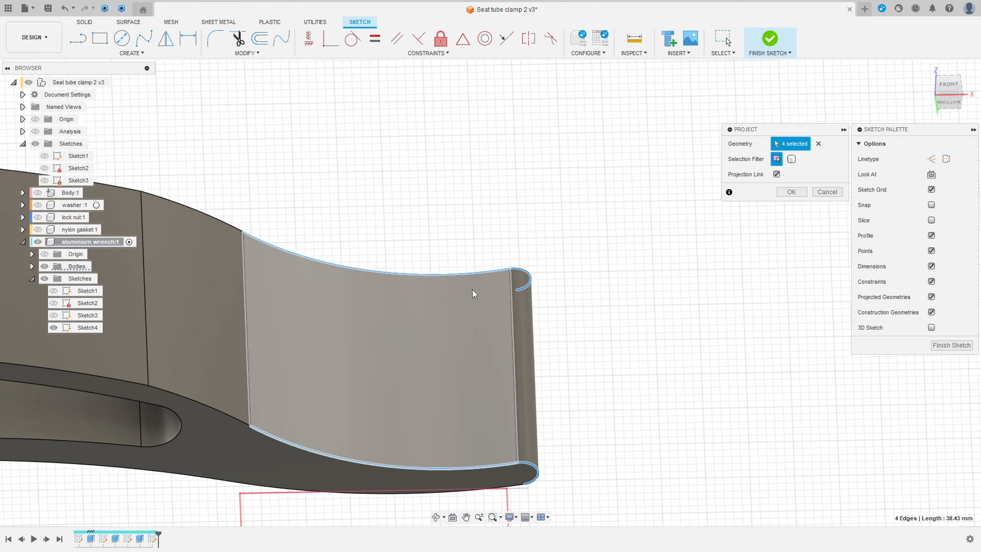
middle_click_drag(476, 291, 467, 342, "shift")
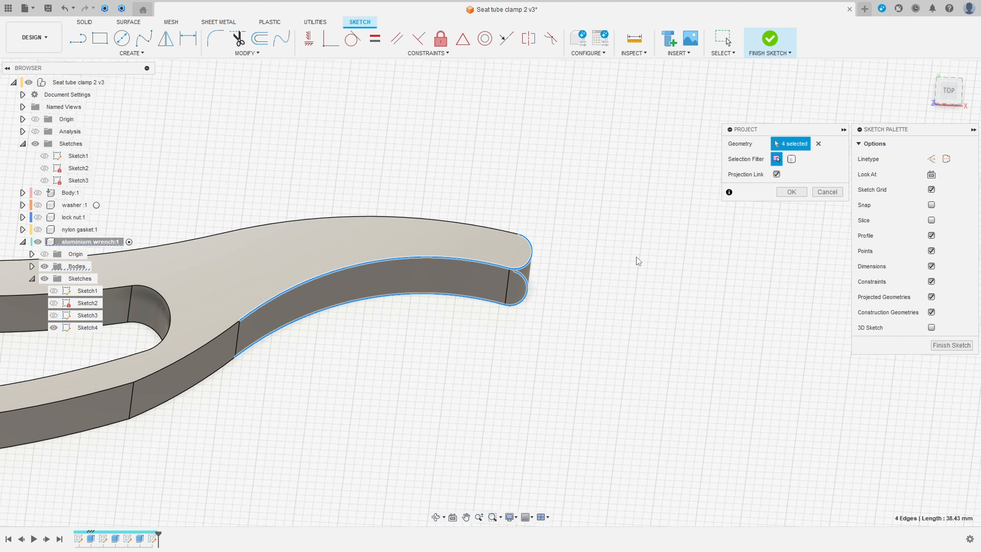
middle_click_drag(699, 230, 630, 217, "shift")
left_click(791, 192)
Hide the wrench's bodies and draw a vertical line joining the outer ends of the two projected edges.
middle_click_drag(538, 258, 193, 242, "shift")
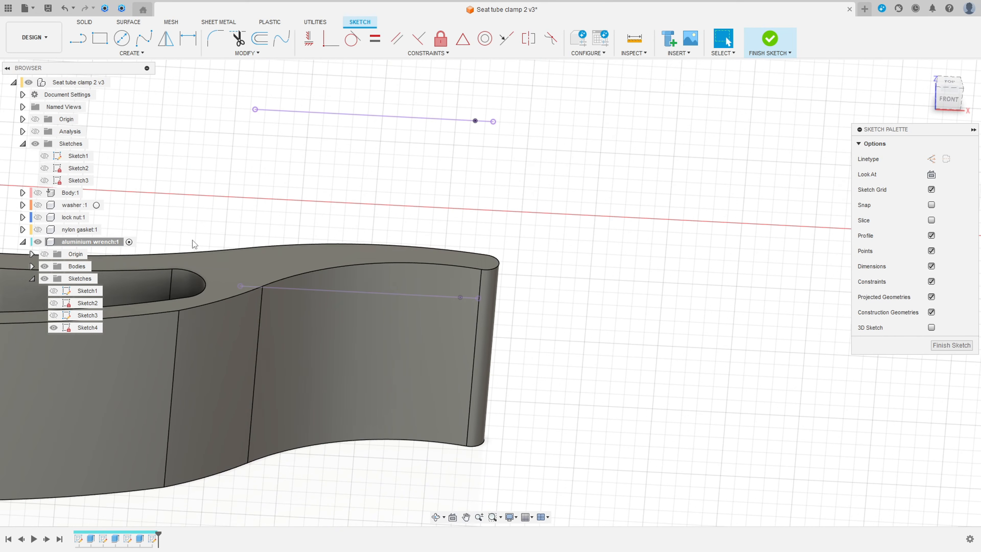
left_click(45, 266)
mouse_move(322, 294)
middle_mouse_down("shift")
mouse_move(445, 219)
mouse_move(446, 196)
mouse_move(491, 276)
middle_mouse_up("shift")
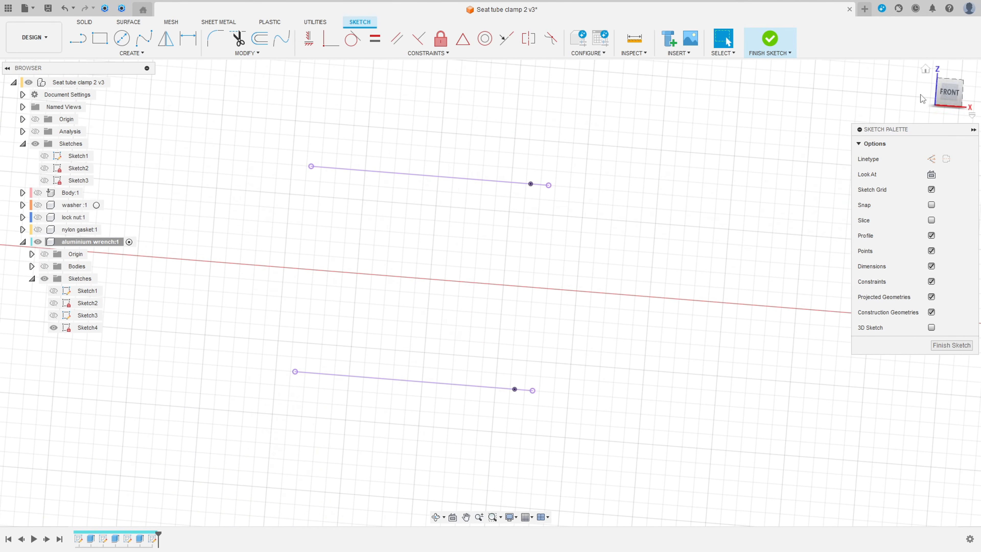
left_click(948, 94)
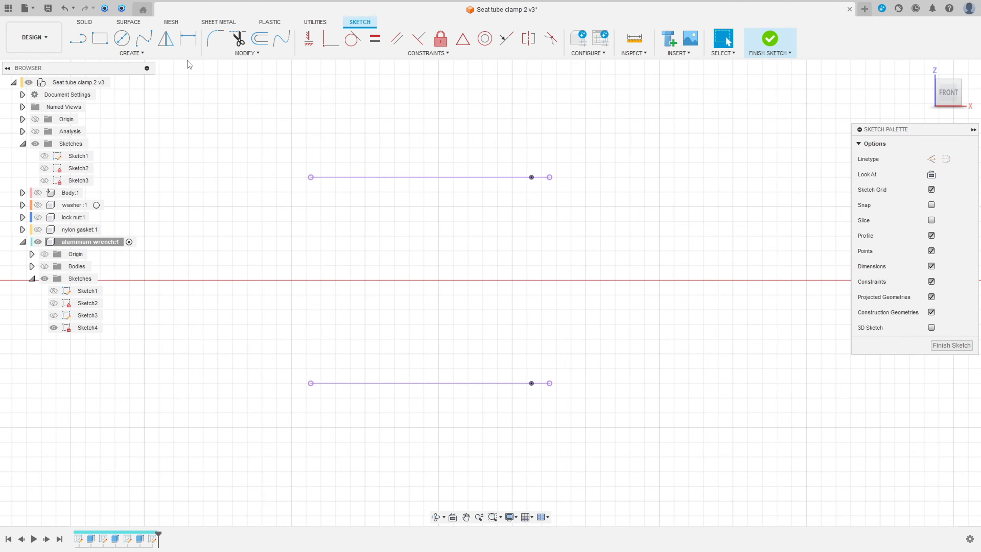
key("l")
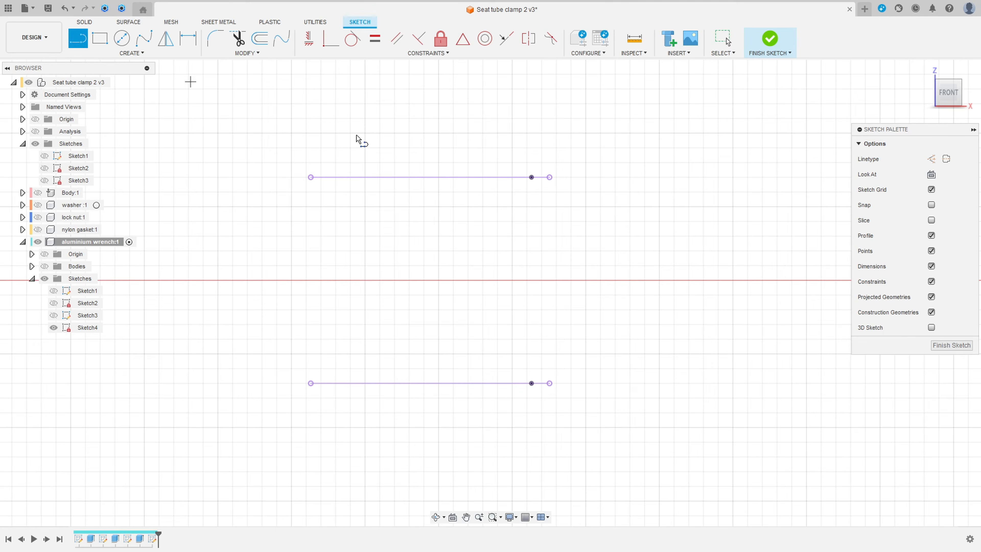
left_click(550, 177)
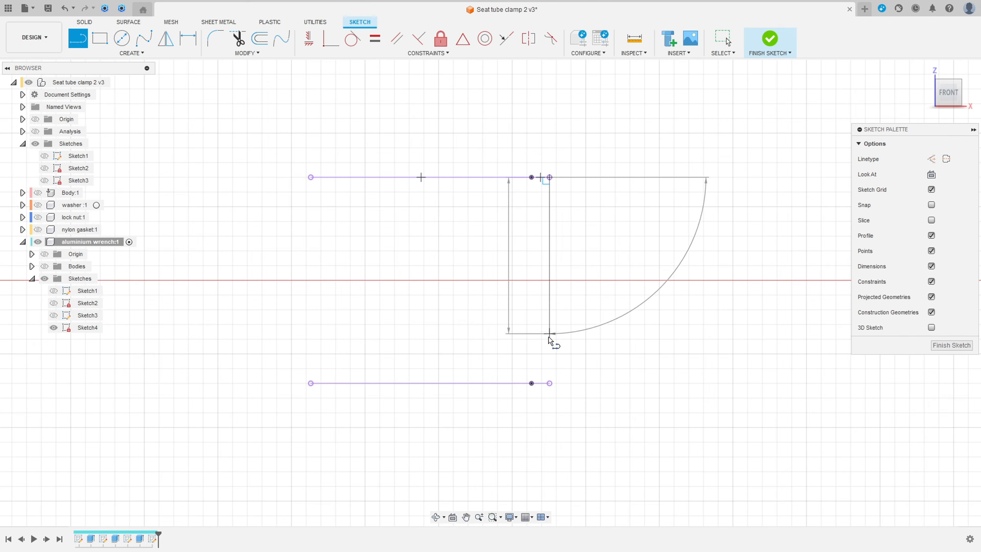
left_click(549, 383)
Draw two 3-point arcs, each starting tangent on a projected edge and curving inward to the vertical end line.
left_click(132, 53)
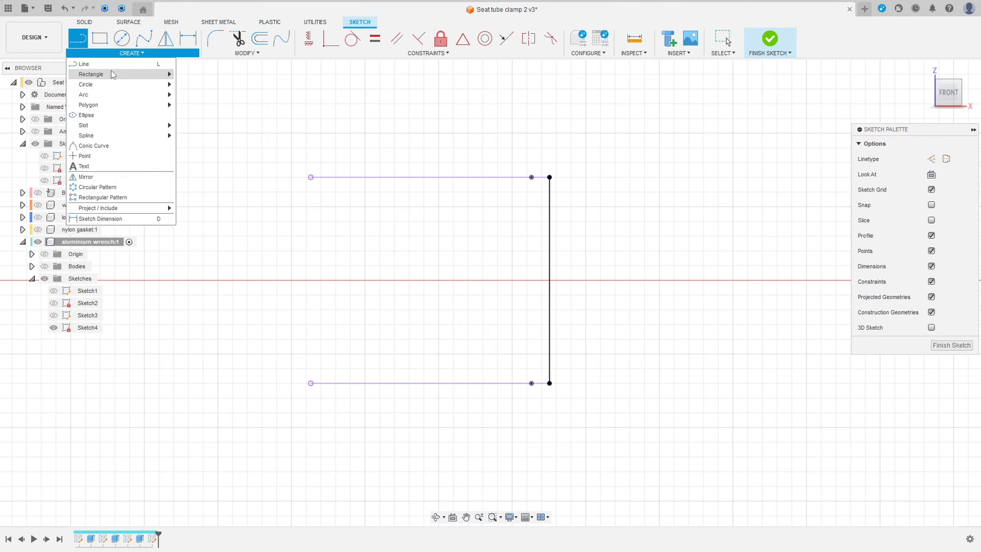
mouse_move(96, 93)
left_click(182, 105)
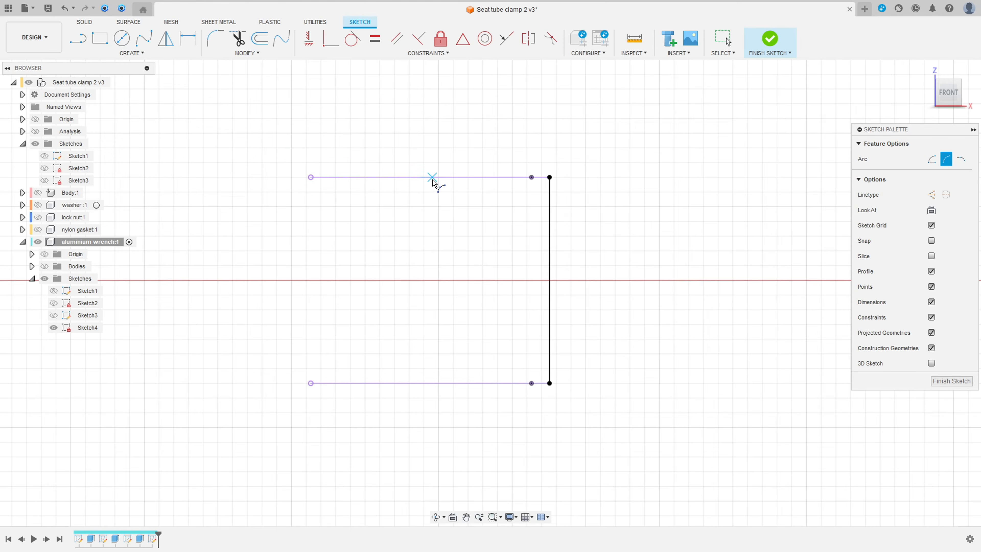
left_click(372, 177)
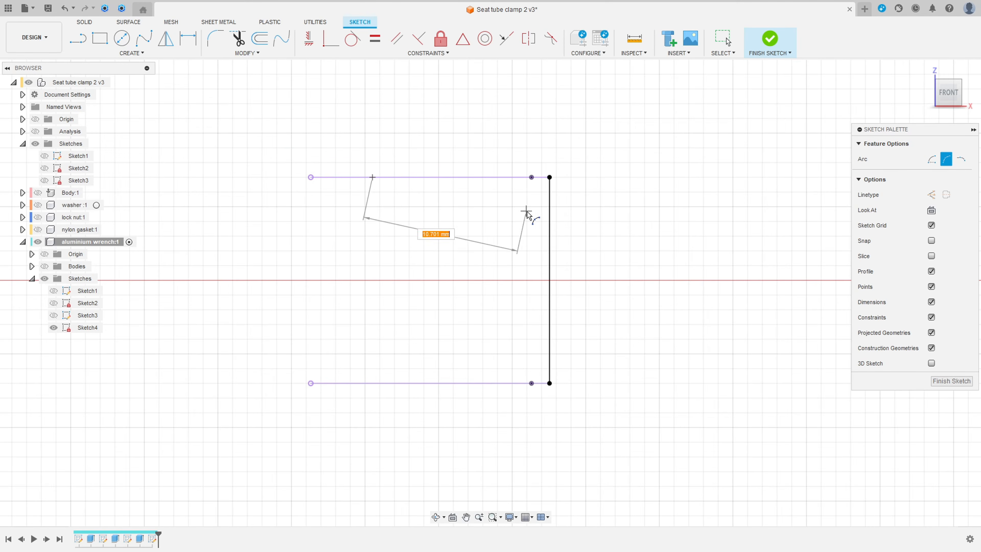
left_click(550, 236)
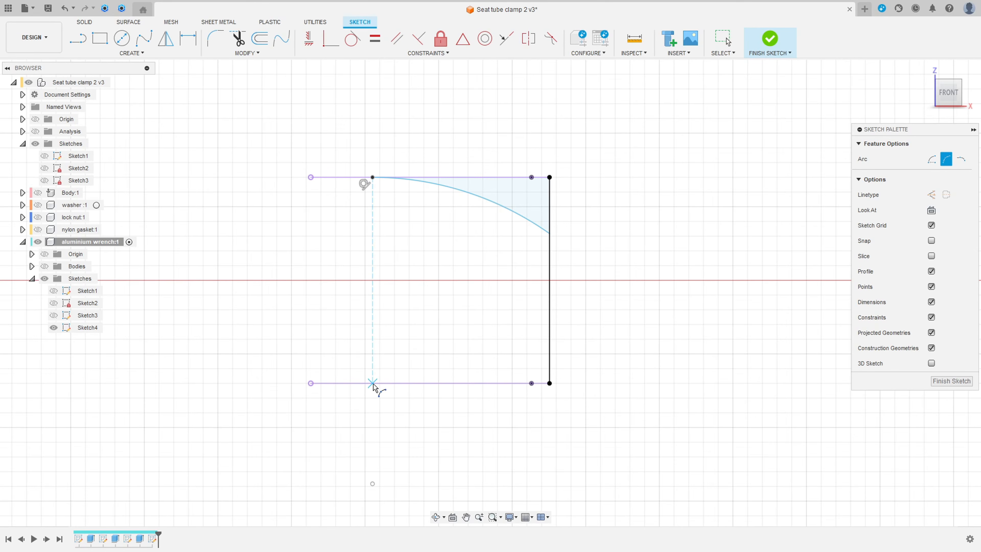
left_click(373, 383)
left_click(550, 351)
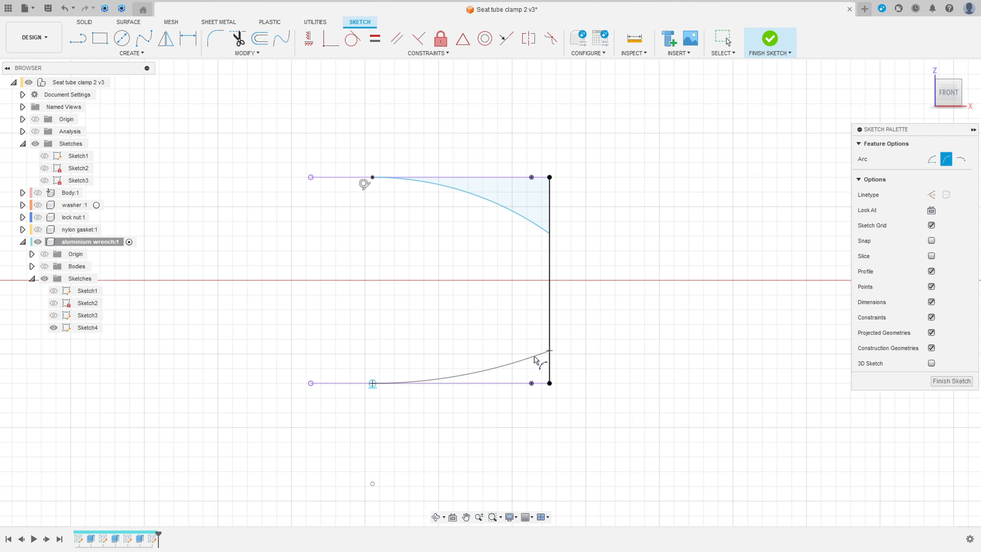
left_click(526, 360)
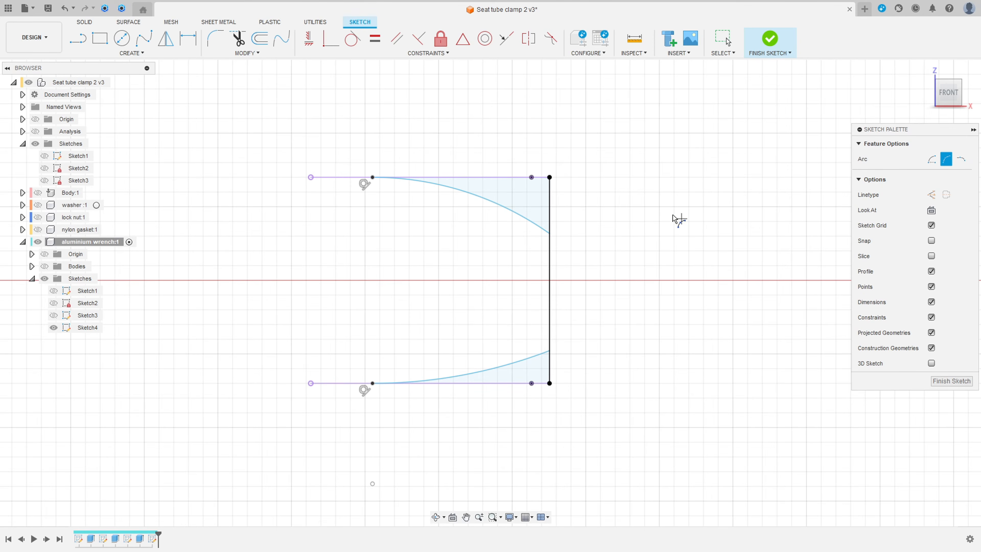
Dimension the upper arc's start point 8 mm horizontally from the upper end of the vertical line.
key("d")
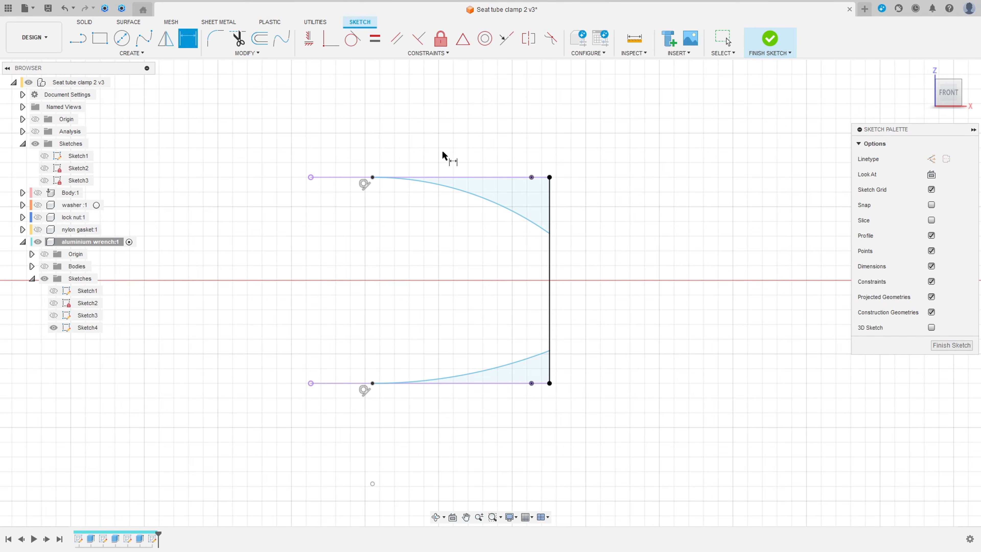
left_click(372, 178)
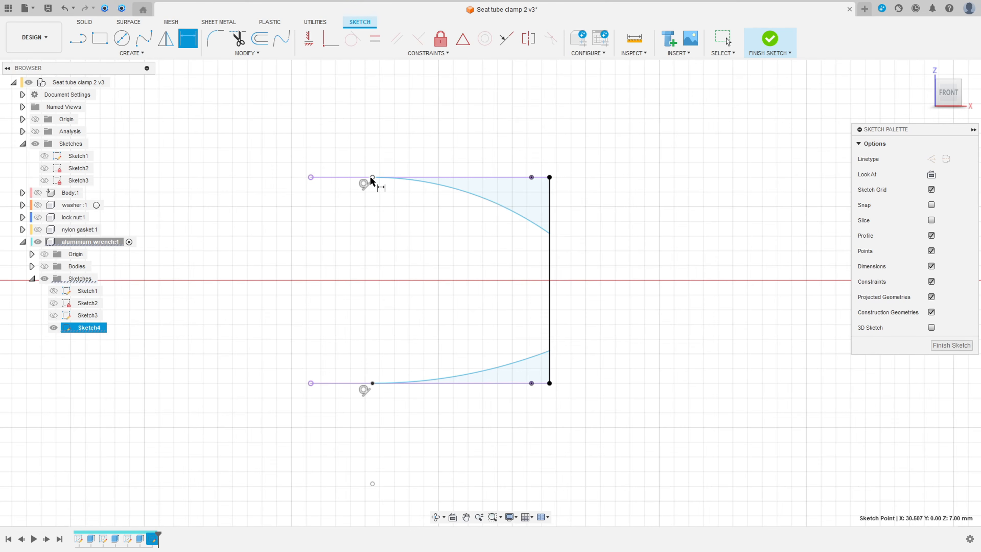
left_click(550, 177)
left_click(454, 129)
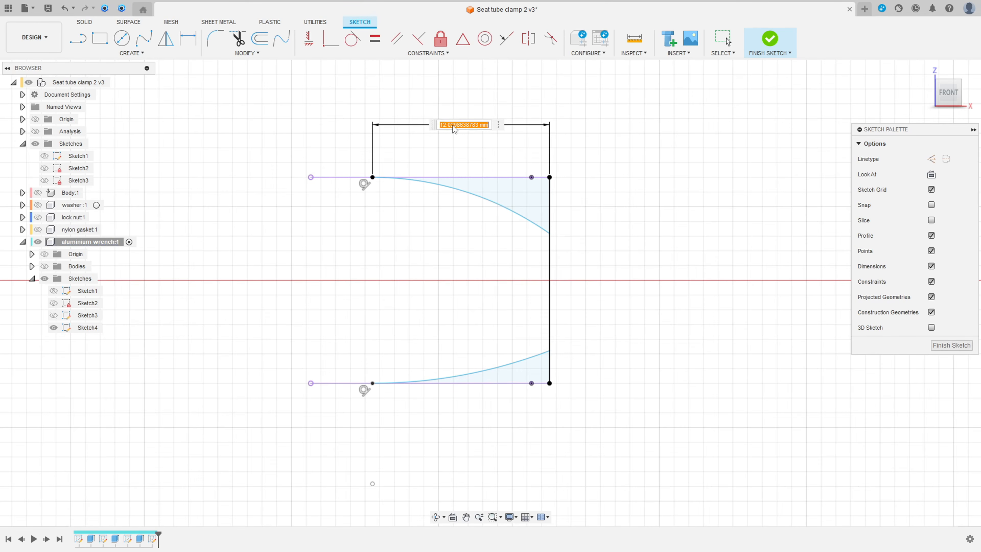
type("8")
key("Return")
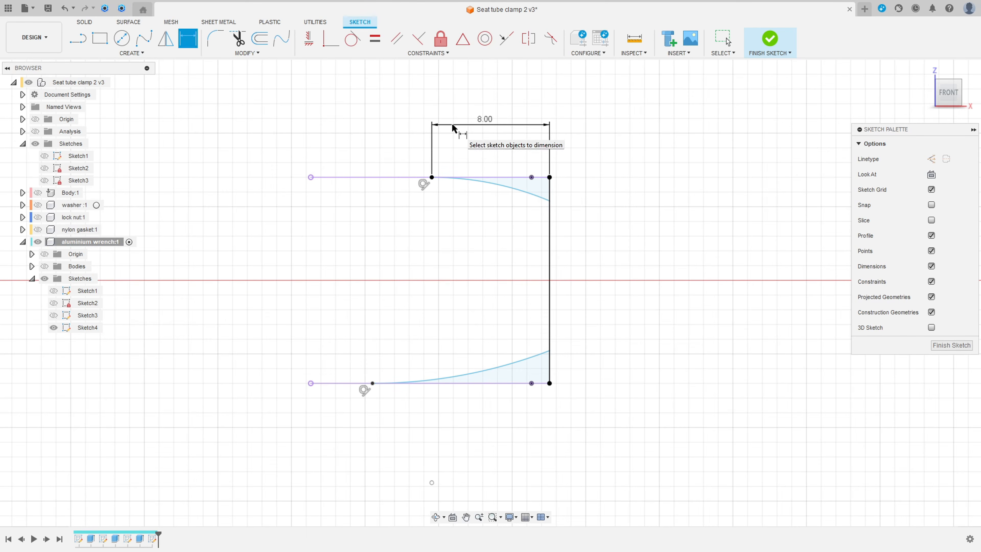
Dimension both the upper and the lower arc with a radius of 15 mm.
left_click(518, 196)
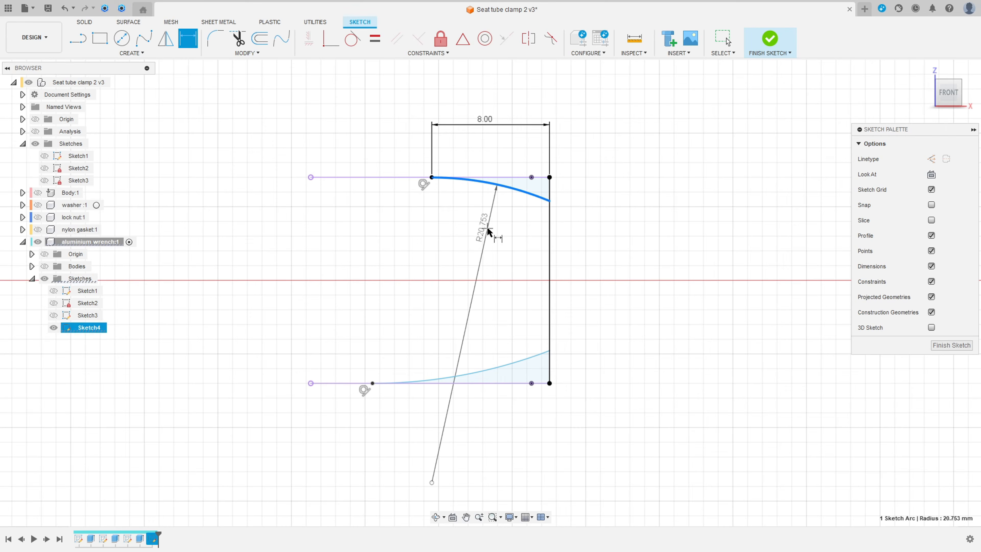
left_click(488, 231)
type("15")
key("Return")
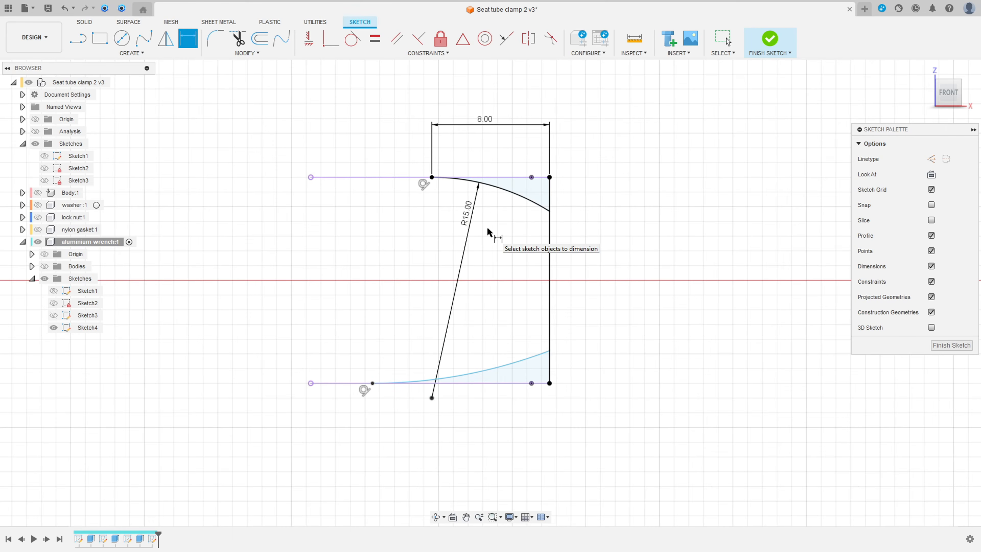
left_click(510, 367)
left_click(488, 327)
type("15")
key("Return")
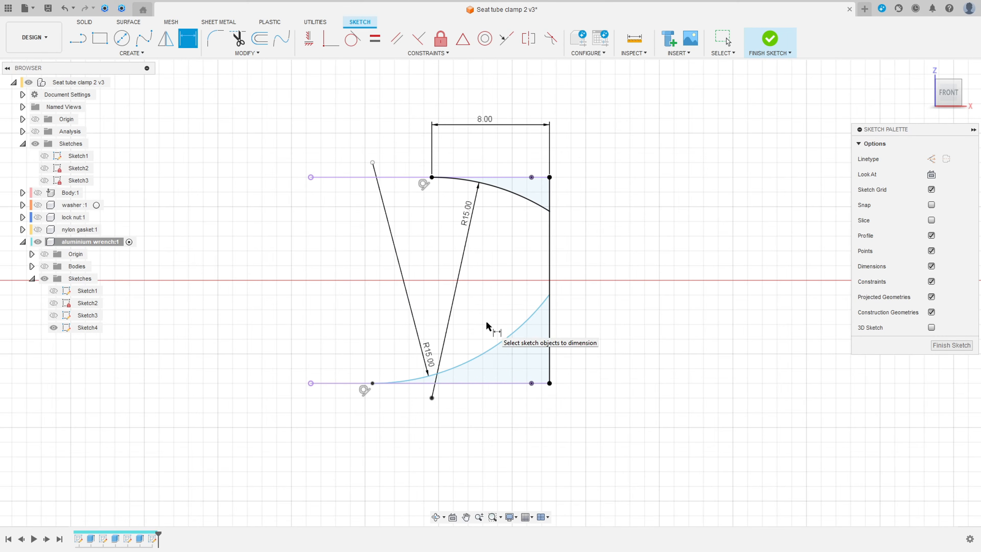
Dimension the lower arc's start point 8 mm horizontally from the lower end of the vertical line.
left_click(549, 384)
left_click(491, 423)
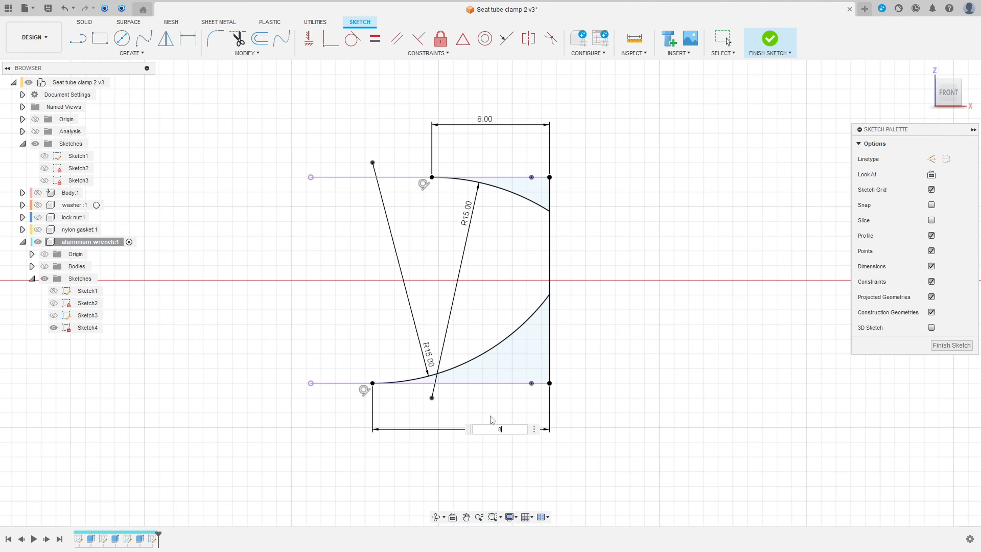
key("Return")
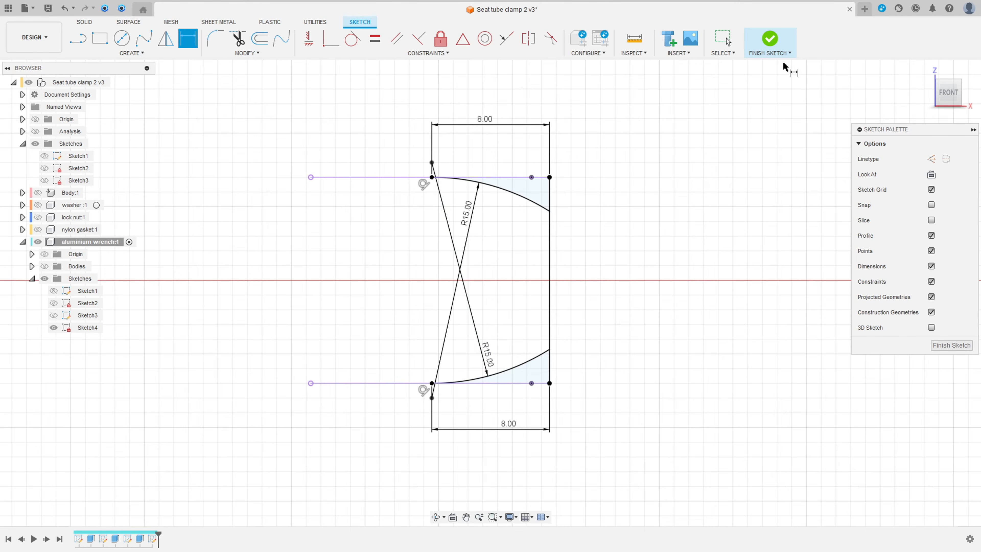
Finish the sketch and show the aluminium wrench's bodies again.
left_click(769, 40)
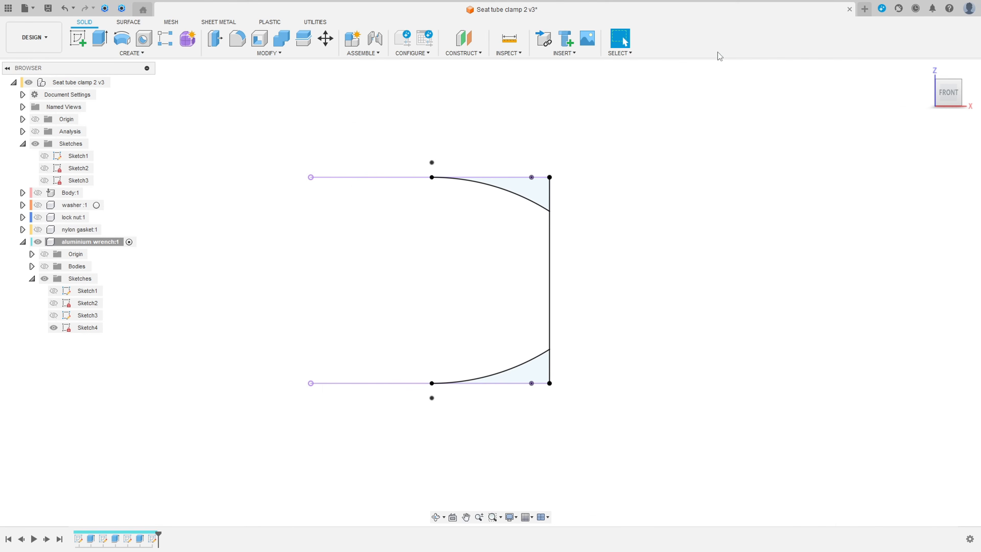
left_click(44, 266)
middle_click_drag(237, 307, 217, 271, "shift")
scroll(379, 352, "down", 3)
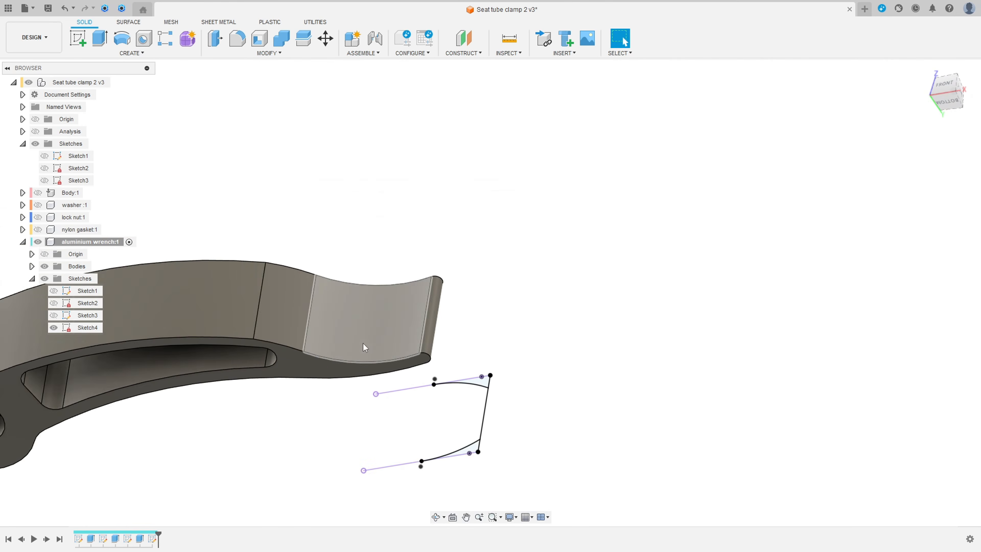
middle_click_drag(365, 346, 228, 260)
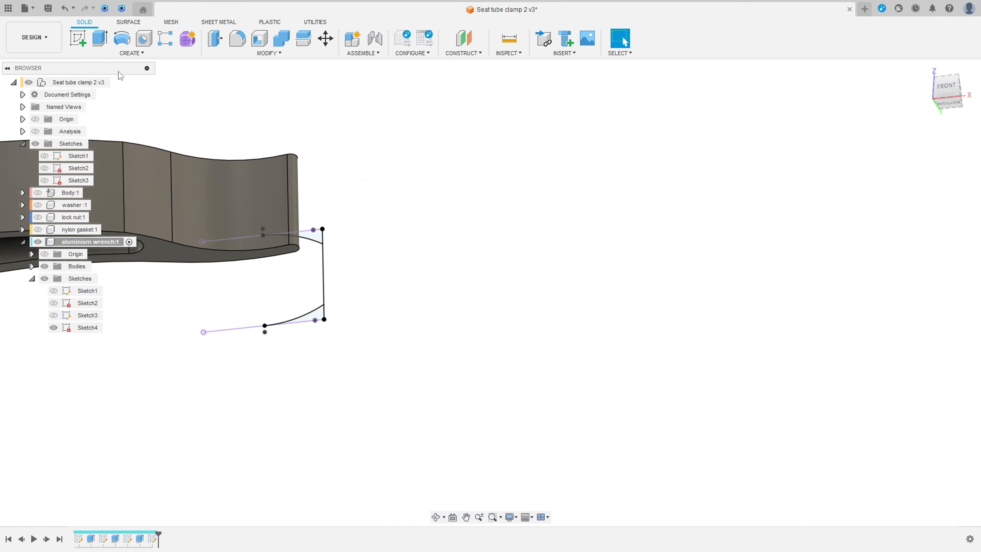
Extrude both corner profiles as a cut up to the curved face at the handle's end, with the extent following the adjacent faces.
left_click(100, 39)
left_click(305, 236)
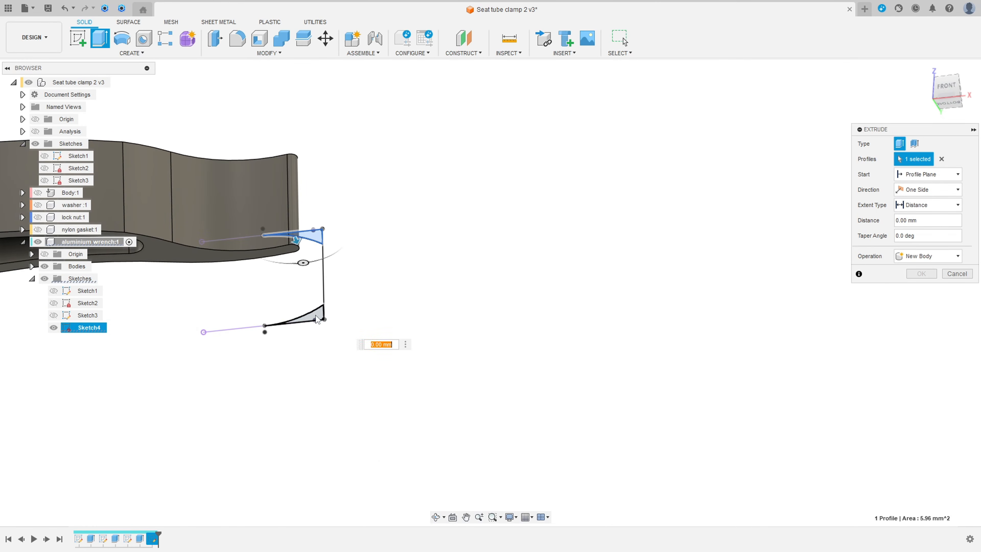
left_click(316, 318)
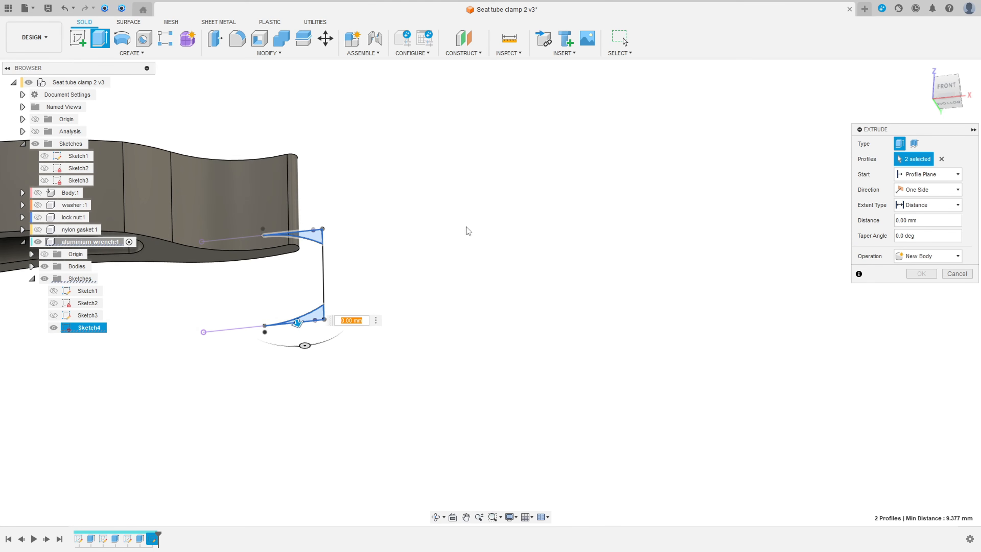
middle_click_drag(285, 313, 277, 287)
left_click_drag(290, 296, 254, 192)
left_click(935, 205)
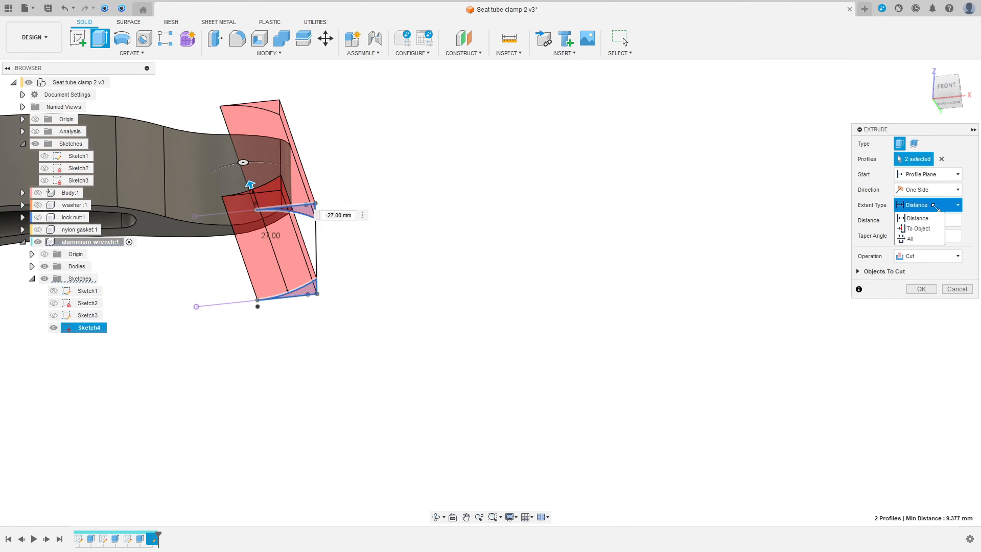
left_click(918, 228)
left_click(265, 170)
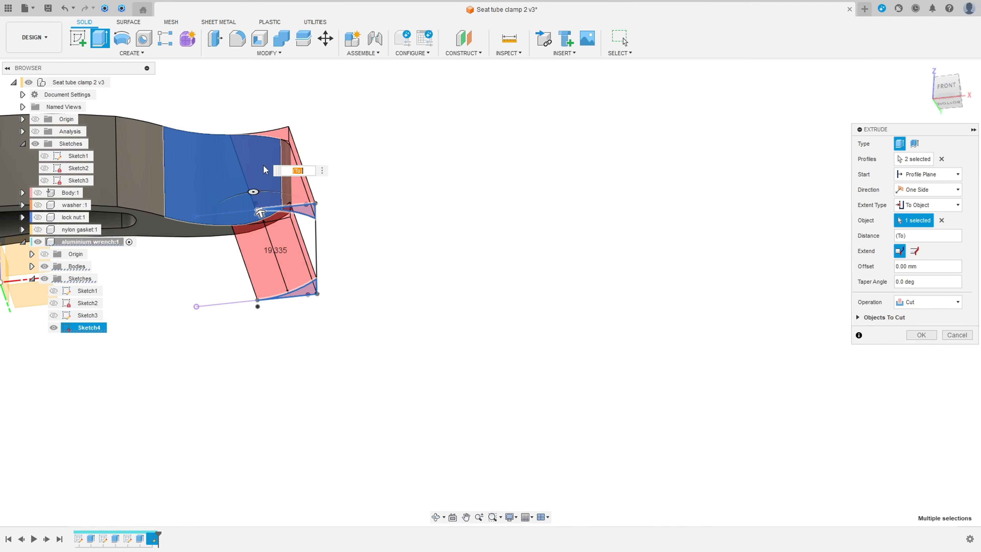
left_click(914, 251)
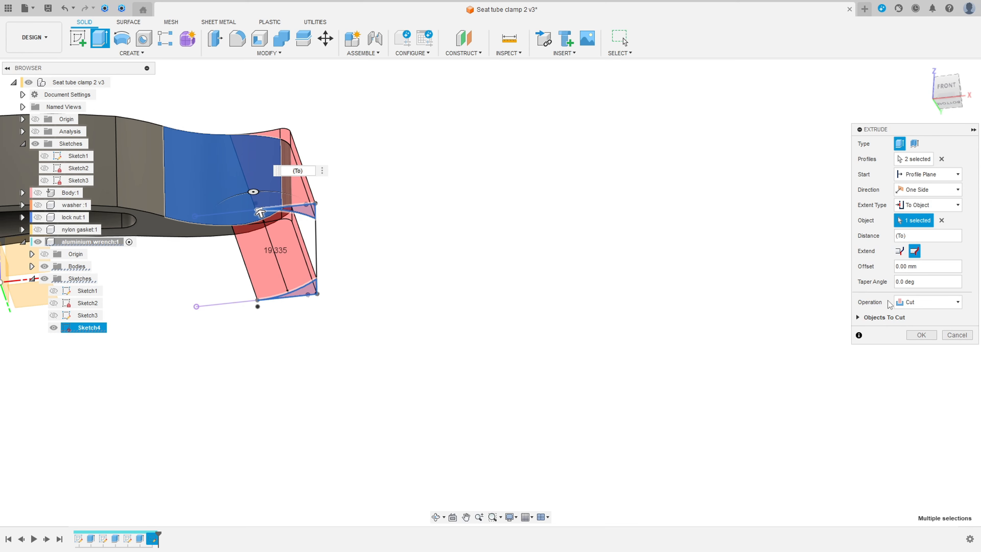
left_click(922, 335)
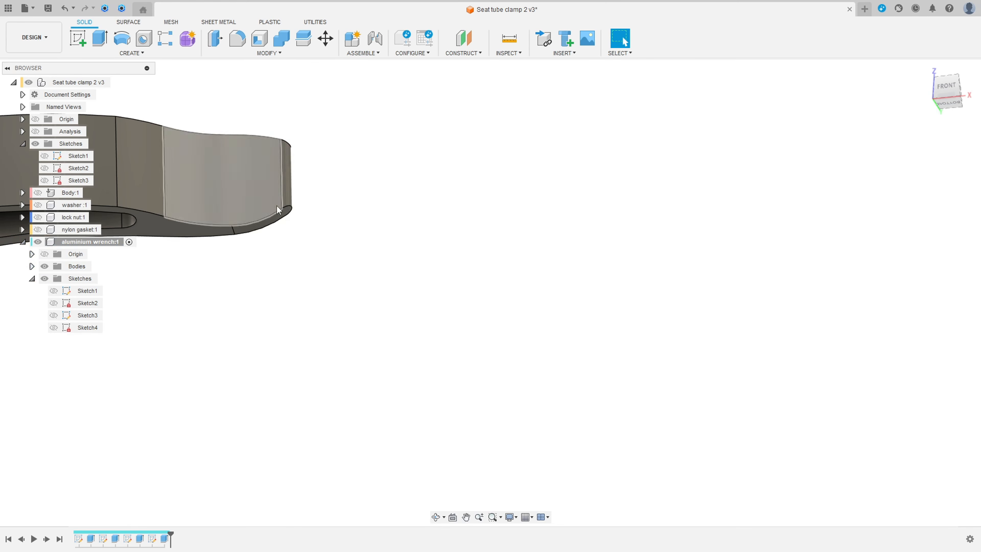
Create a sketch on the horizontal XY origin plane of the aluminium wrench.
middle_click_drag(279, 209, 628, 361, "shift")
scroll(322, 210, "down", 4)
left_click(925, 68)
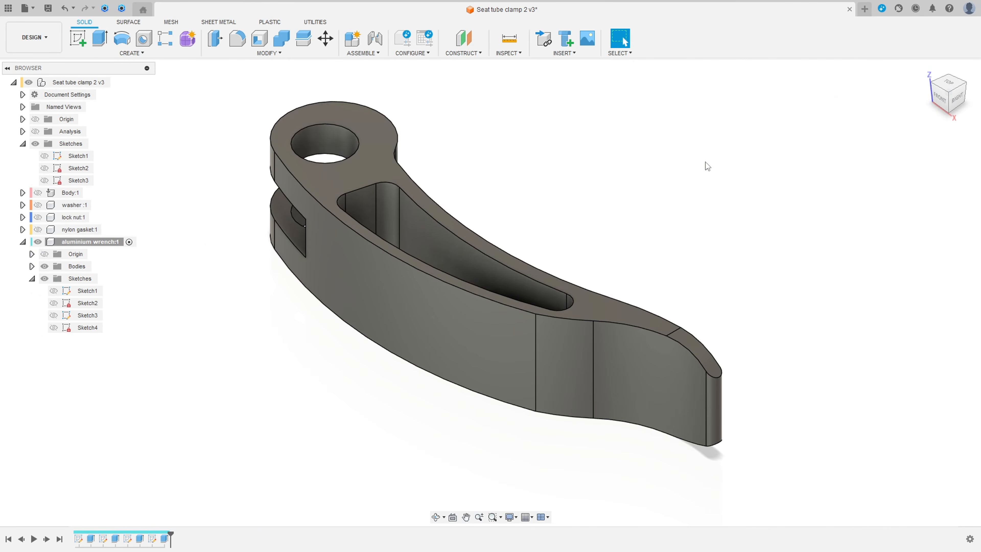
left_click(78, 38)
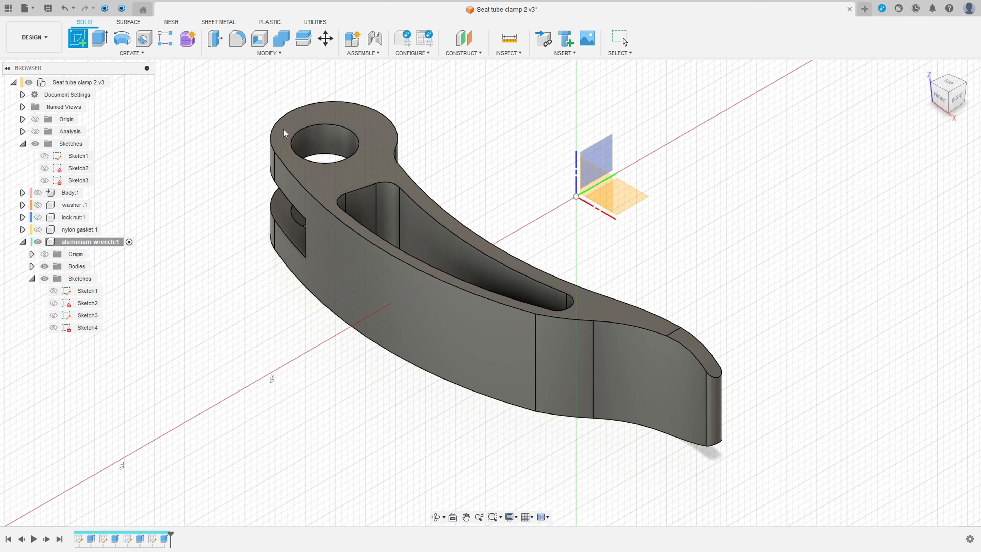
left_click(623, 199)
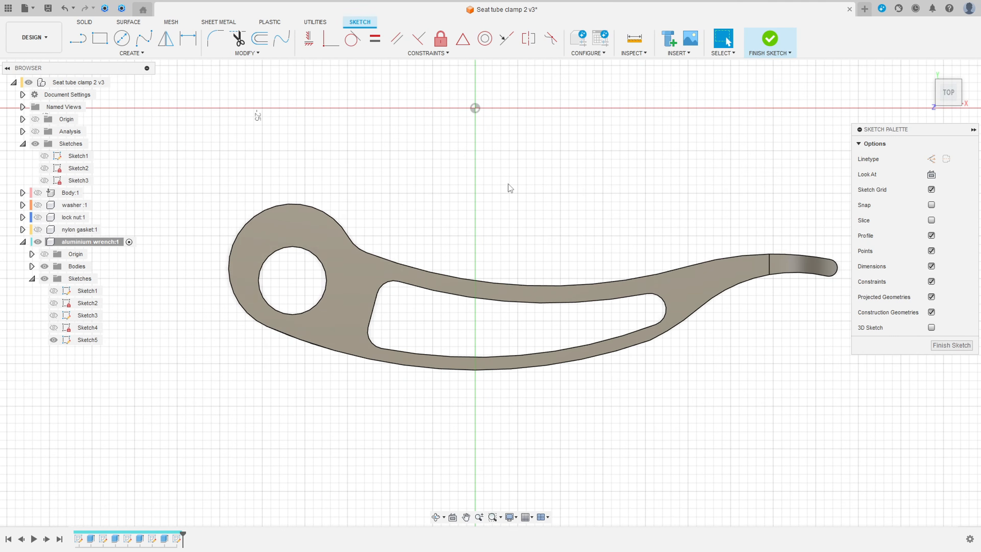
Set the line type to construction and briefly show Sketch1 to locate the centre point in the wrench's head.
left_click(81, 40)
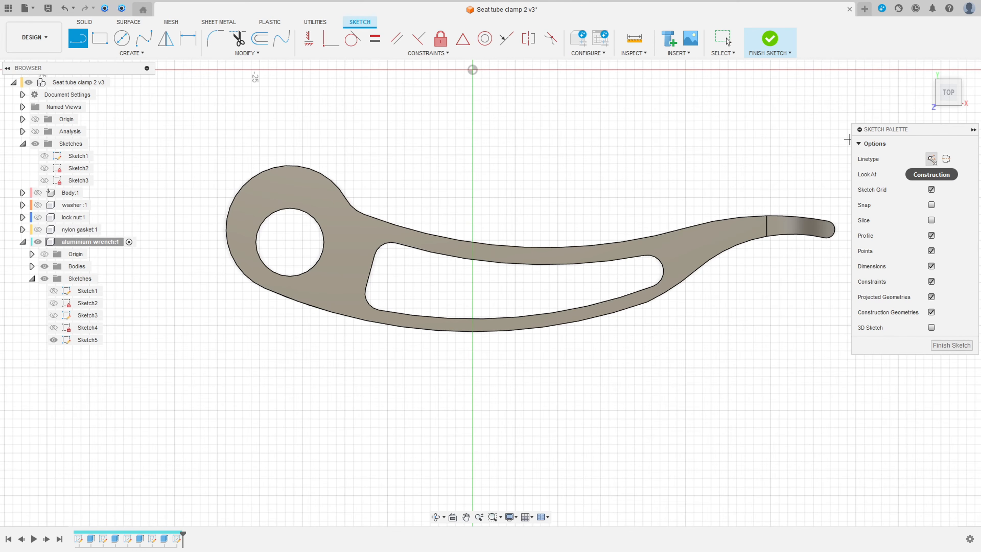
left_click(932, 158)
left_click(45, 156)
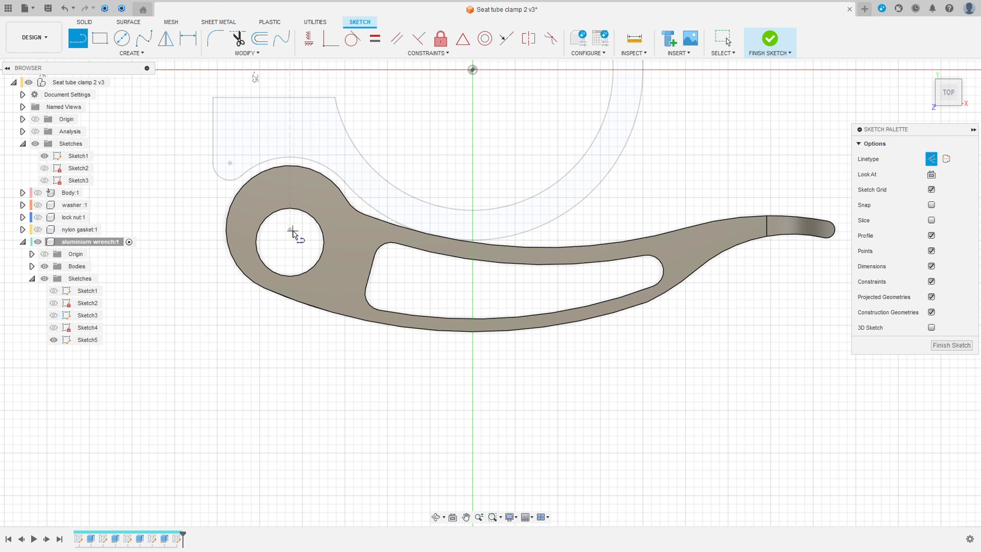
key("Escape")
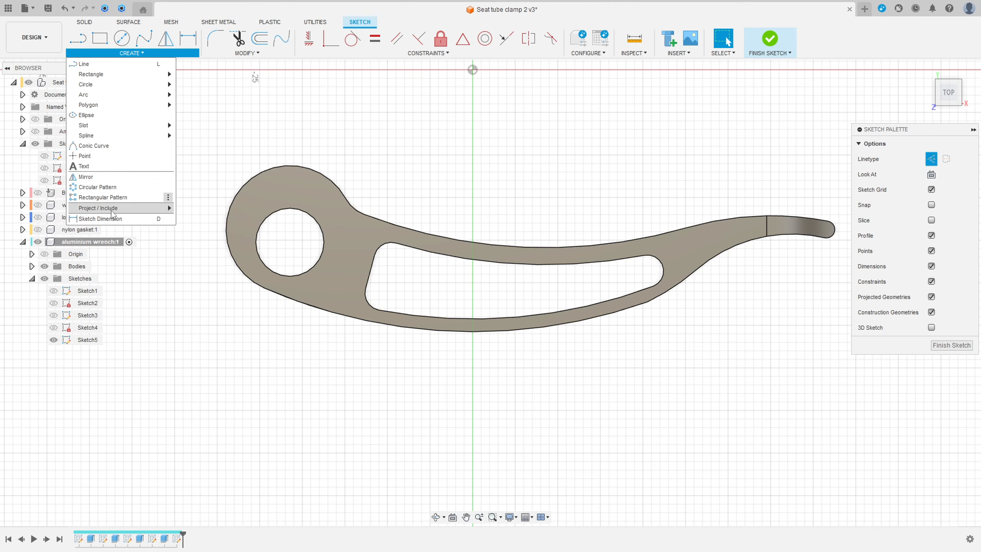
Project Sketch1's point inside the wrench's round hole into the current sketch, showing Sketch1 only for the selection.
mouse_move(139, 208)
left_click(191, 208)
left_click(44, 156)
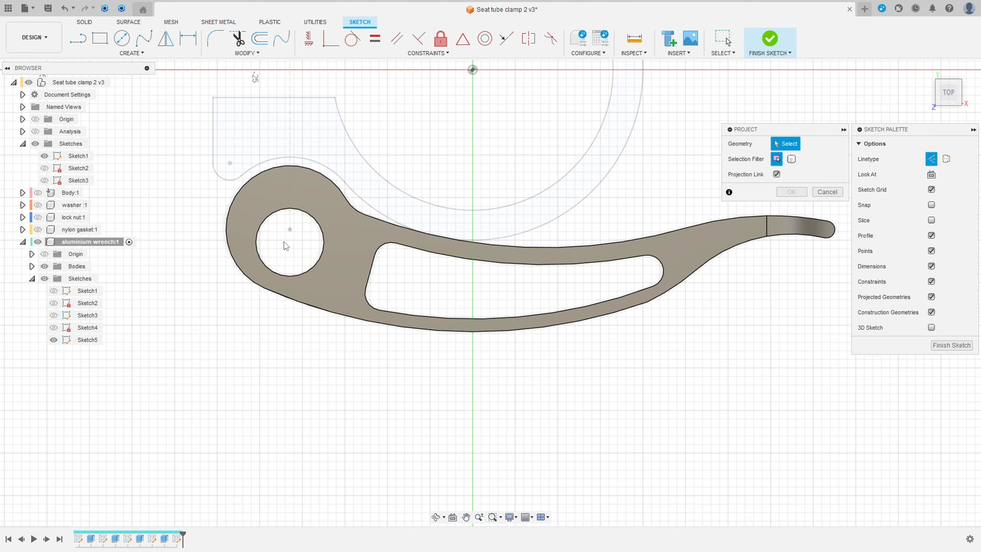
left_click(291, 231)
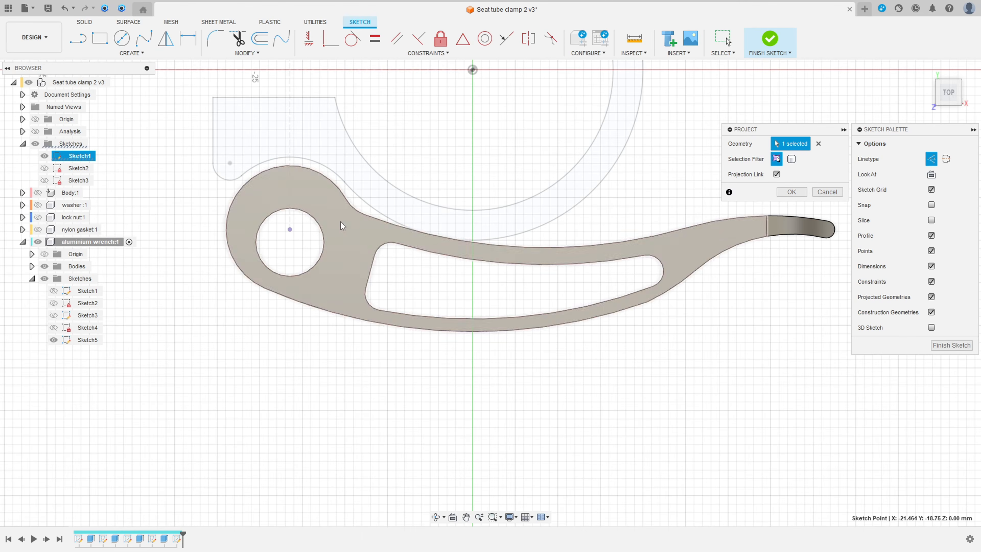
left_click(791, 191)
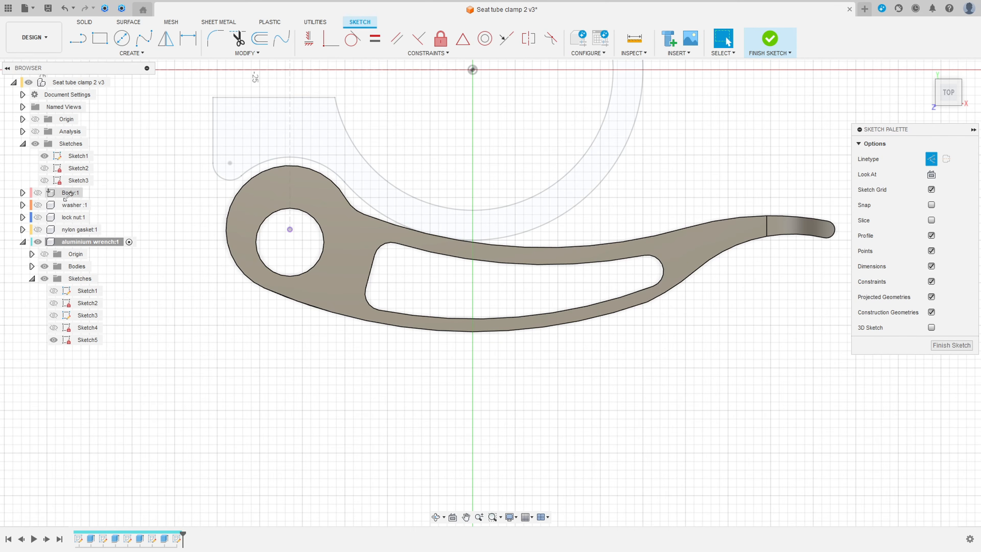
left_click(44, 156)
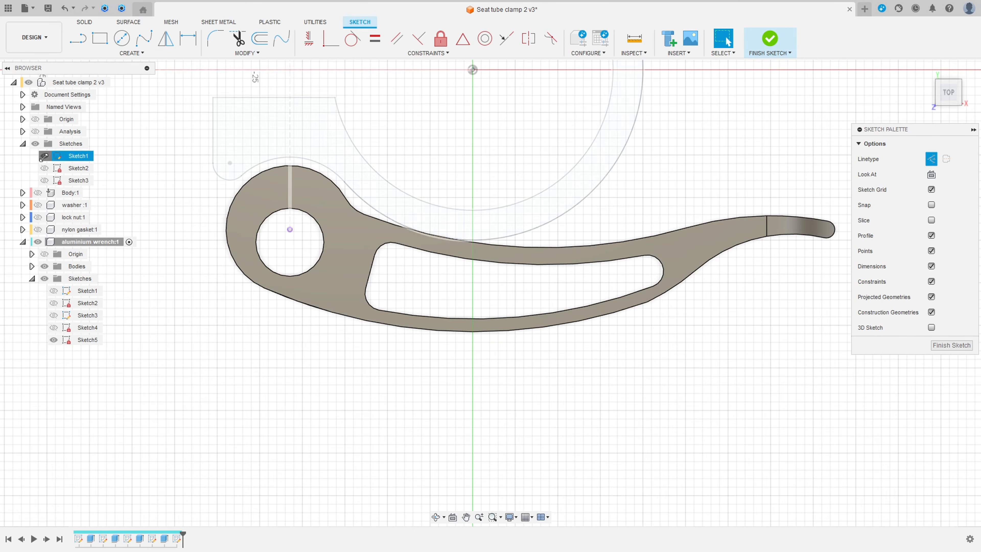
Draw a horizontal construction line from the projected point to just beyond the handle's tip.
left_click(80, 40)
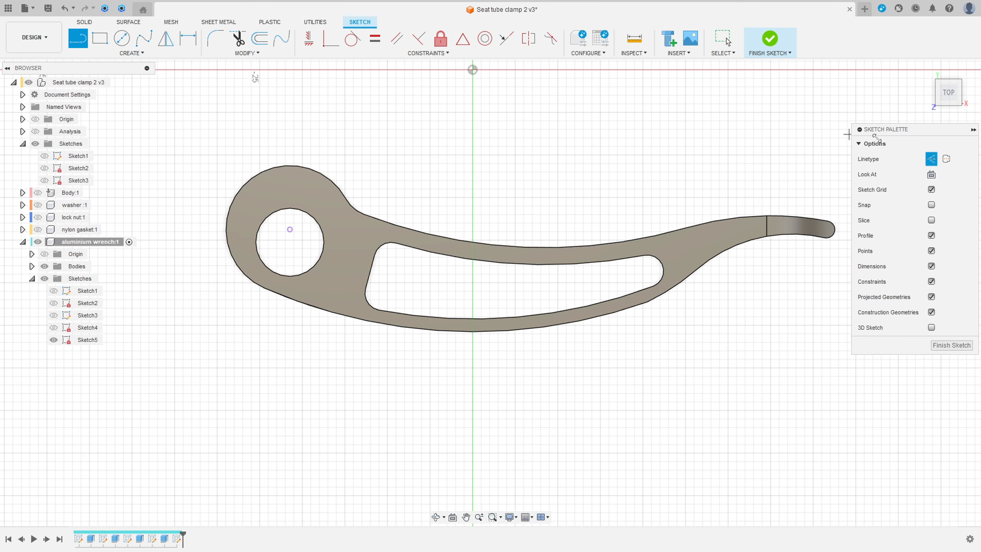
left_click(290, 232)
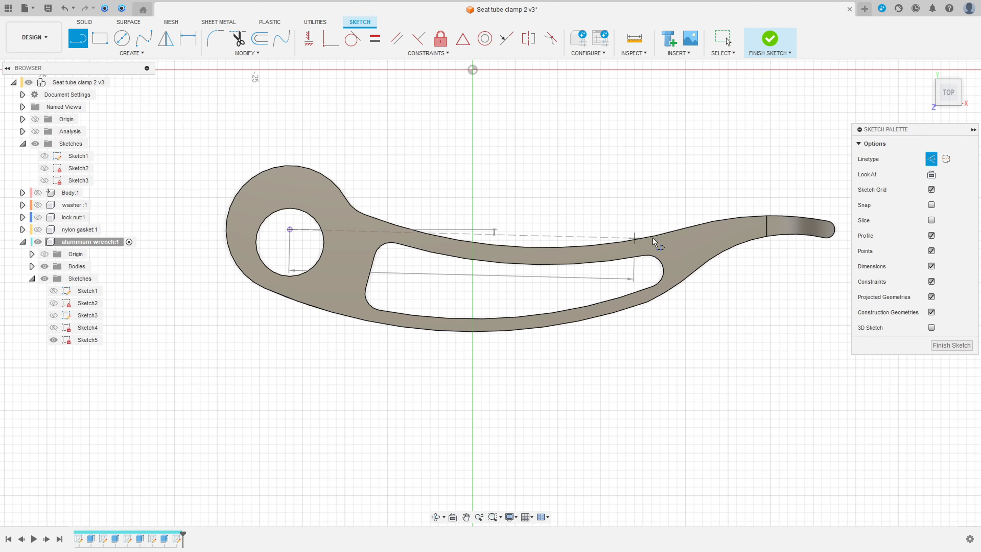
middle_click_drag(701, 225, 590, 226)
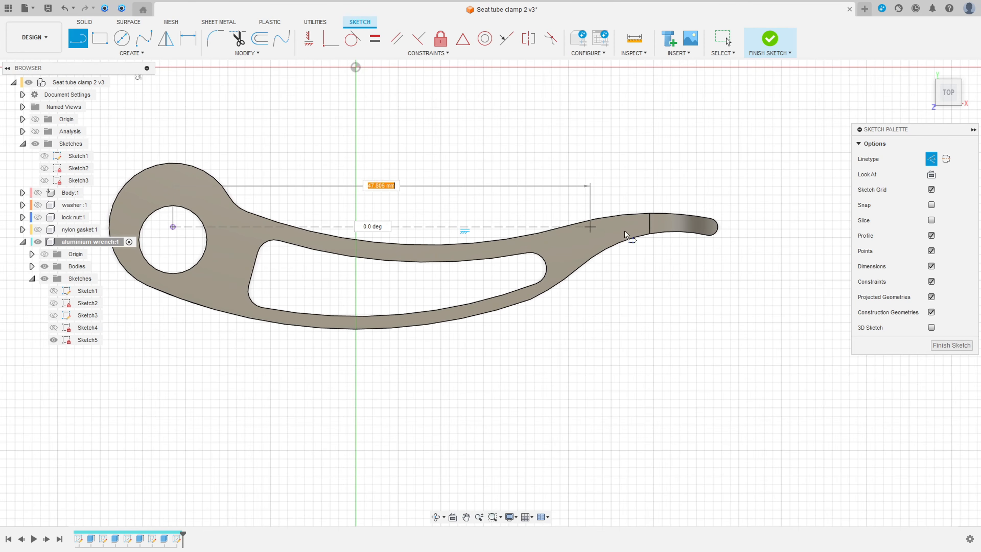
left_click(798, 227)
key("Escape")
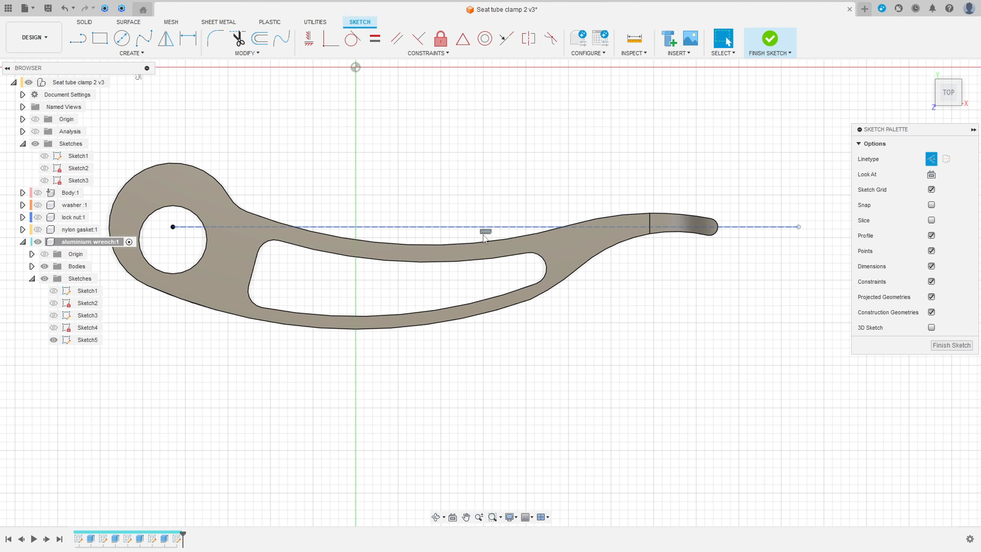
mouse_move(339, 258)
middle_mouse_down()
mouse_move(423, 221)
mouse_move(411, 212)
middle_mouse_up()
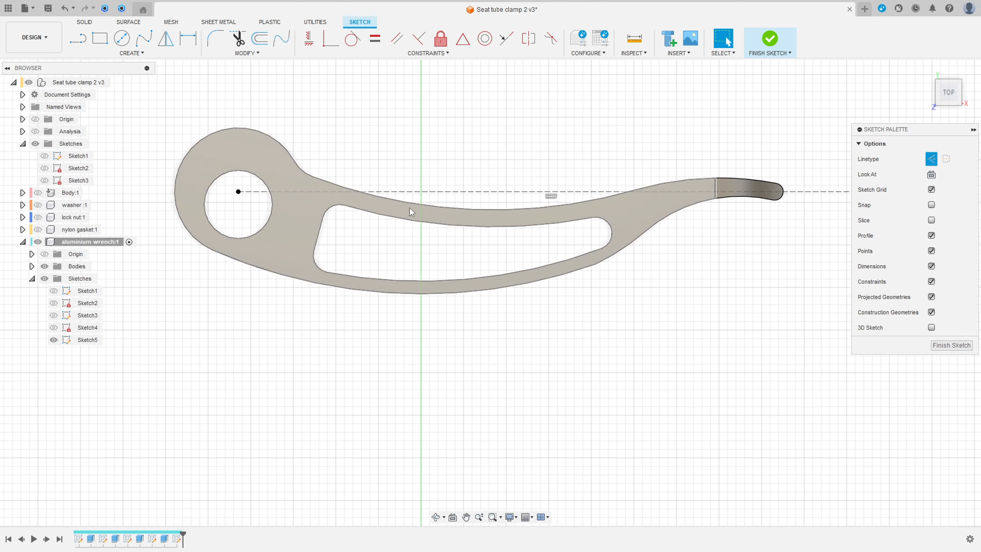
Draw a long, narrow two-point rectangle with normal lines just below the wrench's handle.
left_click(98, 40)
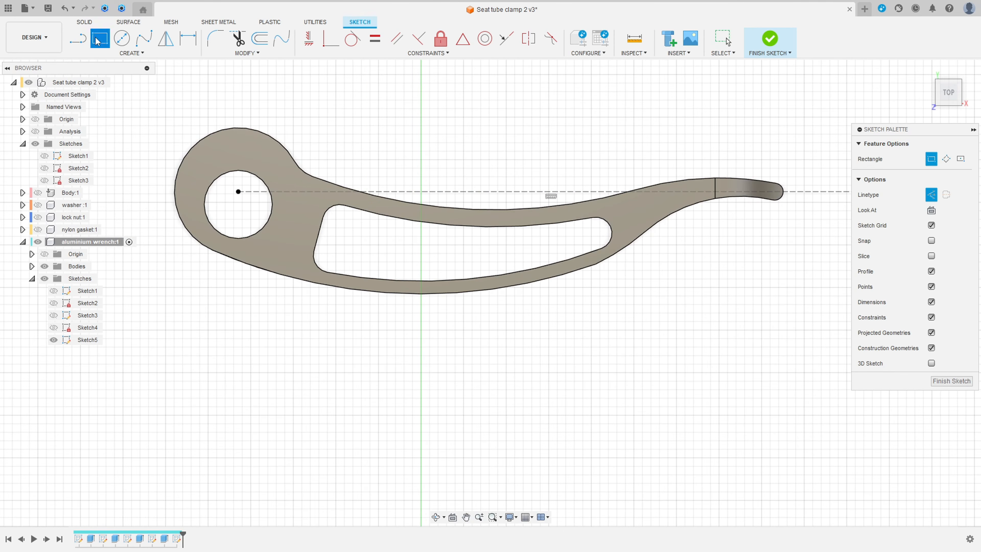
left_click(291, 388)
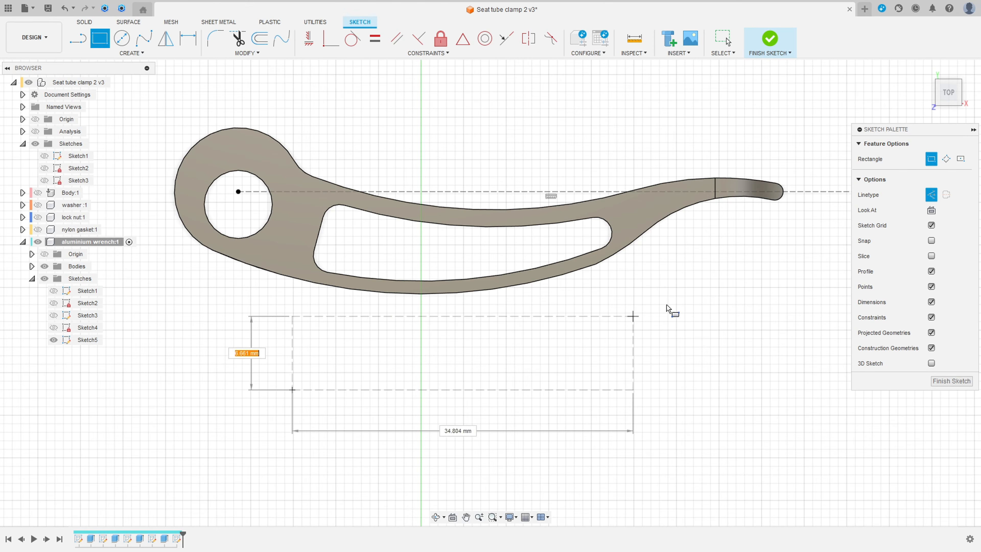
left_click(845, 235)
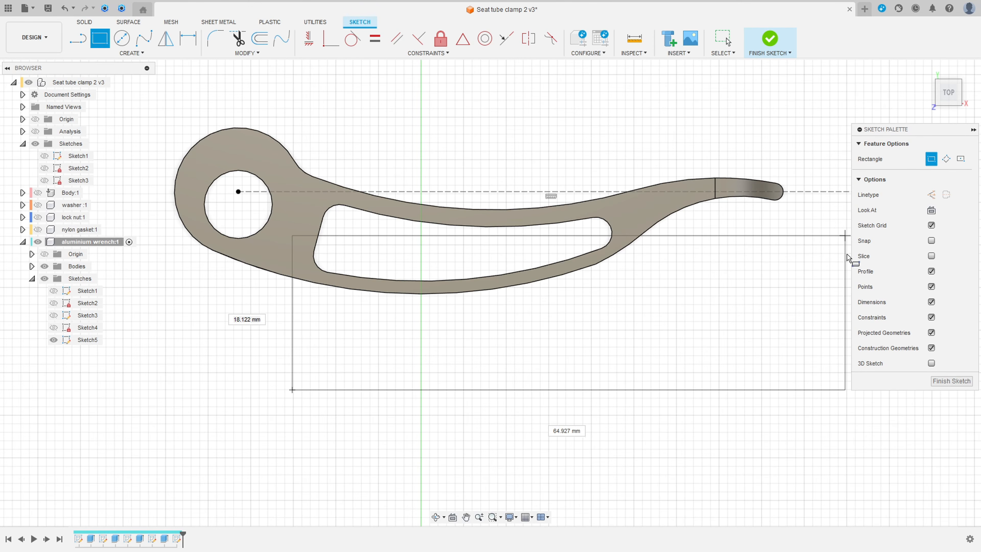
left_click(682, 340)
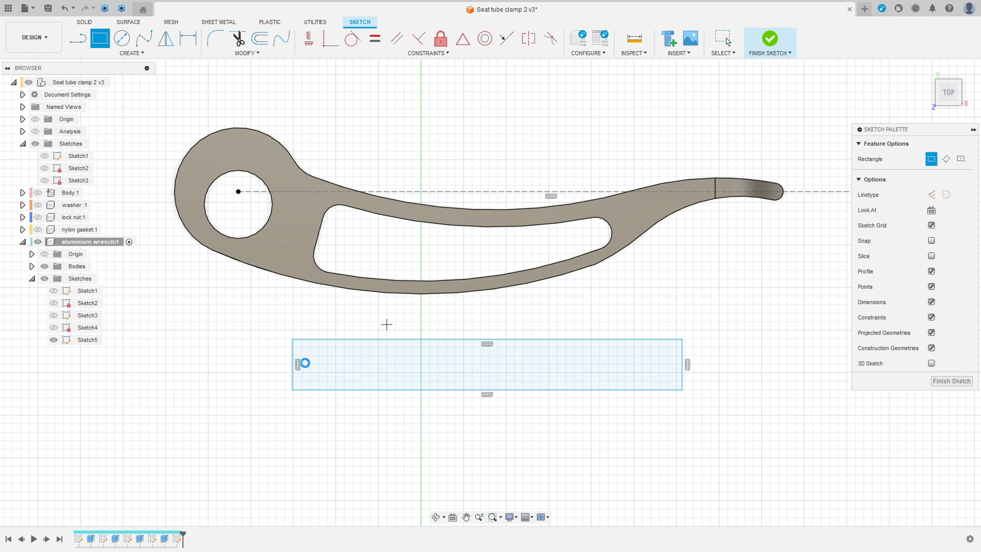
key("Escape")
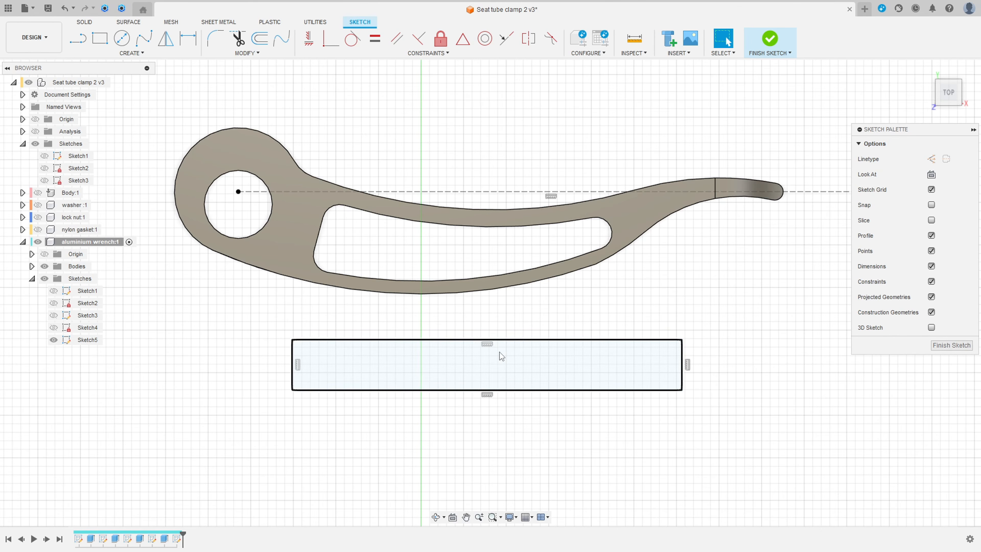
Delete the rectangle's horizontal and vertical constraints and make both pairs of opposite sides parallel.
left_click(298, 367)
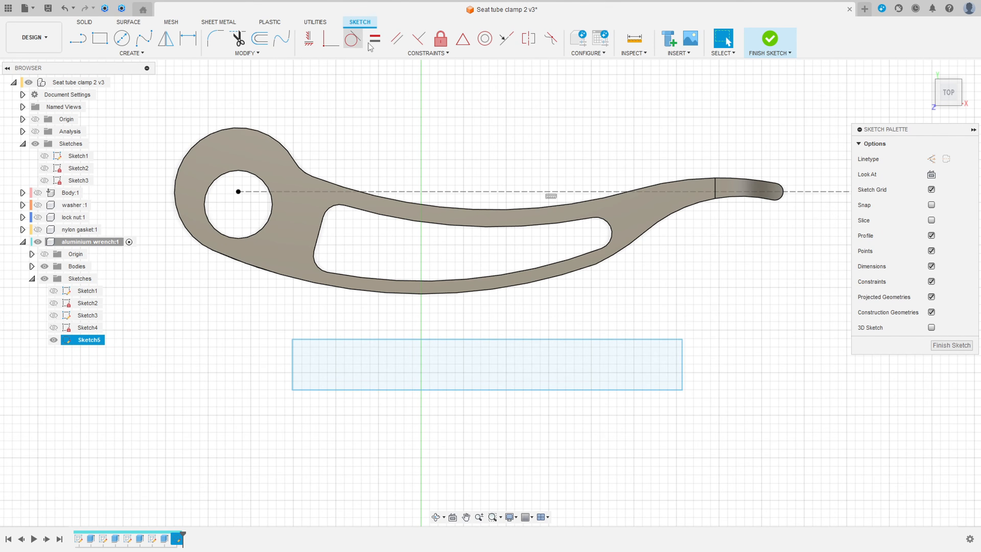
left_click(375, 38)
left_click(397, 39)
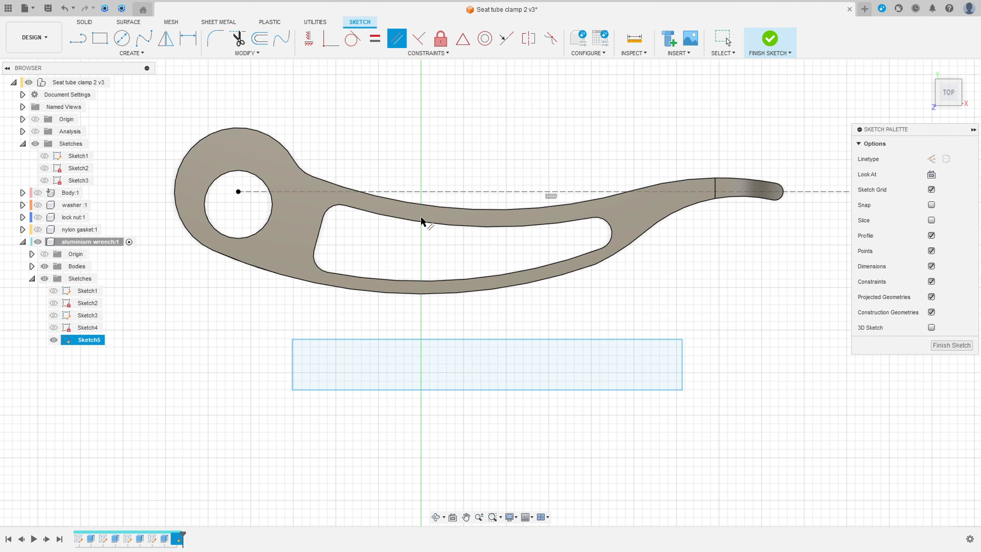
left_click(488, 340)
left_click(486, 390)
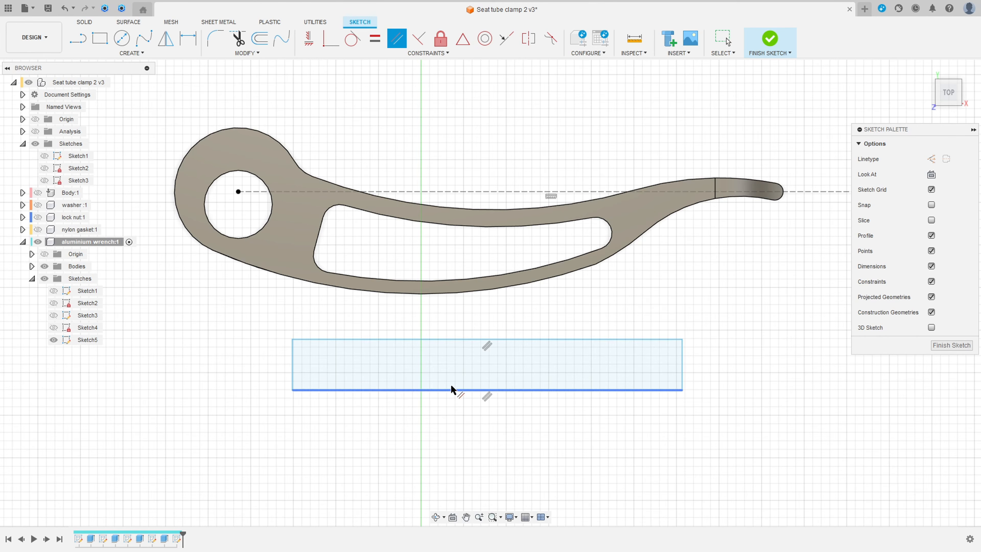
left_click(292, 365)
left_click(682, 365)
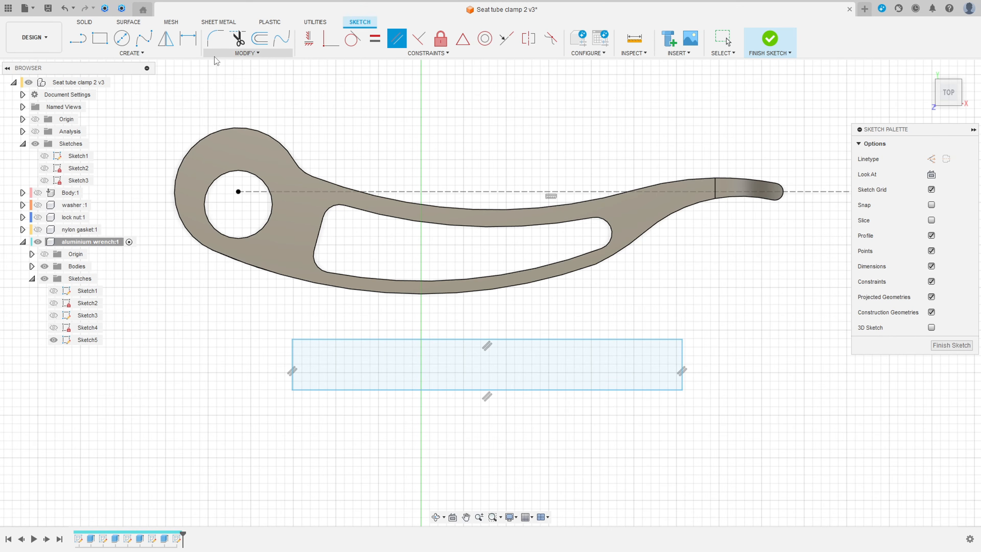
Make two adjacent sides of the rectangle perpendicular and tilt it by moving its far upper corner towards the wrench's slot.
left_click(419, 39)
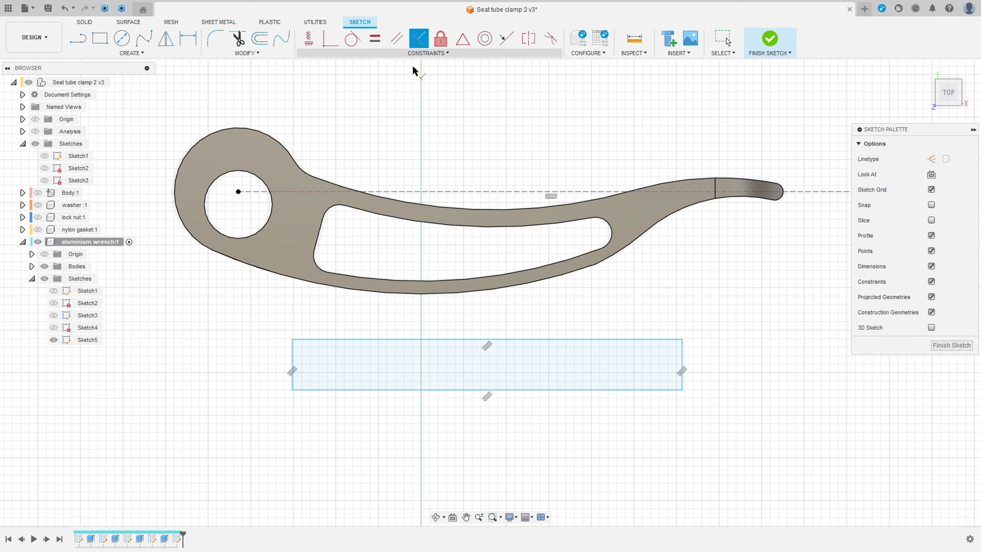
left_click(293, 381)
left_click(309, 390)
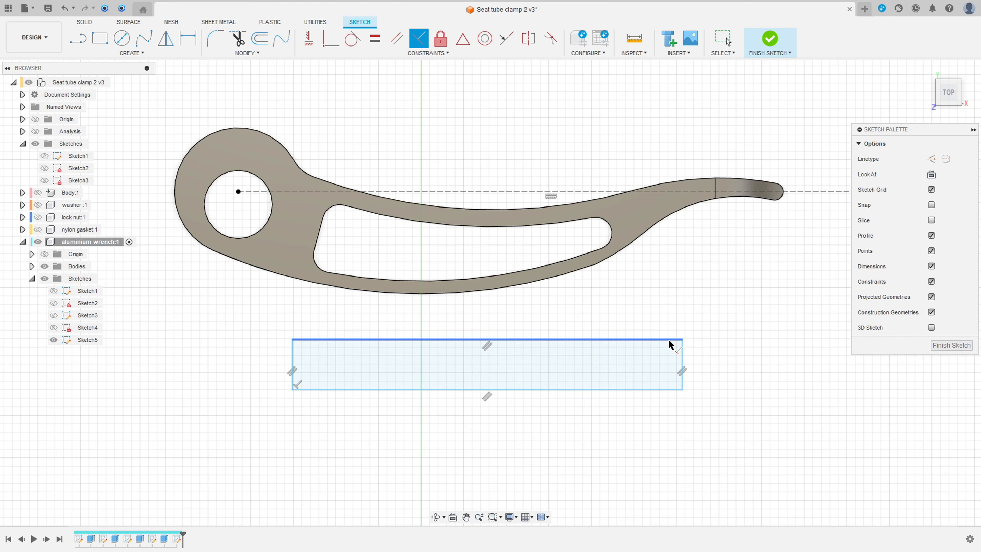
key("Escape")
scroll(472, 356, "down", 2)
left_click_drag(611, 345, 542, 281)
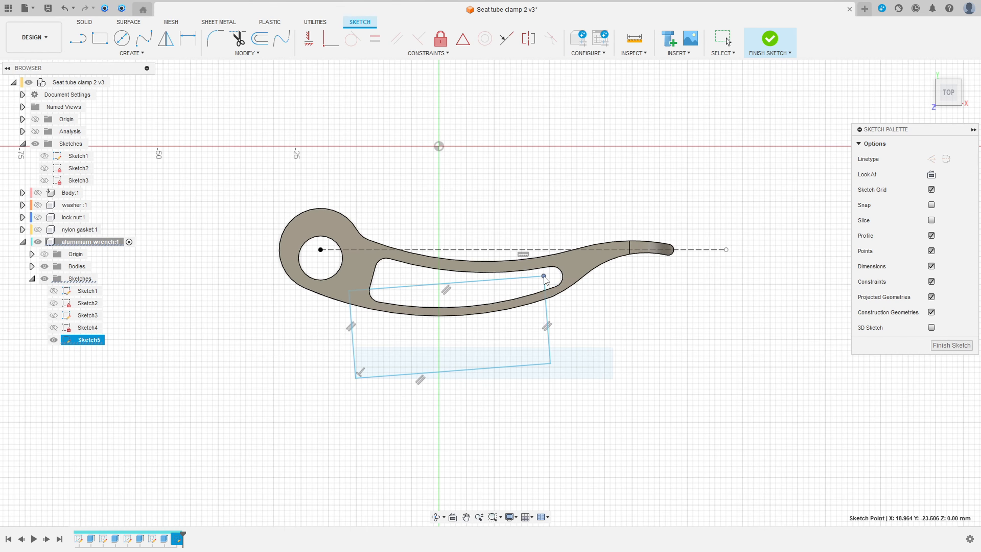
scroll(391, 275, "up", 2)
Dimension the angle between the horizontal construction line and the rectangle's upper long side as 8°.
key("d")
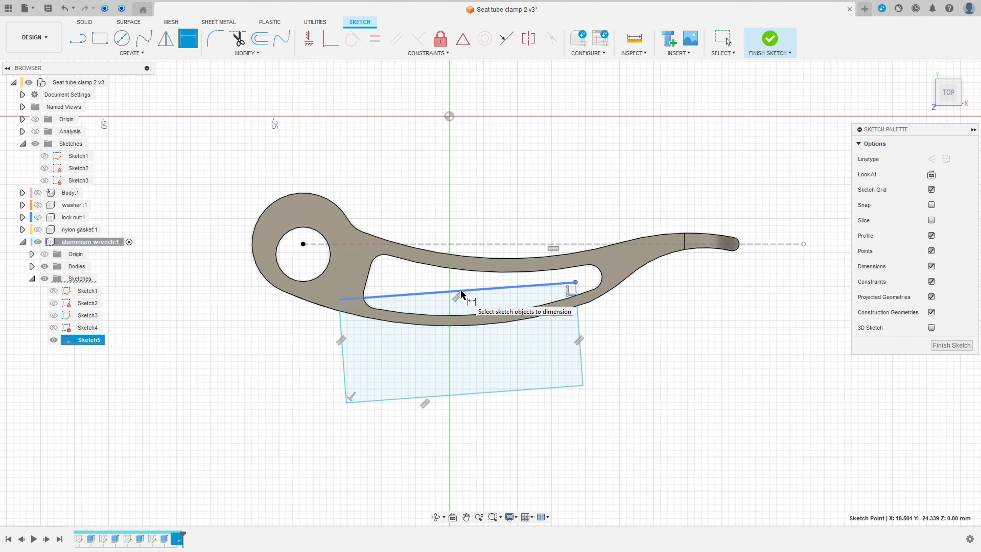
left_click(469, 244)
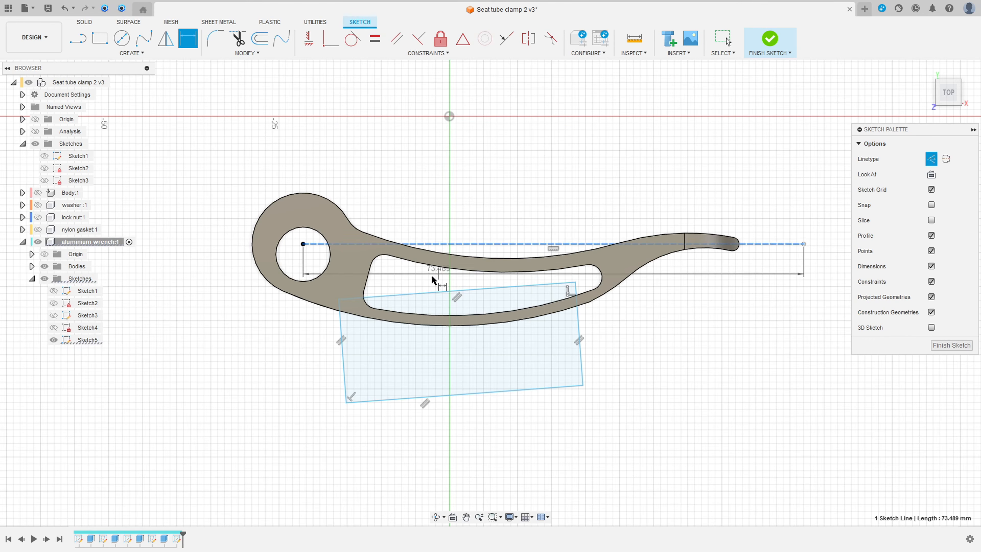
left_click(412, 298)
left_click(410, 279)
key("Return")
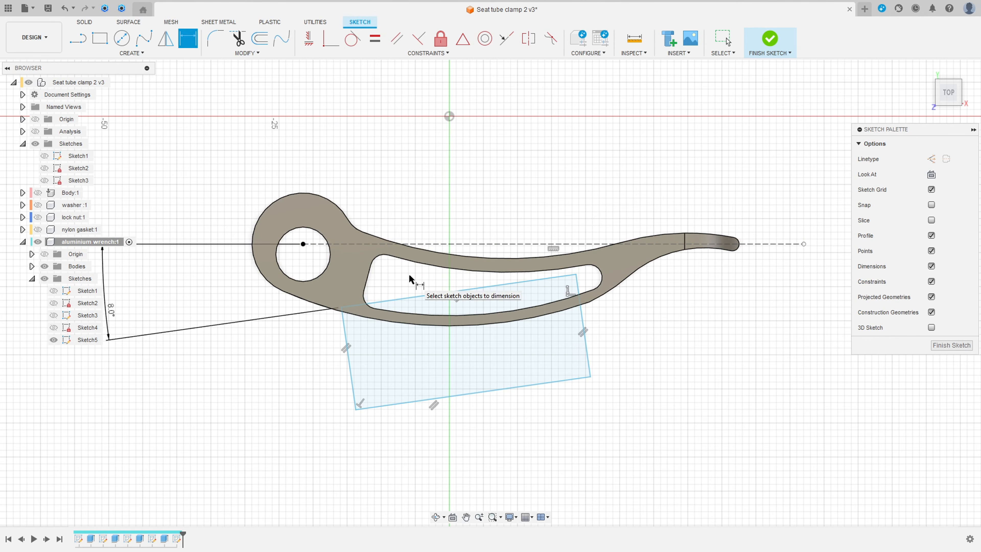
Set the vertical distance from the projected point in the head to the rectangle's nearest upper corner to 15 mm.
left_click(303, 244)
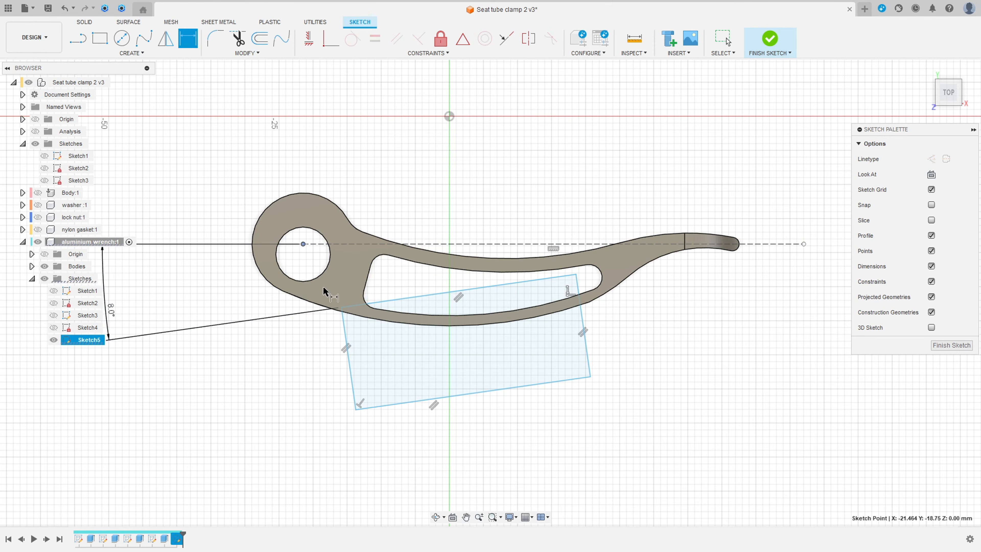
left_click(329, 308)
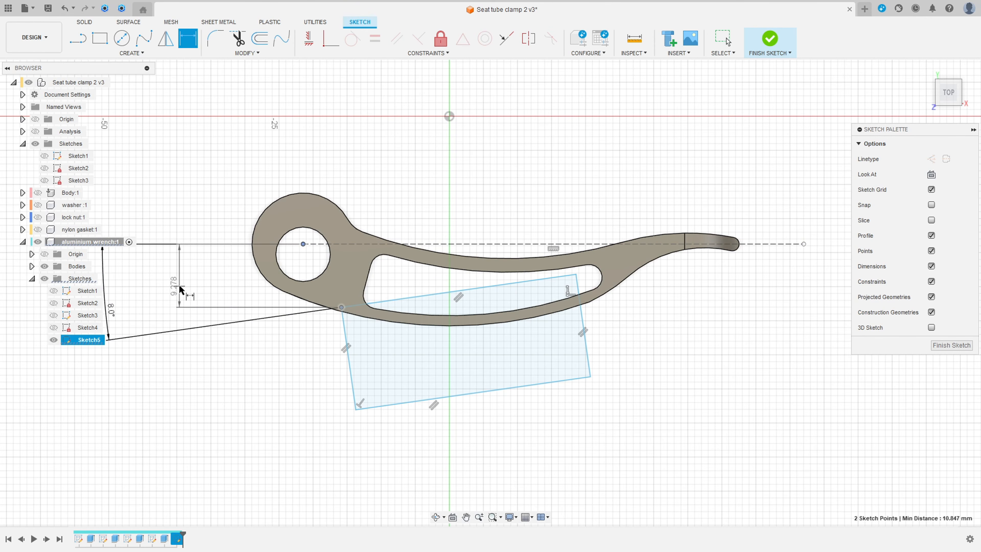
left_click(181, 290)
type("15")
key("Return")
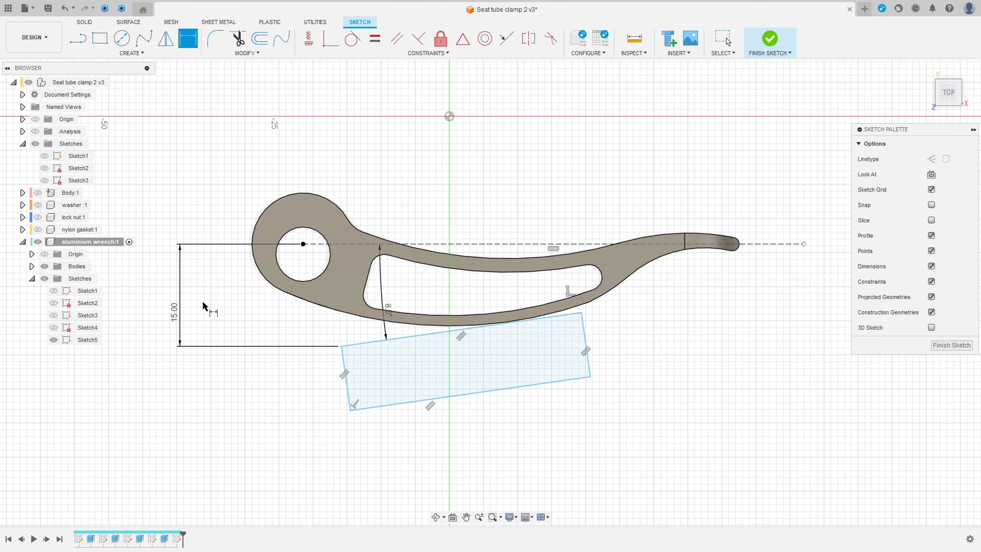
left_click(349, 382)
left_click(304, 389)
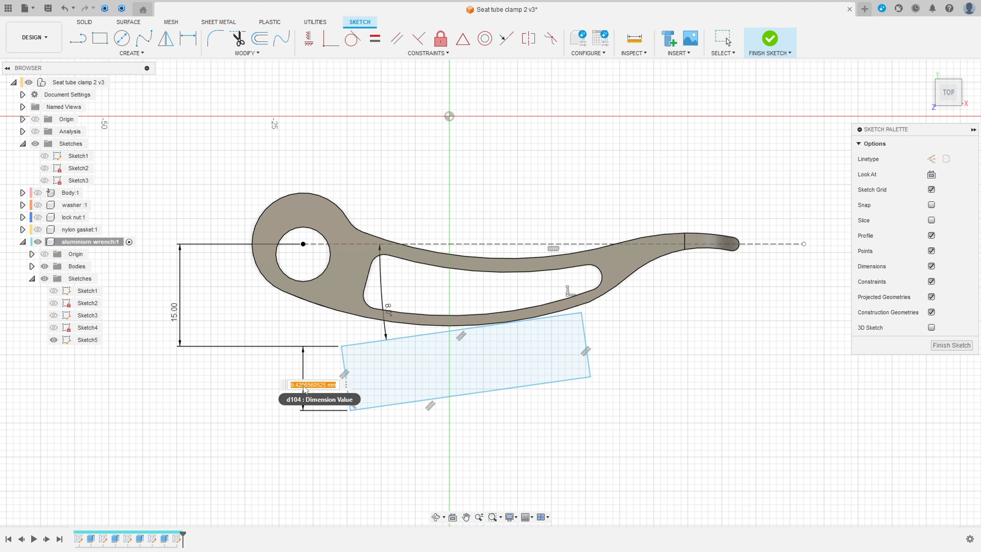
key("Escape")
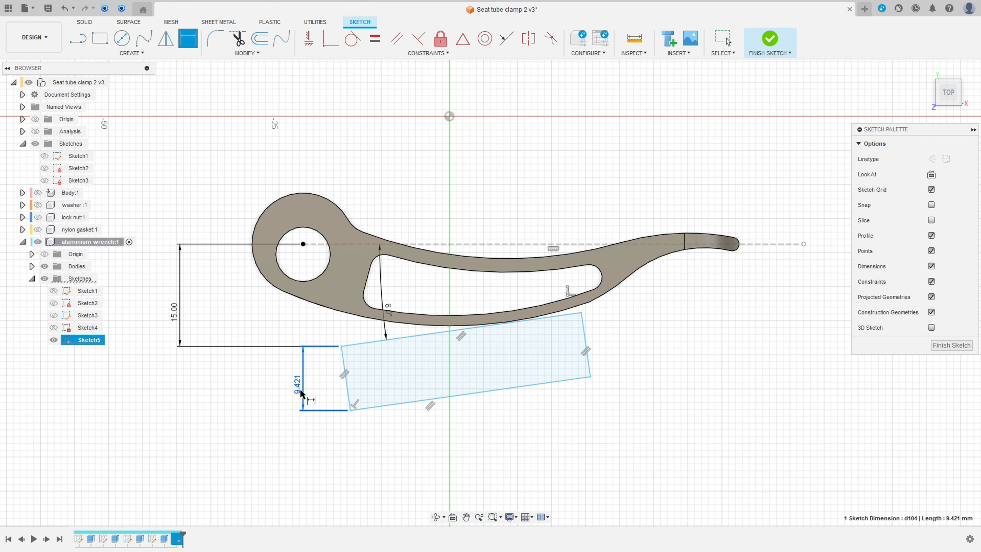
Set the rectangle's short side to 4 mm with an aligned dimension and place that dimension clear of the outline.
left_click(347, 385)
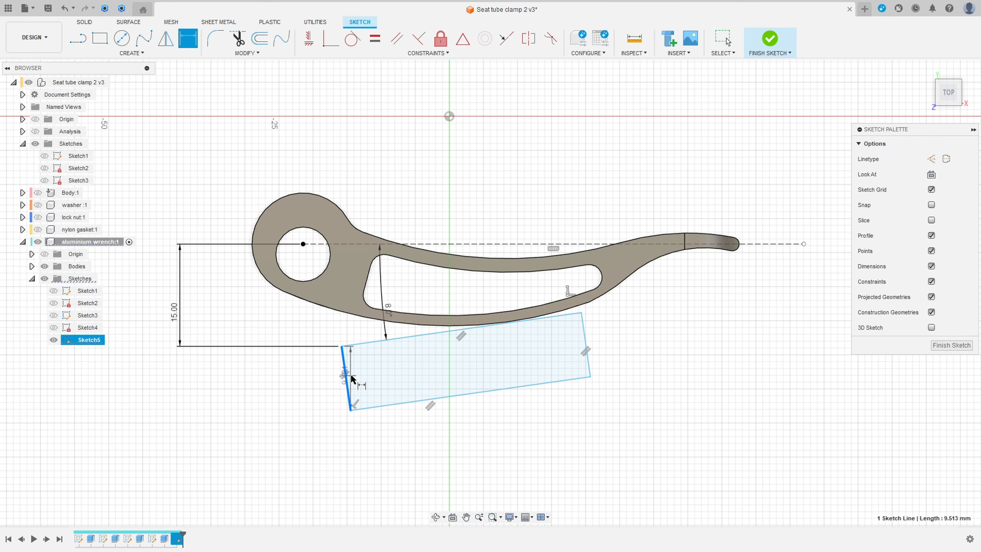
left_click(343, 380)
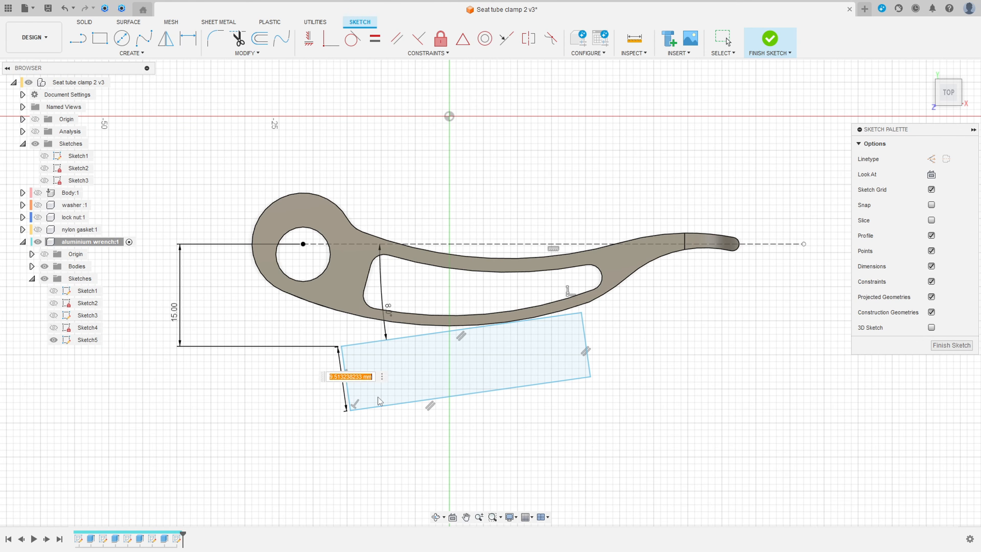
key("Return")
scroll(336, 375, "up", 3)
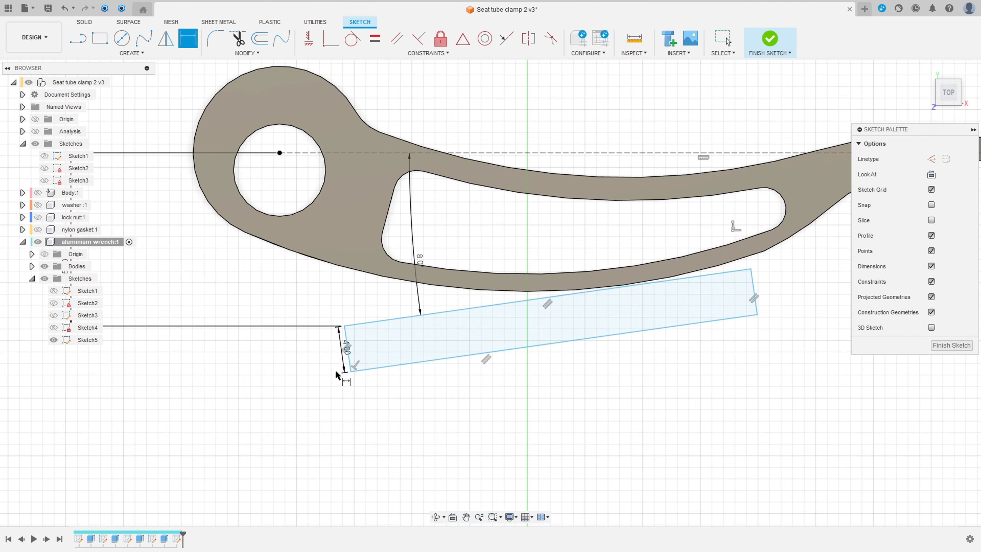
key("Escape")
left_click_drag(344, 350, 303, 358)
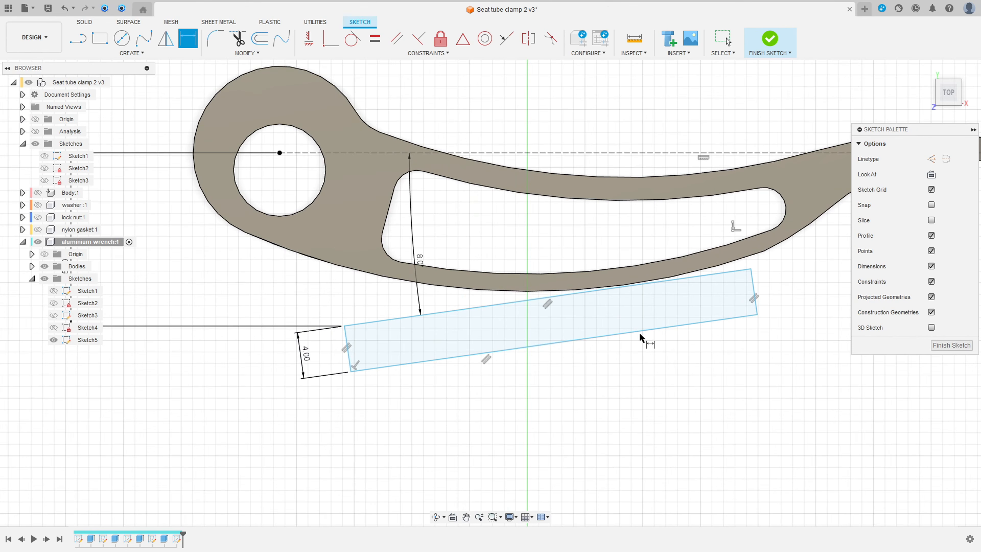
Set the rectangle's lower long side to 50 mm and reposition the angle dimension so it is readable.
left_click(640, 333)
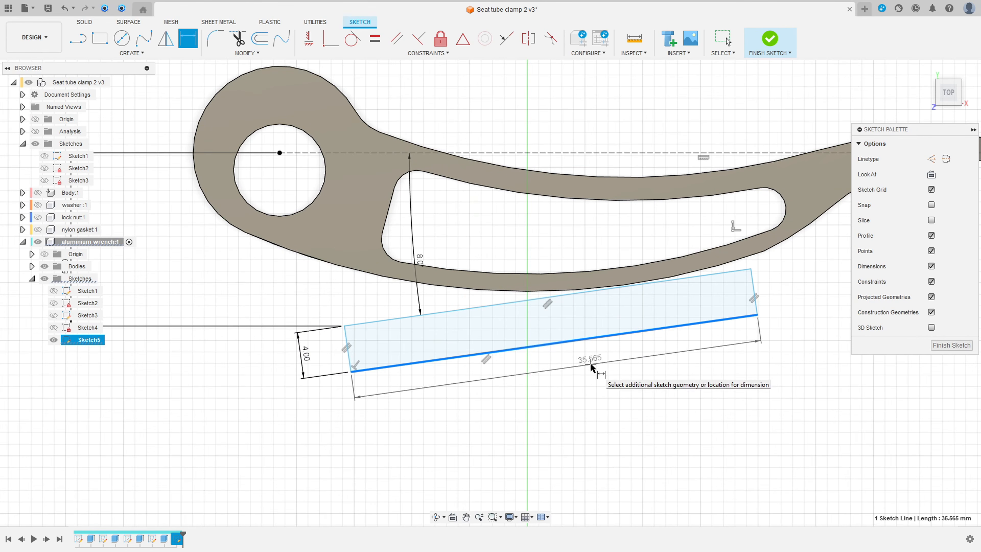
left_click(590, 363)
type("50")
key("Return")
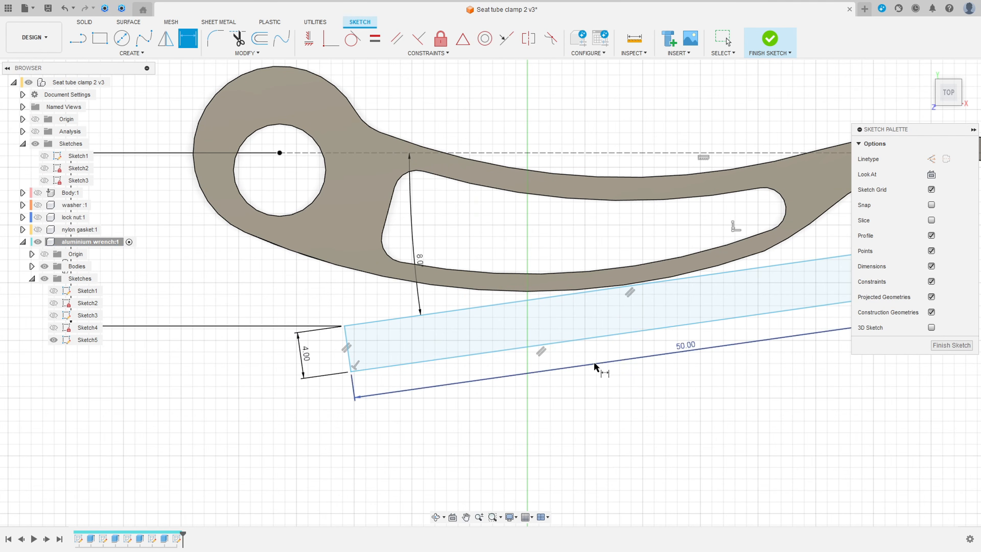
scroll(594, 366, "down", 3)
middle_click_drag(579, 368, 528, 396)
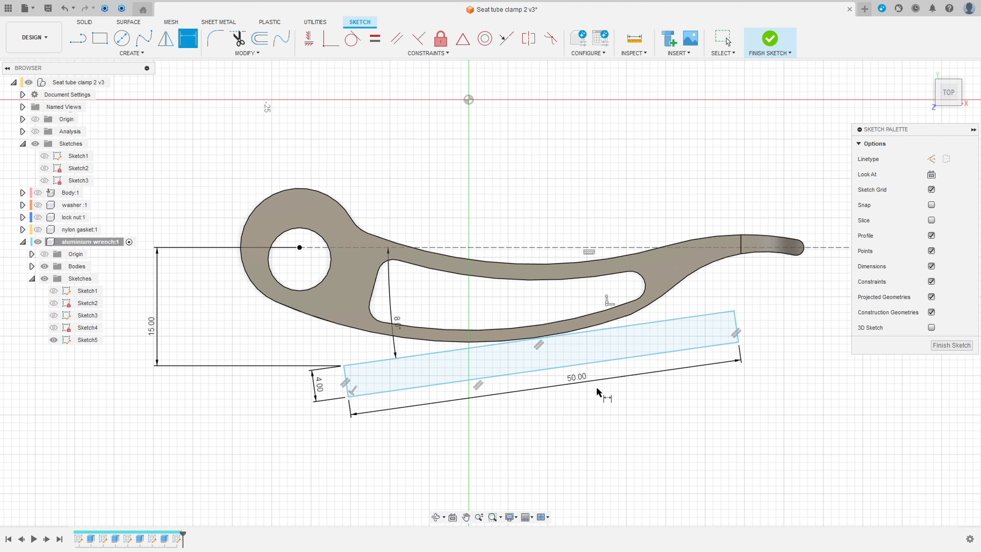
scroll(596, 386, "down", 2)
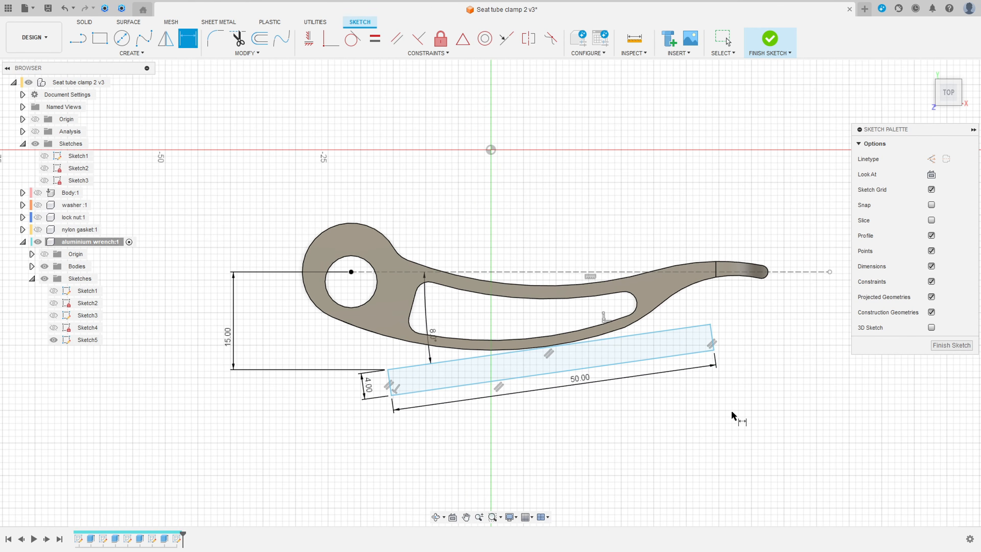
left_click_drag(436, 334, 451, 324)
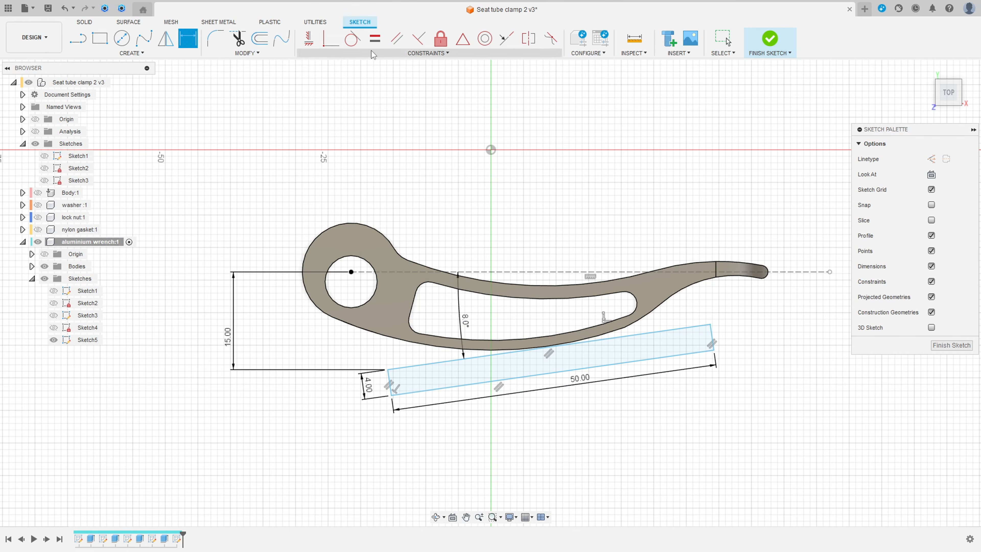
Align the rectangle's upper corner at the head end vertically with the projected point and finish the sketch.
left_click(309, 38)
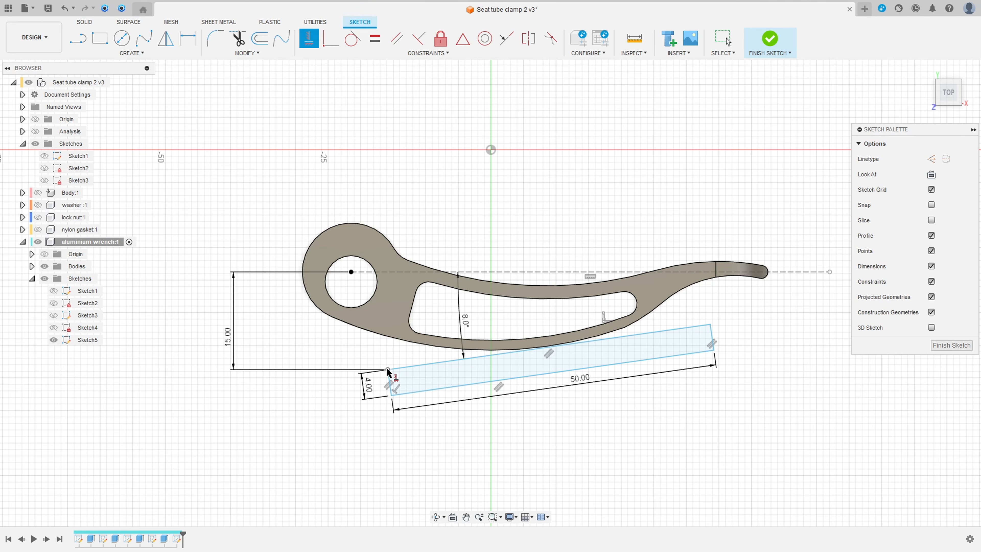
left_click(387, 370)
left_click(351, 272)
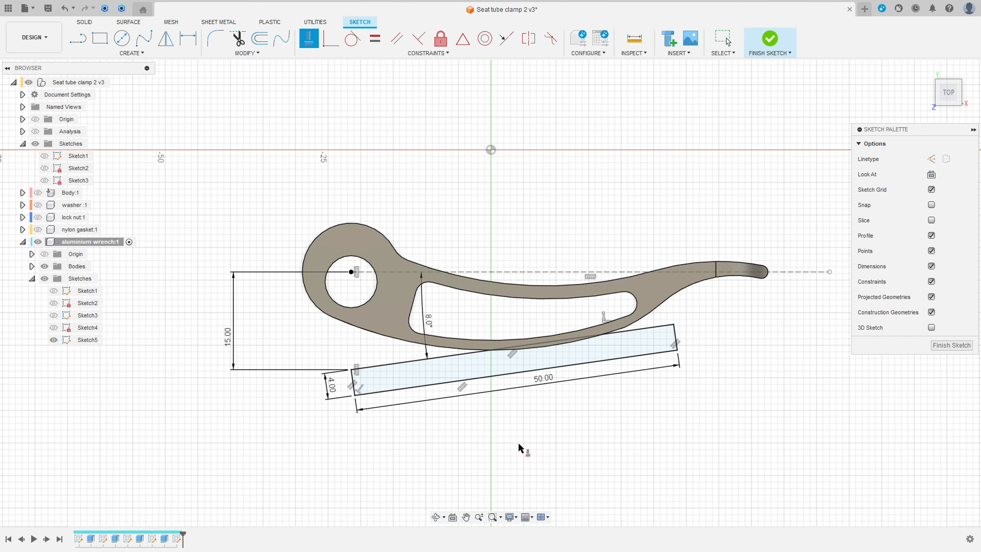
left_click(773, 42)
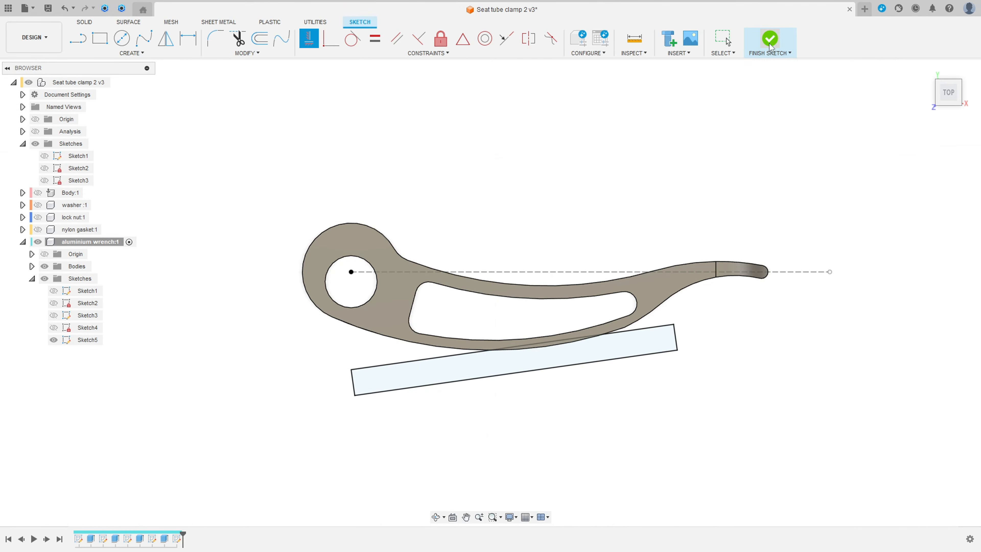
Revolve-cut the tilted rectangle through the wrench handle a full 360 degrees about its long side nearest the handle's centre.
mouse_move(548, 272)
middle_mouse_down("shift")
mouse_move(530, 149)
mouse_move(480, 133)
mouse_move(537, 148)
middle_mouse_up("shift")
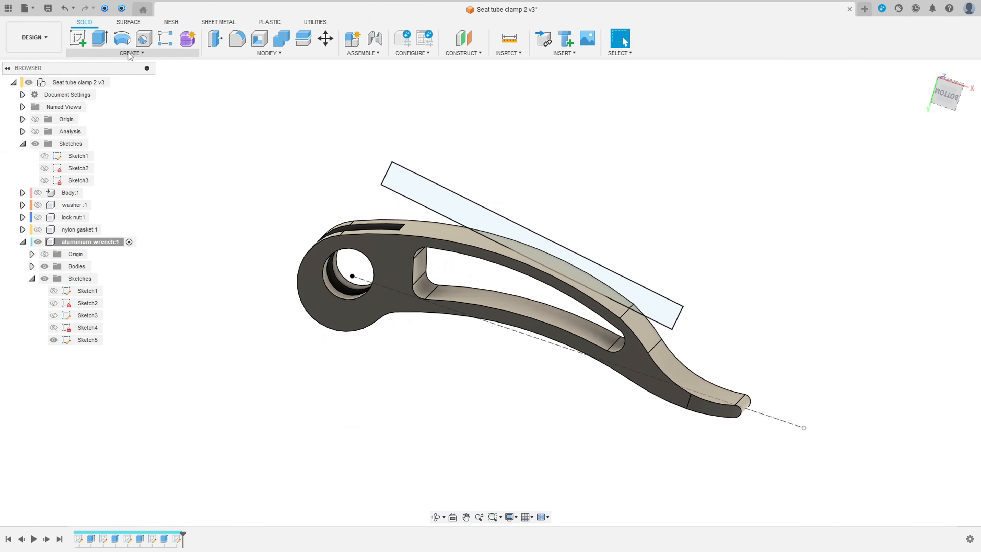
left_click(121, 38)
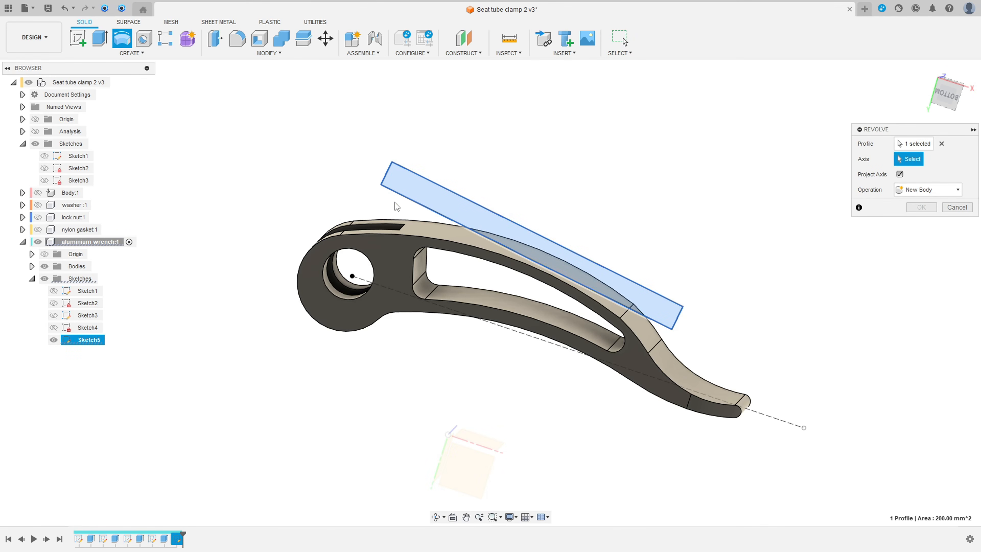
left_click(404, 200)
middle_click_drag(572, 234, 566, 266, "shift")
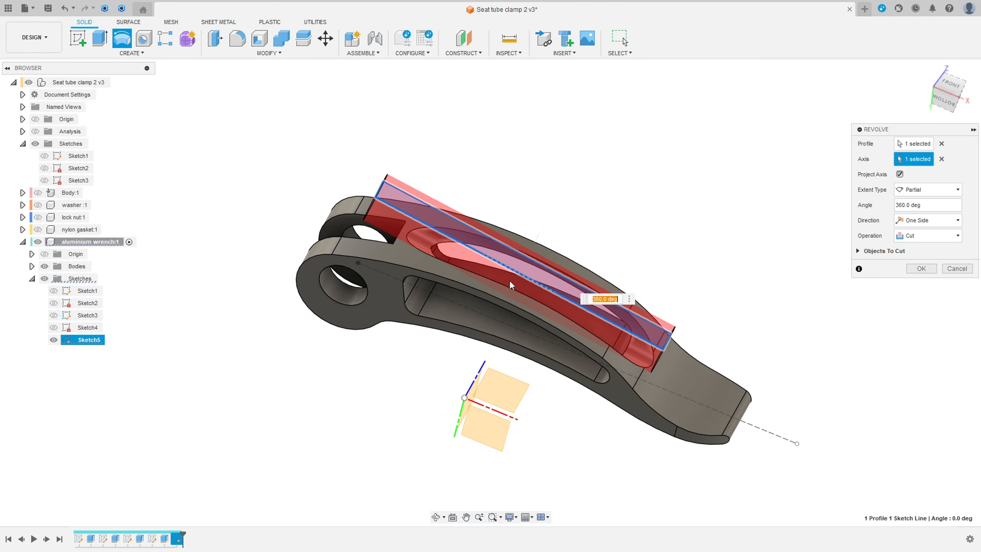
middle_click_drag(501, 247, 505, 249, "shift")
left_click(920, 268)
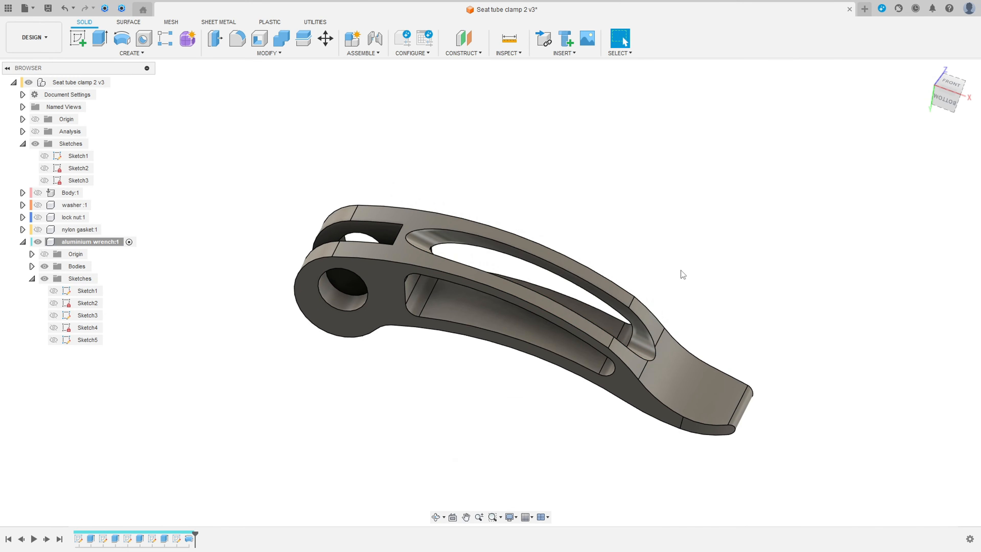
Fillet the two inner corner edges at the closed end of the head slot with a 0.5 mm radius.
middle_click_drag(683, 274, 662, 395, "shift")
left_click(926, 73)
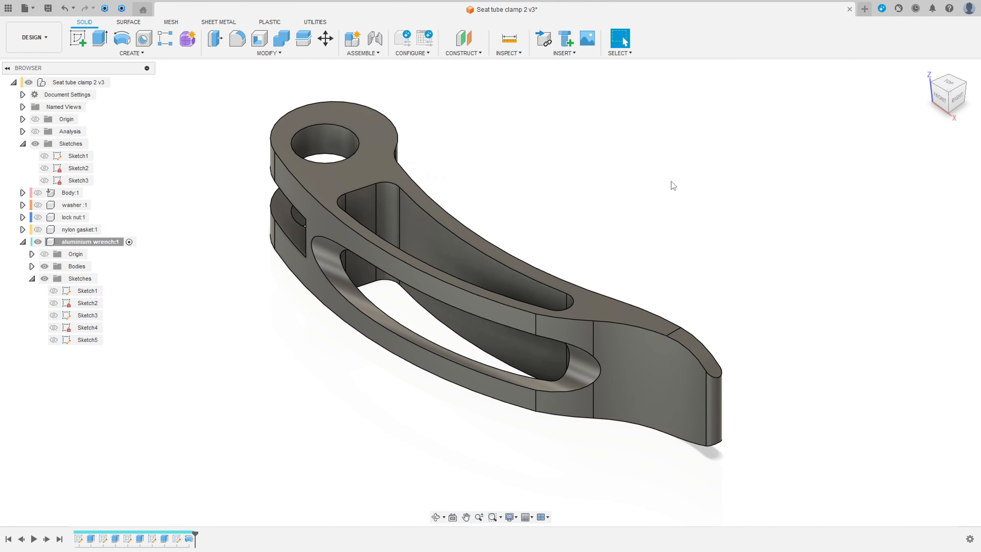
left_click(238, 41)
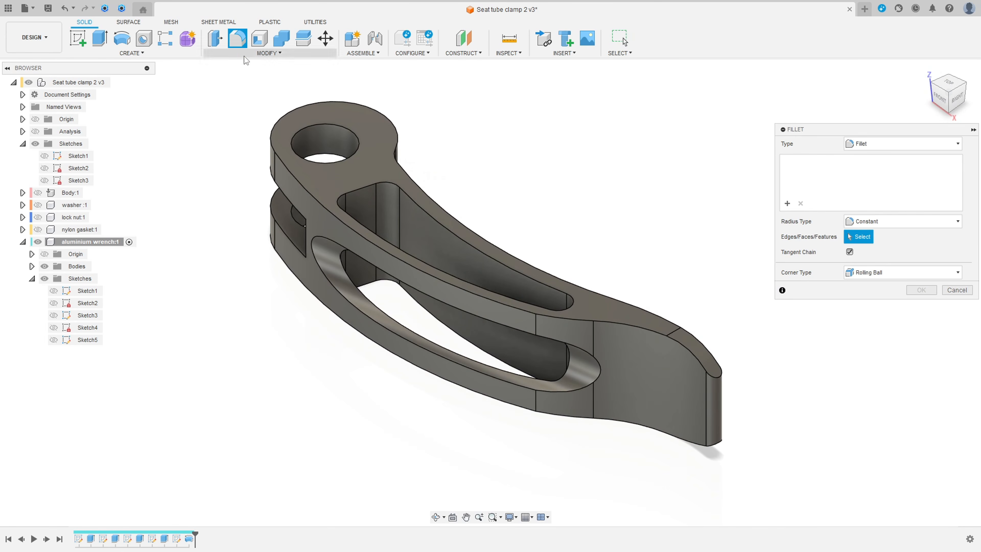
middle_click_drag(263, 105, 302, 242, "shift")
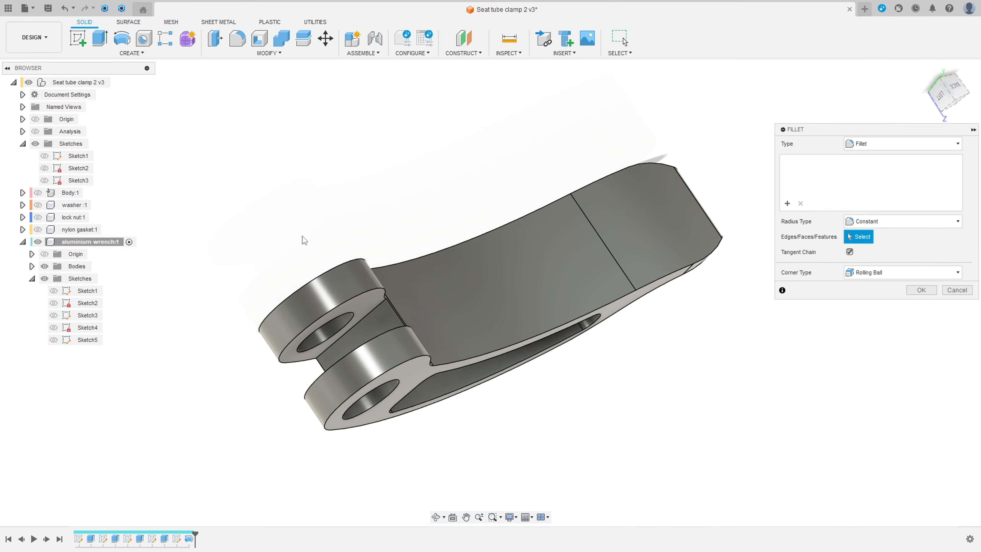
left_click(375, 307)
middle_click_drag(372, 312, 410, 421, "shift")
left_click(412, 426)
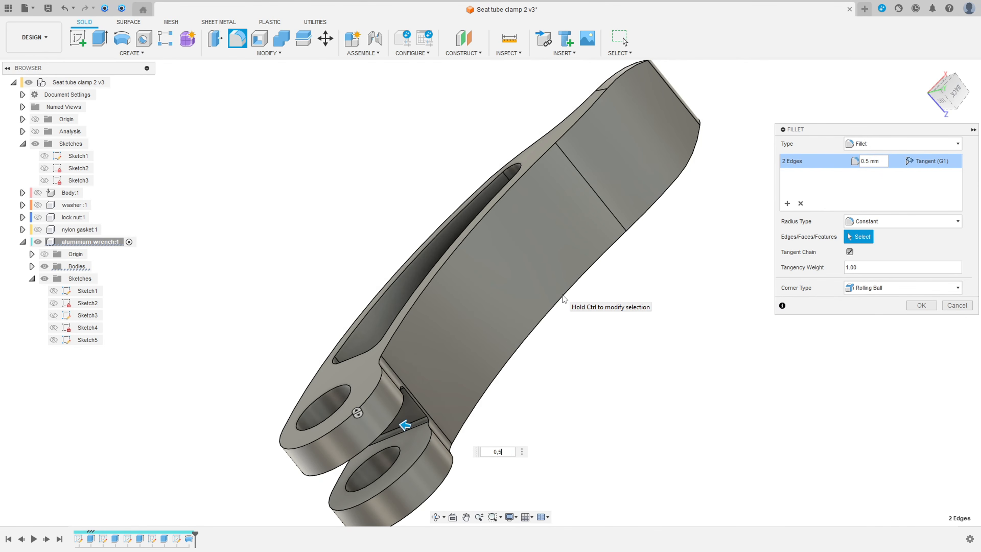
left_click(914, 306)
middle_click_drag(532, 336, 390, 200, "shift")
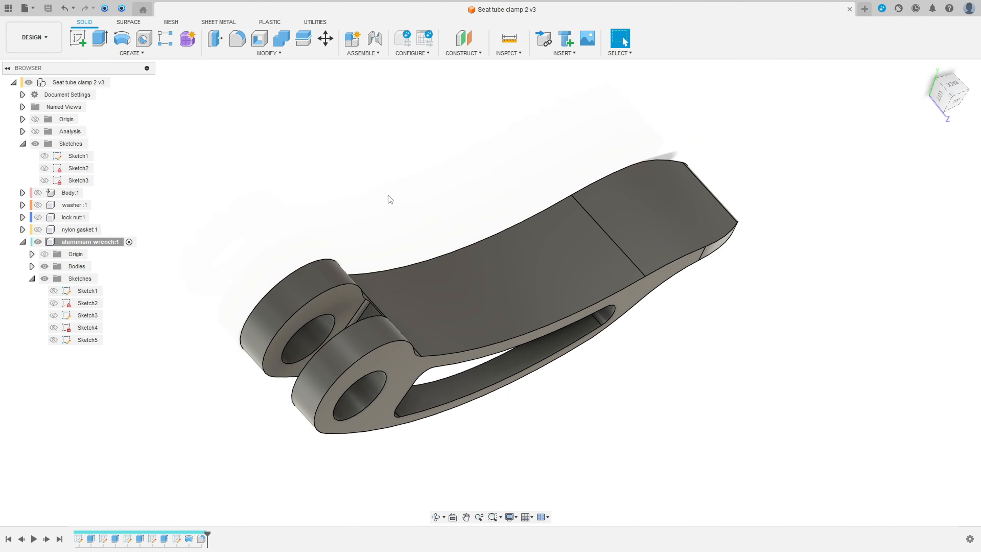
left_click(237, 39)
scroll(336, 286, "up", 2)
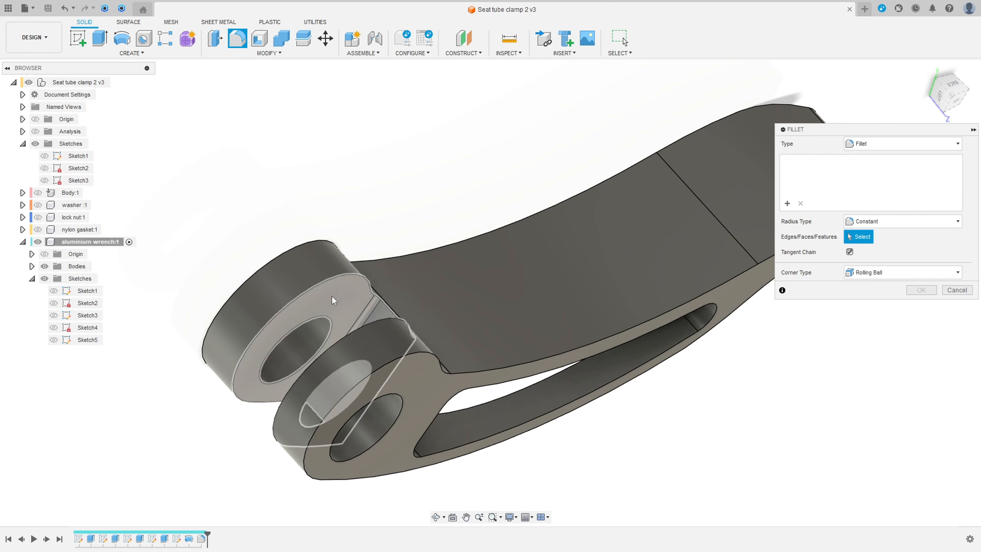
left_click(326, 303)
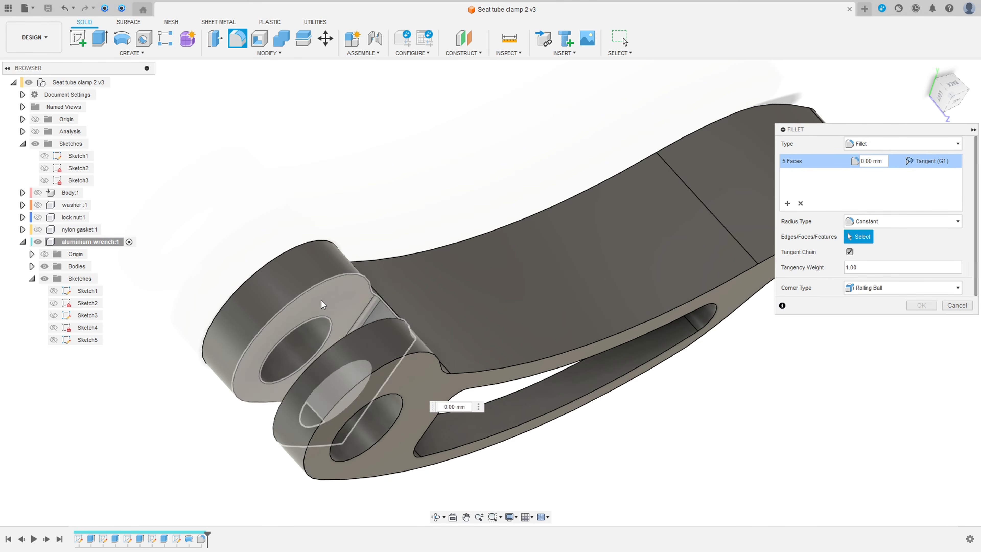
left_click(296, 354)
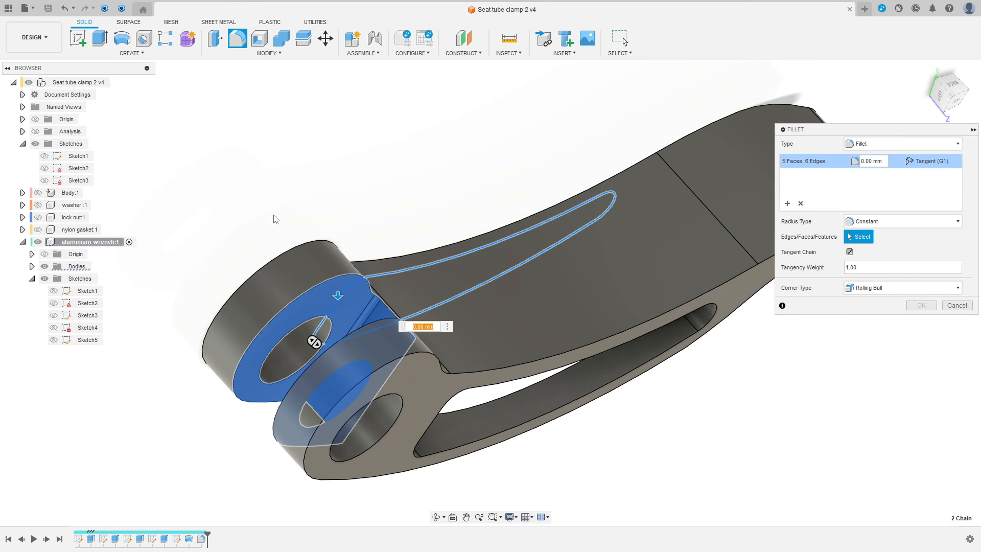
left_click(800, 204)
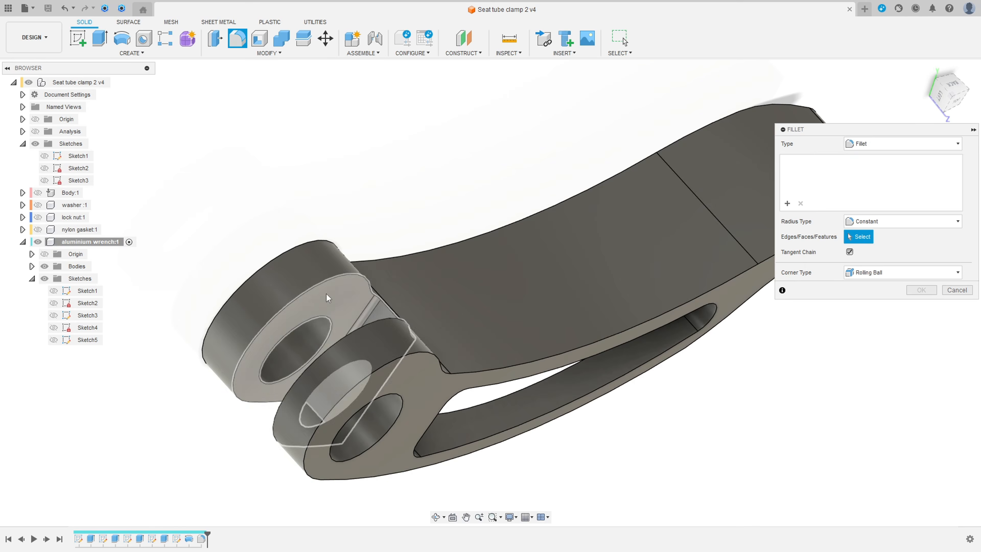
Fillet the edges of the head slot, both head holes, the side window and the revolved cut-out with a 0.5 mm radius.
left_click(312, 296)
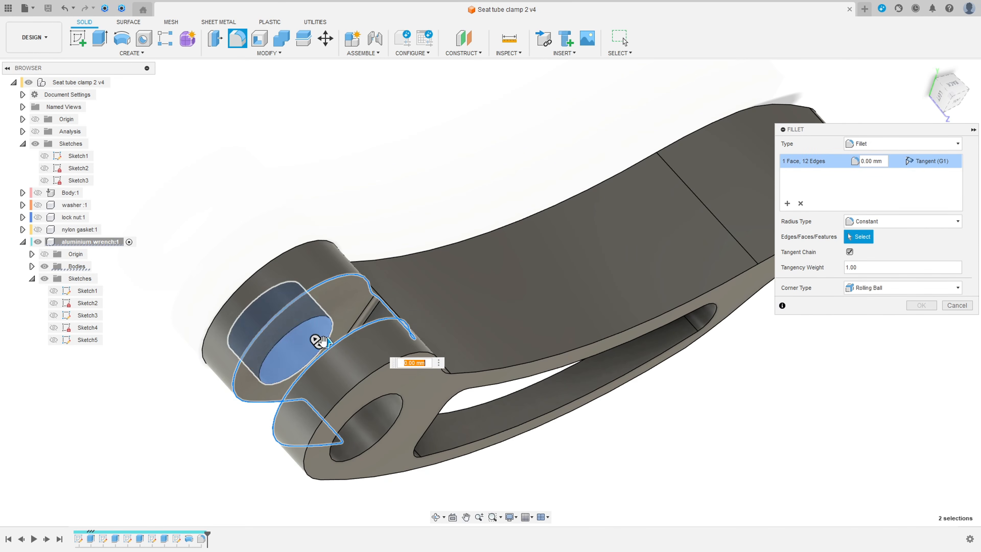
left_click(317, 340)
left_click(370, 419)
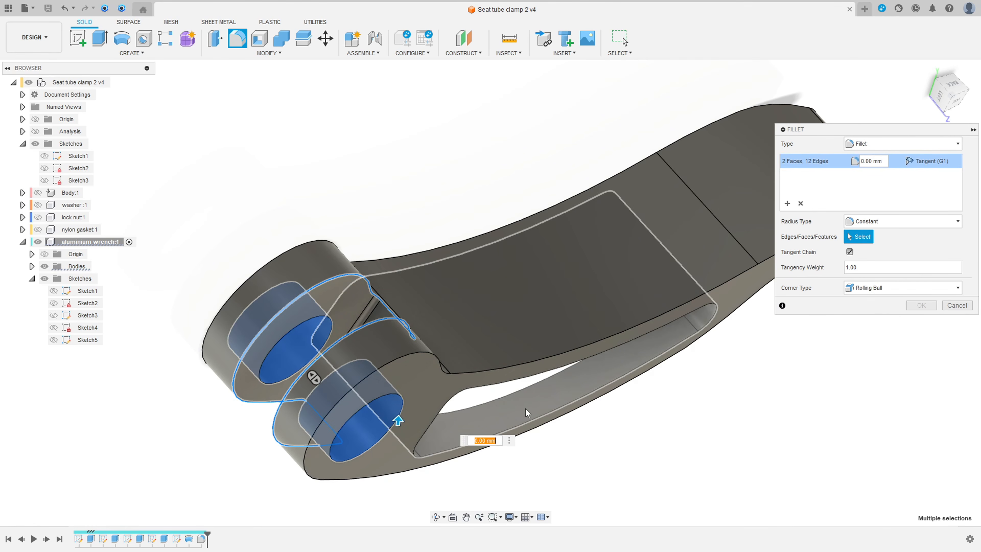
left_click(526, 411)
middle_click_drag(527, 411, 556, 273, "shift")
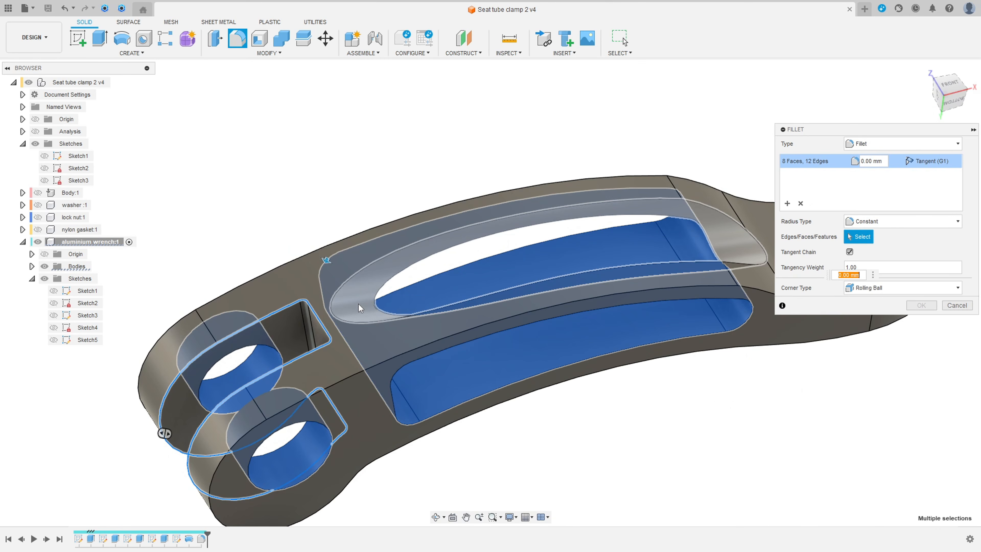
left_click(359, 308)
type("0,")
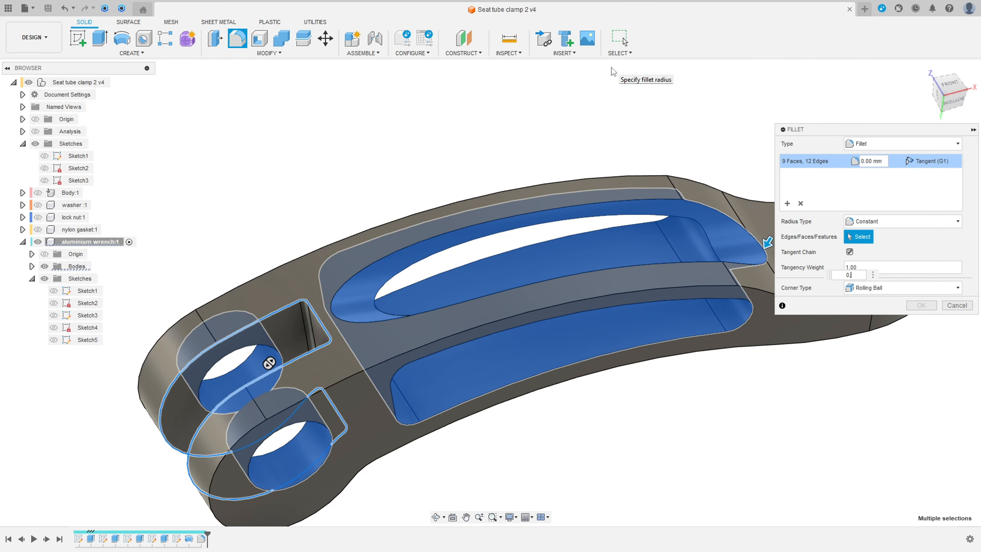
type("5")
key("Return")
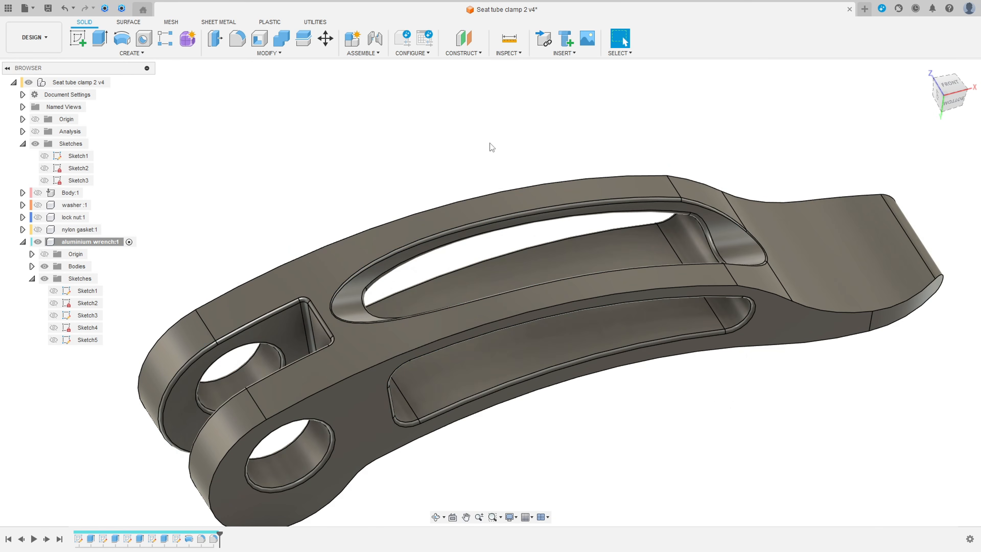
Fillet the outer contour edges of both side faces of the wrench with a 0.5 mm radius.
middle_click_drag(527, 307, 456, 382, "shift")
left_click(238, 39)
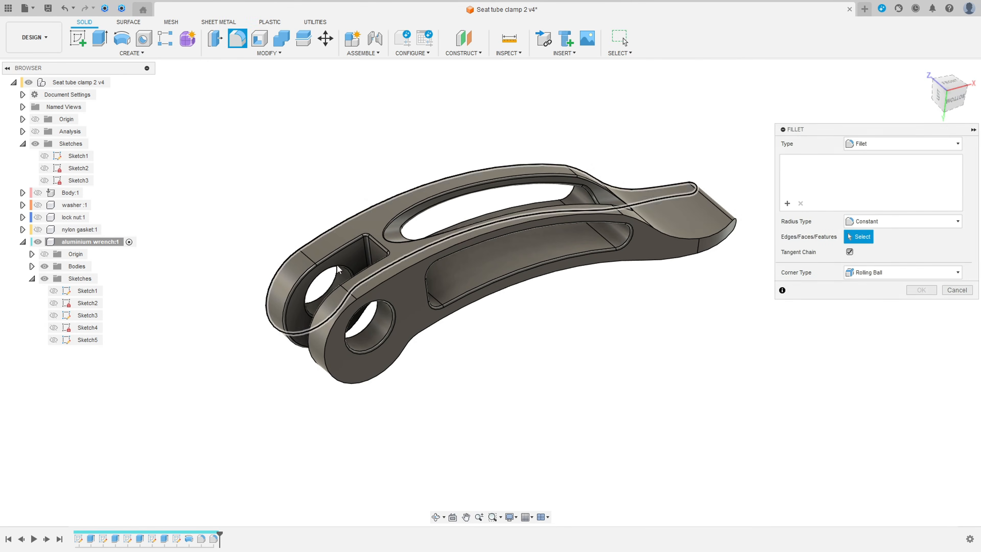
scroll(344, 292, "up", 3)
left_click(401, 278)
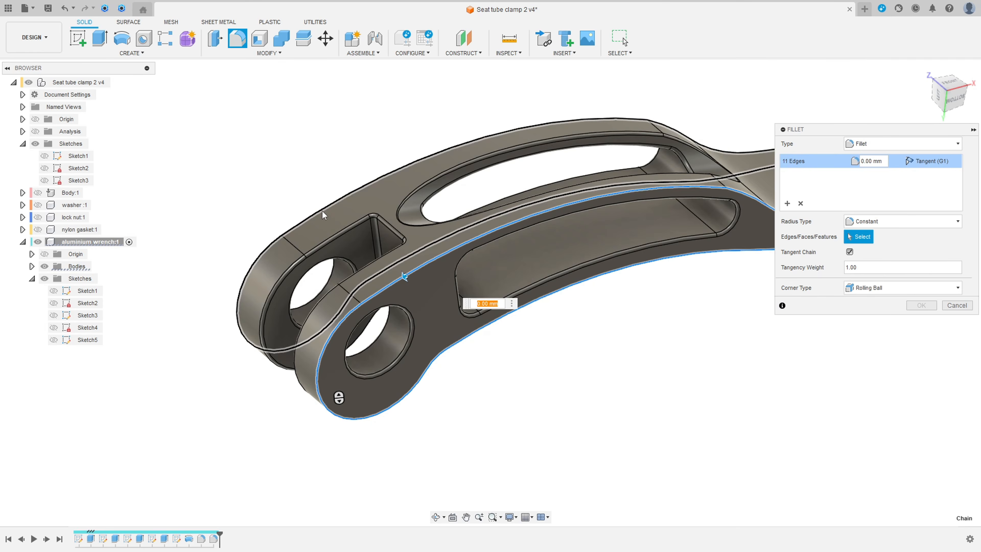
left_click(322, 211)
middle_click_drag(361, 284, 438, 280, "shift")
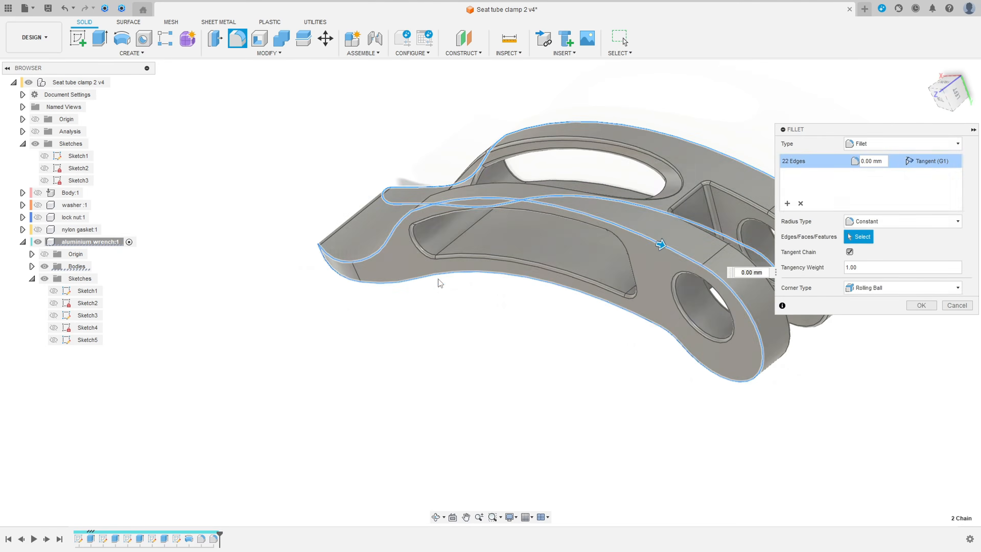
type("0,5")
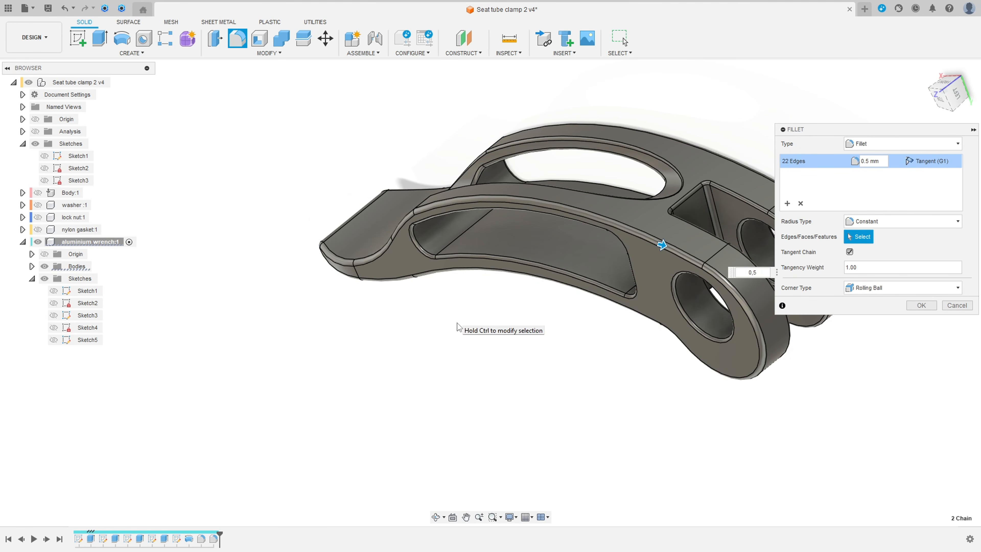
middle_click_drag(420, 366, 624, 323)
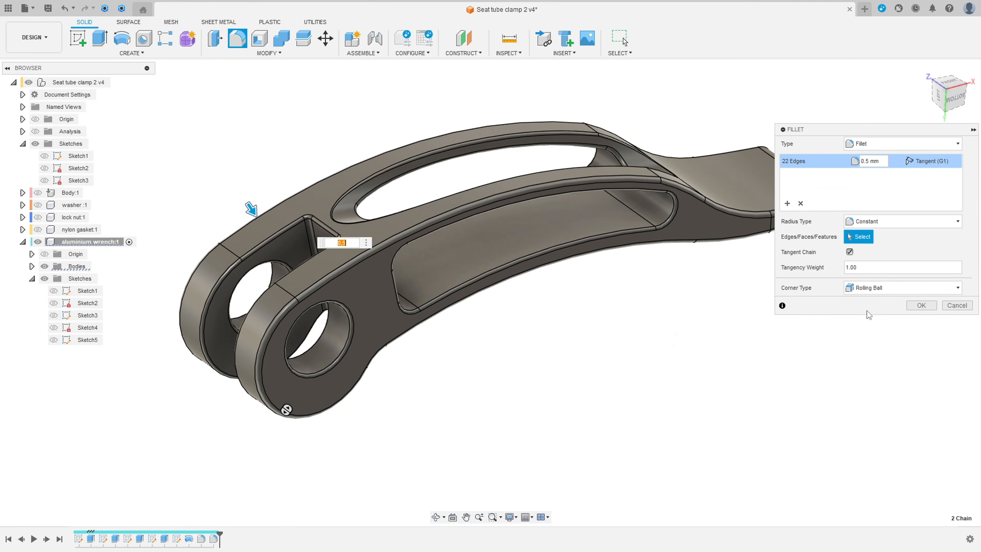
left_click(922, 306)
middle_click_drag(622, 384, 733, 271, "shift")
middle_click_drag(481, 279, 361, 247, "shift")
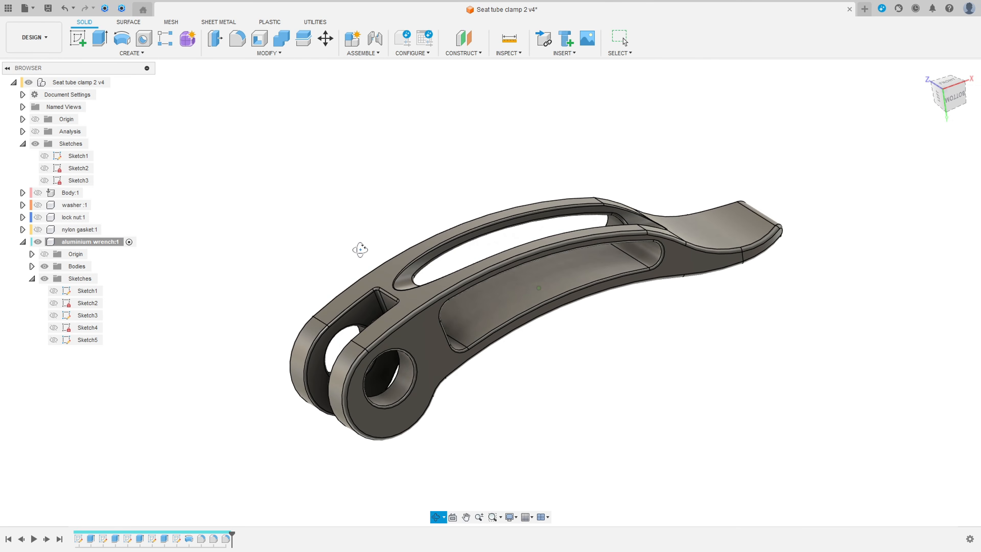